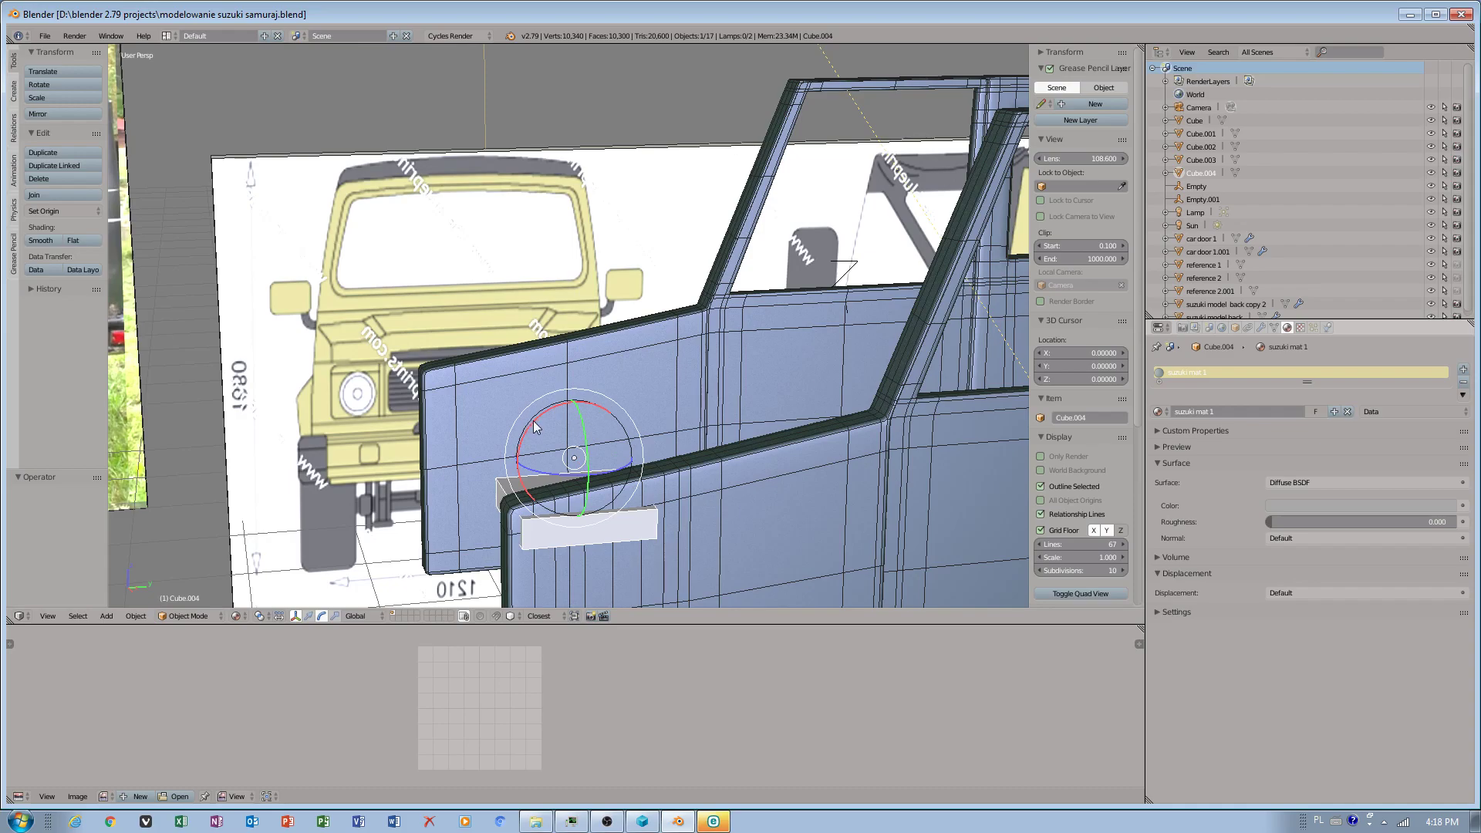
Step: Lower the blueprint reference plane behind the car by about 0.037 along the Z axis
{"action": "middle_click_drag", "start_coordinate": [614, 430], "coordinate": [568, 432]}
{"action": "right_click", "coordinate": [433, 305]}
{"action": "scroll", "coordinate": [534, 333], "scroll_direction": "down", "scroll_amount": 3}
{"action": "middle_click_drag", "start_coordinate": [480, 345], "coordinate": [619, 443], "text": "shift"}
{"action": "key", "text": "w"}
{"action": "mouse_move", "coordinate": [686, 464]}
{"action": "left_mouse_down"}
{"action": "mouse_move", "coordinate": [682, 371]}
{"action": "mouse_move", "coordinate": [668, 446]}
{"action": "left_mouse_up"}
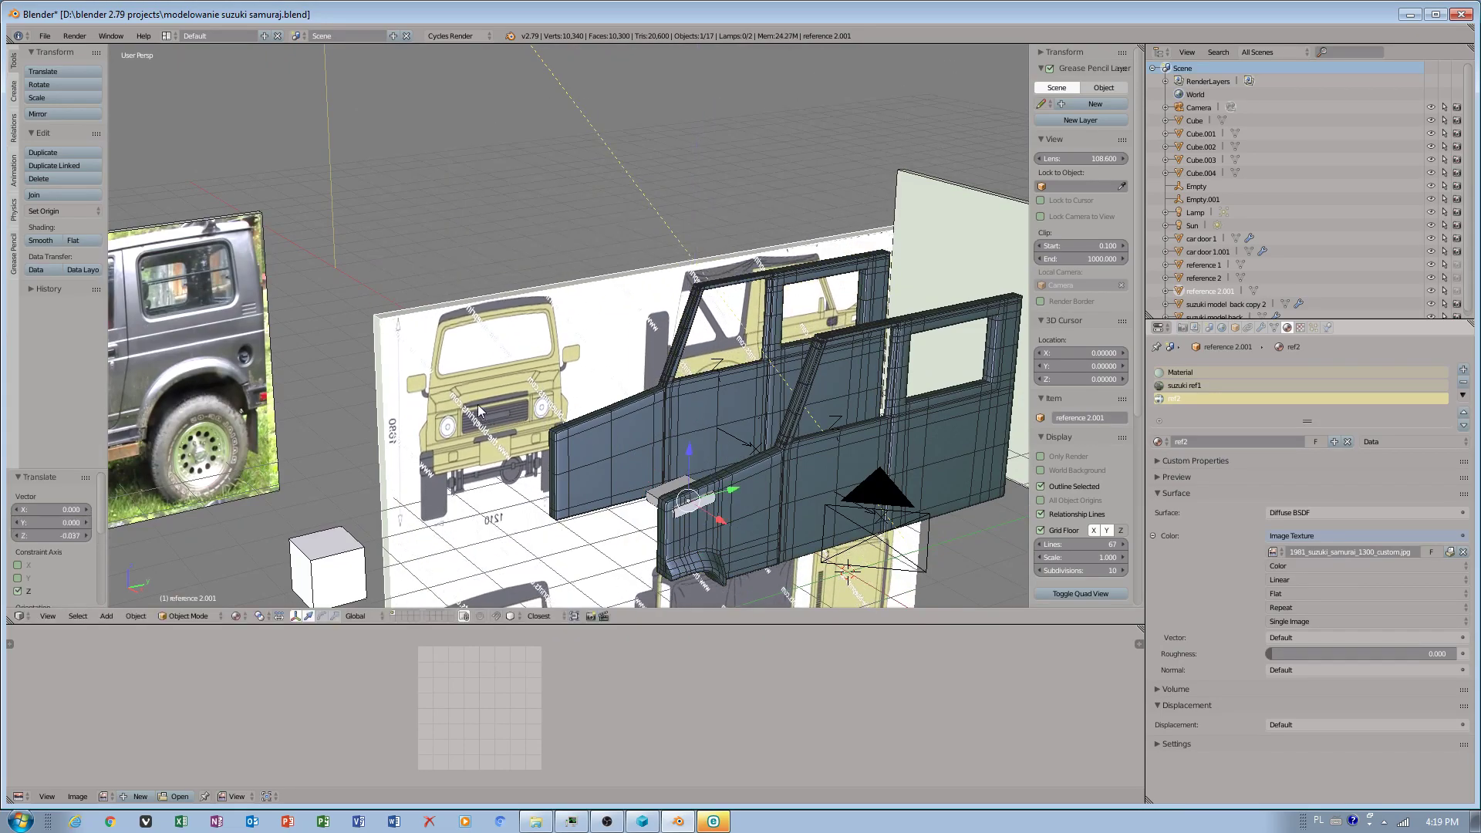
Step: Move the small box between the fenders about -2.355 along X, up against the far fender
{"action": "scroll", "coordinate": [541, 413], "scroll_direction": "up", "scroll_amount": 4}
{"action": "scroll", "coordinate": [656, 441], "scroll_direction": "down", "scroll_amount": 1}
{"action": "middle_click_drag", "start_coordinate": [701, 434], "coordinate": [515, 303], "text": "shift"}
{"action": "middle_click_drag", "start_coordinate": [531, 402], "coordinate": [433, 344]}
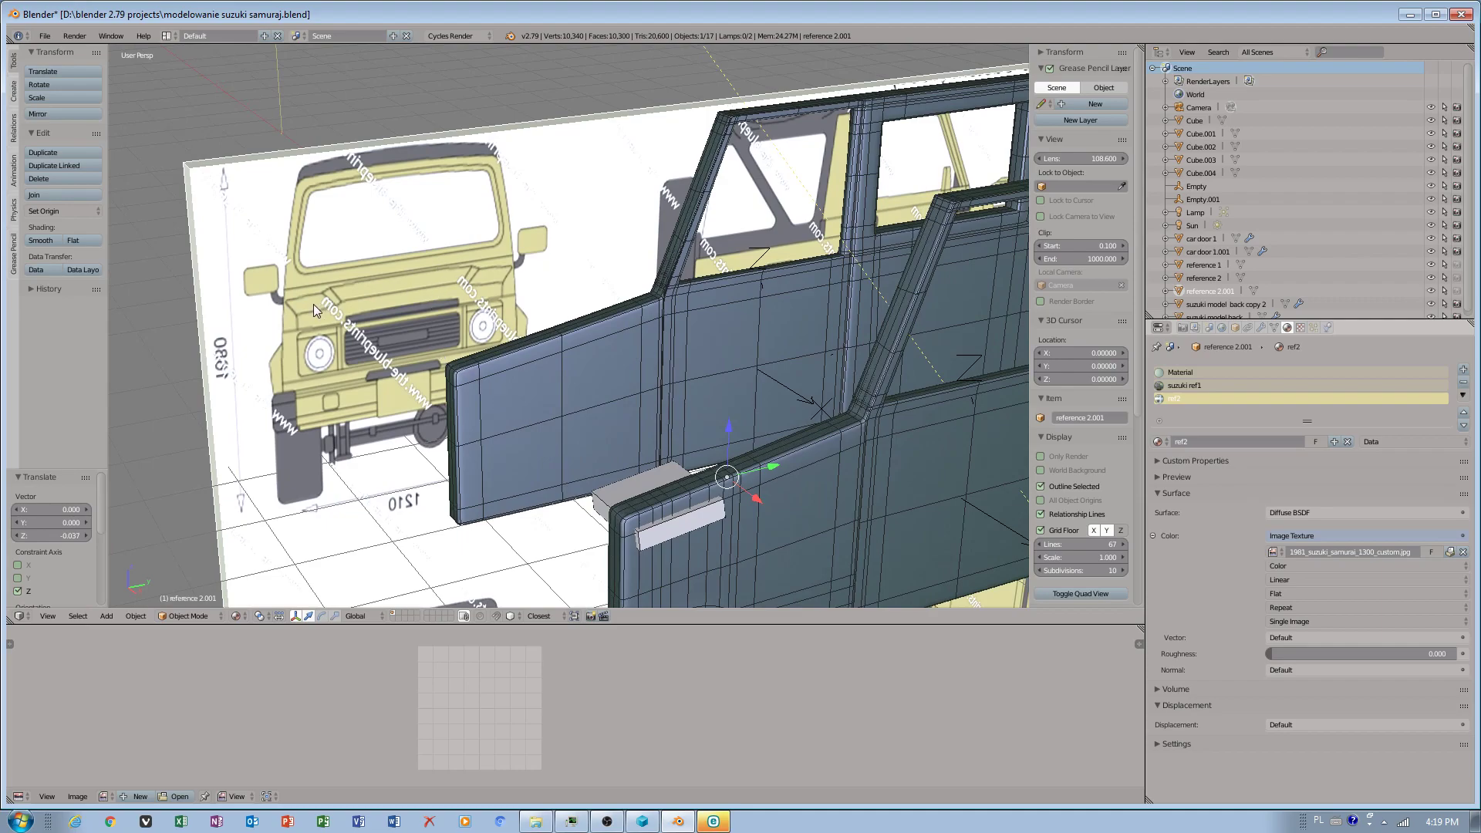
{"action": "right_click", "coordinate": [624, 493]}
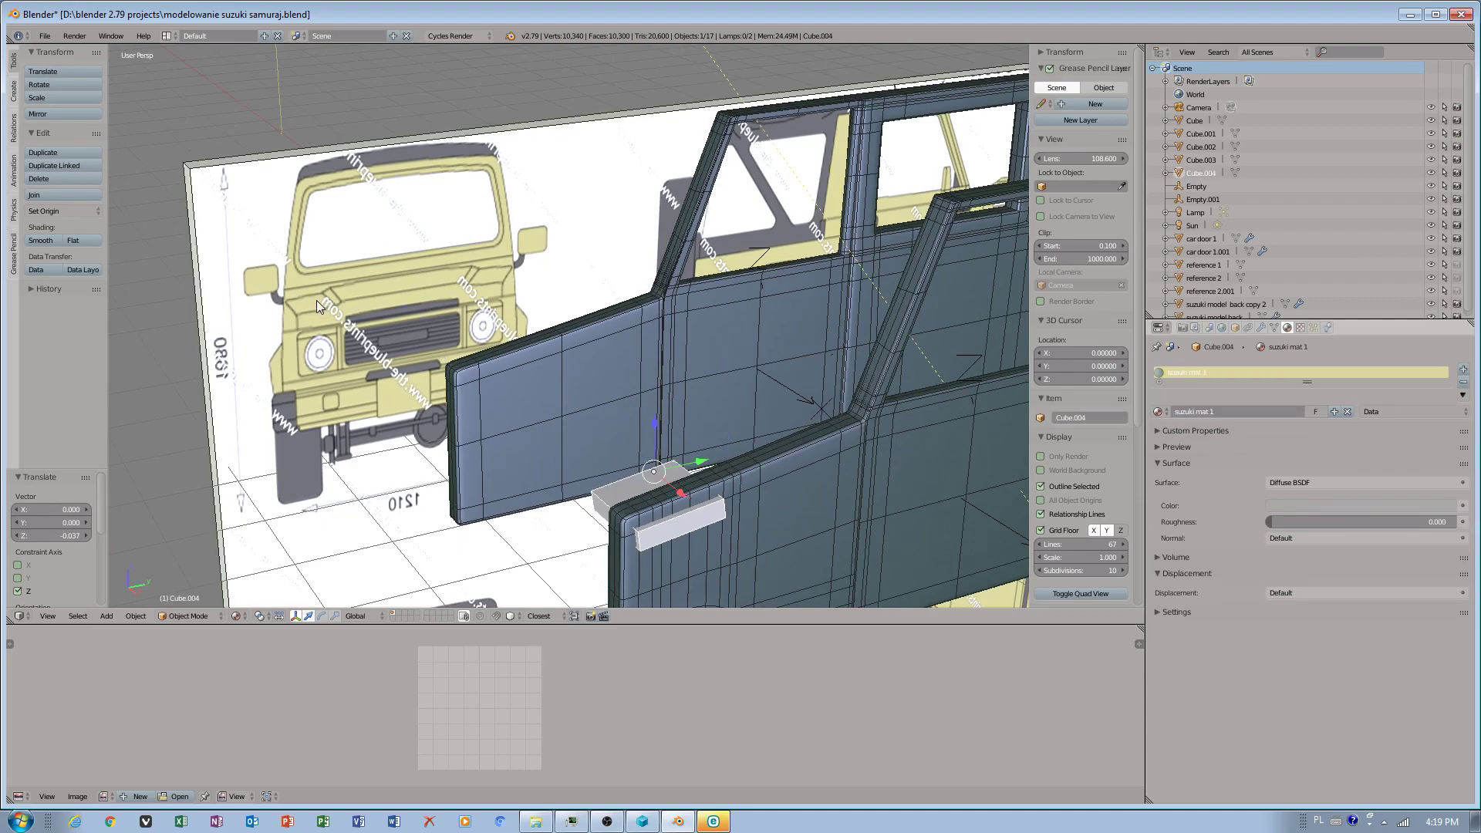
{"action": "left_click_drag", "start_coordinate": [677, 495], "coordinate": [542, 382]}
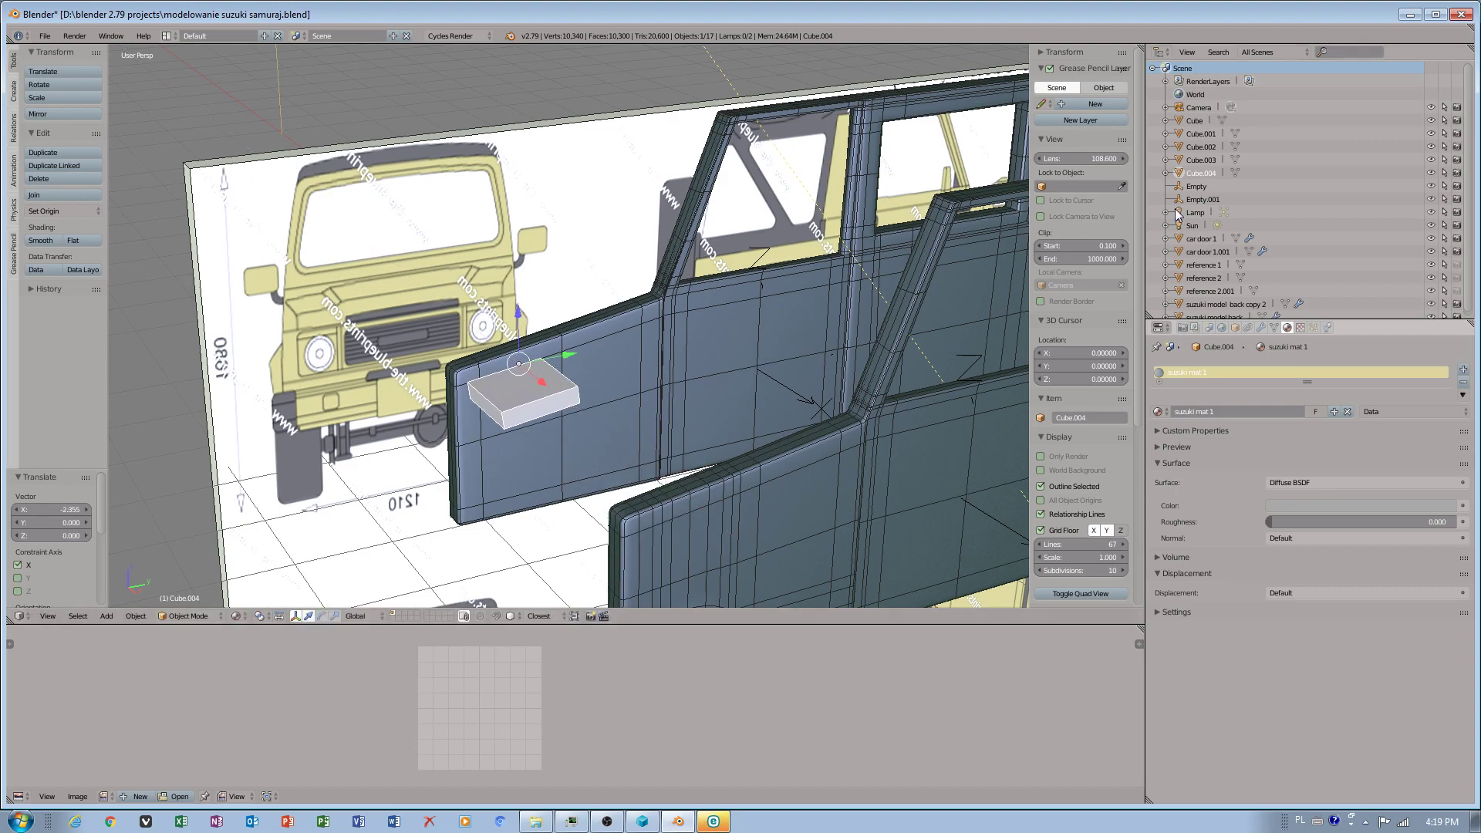
Step: Rename the Cube.004 object as "front panel suzuki"
{"action": "double_click", "coordinate": [1197, 173]}
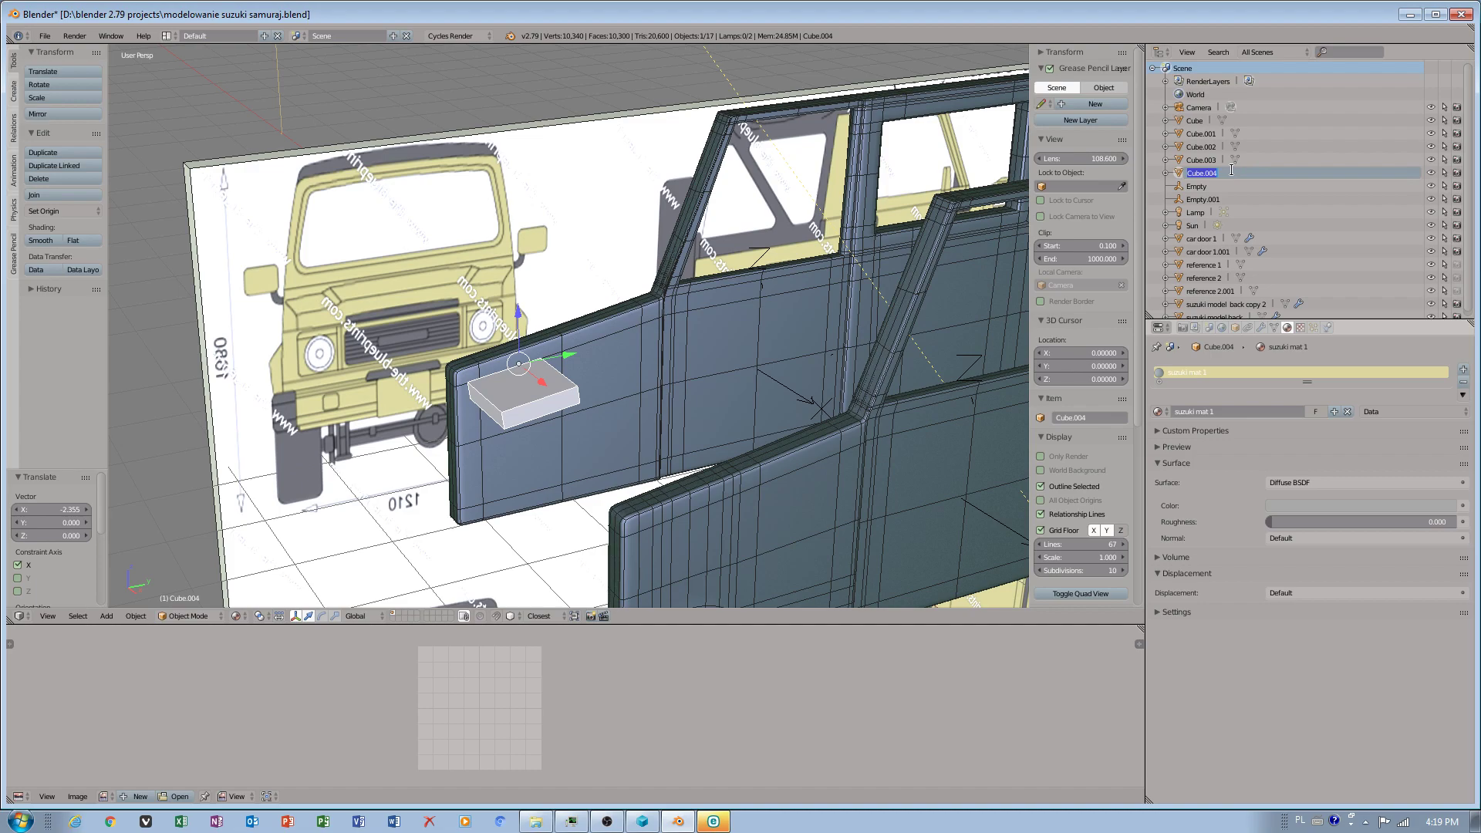
{"action": "type", "text": "front panel suzuki"}
{"action": "key", "text": "Return"}
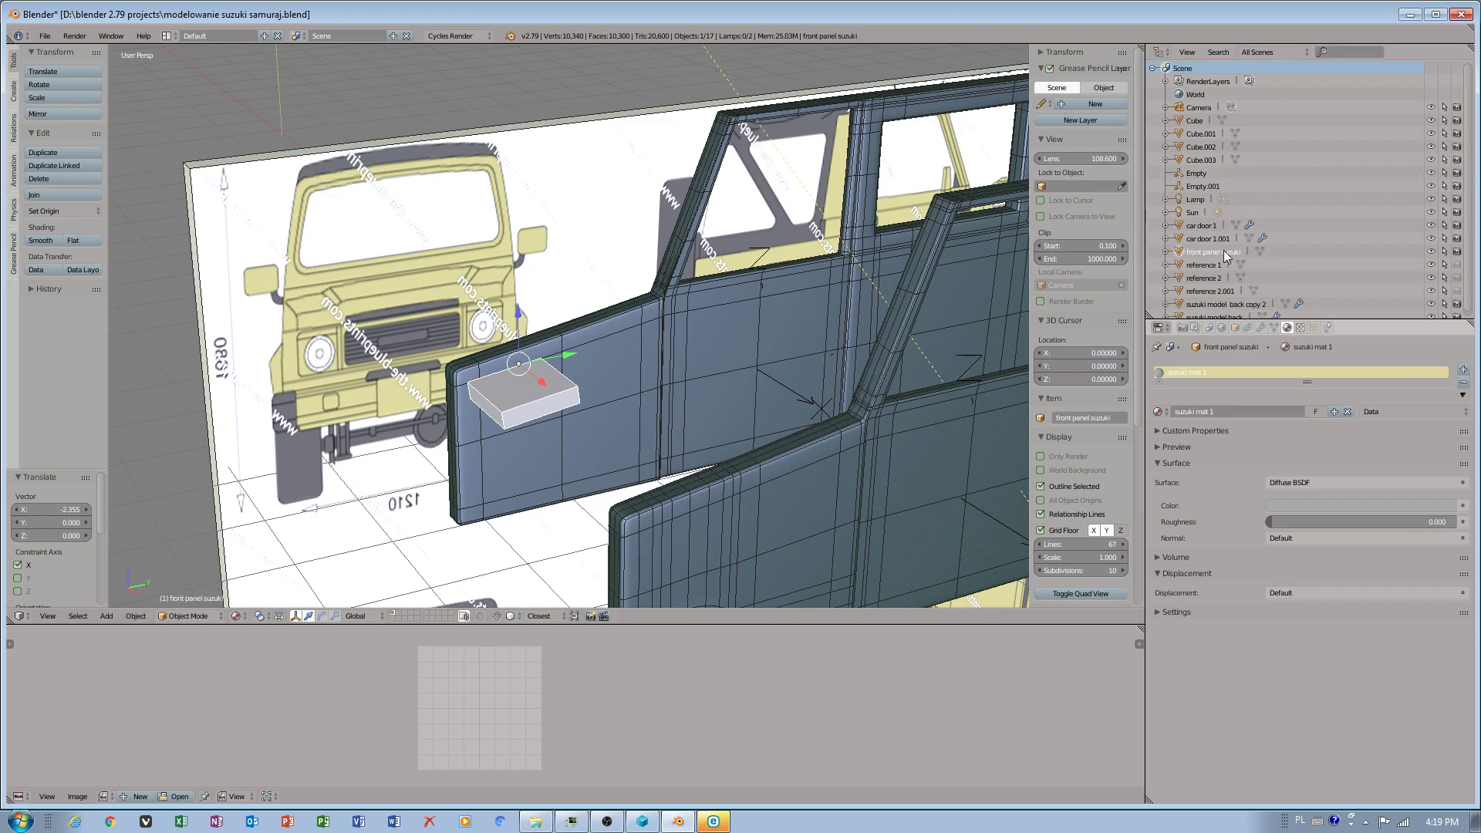
Step: In Edit Mode, move the box's side face about 2.254 along X so it reaches the near fender
{"action": "left_click", "coordinate": [189, 615]}
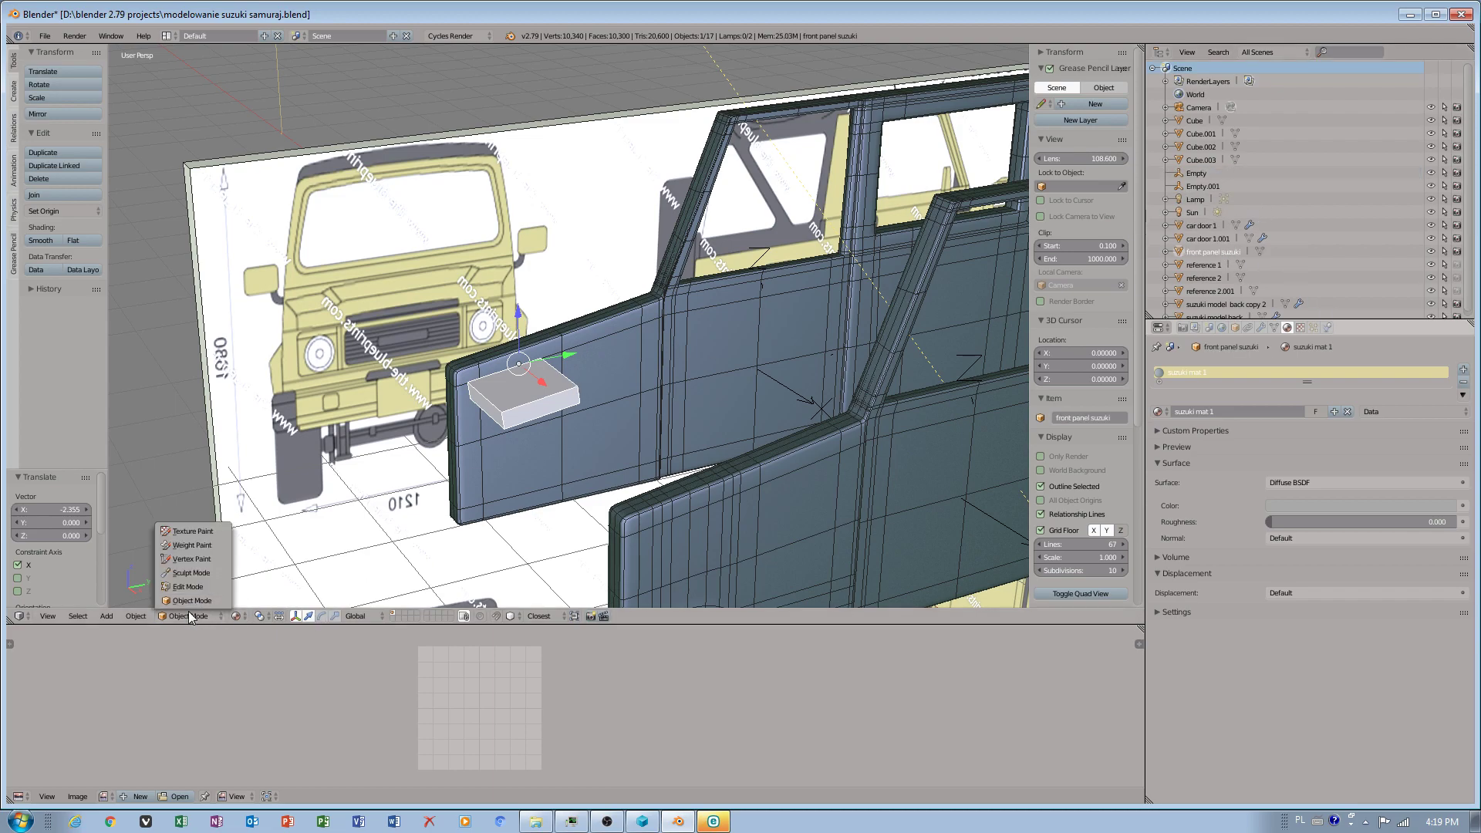
{"action": "left_click", "coordinate": [193, 590]}
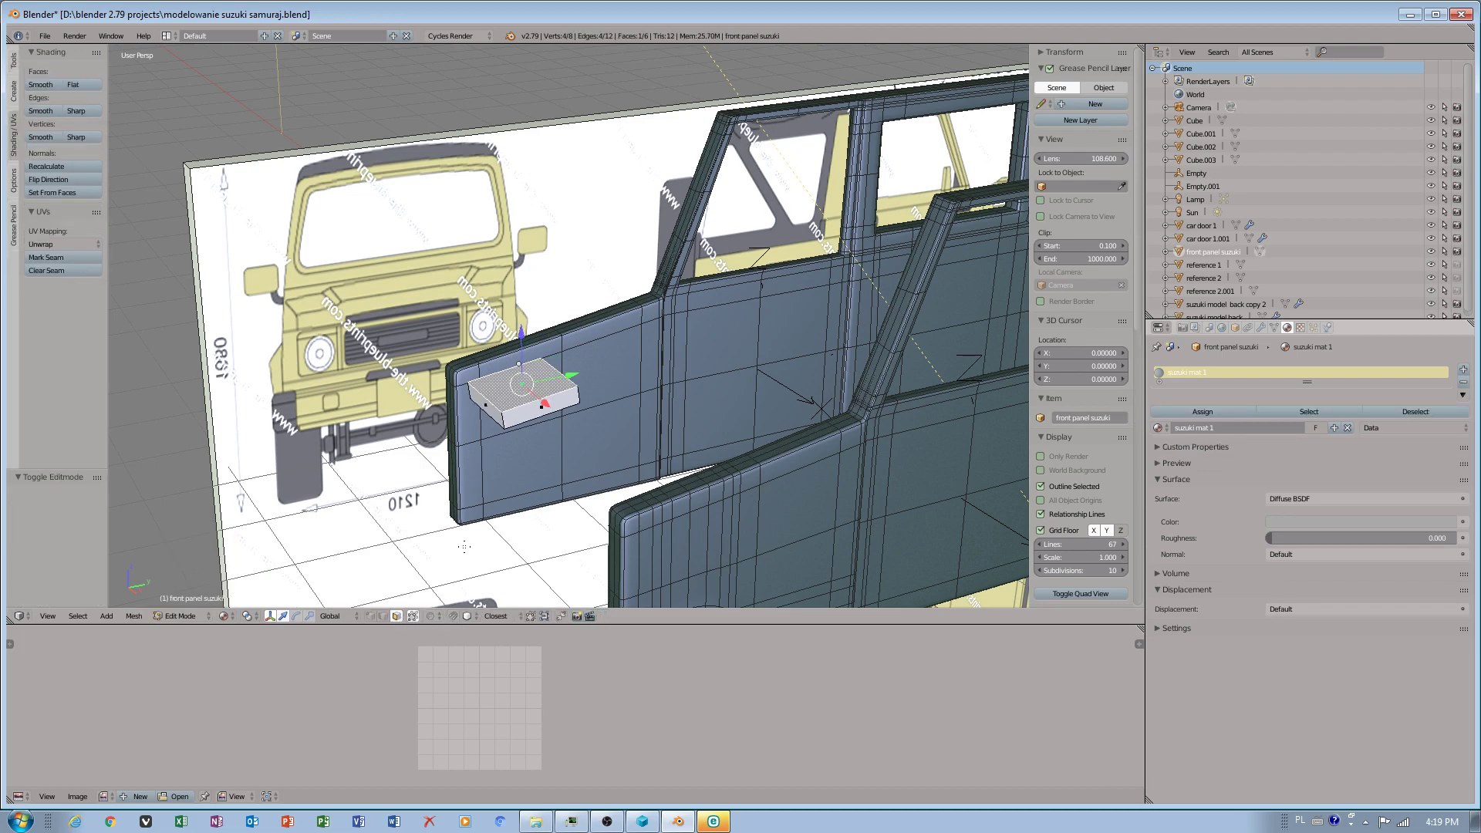
{"action": "right_click", "coordinate": [524, 412]}
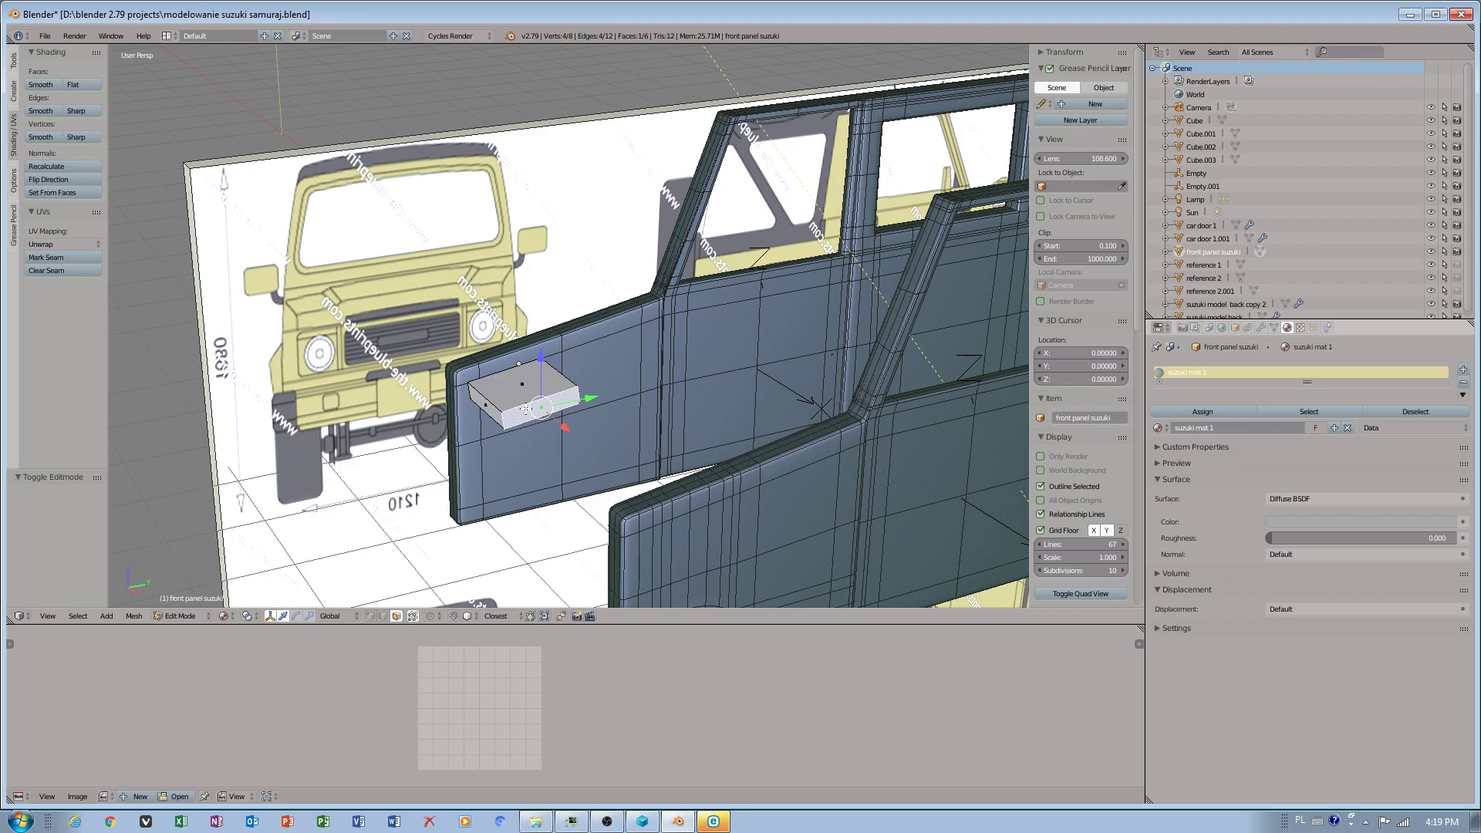
{"action": "key", "text": "e"}
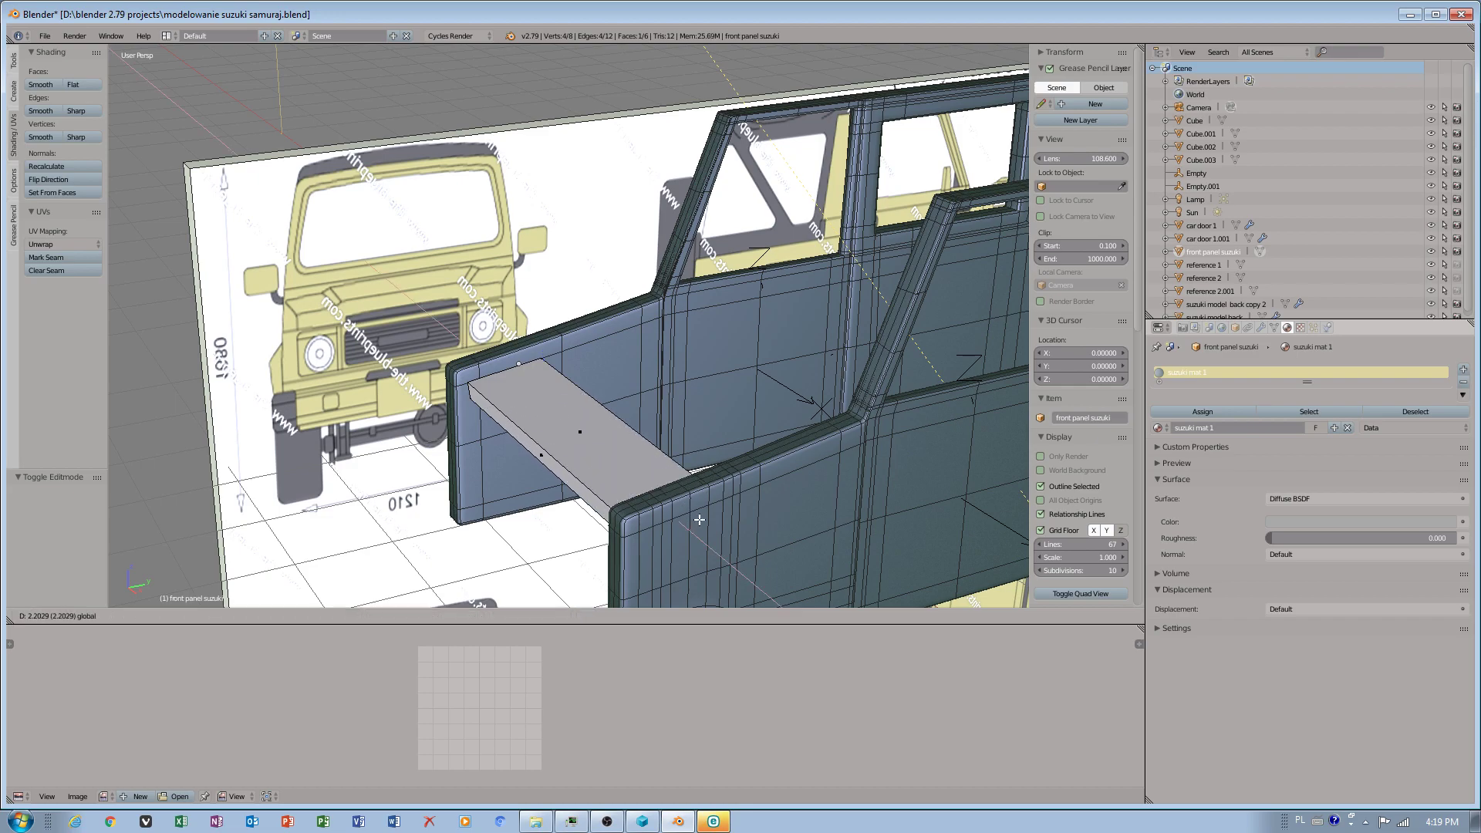
{"action": "left_click", "coordinate": [698, 521]}
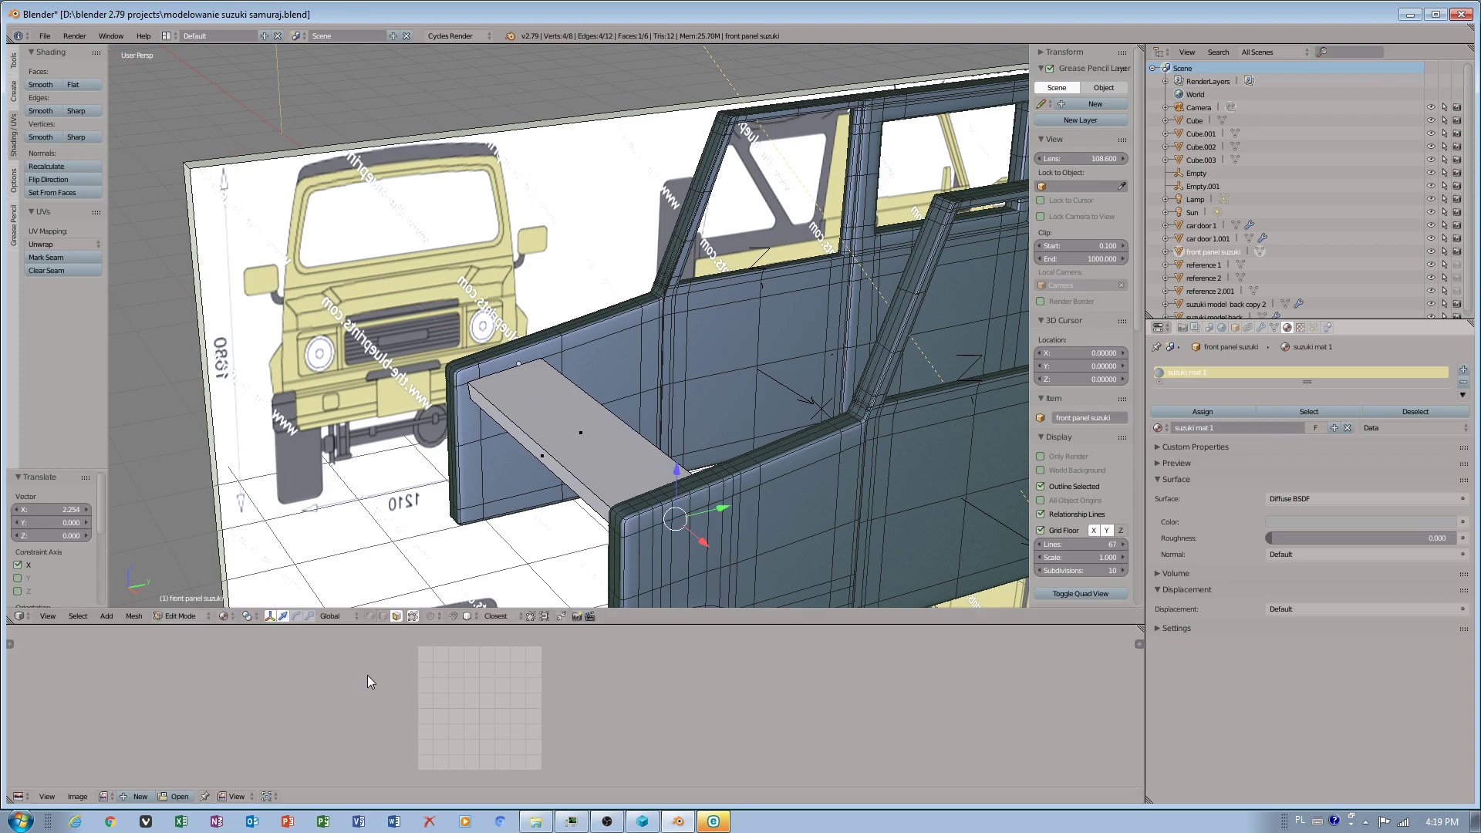
Step: In Object Mode, raise the front panel about 0.094 along Z and set its origin to its geometry
{"action": "left_click", "coordinate": [180, 616]}
{"action": "left_click", "coordinate": [184, 599]}
{"action": "left_click_drag", "start_coordinate": [520, 342], "coordinate": [519, 333]}
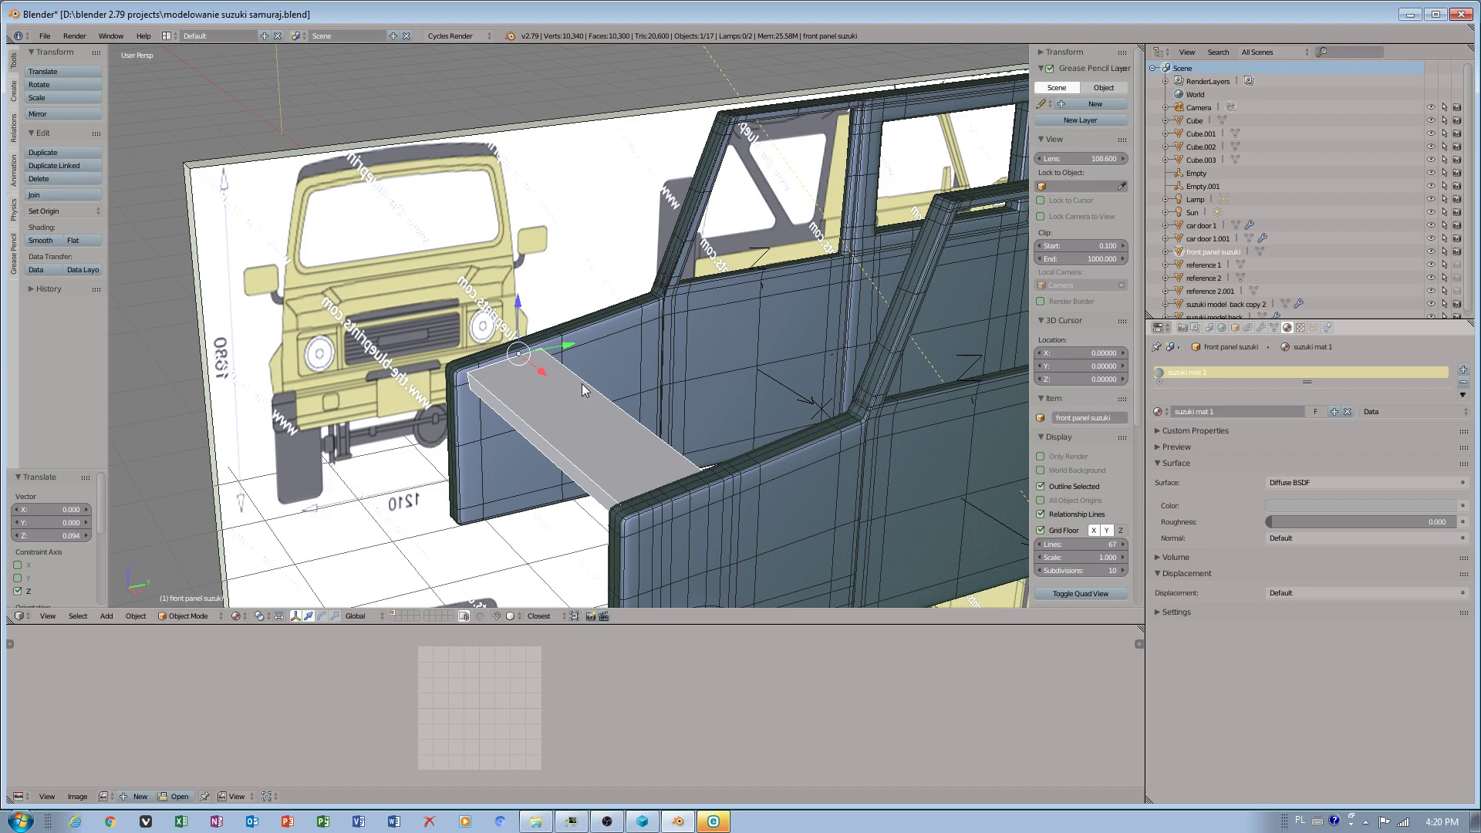
{"action": "left_click", "coordinate": [46, 211]}
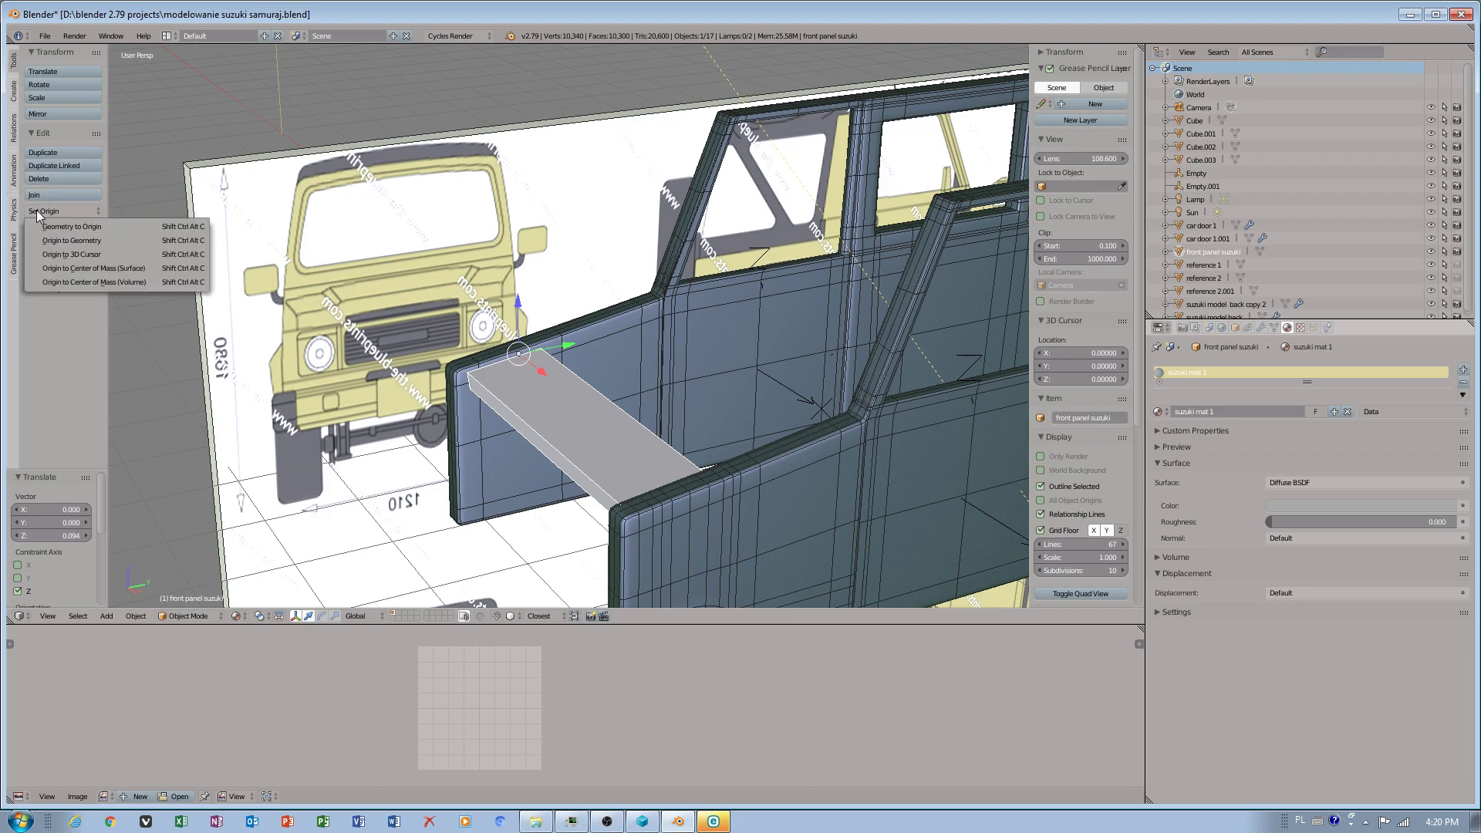
{"action": "left_click", "coordinate": [72, 244]}
Step: In Edit Mode with Normal transform orientation, pull the panel's rear face back along its normal to the base of the windshield
{"action": "middle_click_drag", "start_coordinate": [582, 357], "coordinate": [321, 540]}
{"action": "left_click", "coordinate": [188, 616]}
{"action": "left_click", "coordinate": [185, 599]}
{"action": "right_click", "coordinate": [531, 429]}
{"action": "middle_click_drag", "start_coordinate": [568, 423], "coordinate": [432, 617]}
{"action": "left_click", "coordinate": [331, 616]}
{"action": "left_click", "coordinate": [330, 572]}
{"action": "middle_click_drag", "start_coordinate": [506, 501], "coordinate": [514, 459]}
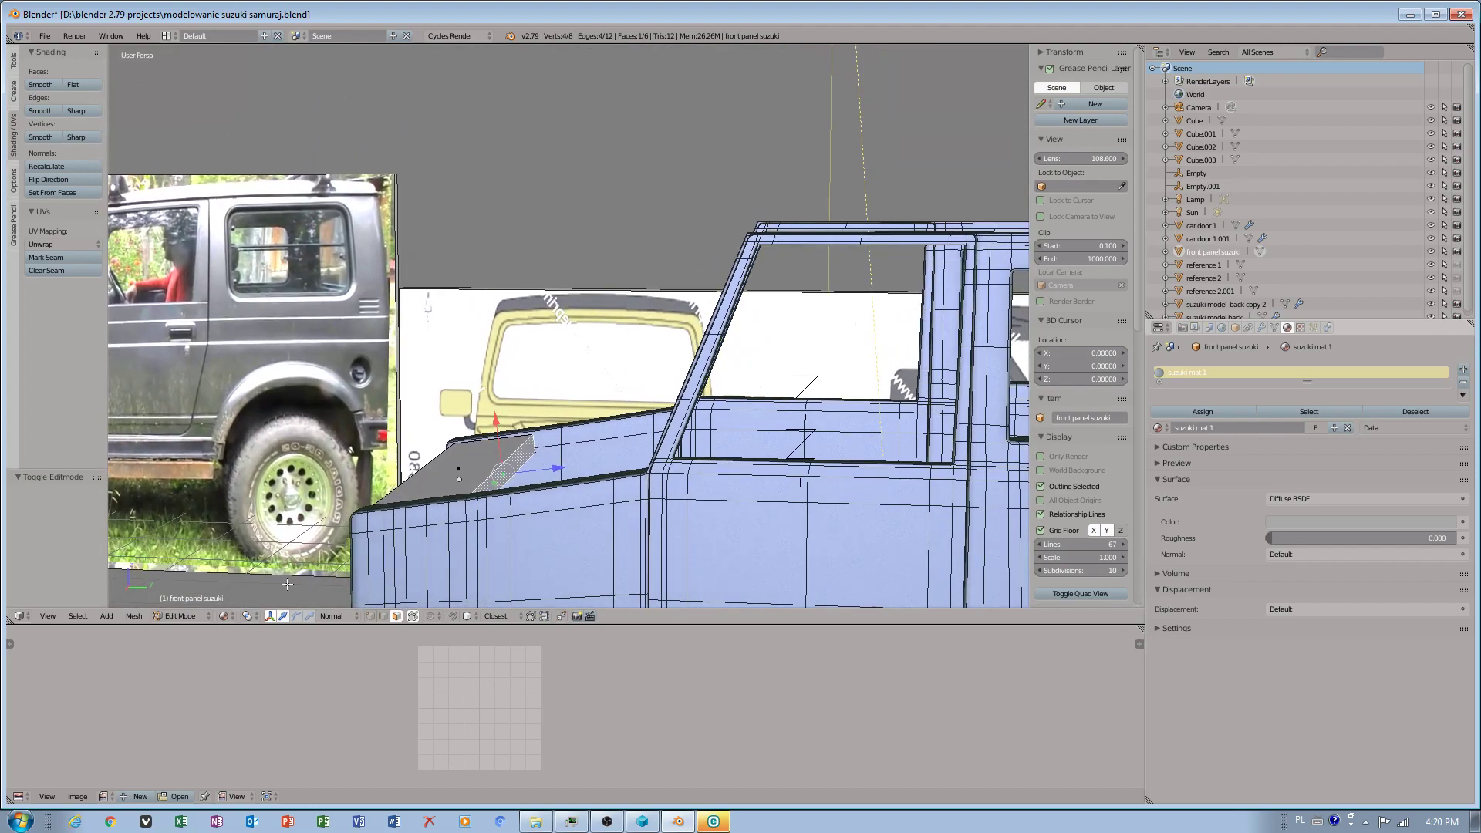
{"action": "left_click_drag", "start_coordinate": [538, 468], "coordinate": [641, 425]}
{"action": "mouse_move", "coordinate": [629, 432]}
{"action": "middle_mouse_down"}
{"action": "mouse_move", "coordinate": [672, 464]}
{"action": "mouse_move", "coordinate": [644, 441]}
{"action": "middle_mouse_up"}
{"action": "left_click_drag", "start_coordinate": [644, 441], "coordinate": [676, 447]}
Step: Select the panel's top face and switch the transform orientation to Global and to Local
{"action": "middle_click_drag", "start_coordinate": [718, 452], "coordinate": [1000, 437]}
{"action": "right_click", "coordinate": [342, 496]}
{"action": "middle_click_drag", "start_coordinate": [343, 495], "coordinate": [645, 399]}
{"action": "scroll", "coordinate": [648, 400], "scroll_direction": "up", "scroll_amount": 3}
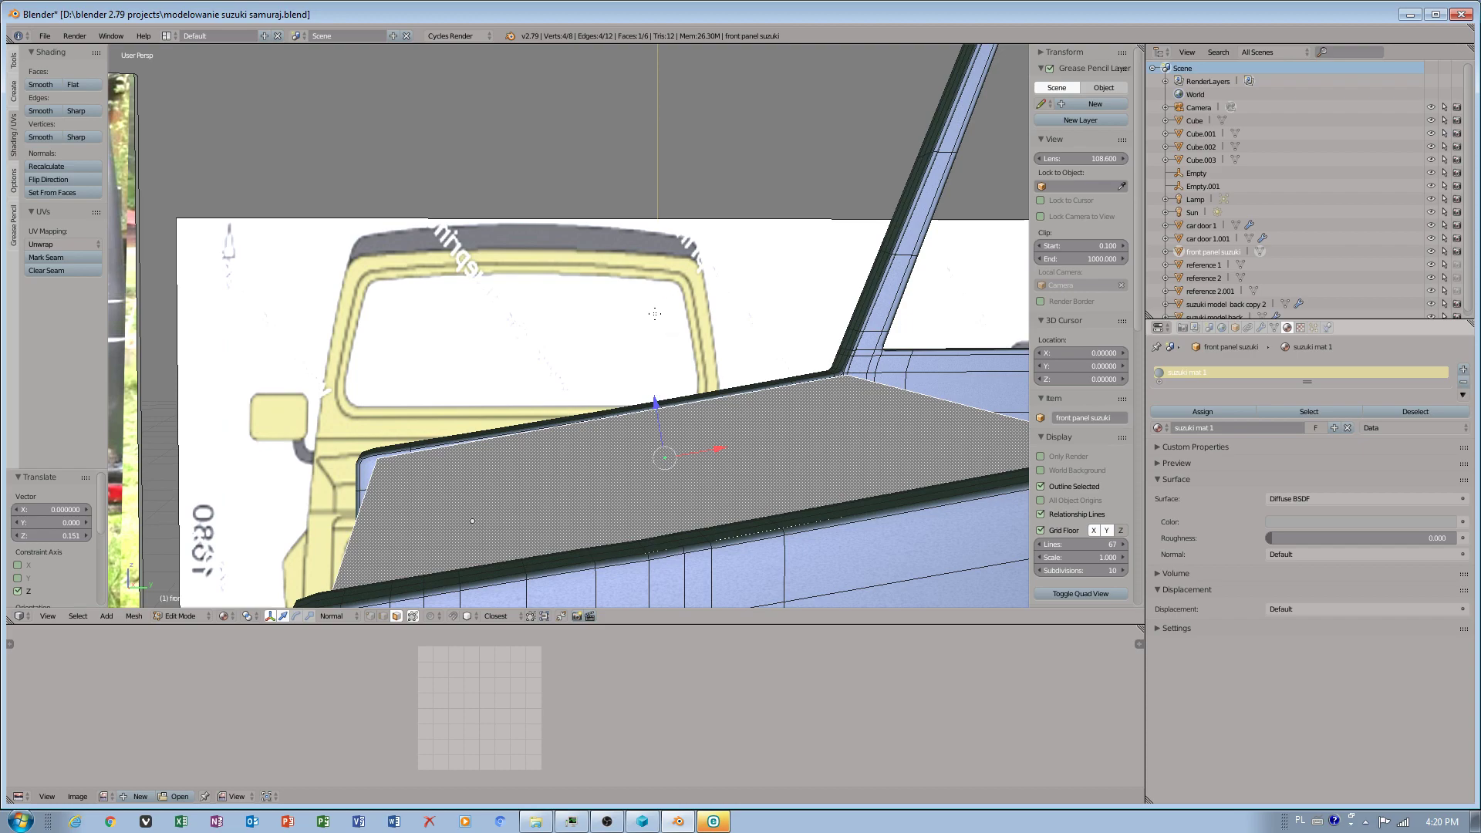
{"action": "left_click", "coordinate": [332, 615]}
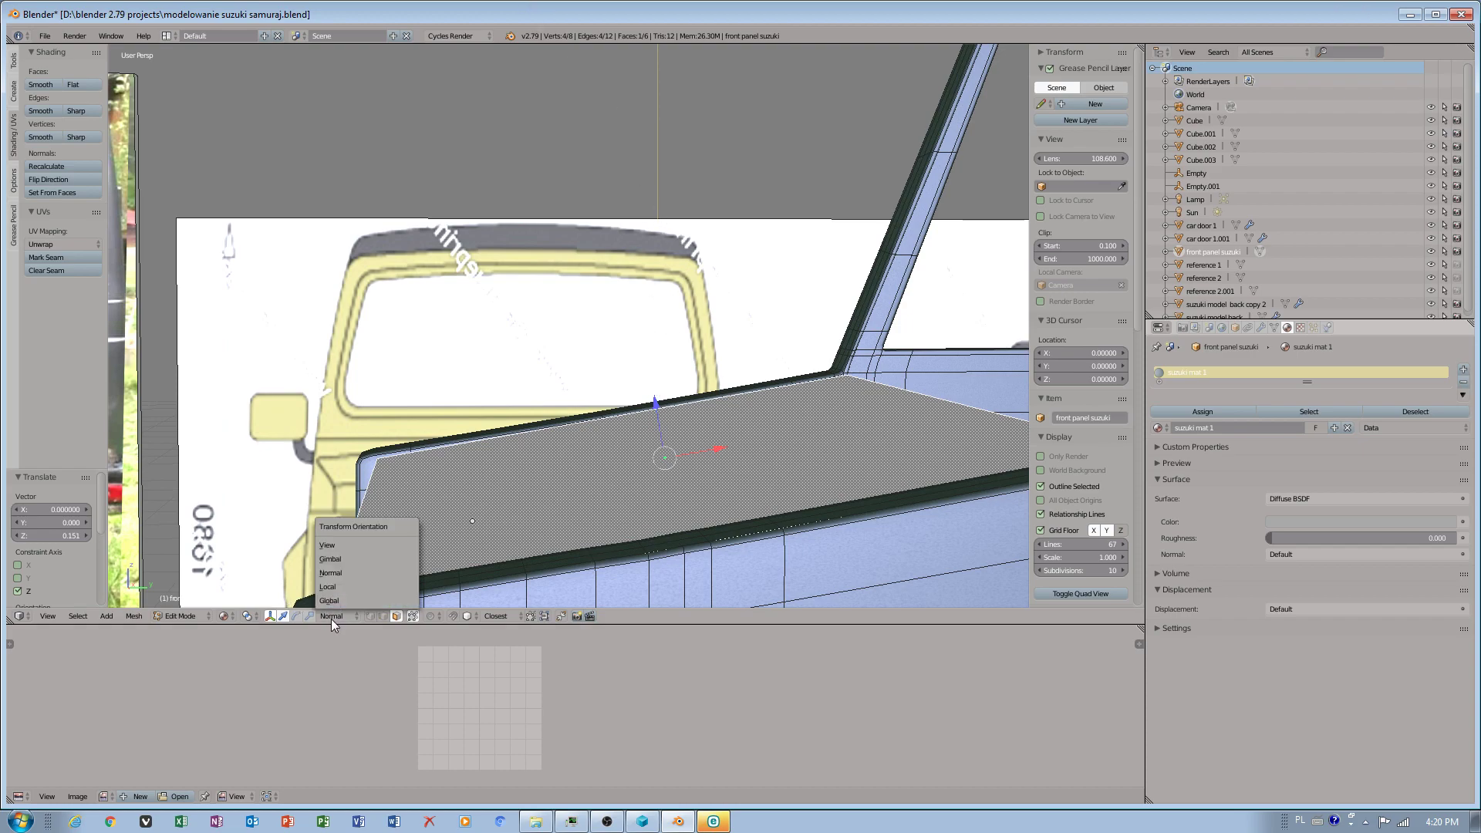
{"action": "left_click", "coordinate": [347, 534]}
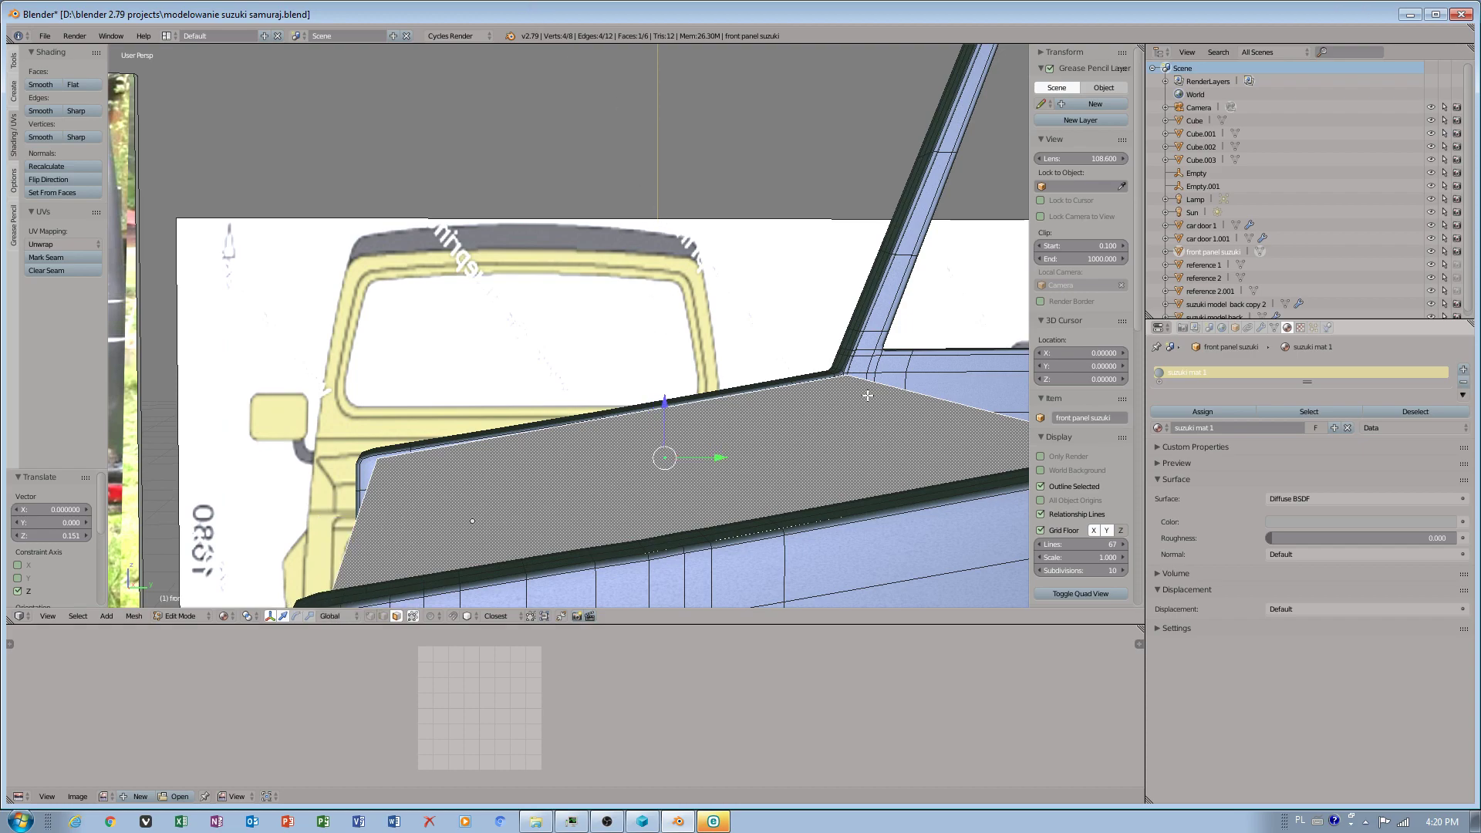
{"action": "left_click", "coordinate": [337, 615]}
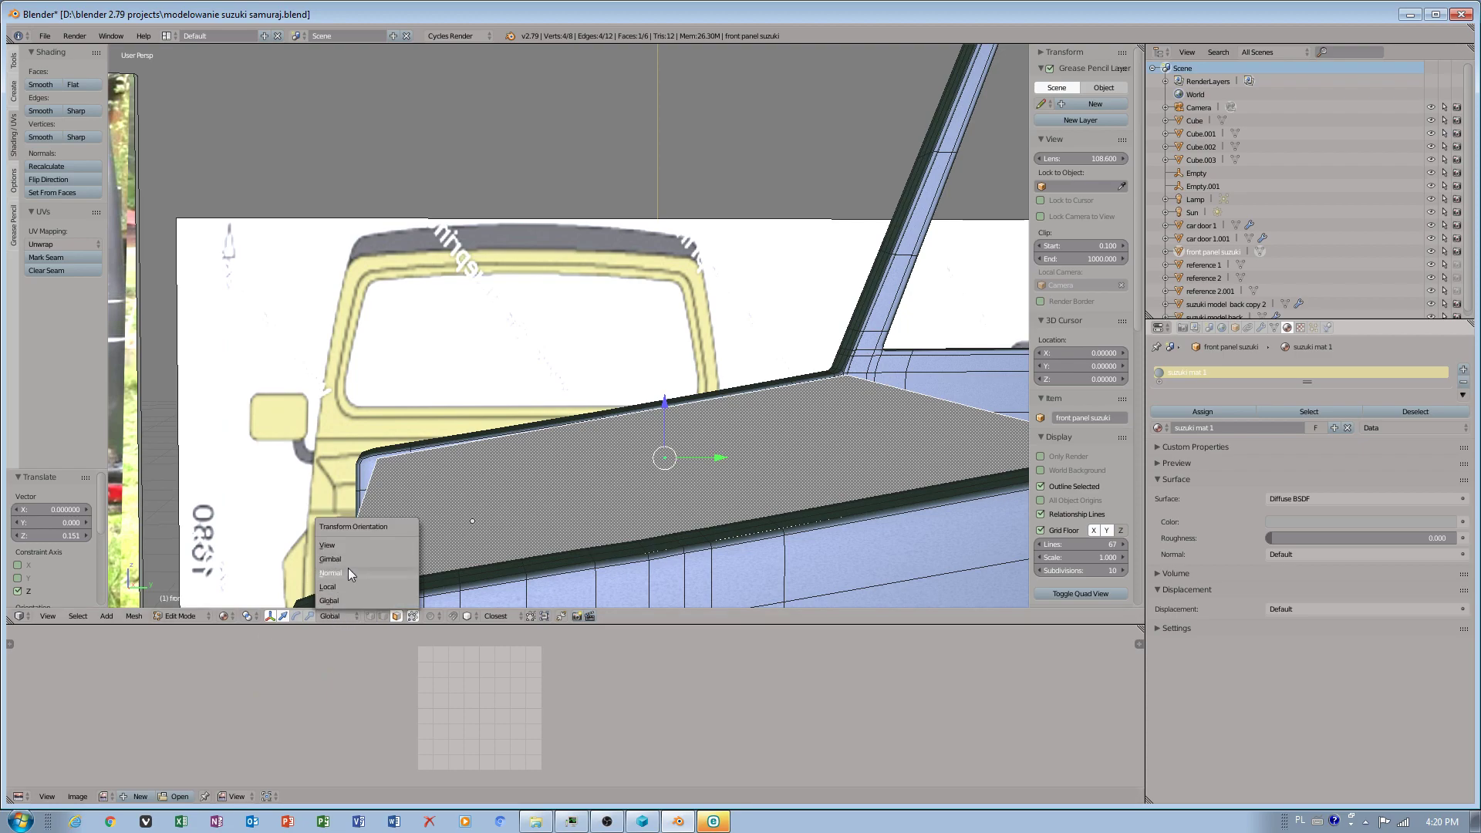
{"action": "left_click", "coordinate": [356, 586]}
Step: Select the panel's front face and set the transform orientation to Normal
{"action": "middle_click_drag", "start_coordinate": [694, 455], "coordinate": [666, 497]}
{"action": "middle_click_drag", "start_coordinate": [512, 511], "coordinate": [478, 493]}
{"action": "left_click", "coordinate": [337, 616]}
{"action": "left_click", "coordinate": [337, 574]}
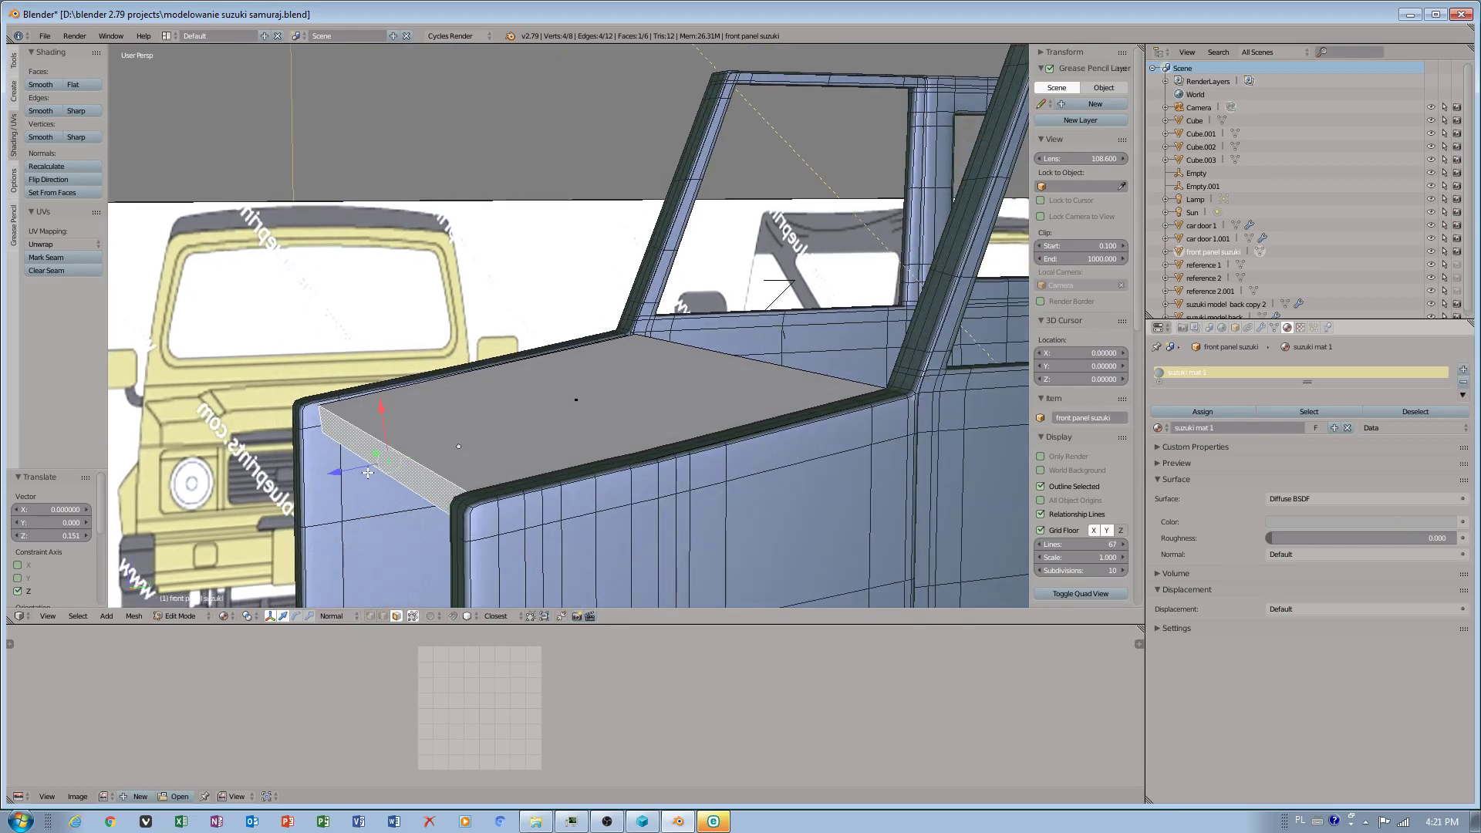
{"action": "middle_click_drag", "start_coordinate": [360, 463], "coordinate": [623, 502]}
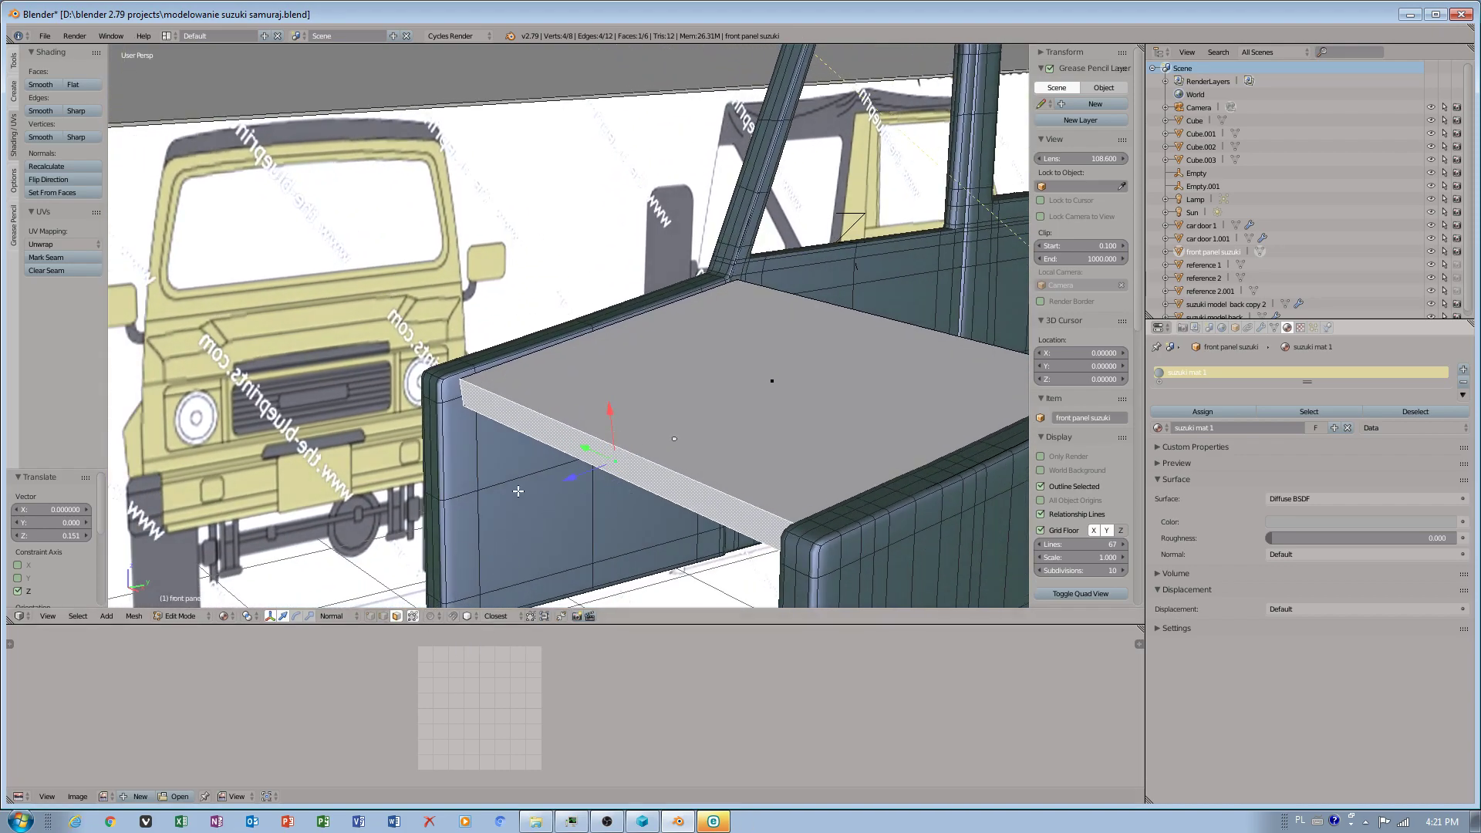
Step: Set the pivot point to 3D Cursor, try adding the top face to the selection, and reselect only the front face
{"action": "left_click", "coordinate": [251, 615]}
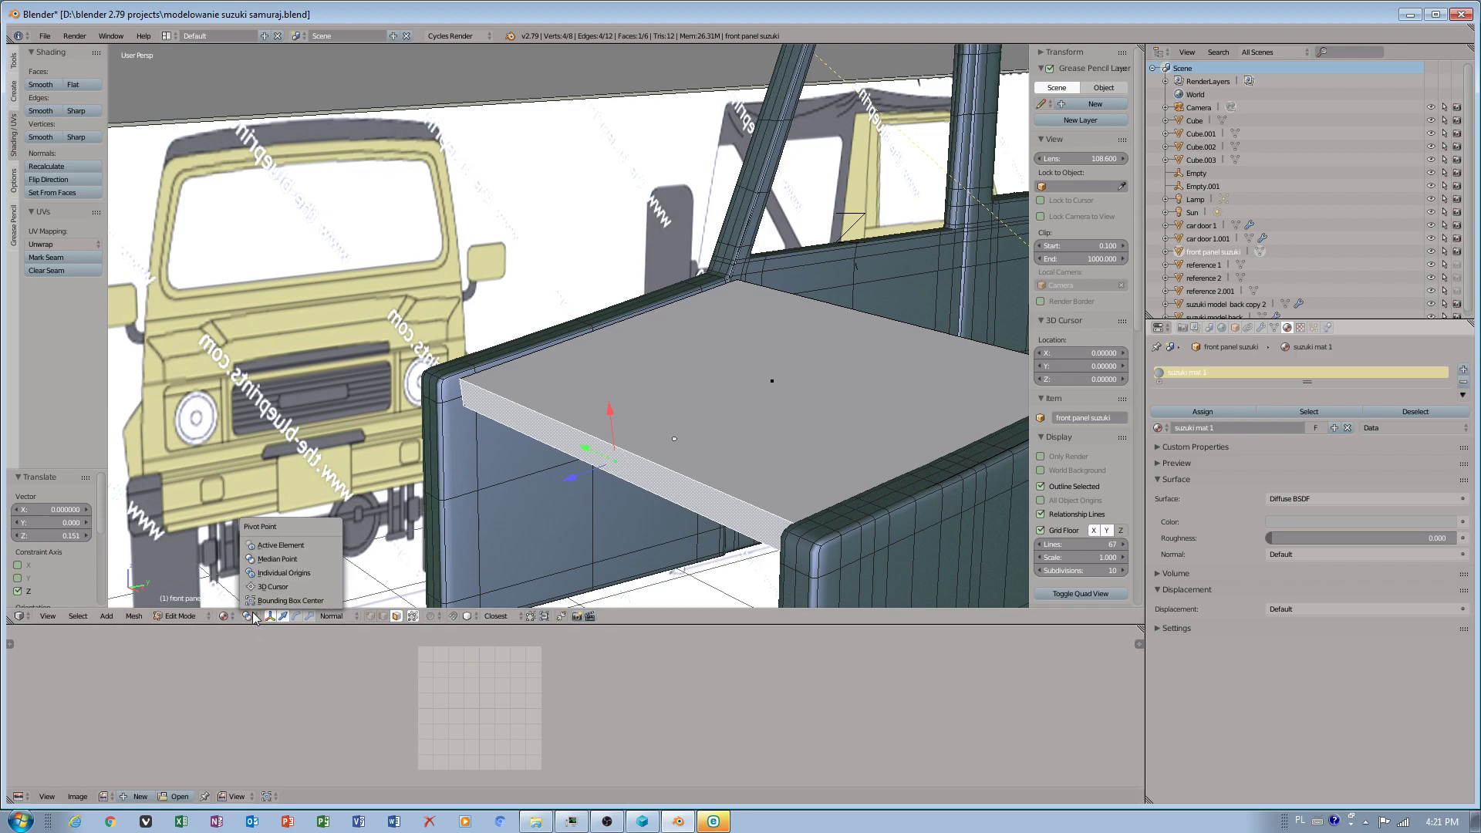
{"action": "left_click", "coordinate": [272, 587]}
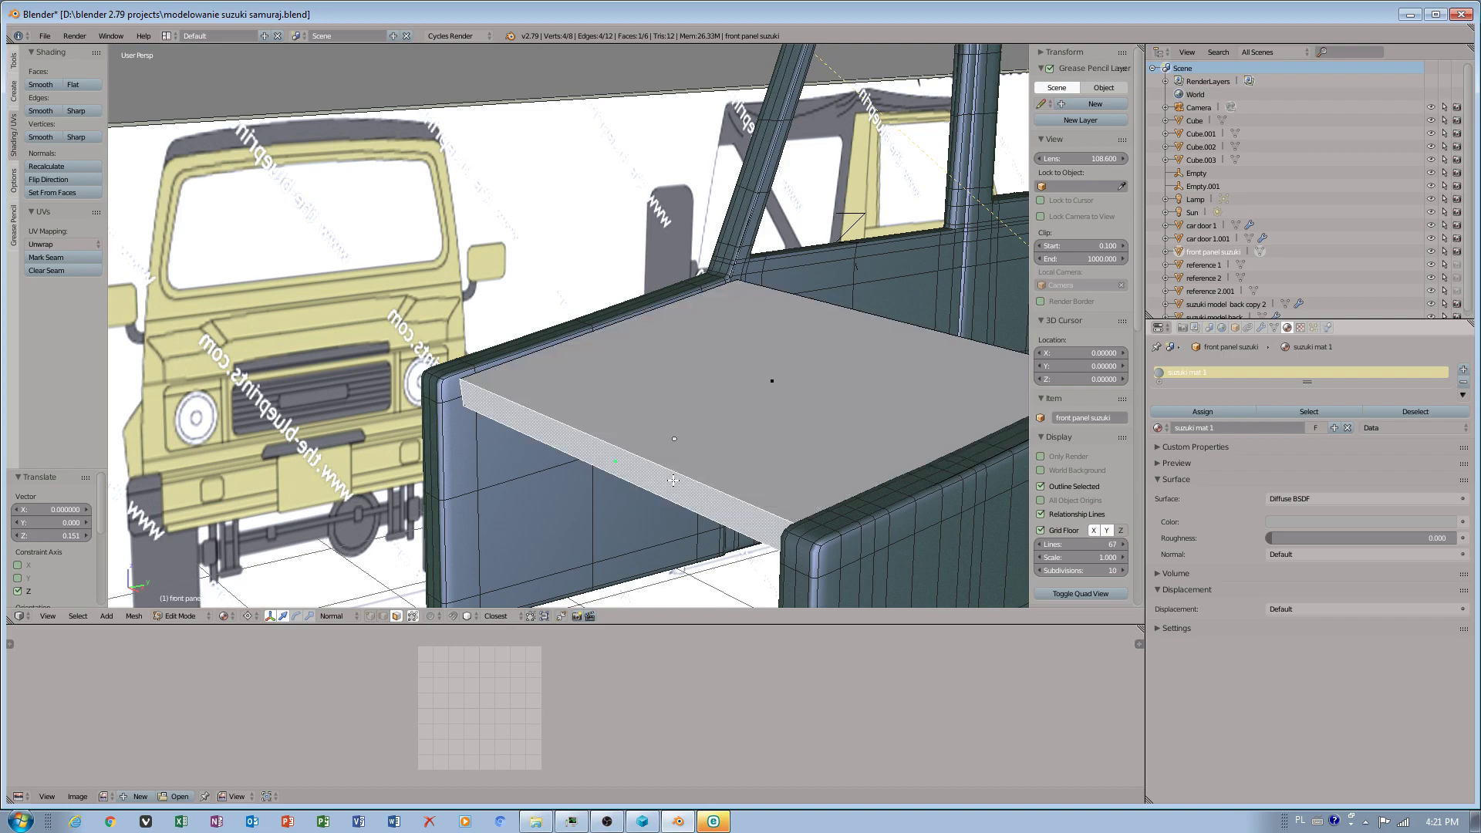
{"action": "left_click", "coordinate": [613, 436], "text": "shift"}
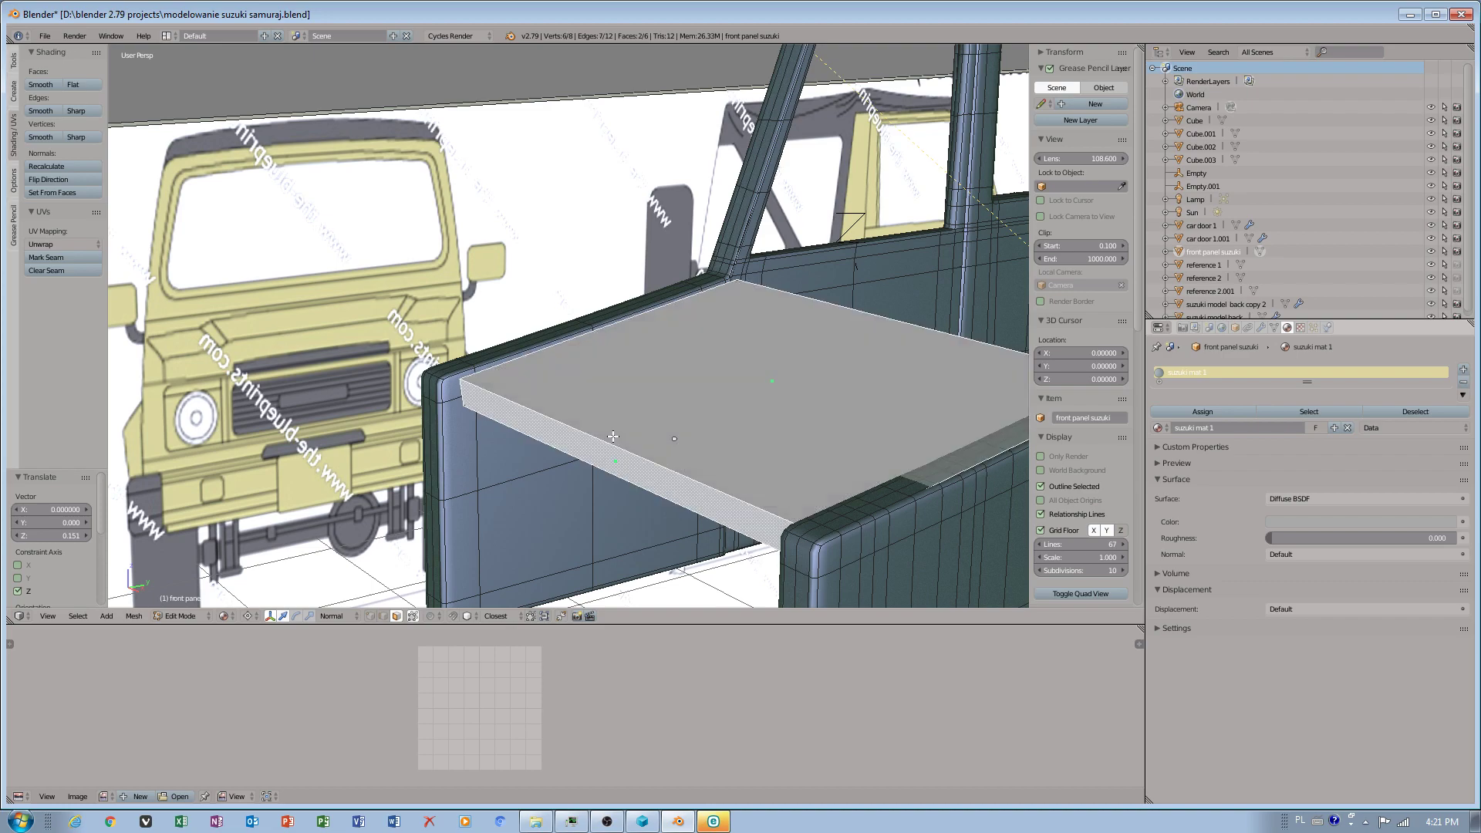
{"action": "left_click", "coordinate": [771, 380], "text": "shift"}
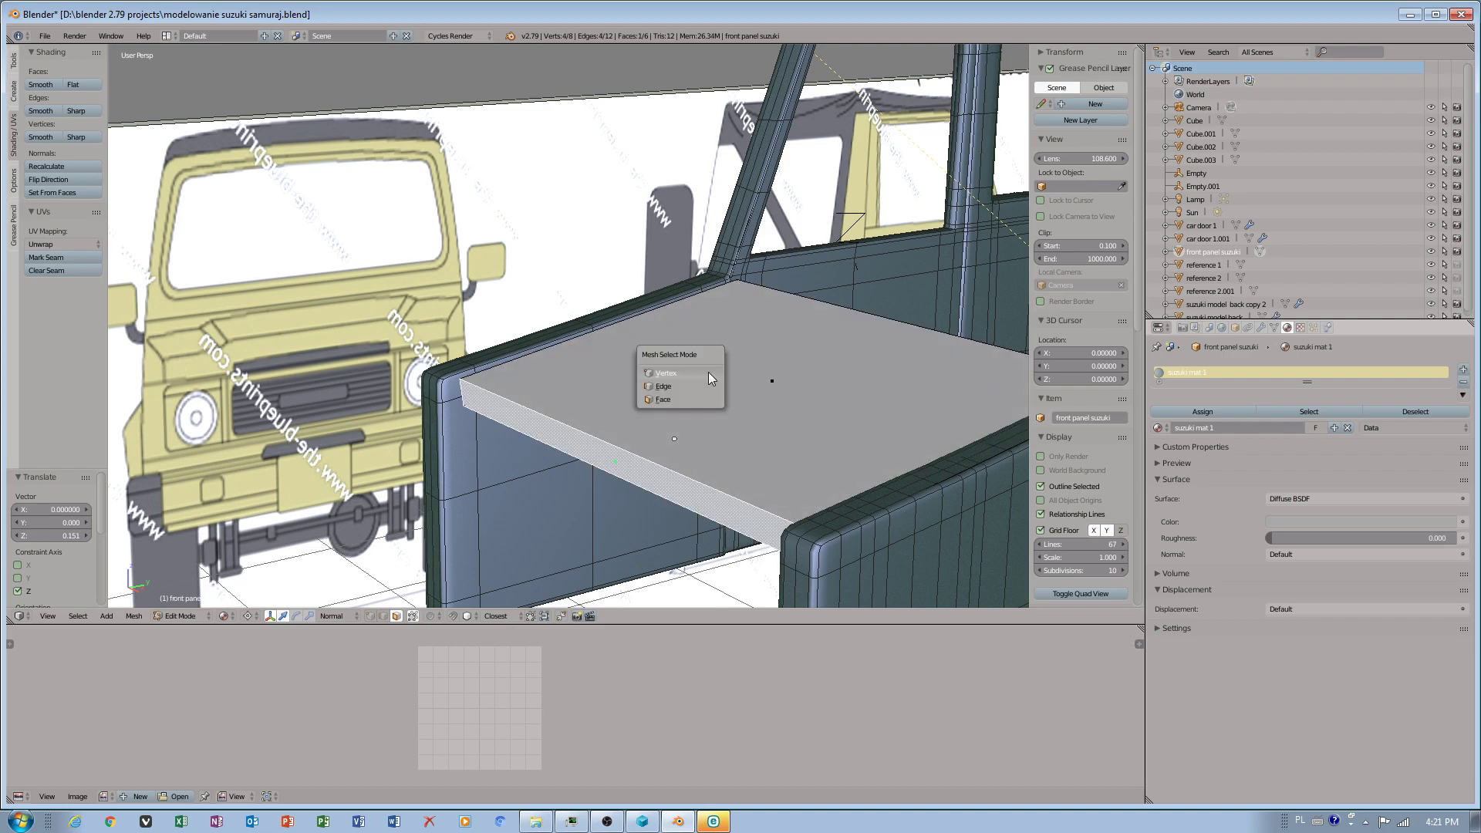
{"action": "right_click", "coordinate": [573, 383]}
{"action": "right_click", "coordinate": [614, 465]}
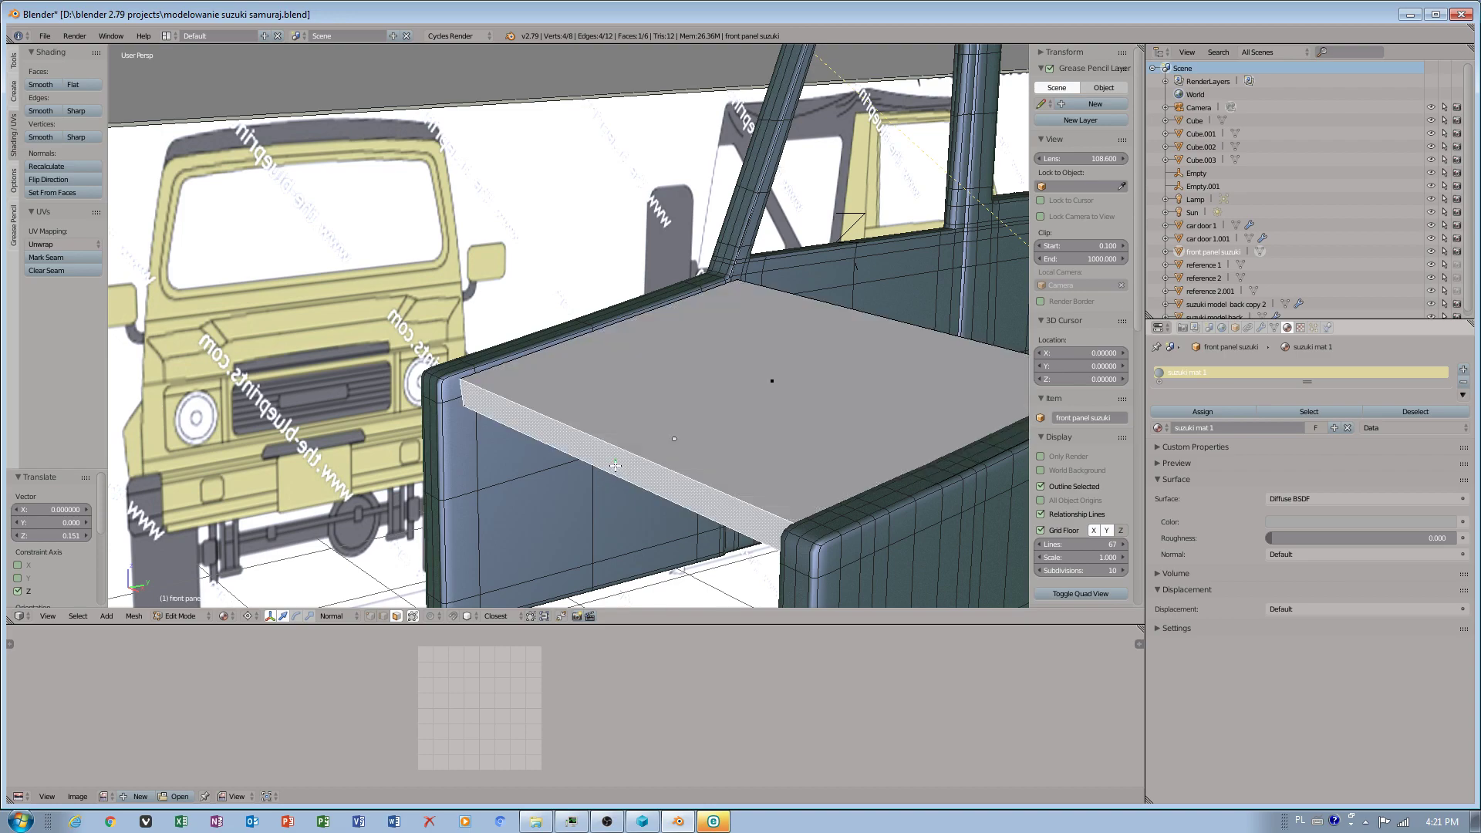
Step: In Object Mode, place the 3D cursor at several spots around the panel, finishing at its front edge
{"action": "left_click", "coordinate": [248, 616]}
{"action": "key", "text": "ctrl+alt+q"}
{"action": "key", "text": "ctrl+alt+q"}
{"action": "key", "text": "ctrl+Tab"}
{"action": "key", "text": "Tab"}
{"action": "left_click", "coordinate": [549, 407]}
{"action": "left_click", "coordinate": [526, 416]}
{"action": "left_click", "coordinate": [629, 449]}
{"action": "middle_click_drag", "start_coordinate": [743, 419], "coordinate": [827, 468]}
{"action": "left_click", "coordinate": [883, 414]}
{"action": "left_click", "coordinate": [636, 480]}
{"action": "middle_click_drag", "start_coordinate": [636, 480], "coordinate": [745, 512]}
Step: Set the pivot point to Median Point and select the panel's top face in Edit Mode
{"action": "left_click", "coordinate": [260, 616]}
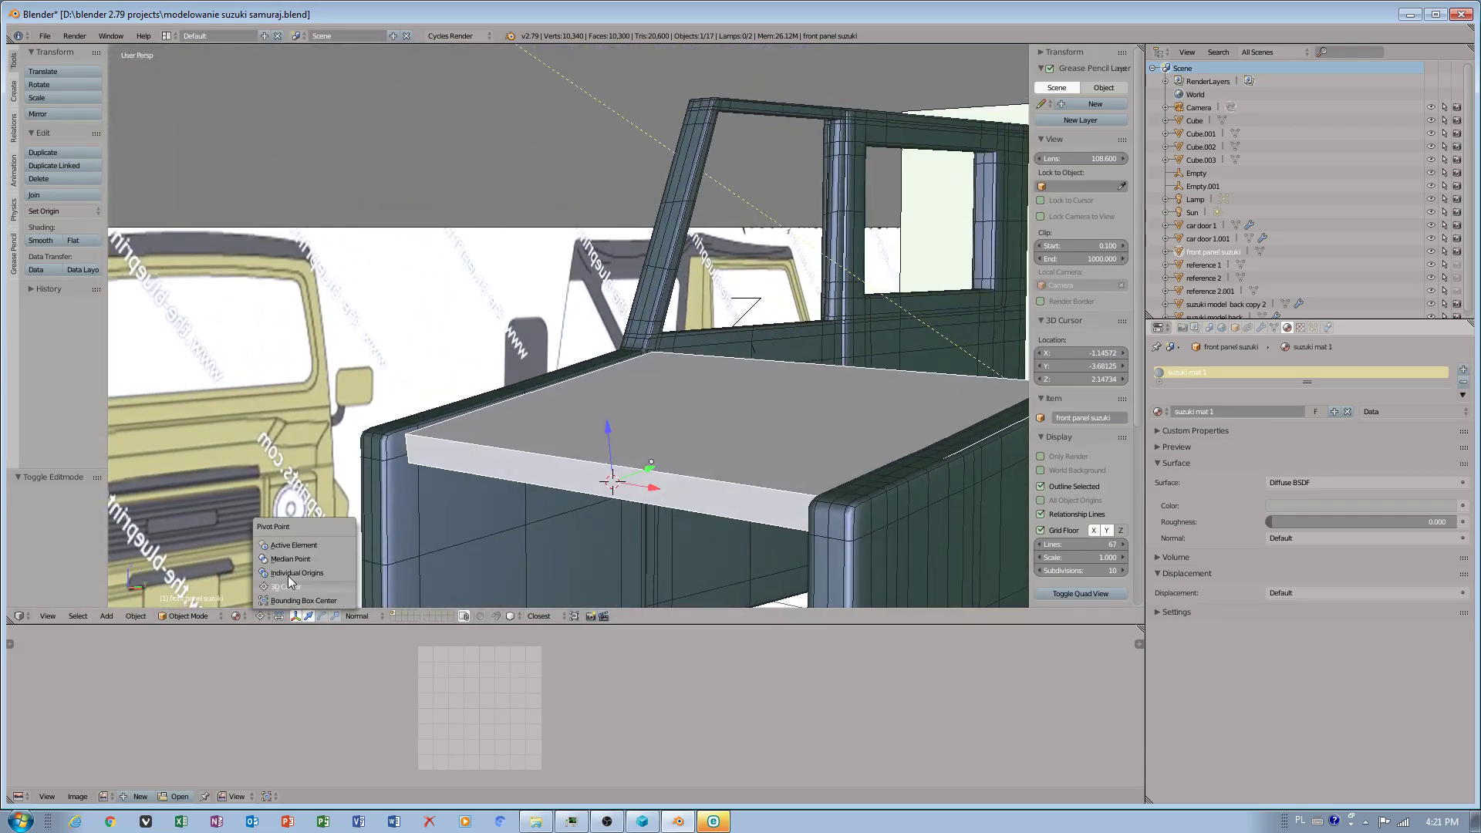
{"action": "left_click", "coordinate": [292, 558]}
{"action": "middle_click_drag", "start_coordinate": [569, 502], "coordinate": [575, 511]}
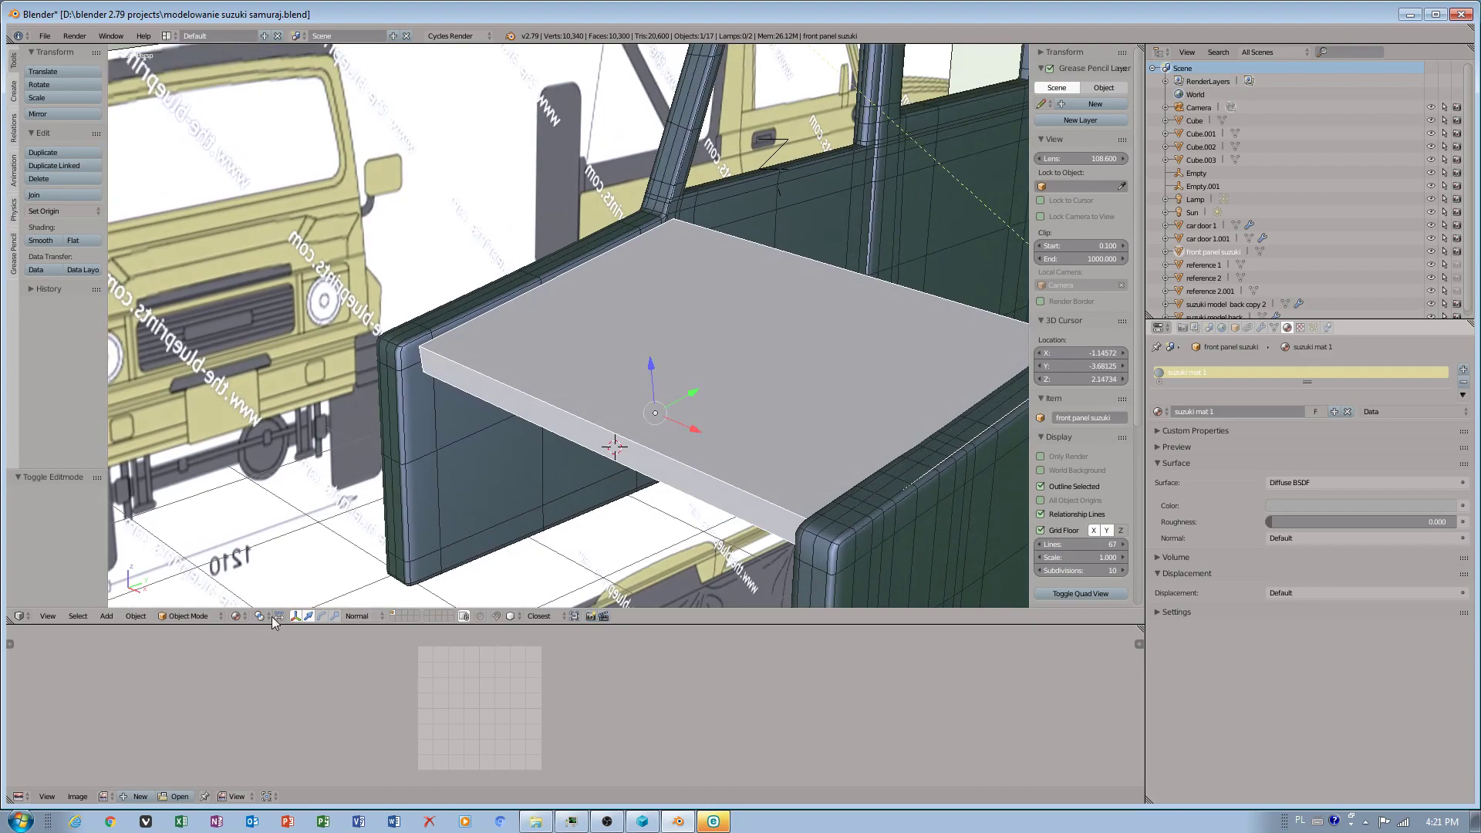
{"action": "left_click", "coordinate": [178, 616]}
{"action": "left_click", "coordinate": [185, 588]}
{"action": "middle_click_drag", "start_coordinate": [741, 344], "coordinate": [745, 358]}
{"action": "right_click", "coordinate": [746, 358]}
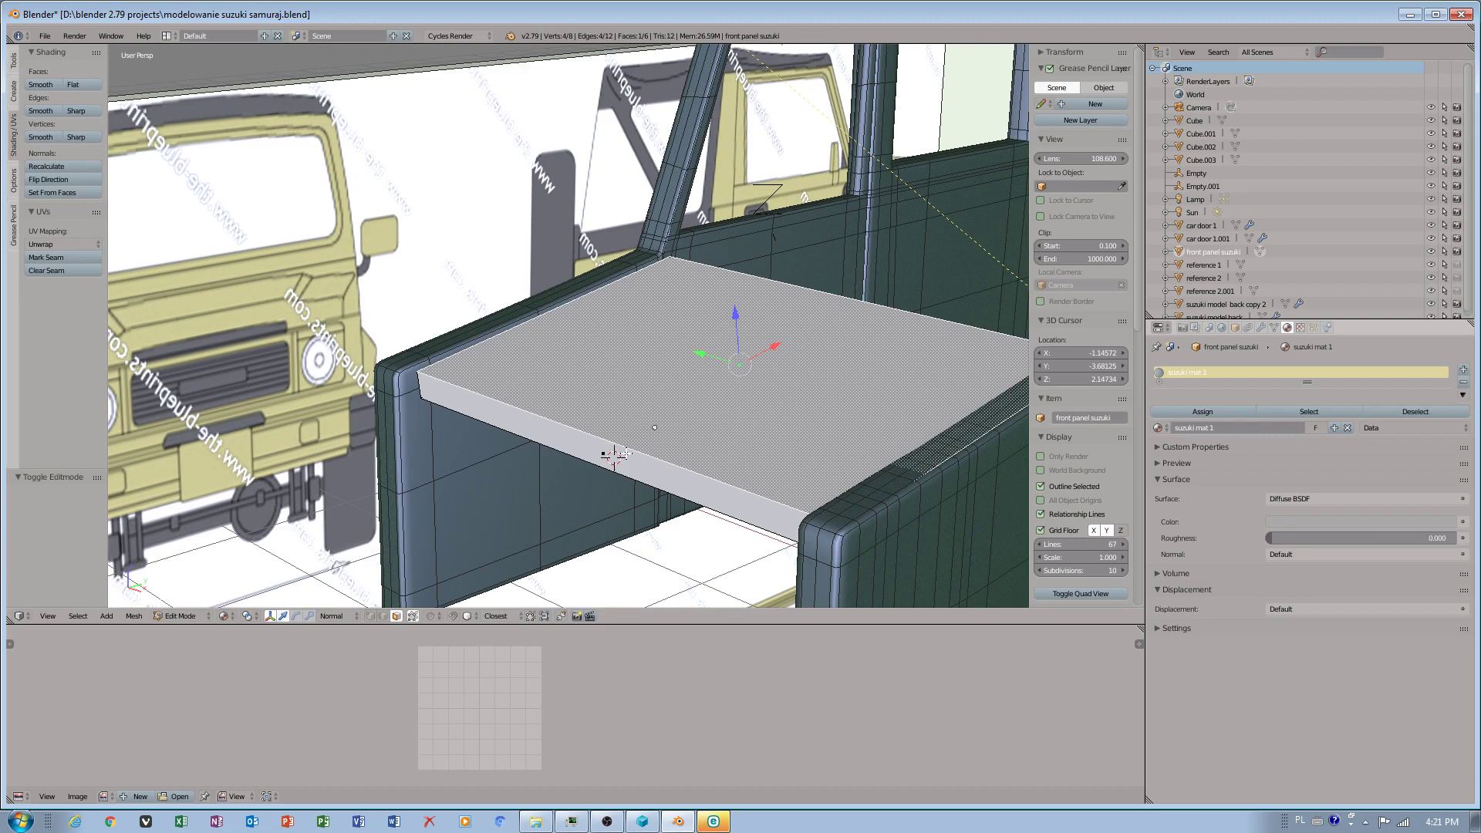
{"action": "middle_click_drag", "start_coordinate": [619, 431], "coordinate": [630, 458]}
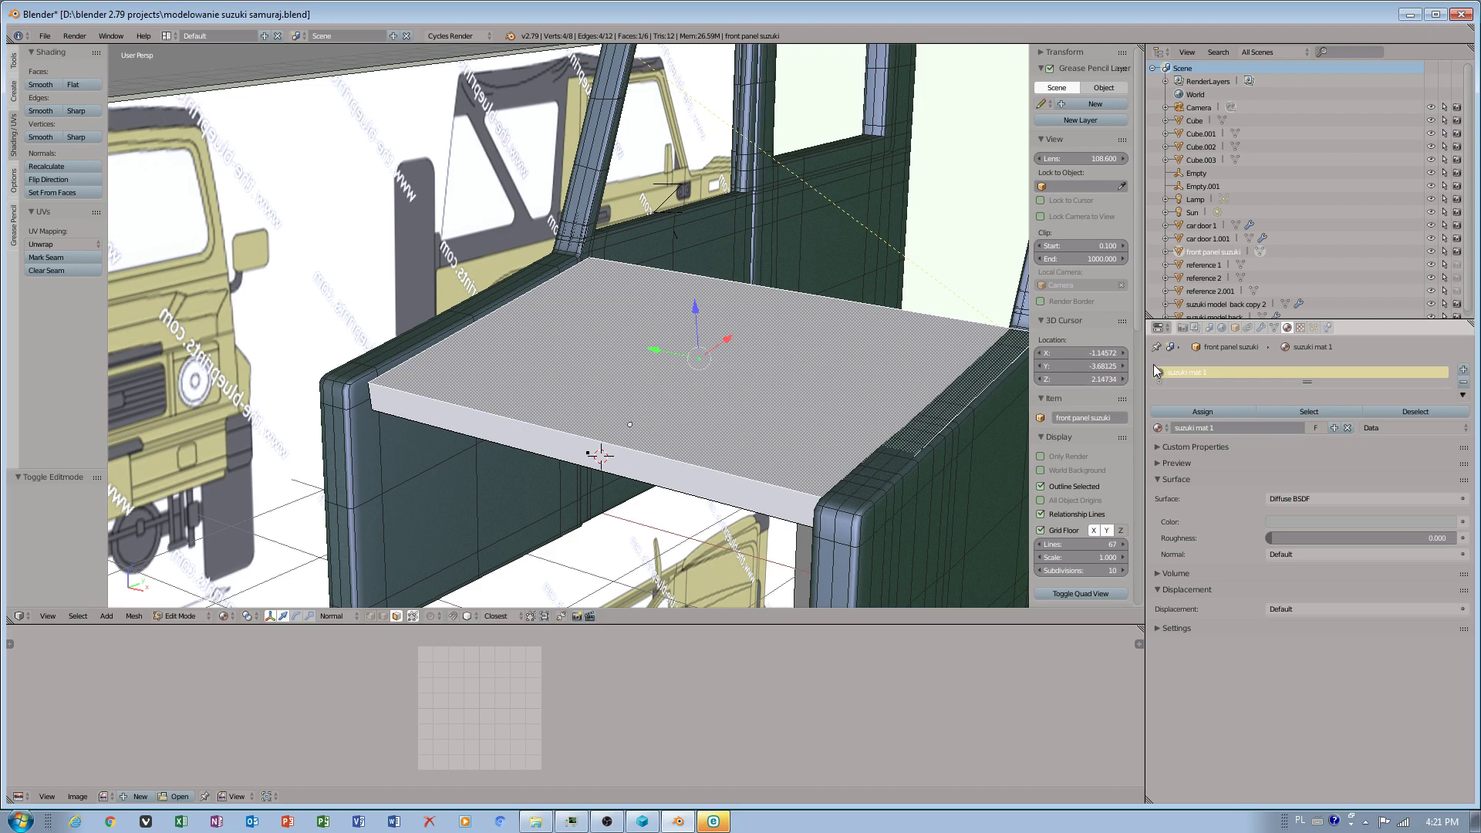
Step: Set the pivot point to 3D Cursor and shift the cursor to X -1.41572, Y -3.71125, Z 2.15734
{"action": "left_click_drag", "start_coordinate": [1050, 355], "coordinate": [1014, 355]}
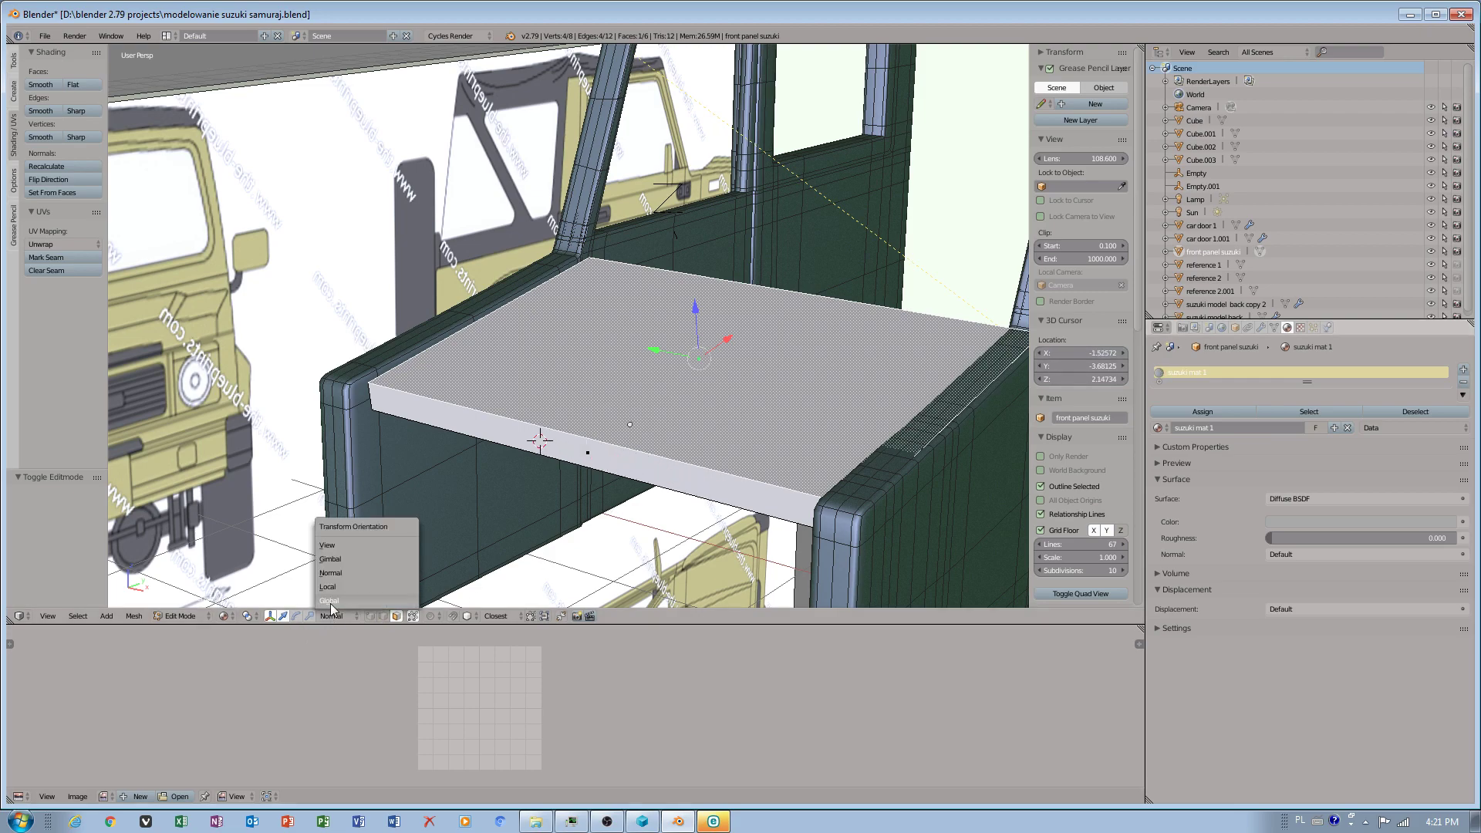
{"action": "left_click", "coordinate": [260, 621]}
{"action": "left_click", "coordinate": [262, 584]}
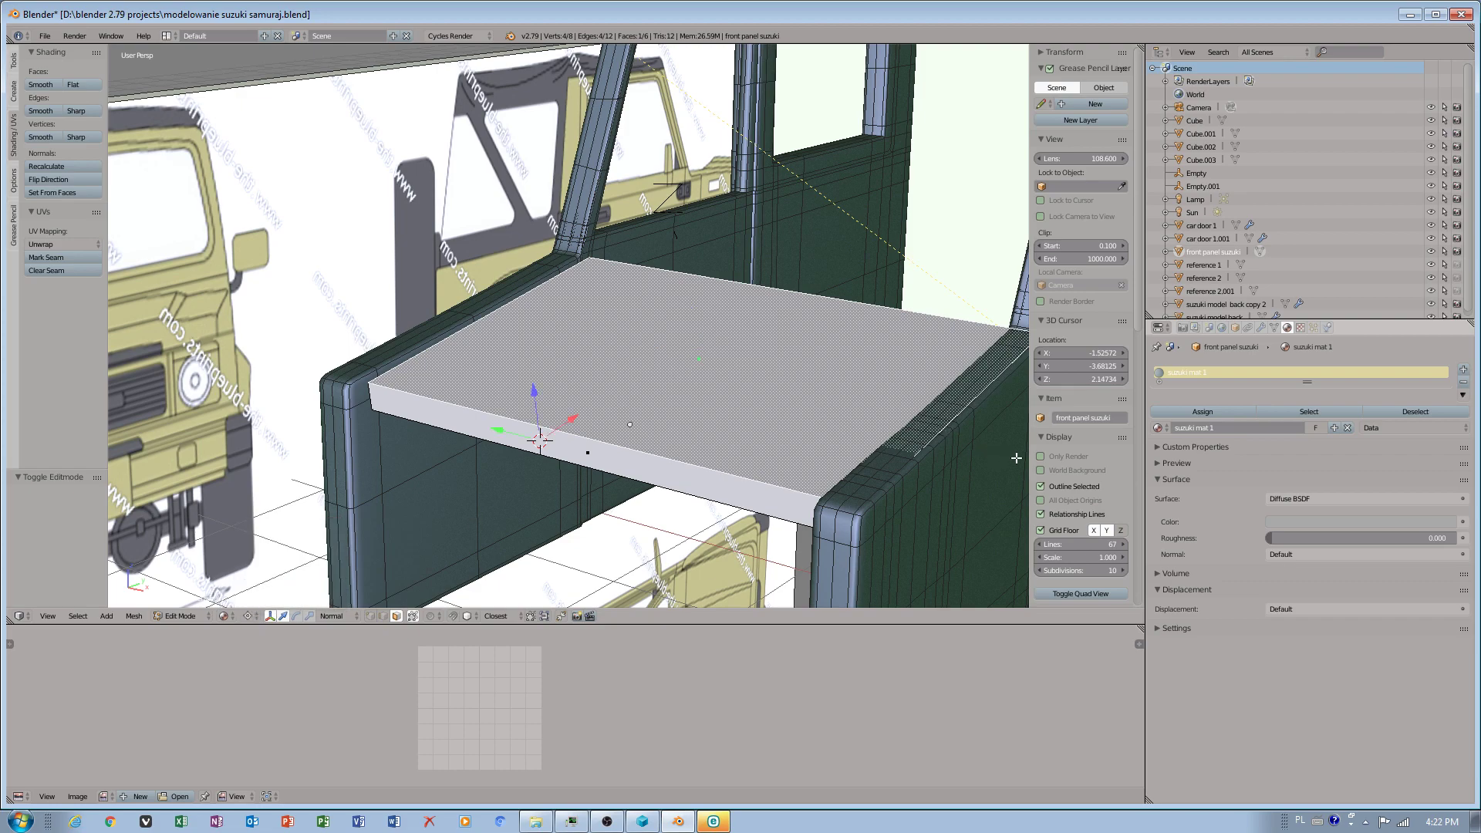
{"action": "mouse_move", "coordinate": [1077, 353]}
{"action": "left_mouse_down"}
{"action": "mouse_move", "coordinate": [1130, 366]}
{"action": "mouse_move", "coordinate": [1076, 379]}
{"action": "left_mouse_up"}
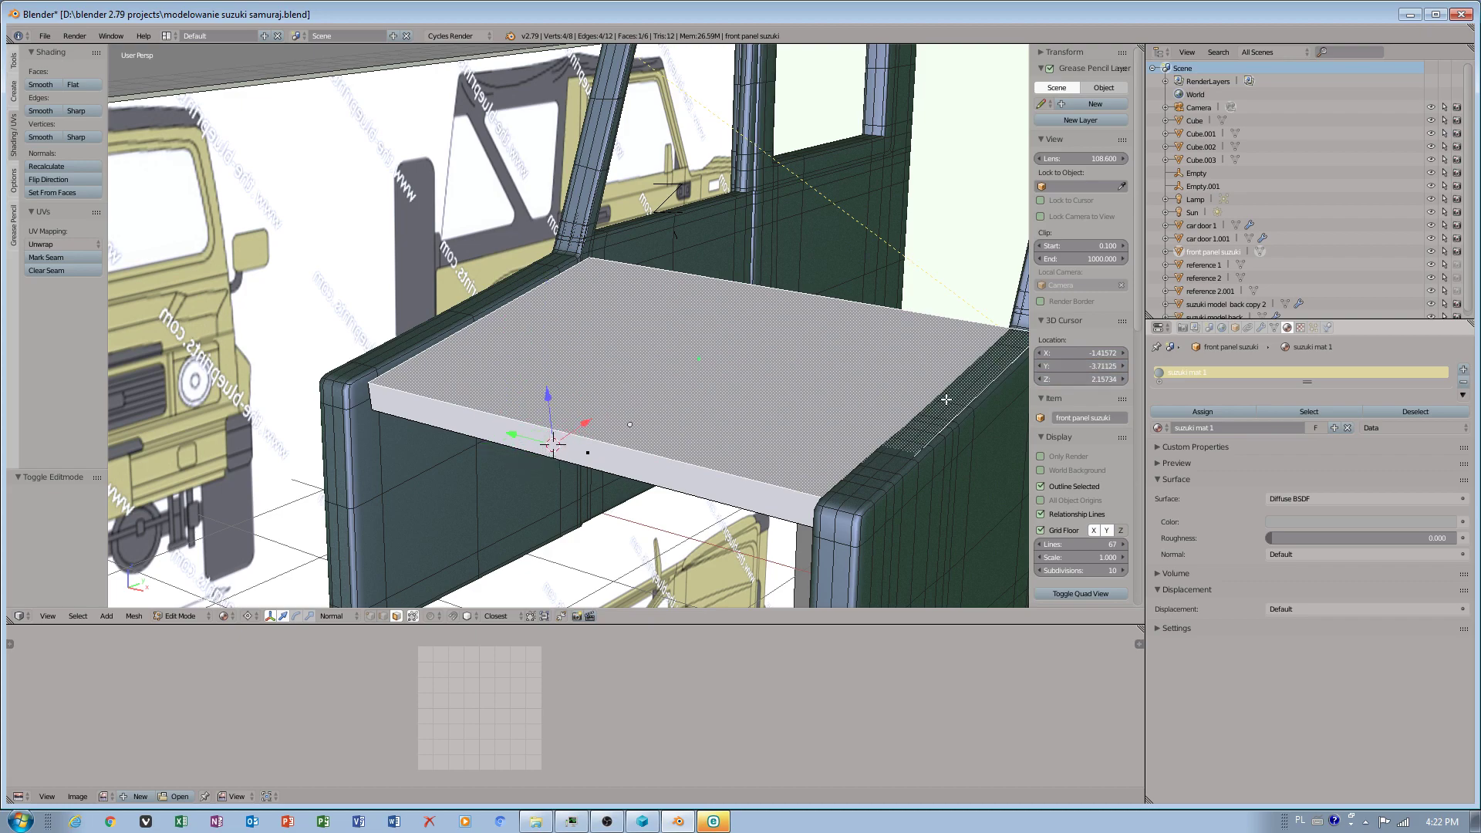
Step: Set the pivot to Median Point and switch it to Individual Origins, selecting the panel's front and top faces in turn
{"action": "left_click", "coordinate": [247, 615]}
{"action": "left_click", "coordinate": [273, 563]}
{"action": "right_click", "coordinate": [586, 445]}
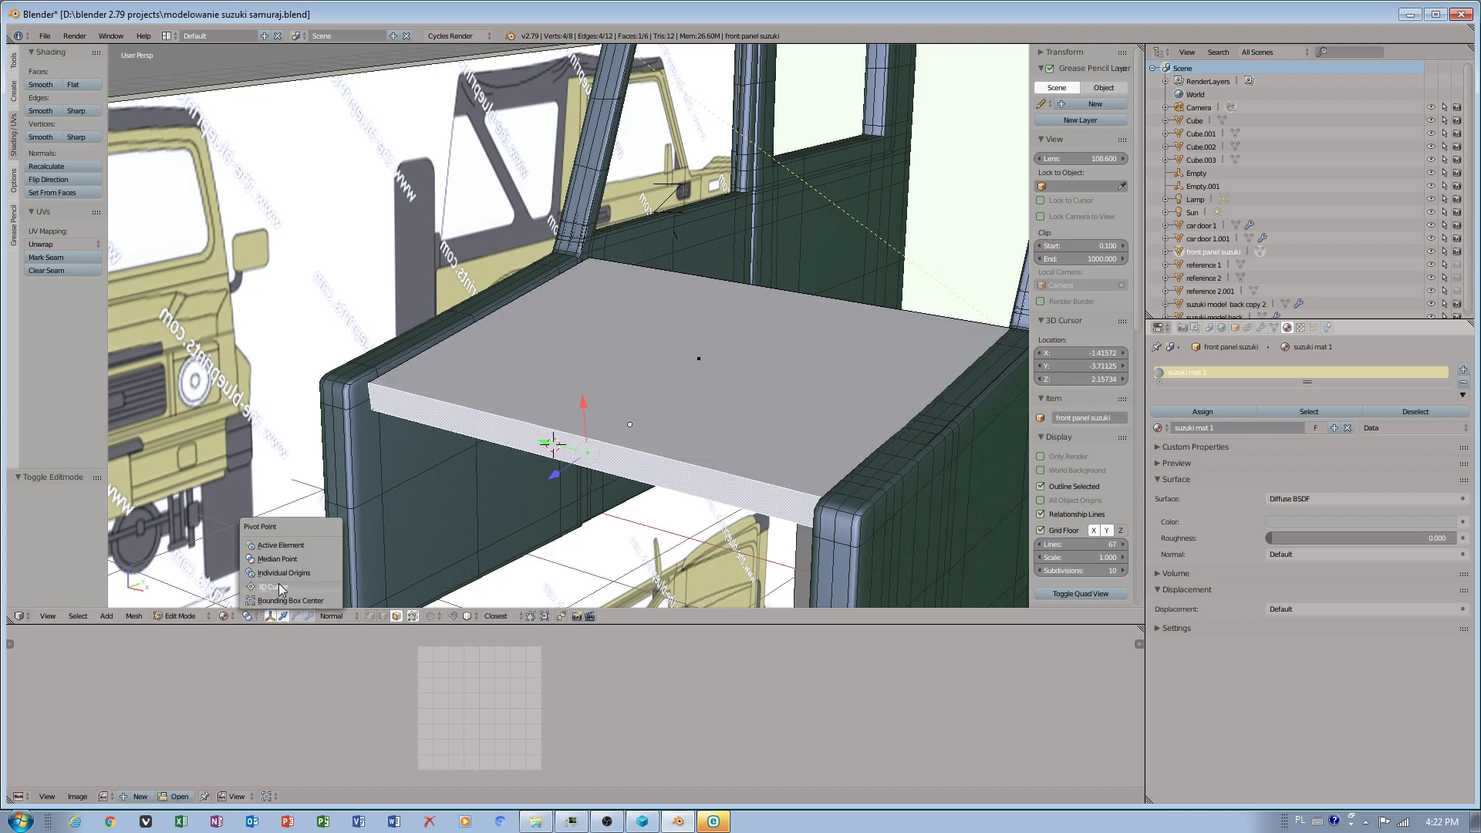
{"action": "left_click", "coordinate": [282, 575]}
{"action": "right_click", "coordinate": [745, 394]}
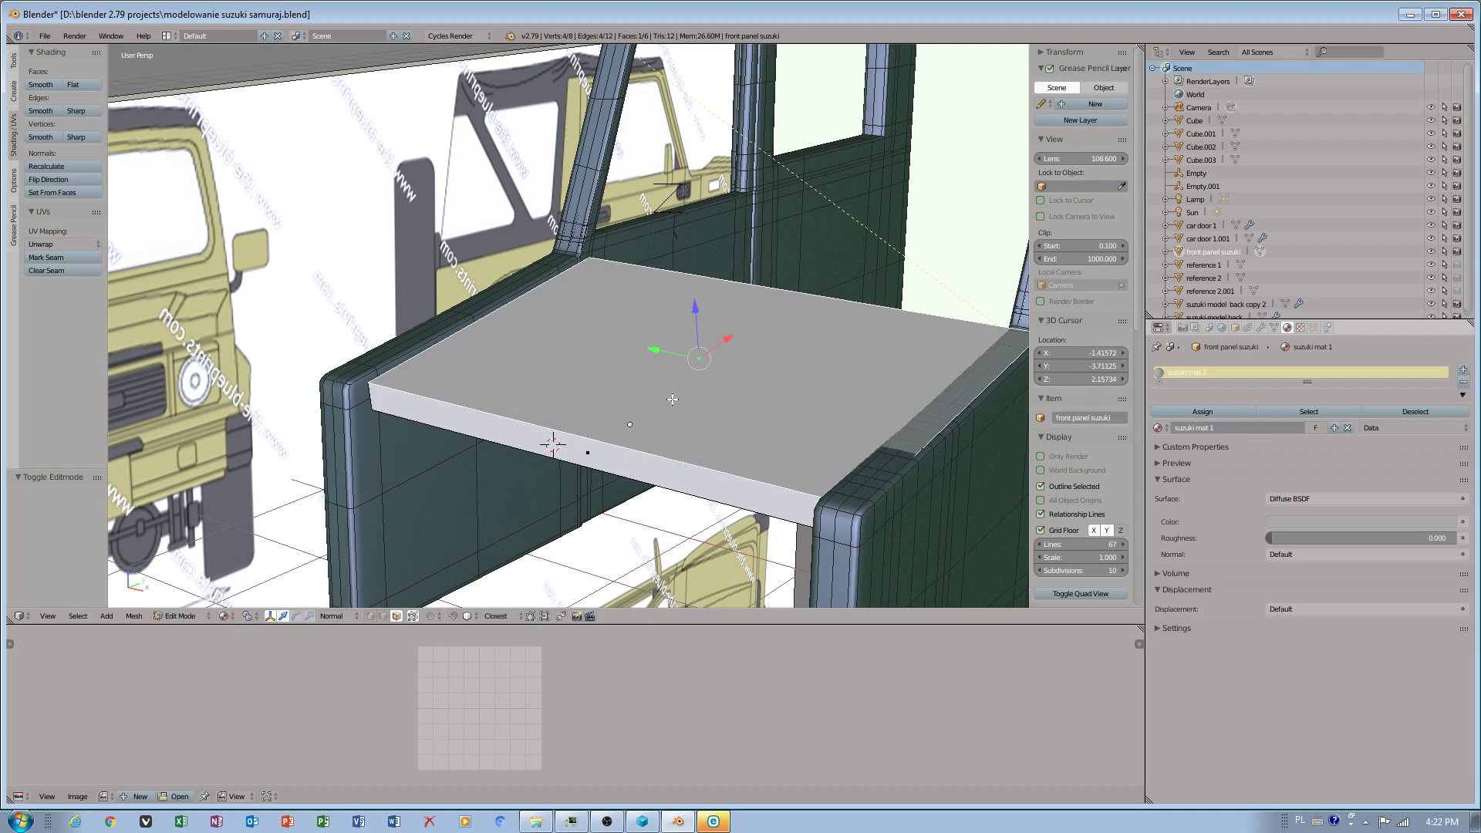
{"action": "right_click", "coordinate": [590, 461]}
{"action": "middle_click_drag", "start_coordinate": [577, 436], "coordinate": [543, 425]}
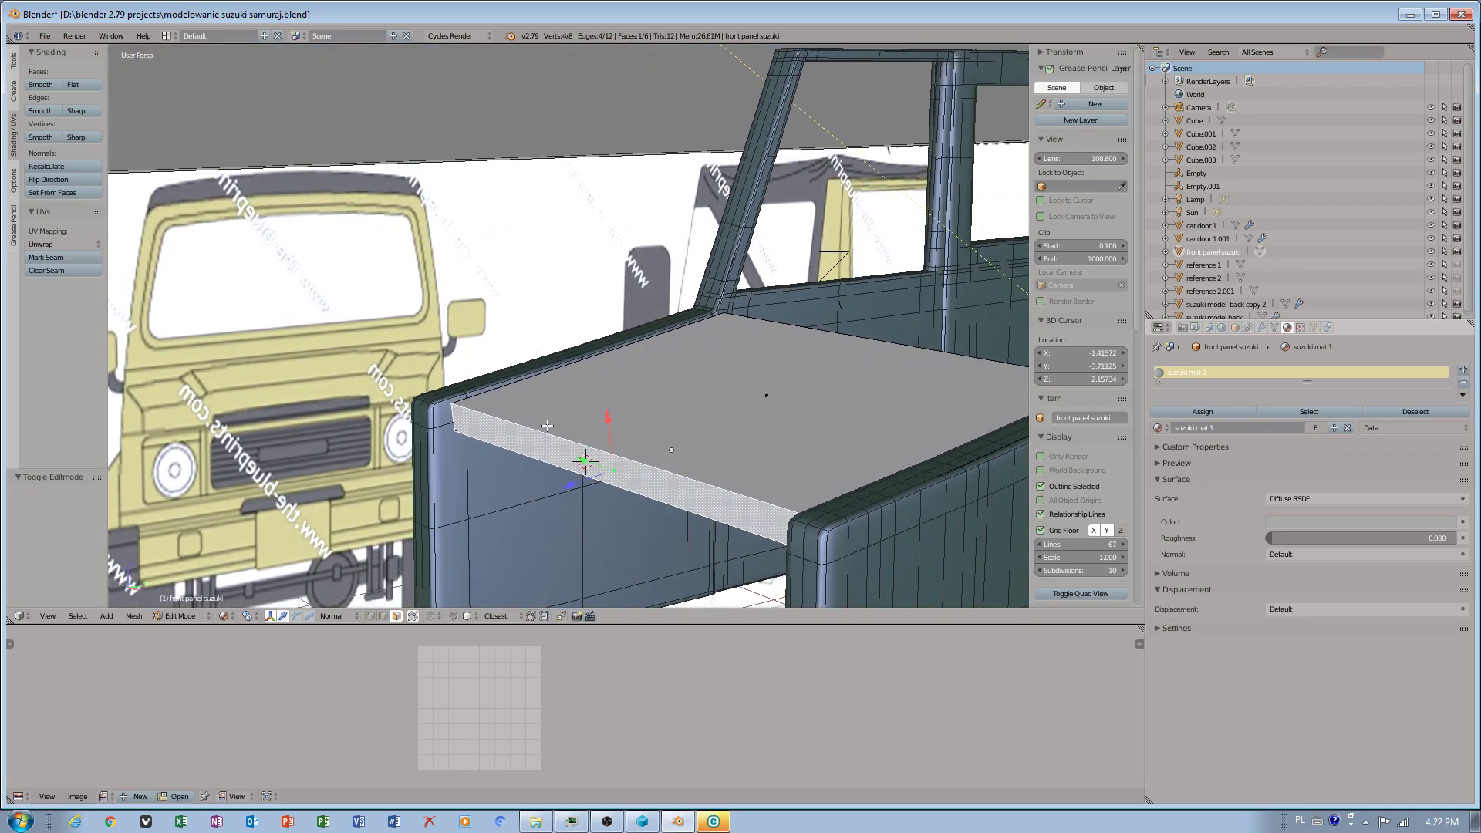
Step: Add two front-to-back loop cuts that divide the front panel into a wide middle strip and two side strips
{"action": "key", "text": "ctrl+r"}
{"action": "left_click", "coordinate": [581, 443]}
{"action": "left_click", "coordinate": [509, 414]}
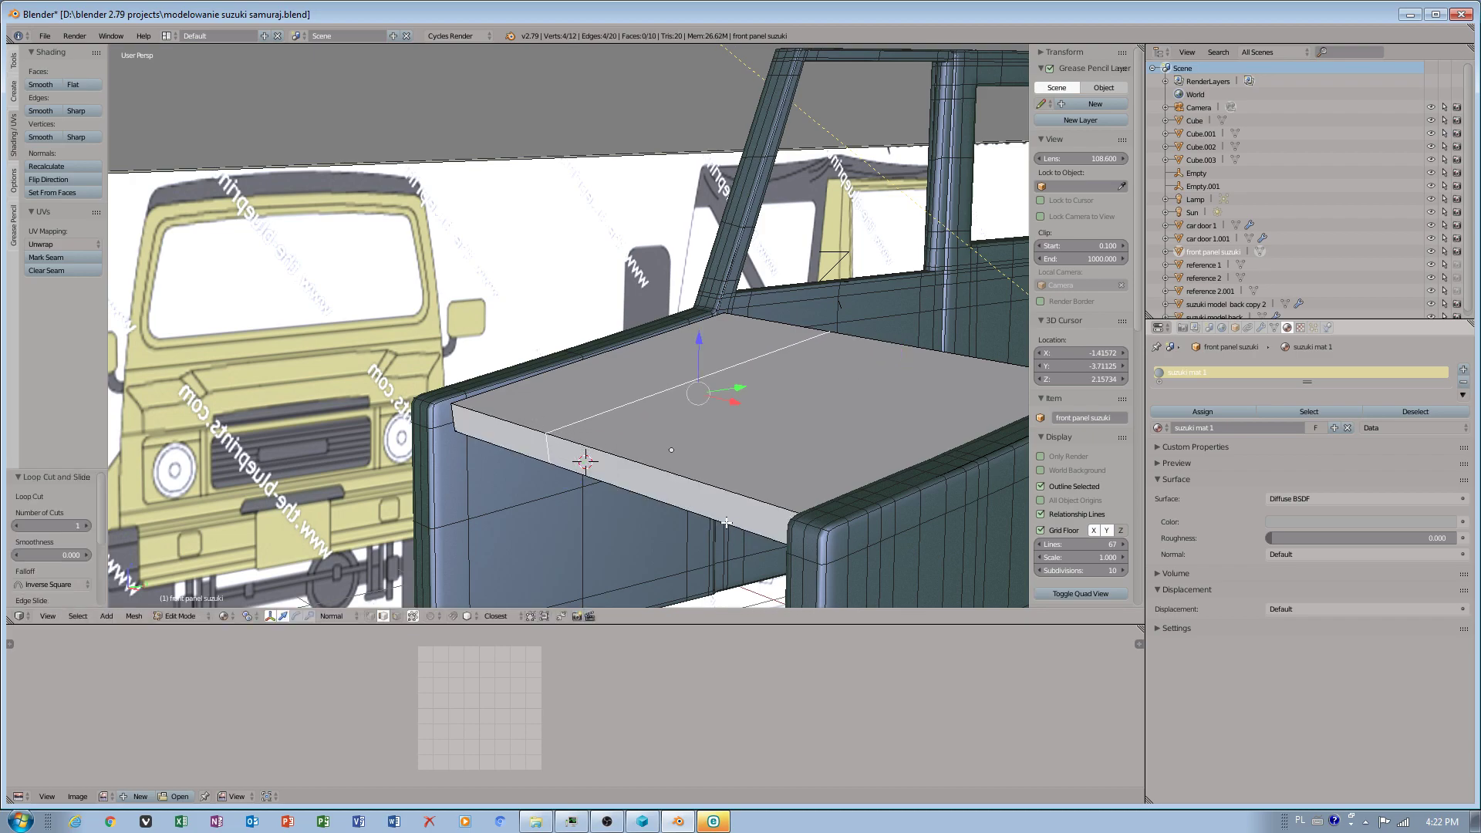
{"action": "right_click", "coordinate": [716, 491]}
{"action": "key", "text": "ctrl+r"}
{"action": "left_click", "coordinate": [725, 495]}
{"action": "left_click", "coordinate": [729, 497]}
{"action": "right_click", "coordinate": [725, 492]}
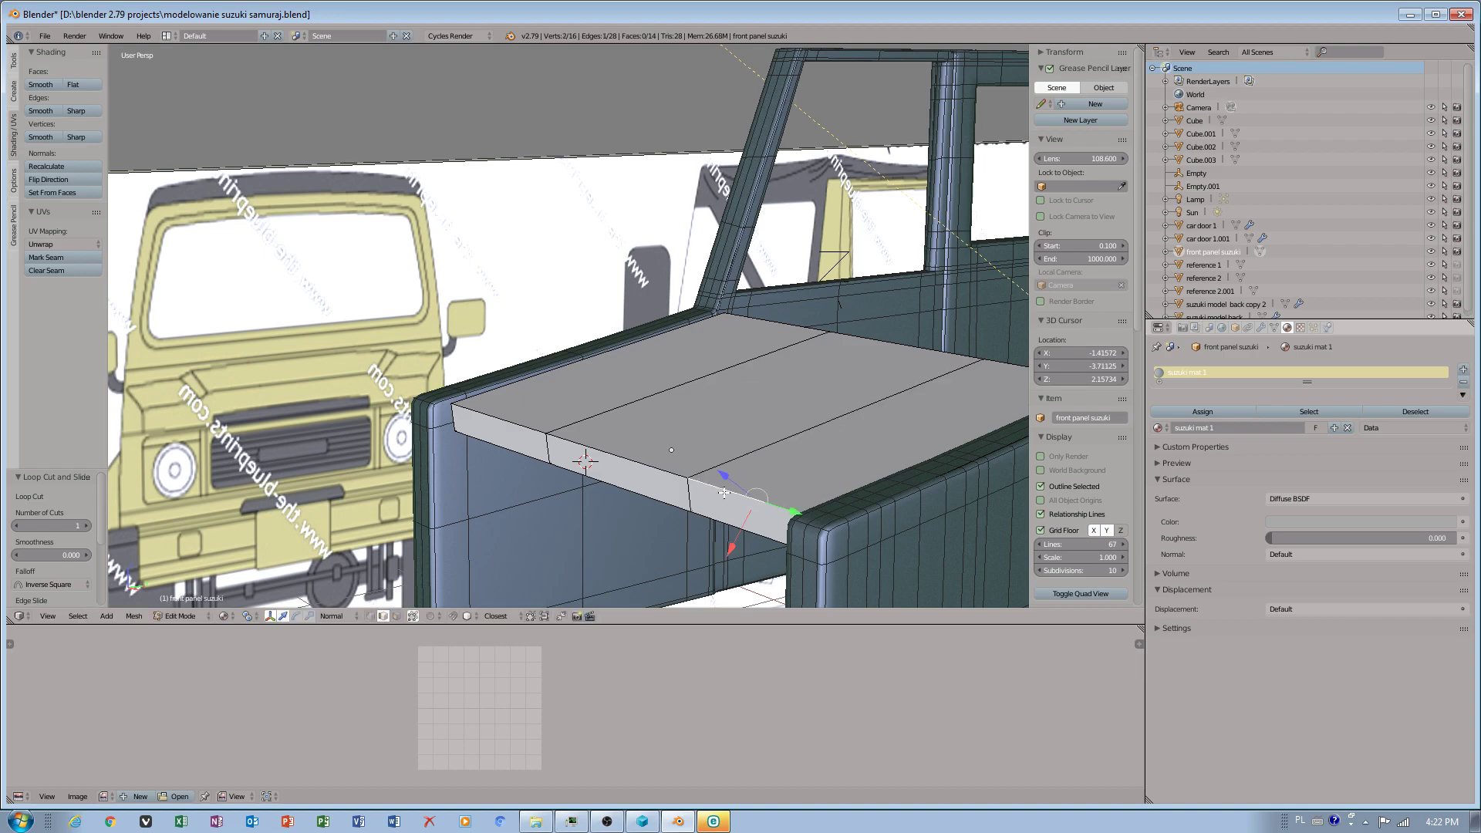
Step: Add a second front-to-back loop cut close beside each existing cut, leaving a narrow band on both sides of the middle strip
{"action": "key", "text": "ctrl+r"}
{"action": "left_click", "coordinate": [580, 454]}
{"action": "left_click", "coordinate": [578, 450]}
{"action": "right_click", "coordinate": [537, 431]}
{"action": "key", "text": "ctrl+r"}
{"action": "left_click", "coordinate": [577, 434]}
{"action": "left_click", "coordinate": [580, 436]}
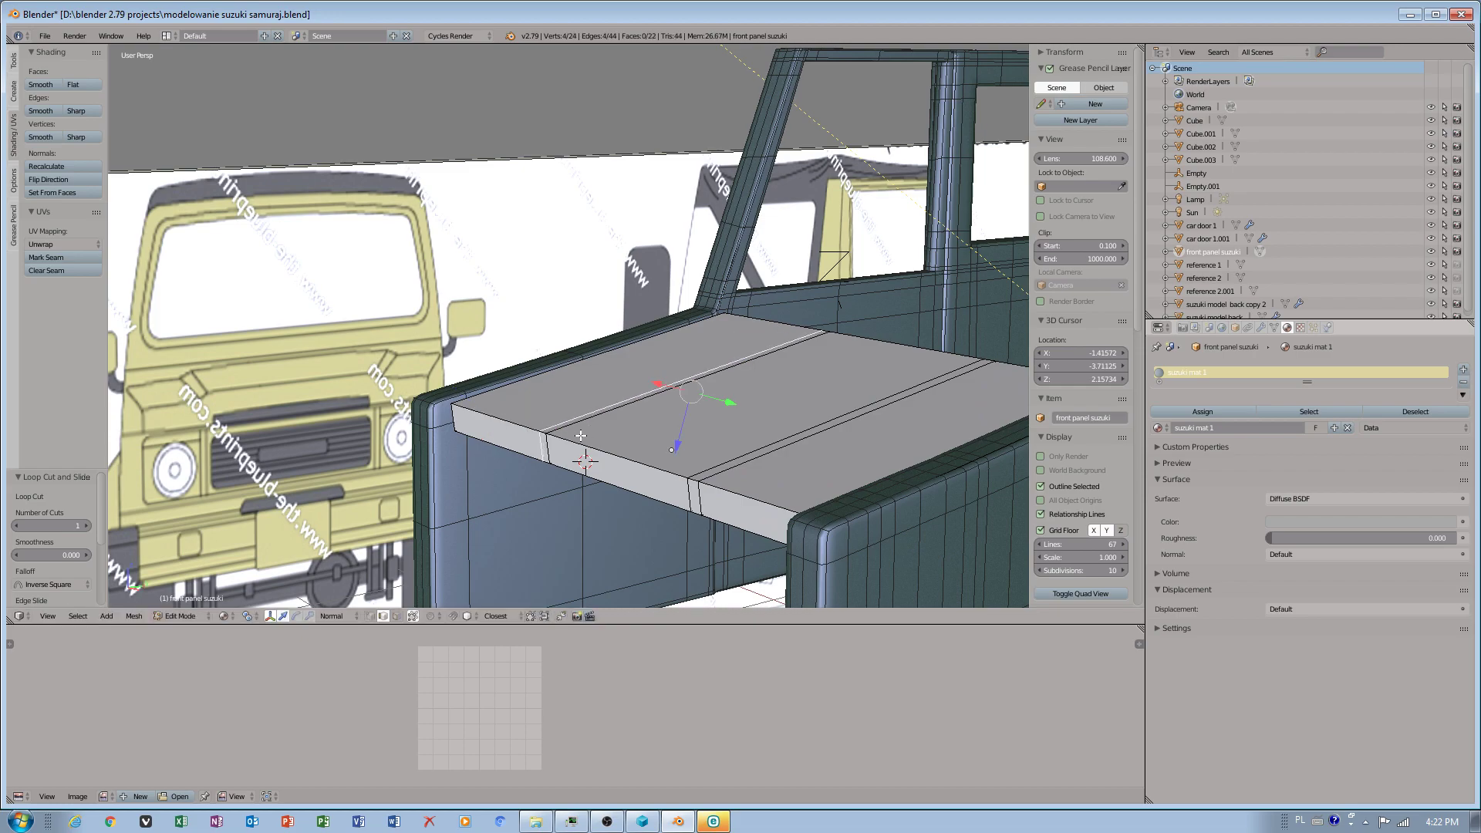
Step: Select the edge ring across the panel's middle strip, try moving it along Y in Normal orientation, and undo the move
{"action": "right_click", "coordinate": [586, 445]}
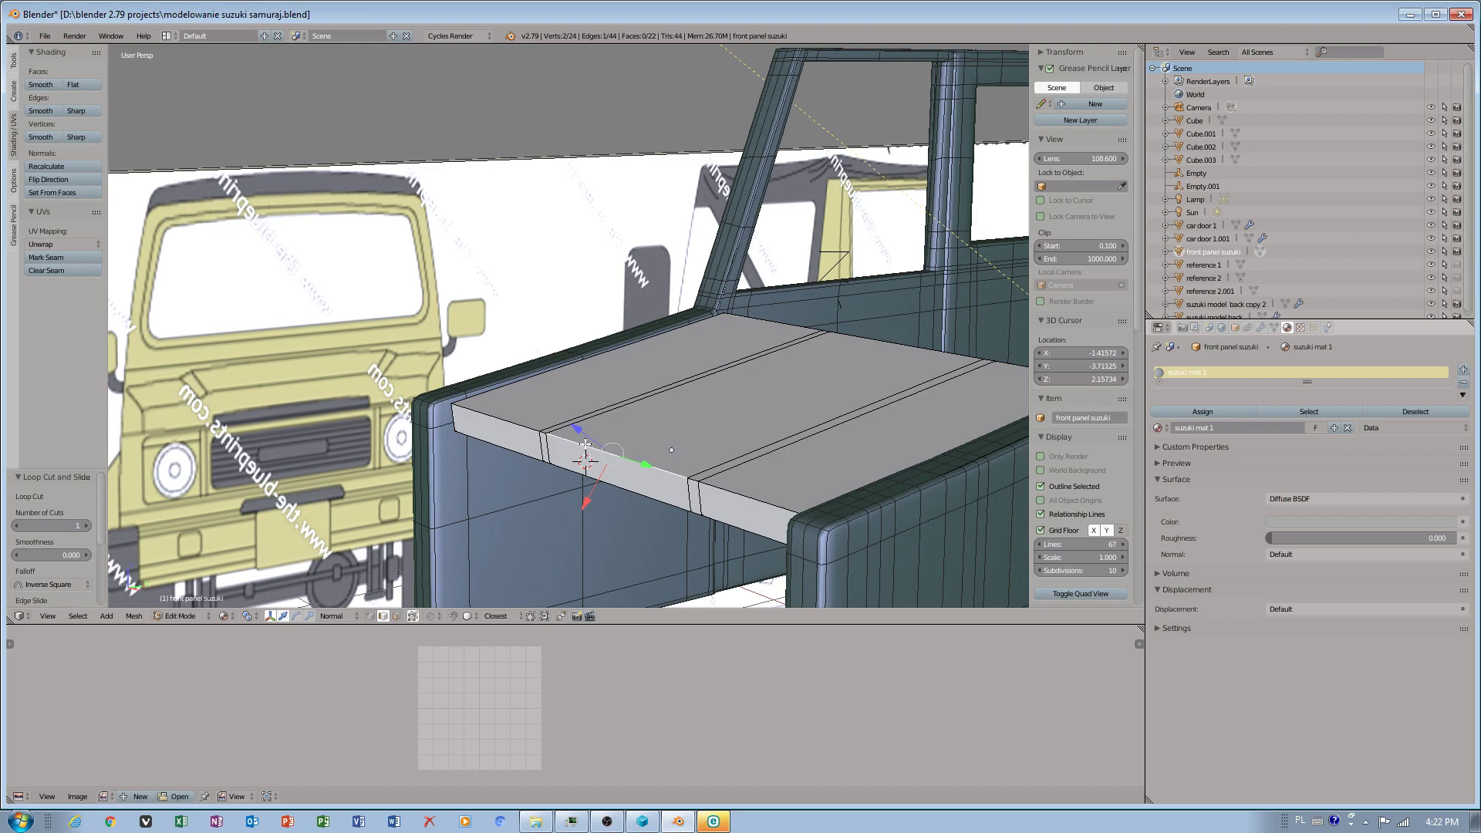
{"action": "key", "text": "ctrl+e"}
{"action": "left_click", "coordinate": [557, 731]}
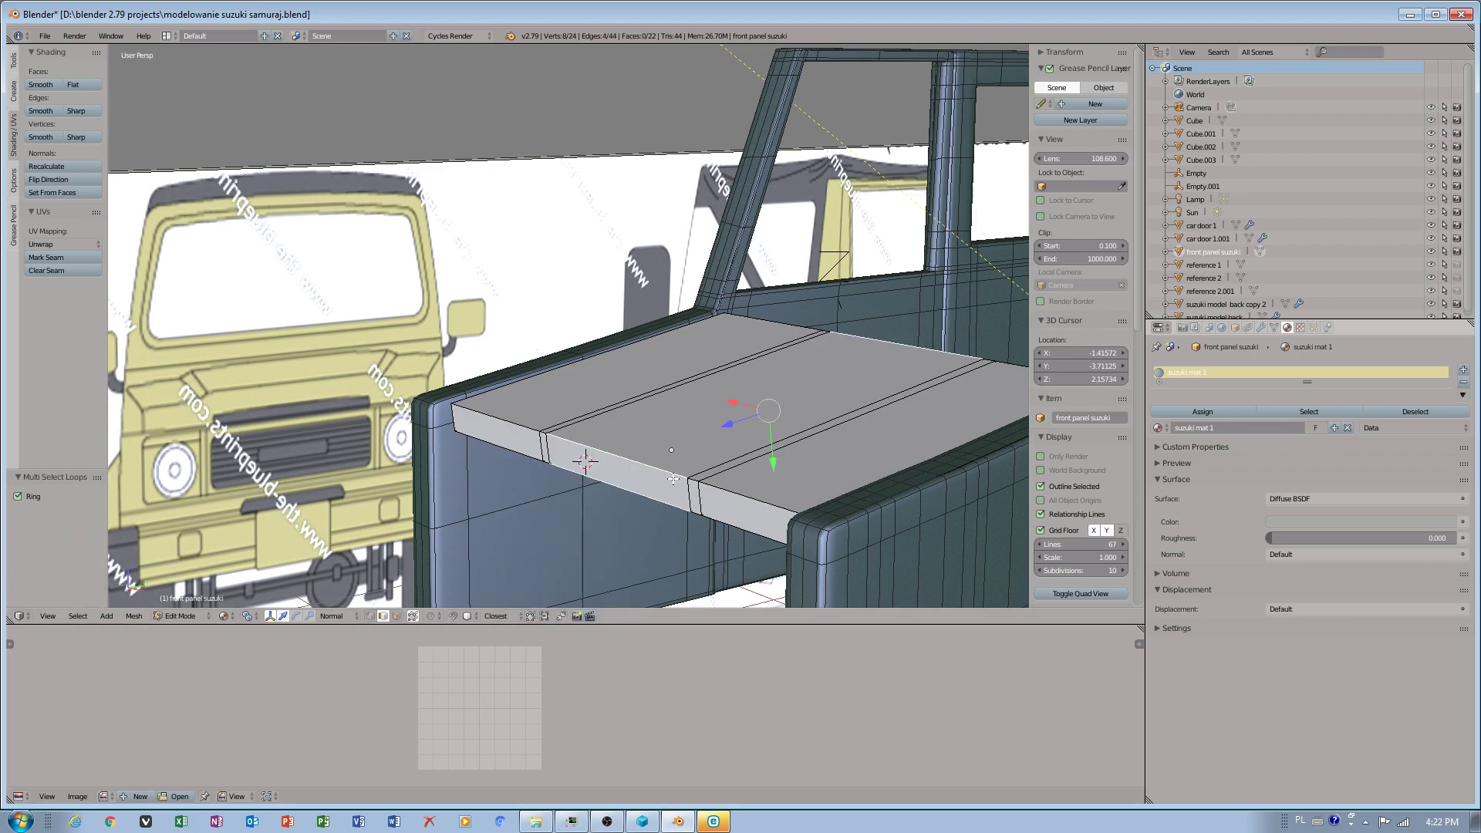
{"action": "left_click_drag", "start_coordinate": [772, 445], "coordinate": [769, 428]}
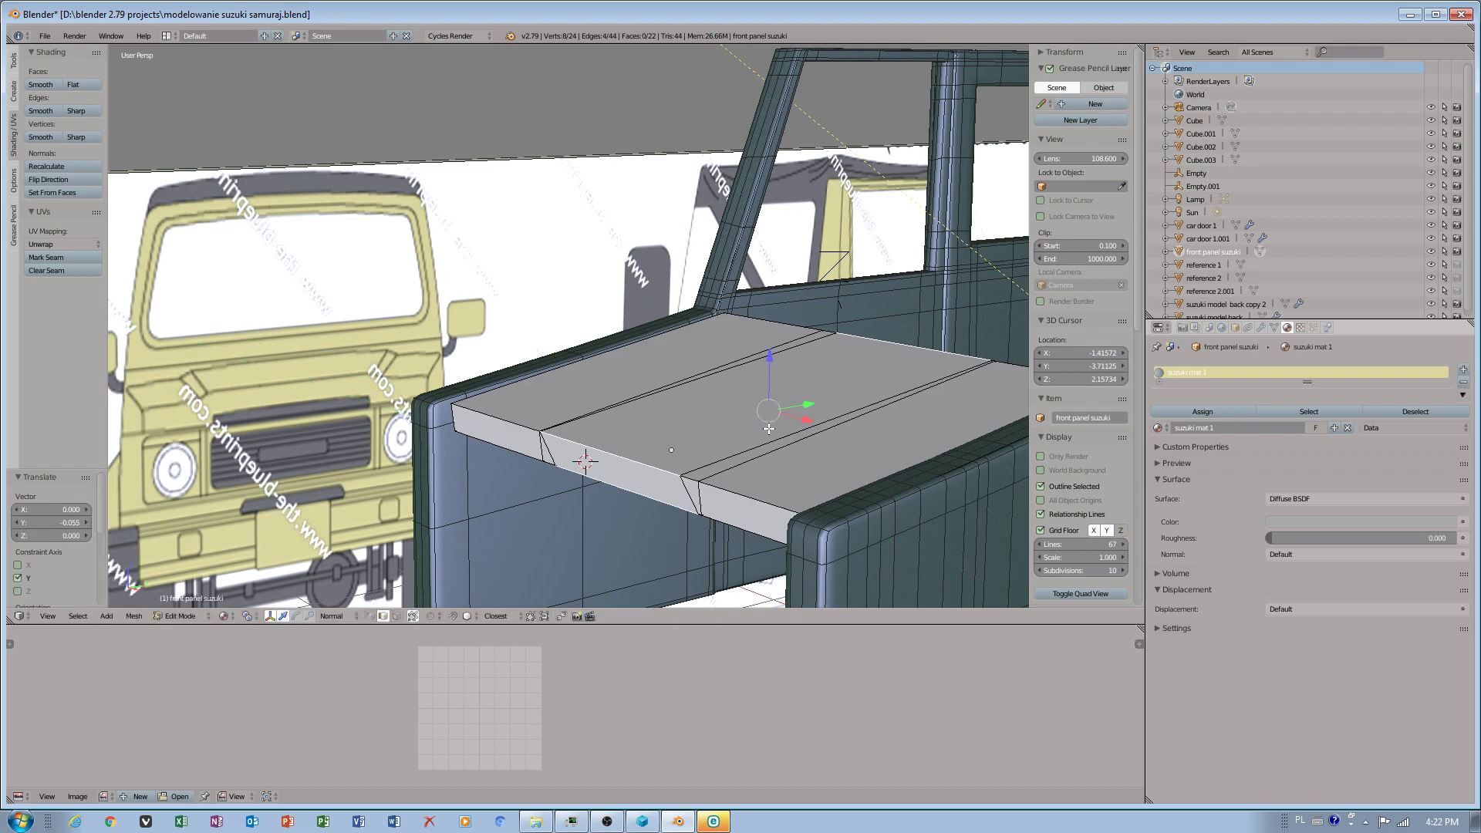
{"action": "key", "text": "ctrl+z"}
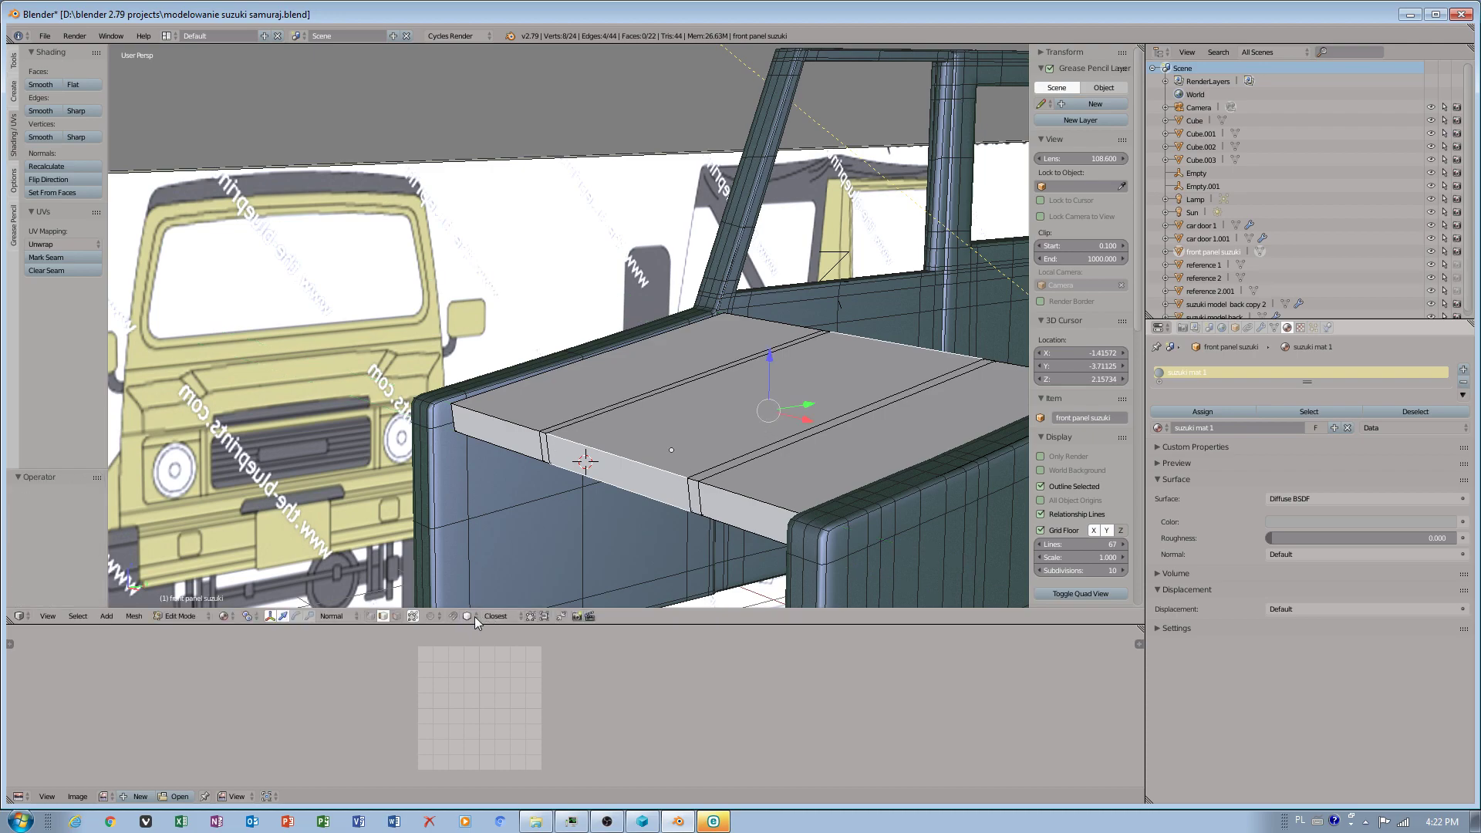
Step: Set the transform orientation to Local, raise the middle strip along Z, and lower it slightly by 0.090
{"action": "left_click", "coordinate": [339, 615]}
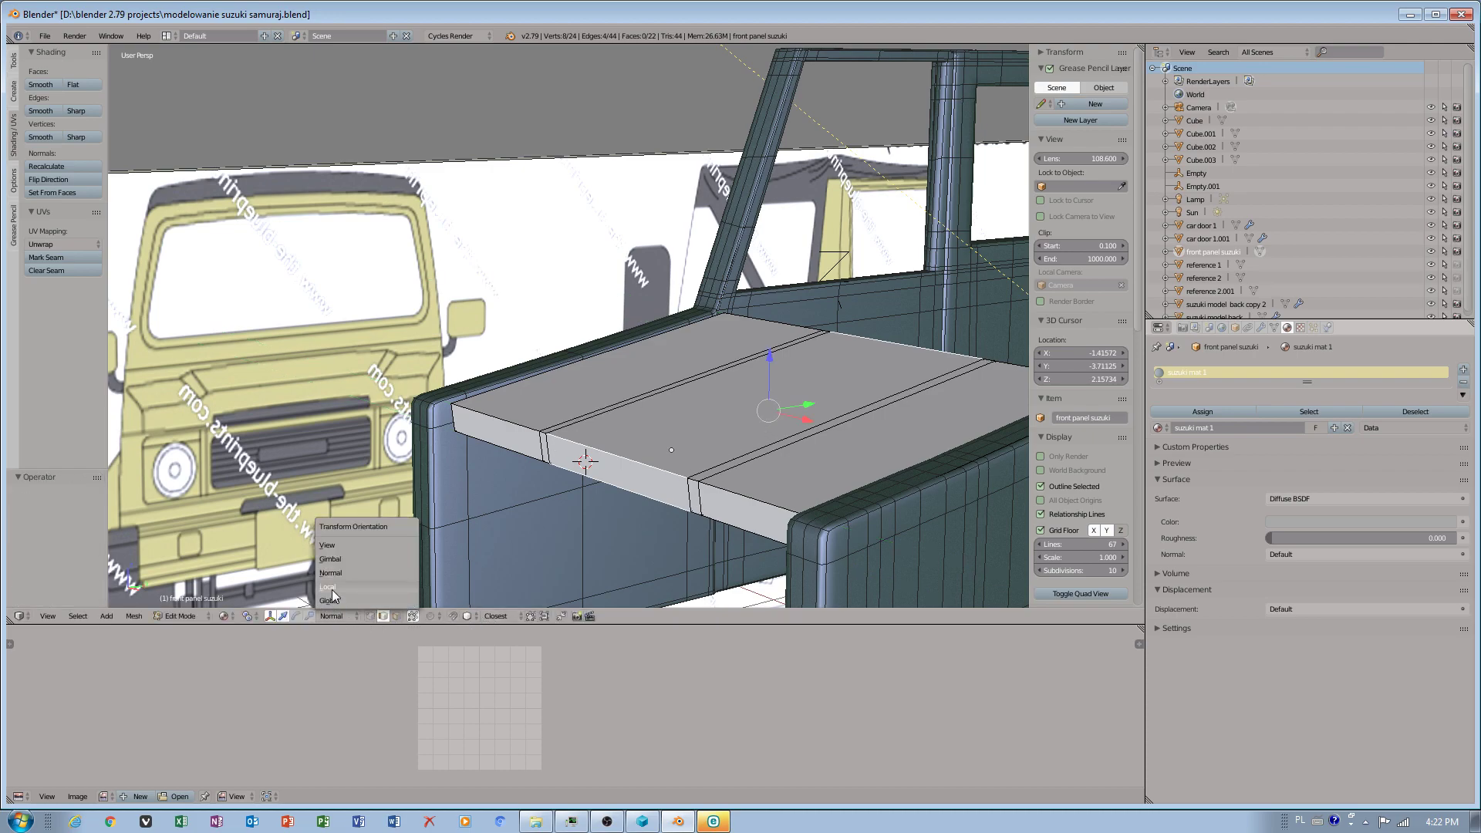
{"action": "left_click", "coordinate": [332, 600]}
{"action": "left_click_drag", "start_coordinate": [766, 379], "coordinate": [771, 340]}
{"action": "middle_click_drag", "start_coordinate": [721, 380], "coordinate": [645, 368]}
{"action": "left_click_drag", "start_coordinate": [746, 340], "coordinate": [742, 359]}
{"action": "middle_click_drag", "start_coordinate": [619, 346], "coordinate": [607, 437]}
{"action": "right_click", "coordinate": [625, 504]}
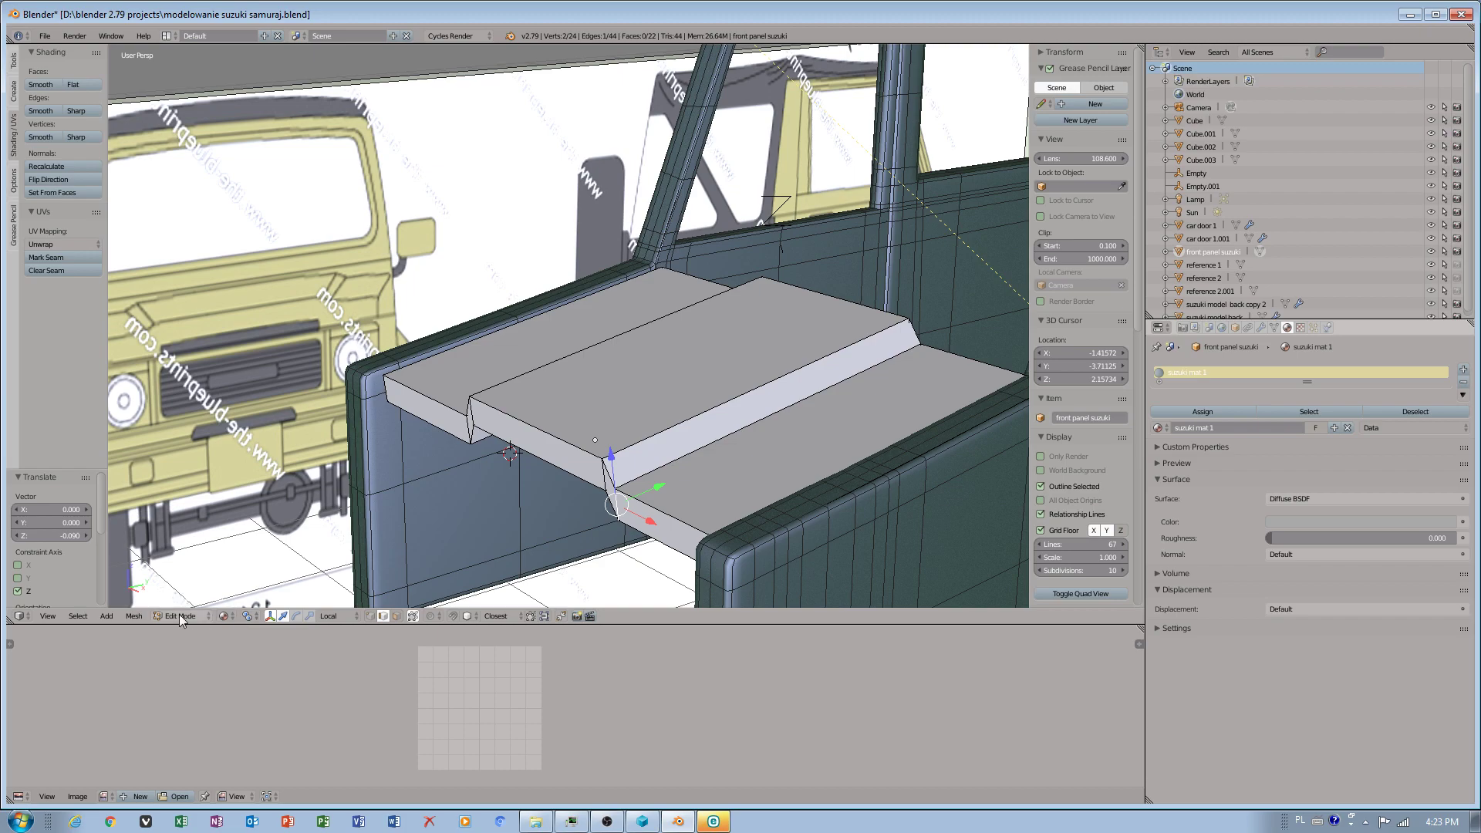
Step: Hide the suzuki model back and suzuki model back copy 2 objects, and reopen the front panel in Edit Mode
{"action": "key", "text": "Tab"}
{"action": "right_click", "coordinate": [788, 550]}
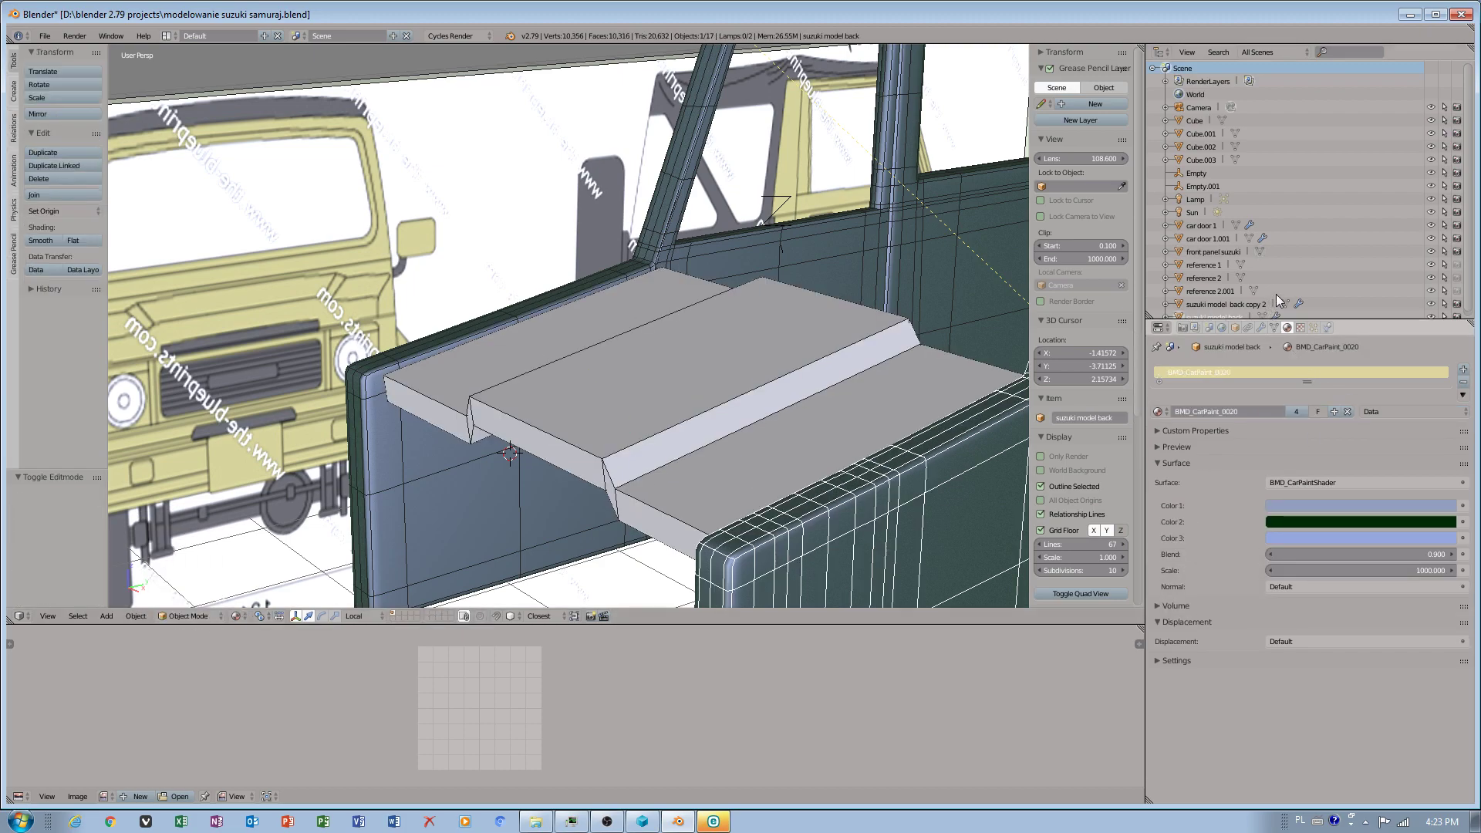
{"action": "scroll", "coordinate": [1311, 308], "scroll_direction": "down", "scroll_amount": 1}
{"action": "left_click", "coordinate": [1432, 312]}
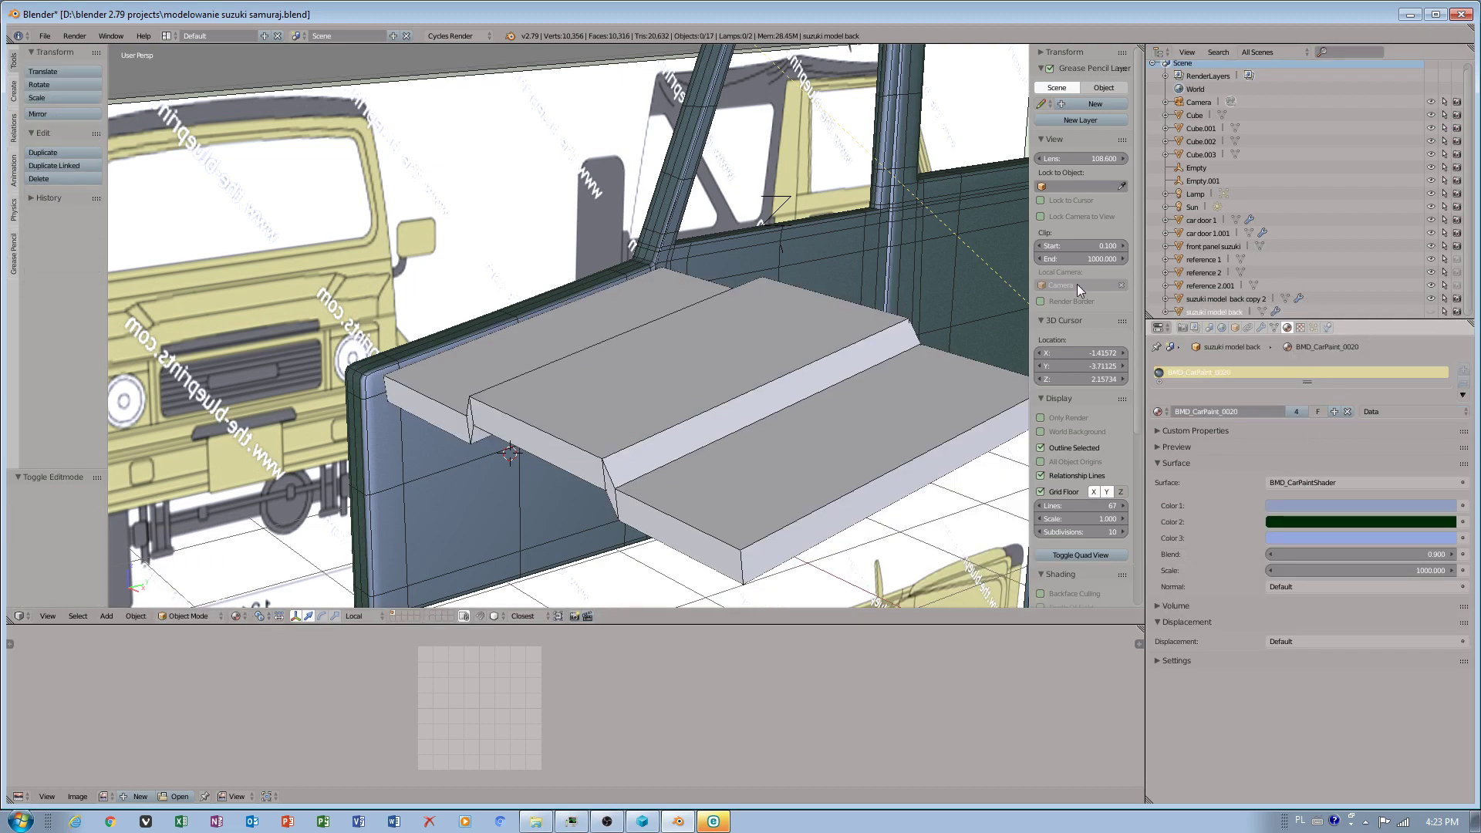
{"action": "right_click", "coordinate": [499, 322]}
{"action": "left_click", "coordinate": [1431, 299]}
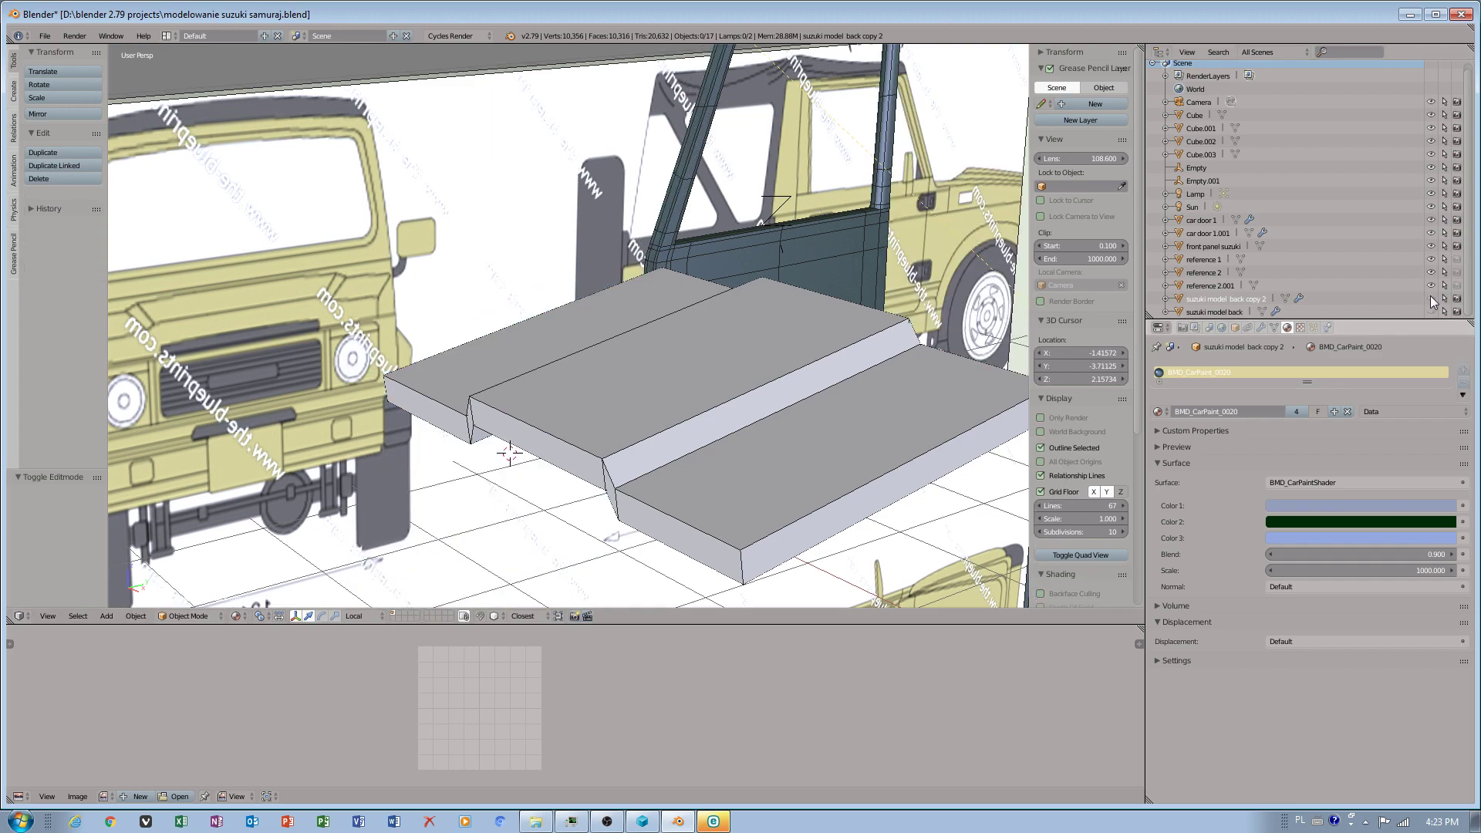
{"action": "right_click", "coordinate": [647, 483]}
{"action": "key", "text": "Tab"}
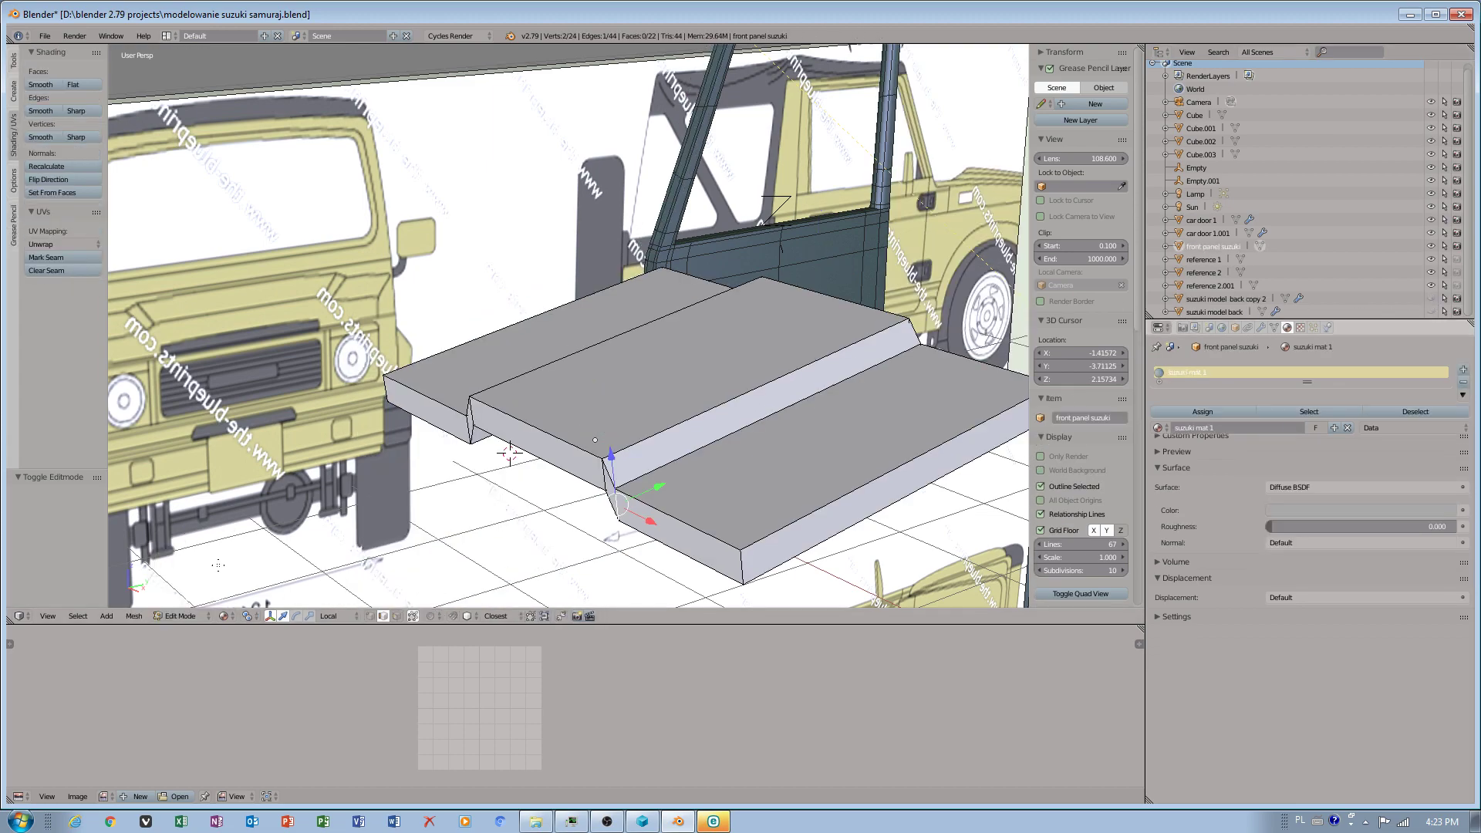
Step: Add two loop cuts around the panel's thickness, one close to its top edges and one close to its bottom edges
{"action": "right_click", "coordinate": [772, 399]}
{"action": "right_click", "coordinate": [747, 557]}
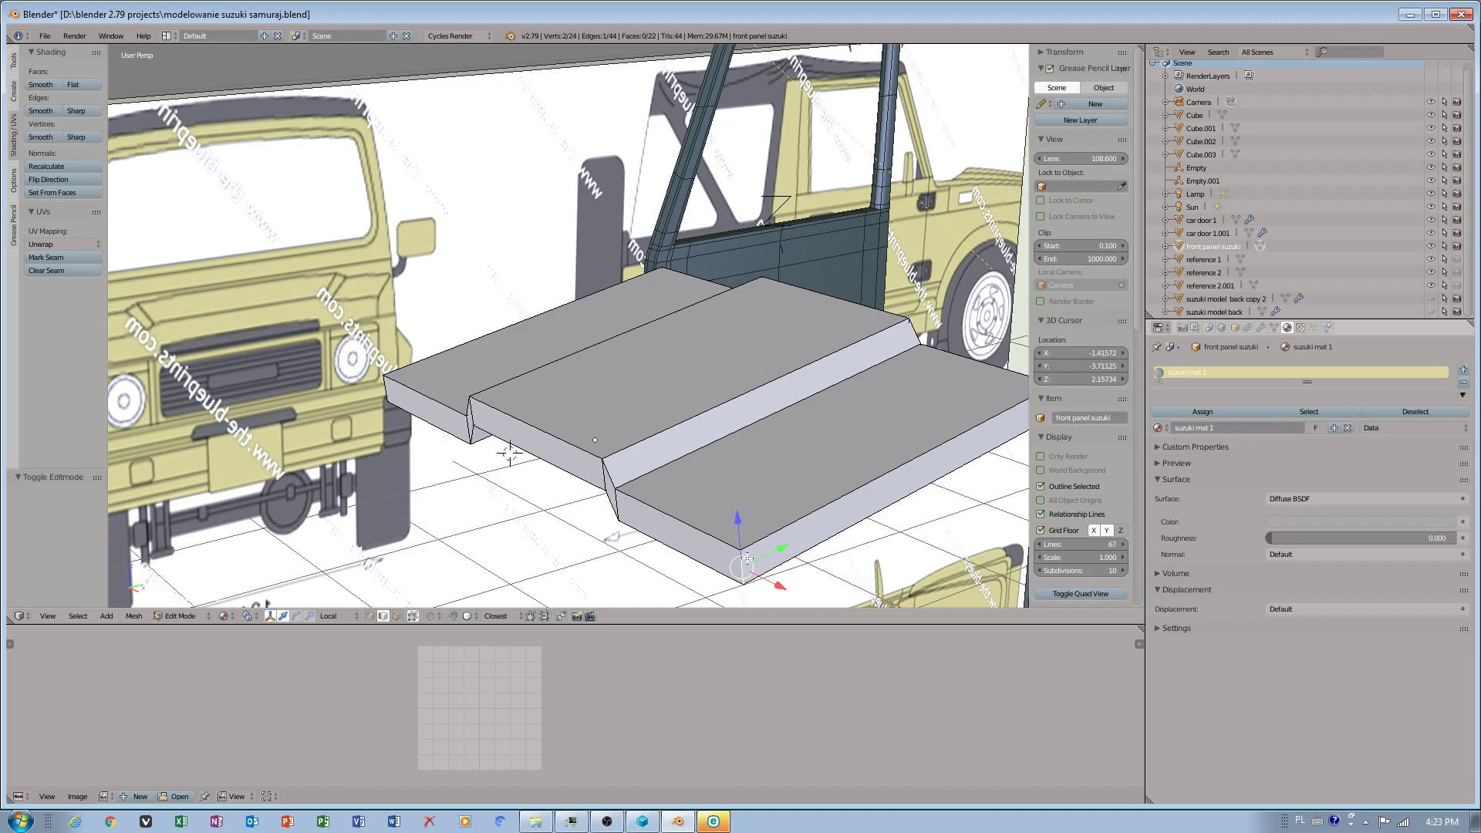
{"action": "key", "text": "ctrl+r"}
{"action": "left_click", "coordinate": [743, 565]}
{"action": "right_click", "coordinate": [743, 565]}
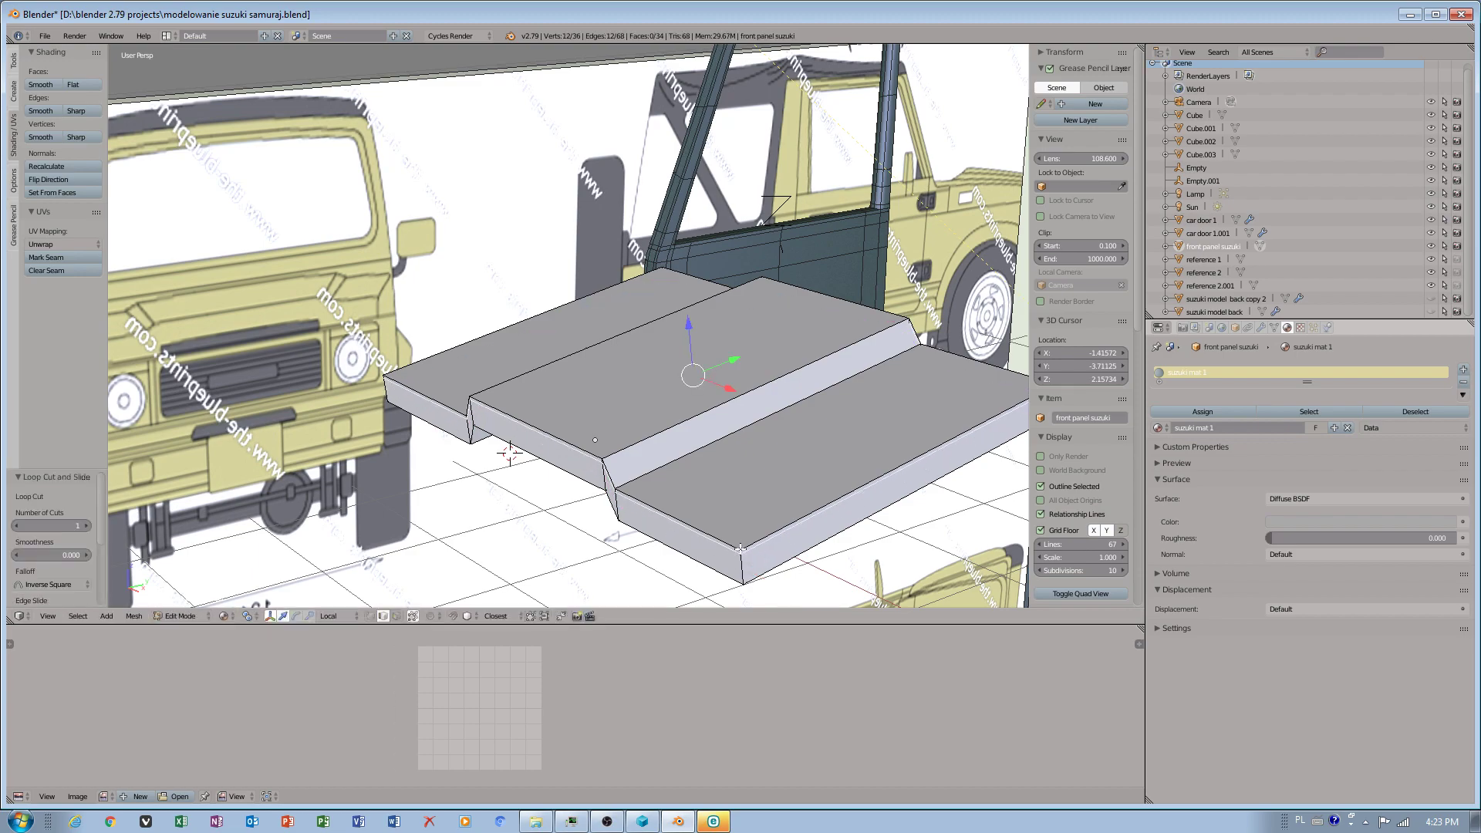
{"action": "key", "text": "ctrl+r"}
{"action": "left_click", "coordinate": [740, 567]}
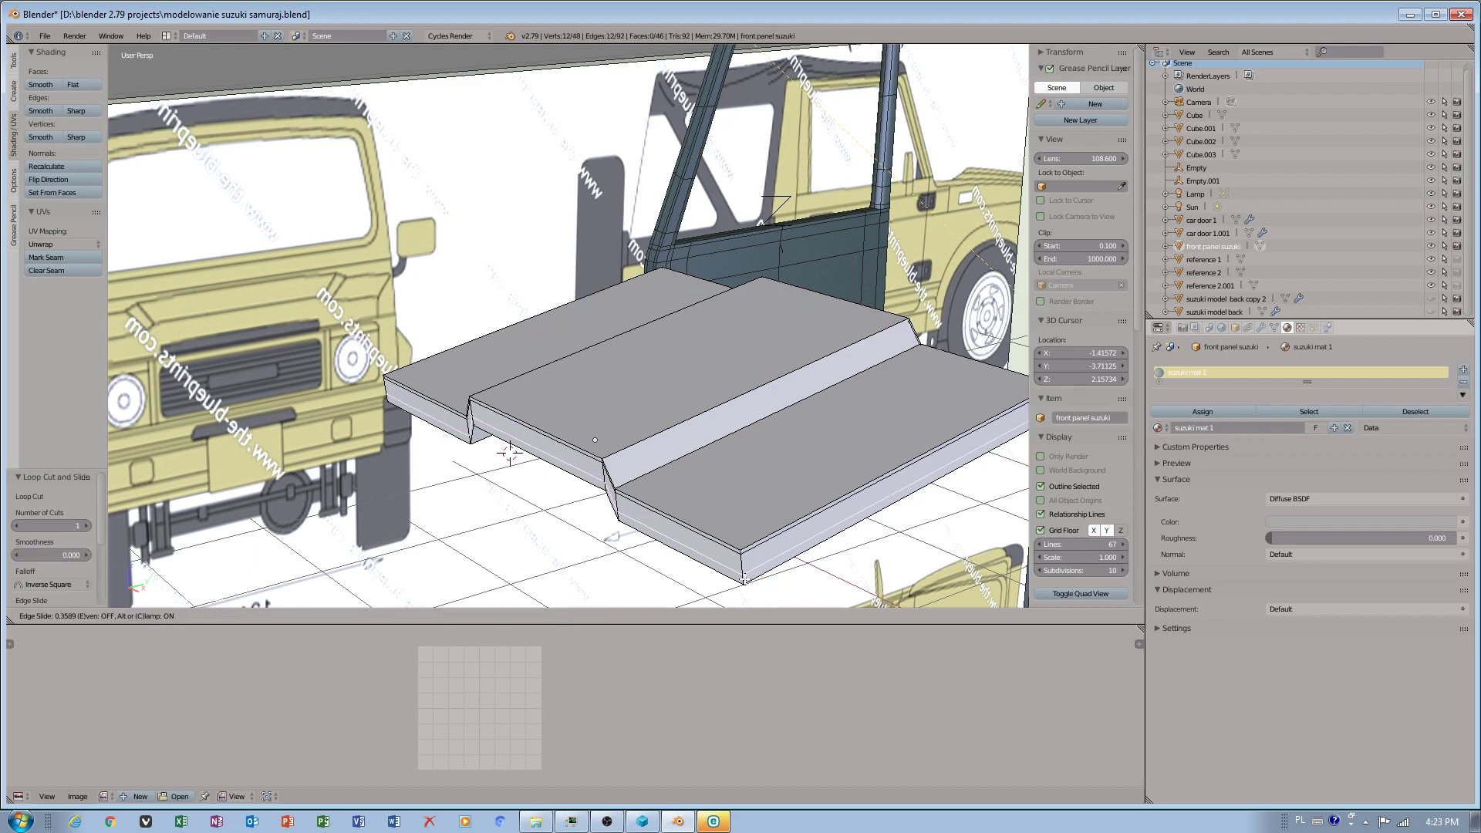
{"action": "right_click", "coordinate": [729, 547]}
{"action": "right_click", "coordinate": [729, 548]}
Step: Add three front-to-back loop cuts on the right side strip: beside the step, in the middle, and near the outer edge
{"action": "key", "text": "ctrl+r"}
{"action": "left_click", "coordinate": [729, 548]}
{"action": "left_click", "coordinate": [671, 517]}
{"action": "right_click", "coordinate": [709, 533]}
{"action": "key", "text": "ctrl+r"}
{"action": "left_click", "coordinate": [710, 534]}
{"action": "right_click", "coordinate": [736, 543]}
{"action": "right_click", "coordinate": [737, 545]}
{"action": "key", "text": "ctrl+r"}
{"action": "left_click", "coordinate": [735, 544]}
{"action": "left_click", "coordinate": [758, 540]}
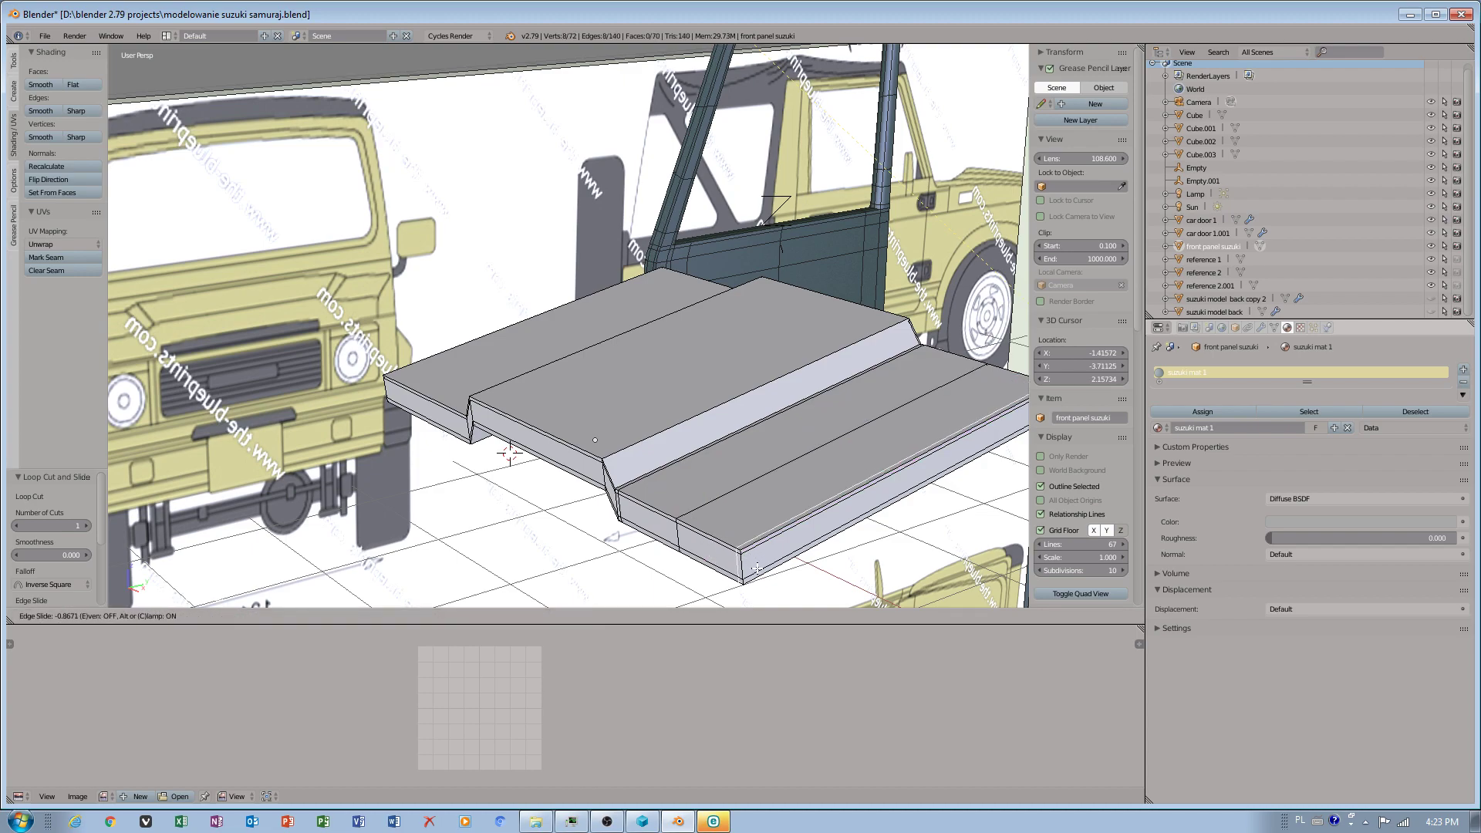
Step: Add loop cuts near the upper and lower edges of the slanted face between the middle and right side strips
{"action": "key", "text": "ctrl+r"}
{"action": "left_click", "coordinate": [618, 464]}
{"action": "left_click", "coordinate": [616, 457]}
{"action": "right_click", "coordinate": [613, 478]}
{"action": "key", "text": "ctrl+r"}
{"action": "left_click", "coordinate": [614, 480]}
{"action": "left_click", "coordinate": [619, 490]}
{"action": "right_click", "coordinate": [598, 454]}
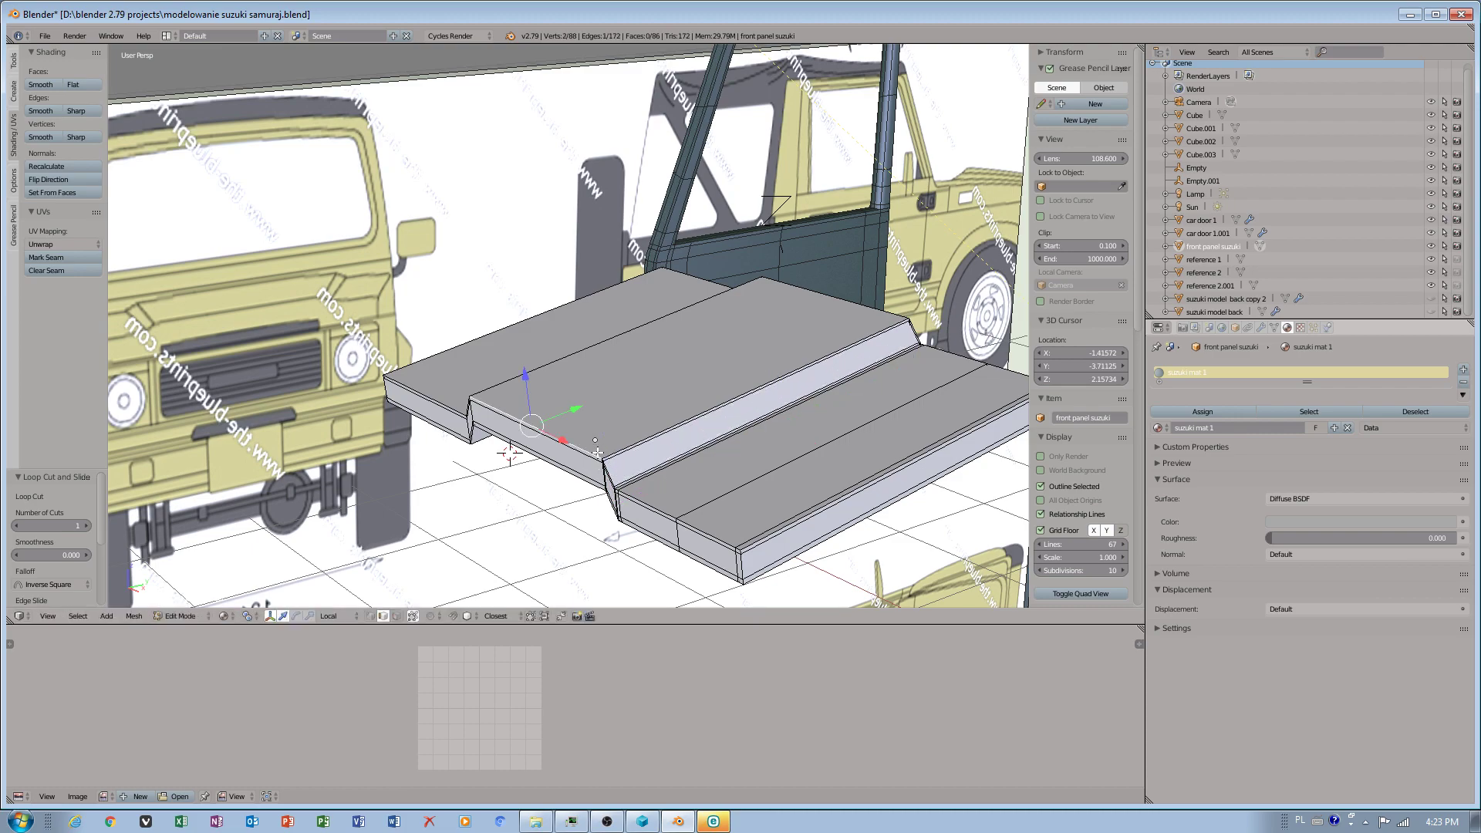
Step: Add three front-to-back loop cuts on the raised middle strip: one down its centre and one near each side
{"action": "key", "text": "ctrl+r"}
{"action": "left_click", "coordinate": [598, 453]}
{"action": "left_click", "coordinate": [598, 454]}
{"action": "right_click", "coordinate": [598, 453]}
{"action": "key", "text": "ctrl+r"}
{"action": "left_click", "coordinate": [598, 453]}
{"action": "left_click", "coordinate": [634, 470]}
{"action": "key", "text": "ctrl+r"}
{"action": "left_click", "coordinate": [508, 414]}
{"action": "left_click", "coordinate": [480, 400]}
{"action": "middle_click_drag", "start_coordinate": [500, 404], "coordinate": [563, 398]}
Step: Switch to Windows Explorer and open the obs studio projects folder on drive folder 2018 (D:)
{"action": "left_click", "coordinate": [21, 822]}
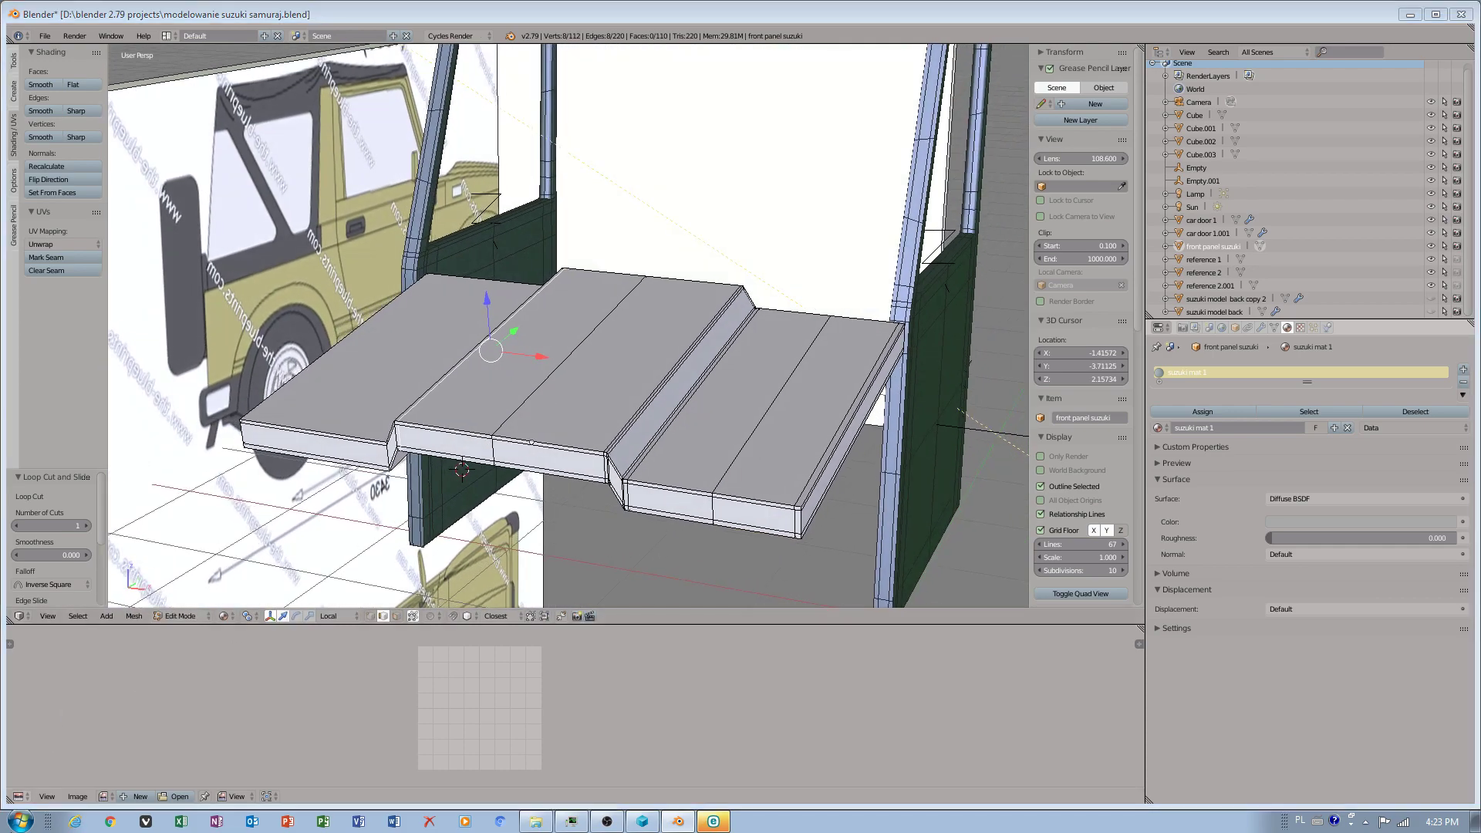
{"action": "left_click", "coordinate": [226, 621]}
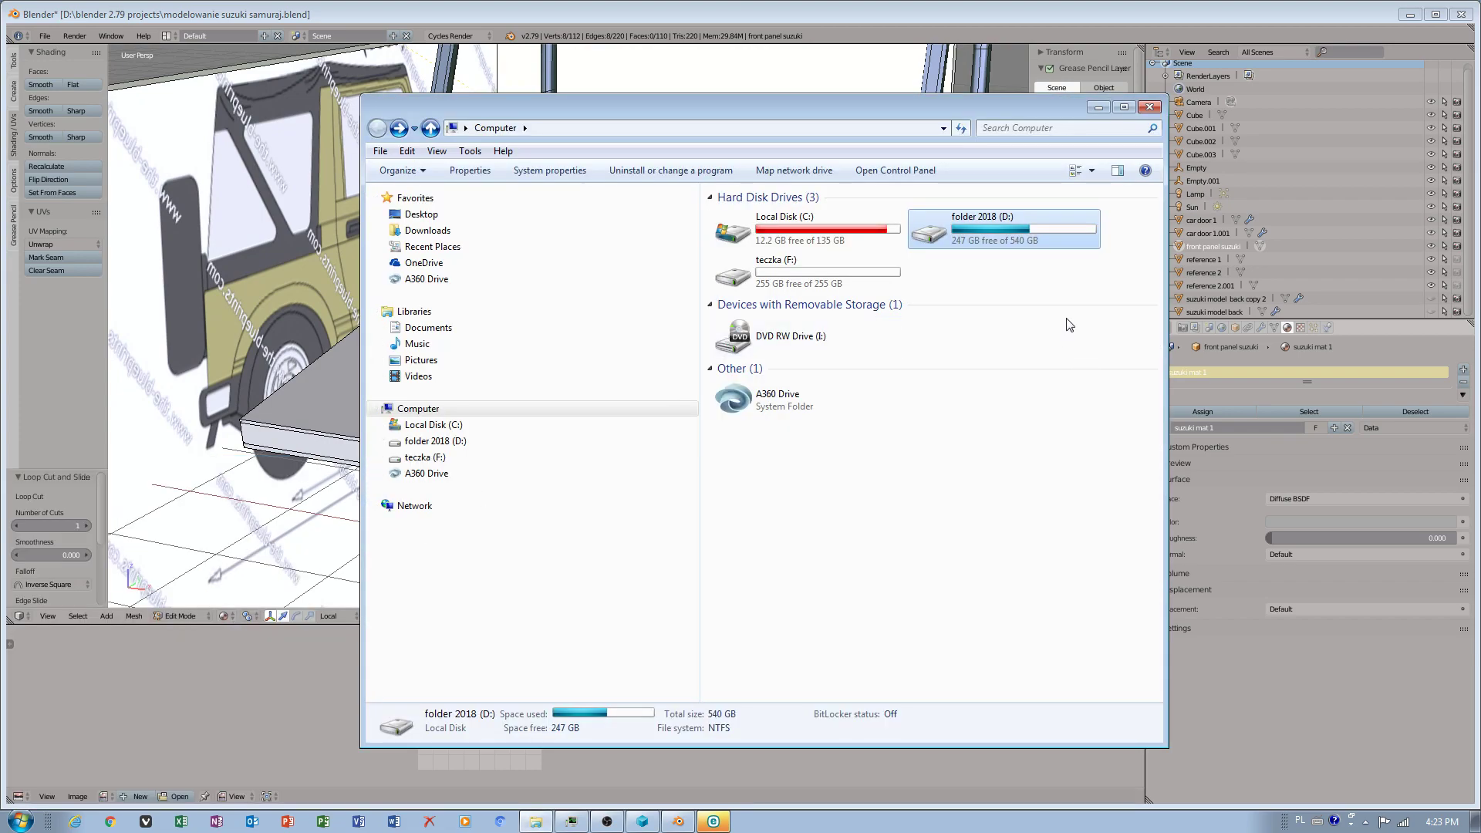
{"action": "right_click", "coordinate": [1027, 275]}
{"action": "key", "text": "Escape"}
{"action": "double_click", "coordinate": [969, 237]}
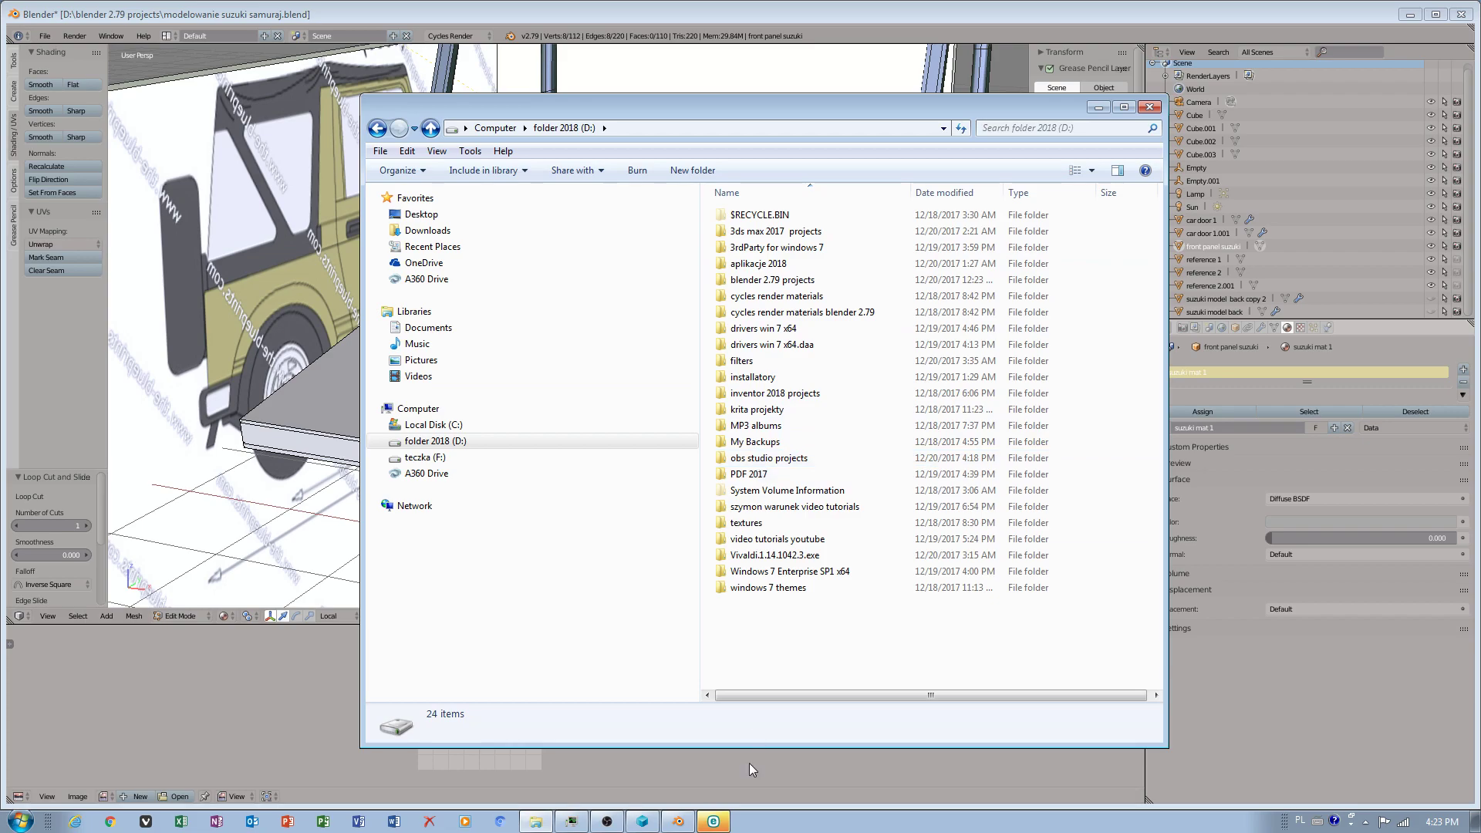
{"action": "left_click", "coordinate": [607, 822]}
{"action": "left_click", "coordinate": [608, 821]}
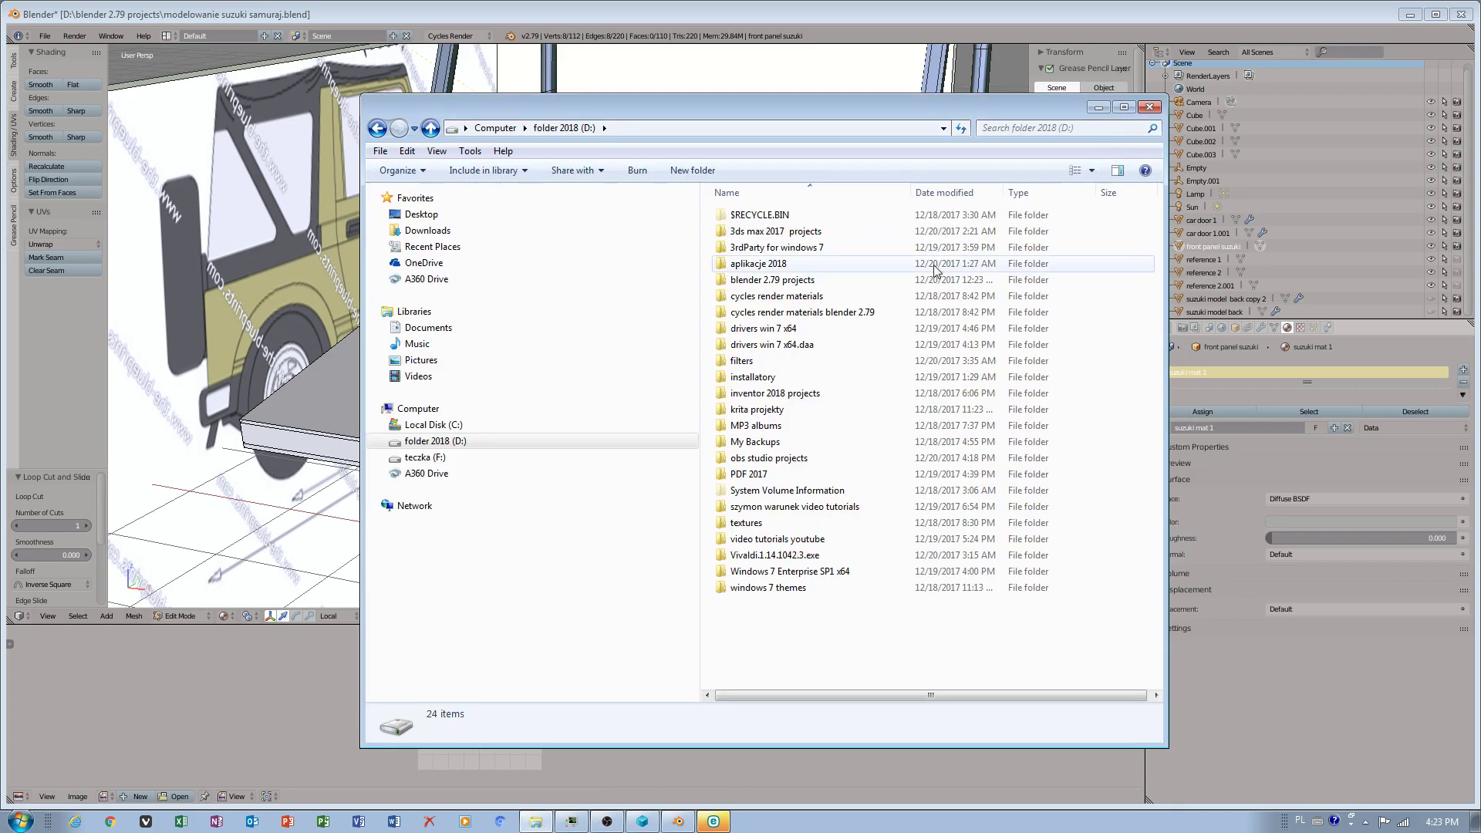
{"action": "left_click", "coordinate": [753, 459]}
{"action": "double_click", "coordinate": [753, 459]}
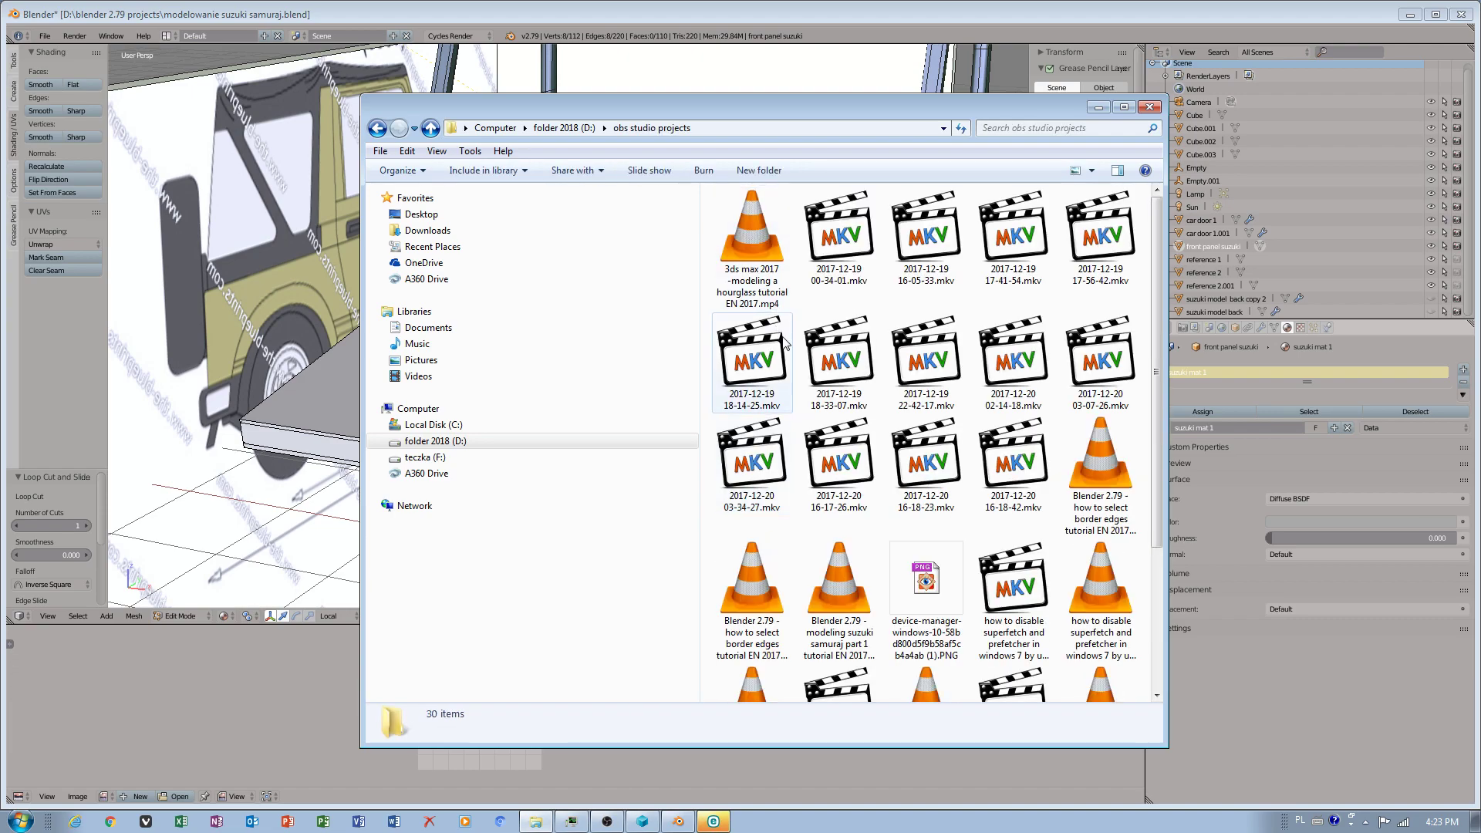
{"action": "left_click", "coordinate": [1007, 471]}
{"action": "right_click", "coordinate": [931, 521]}
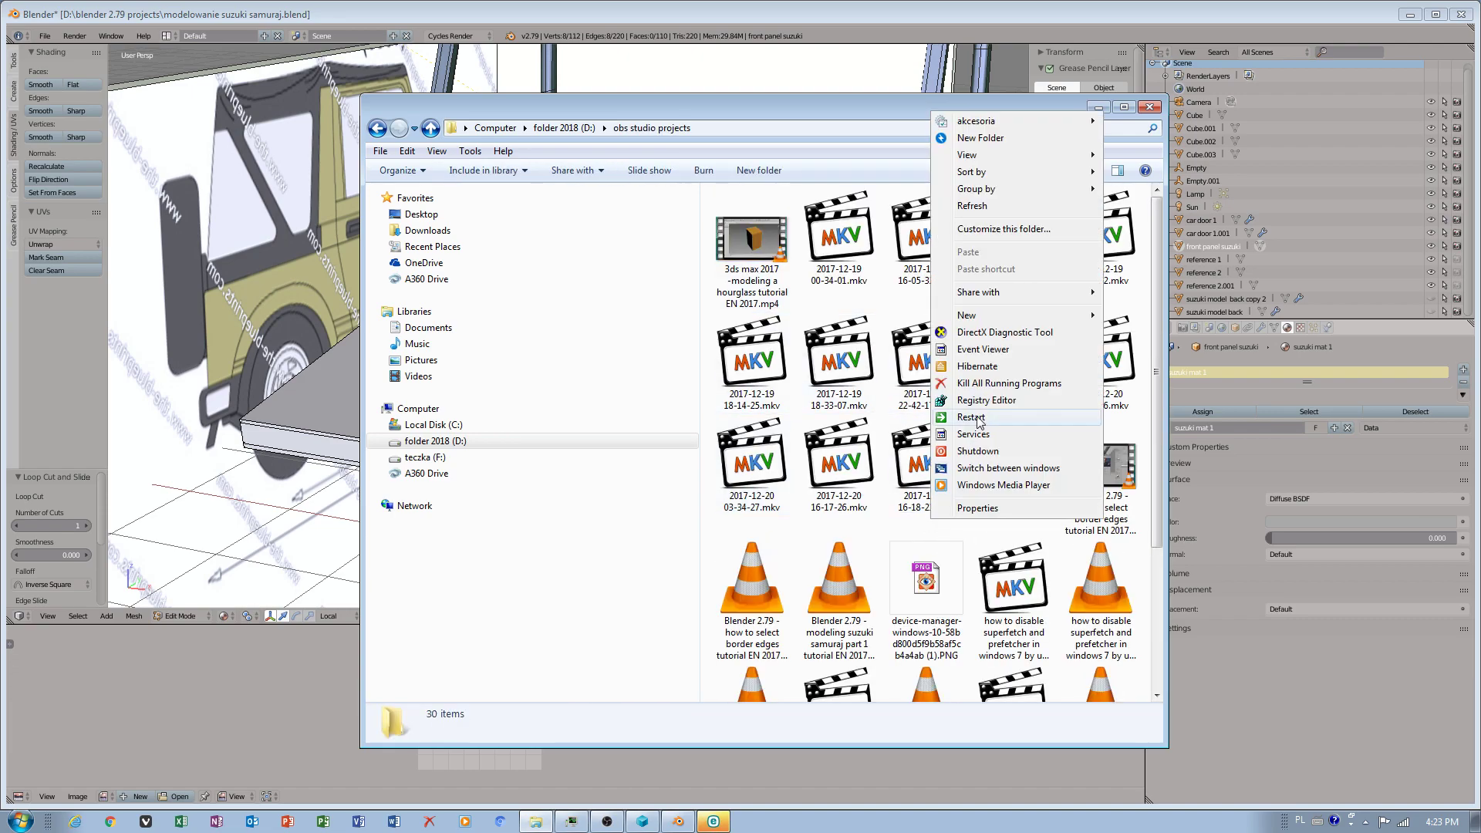
{"action": "left_click", "coordinate": [978, 205]}
{"action": "left_click", "coordinate": [1015, 455]}
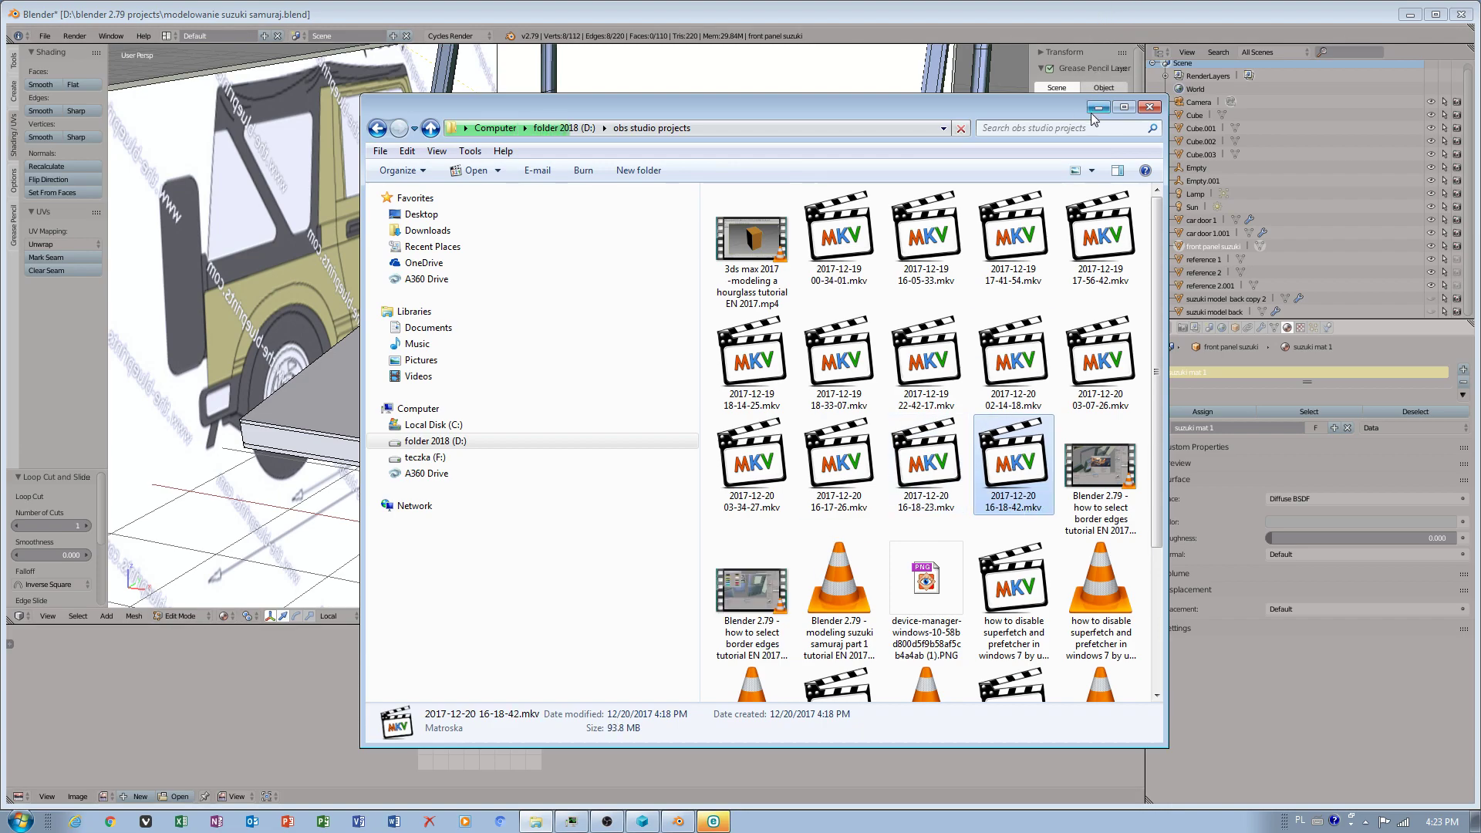
{"action": "left_click", "coordinate": [954, 530]}
{"action": "right_click", "coordinate": [955, 529]}
{"action": "left_click", "coordinate": [973, 193]}
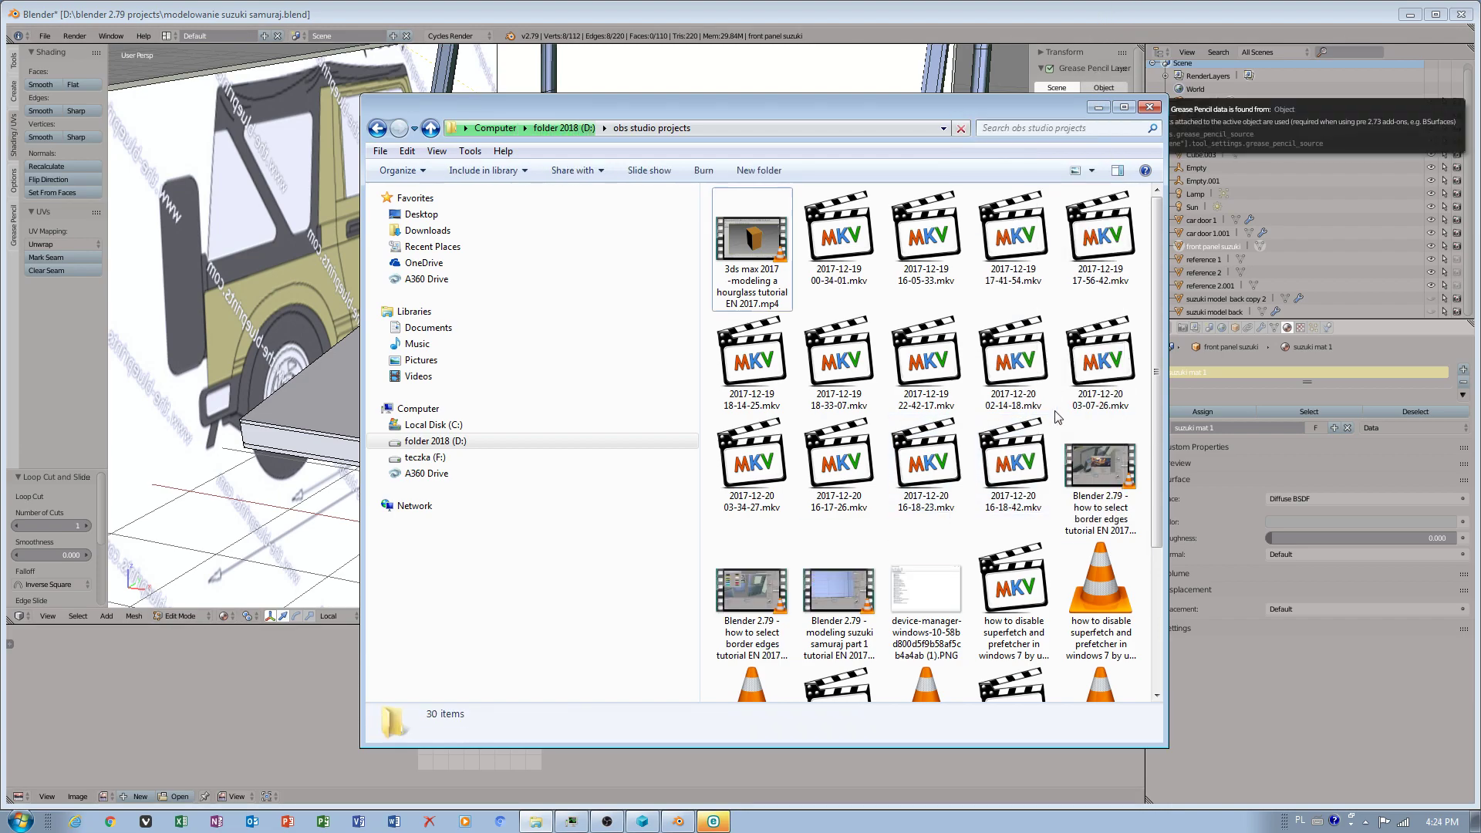
{"action": "left_click", "coordinate": [1007, 456]}
{"action": "left_click", "coordinate": [1098, 106]}
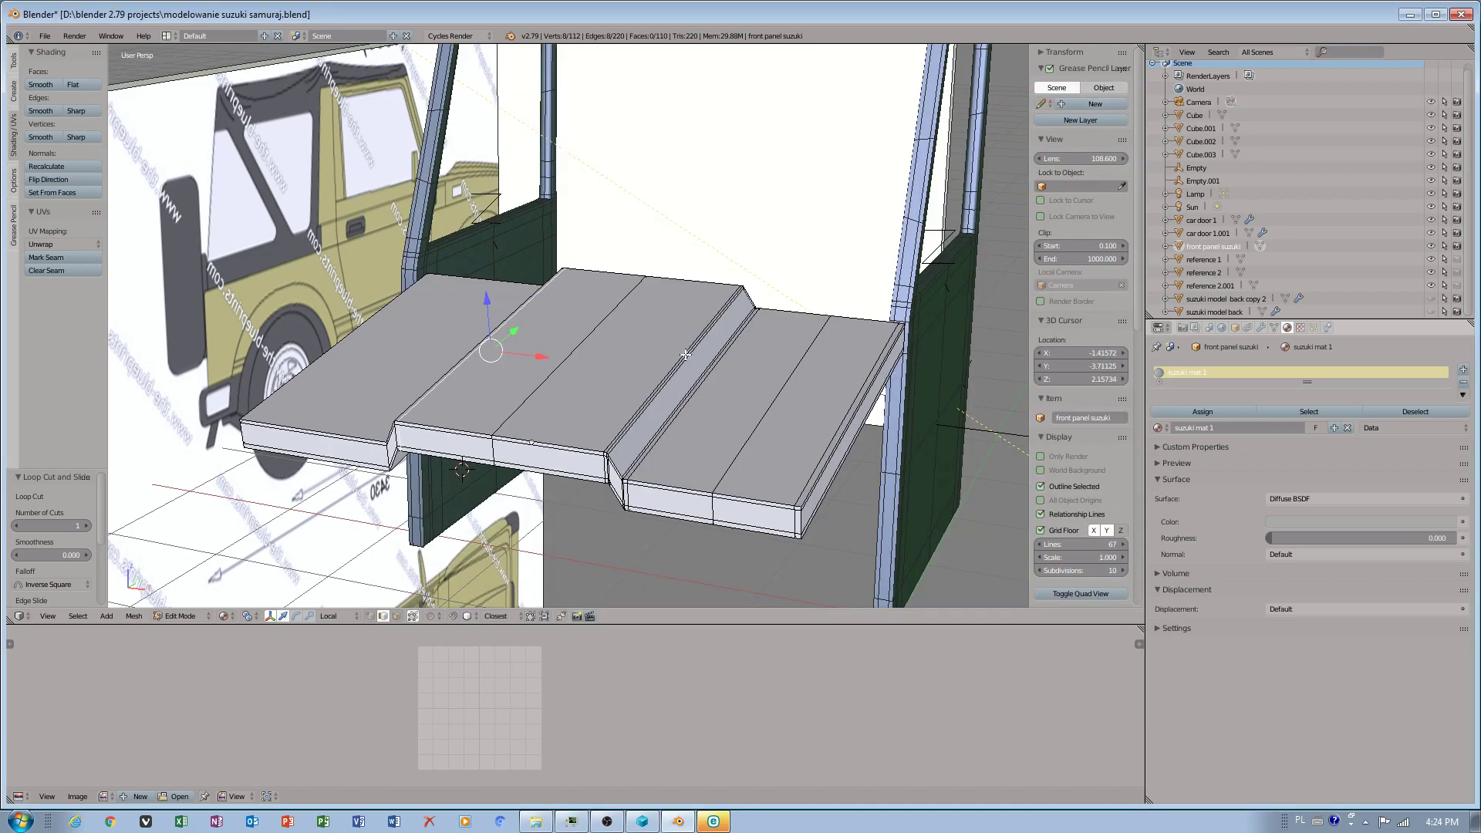
Step: Add loop cuts near the upper and lower edges of the slanted face between the middle and left side strips
{"action": "middle_click_drag", "start_coordinate": [565, 349], "coordinate": [632, 415]}
{"action": "scroll", "coordinate": [627, 424], "scroll_direction": "up", "scroll_amount": 2}
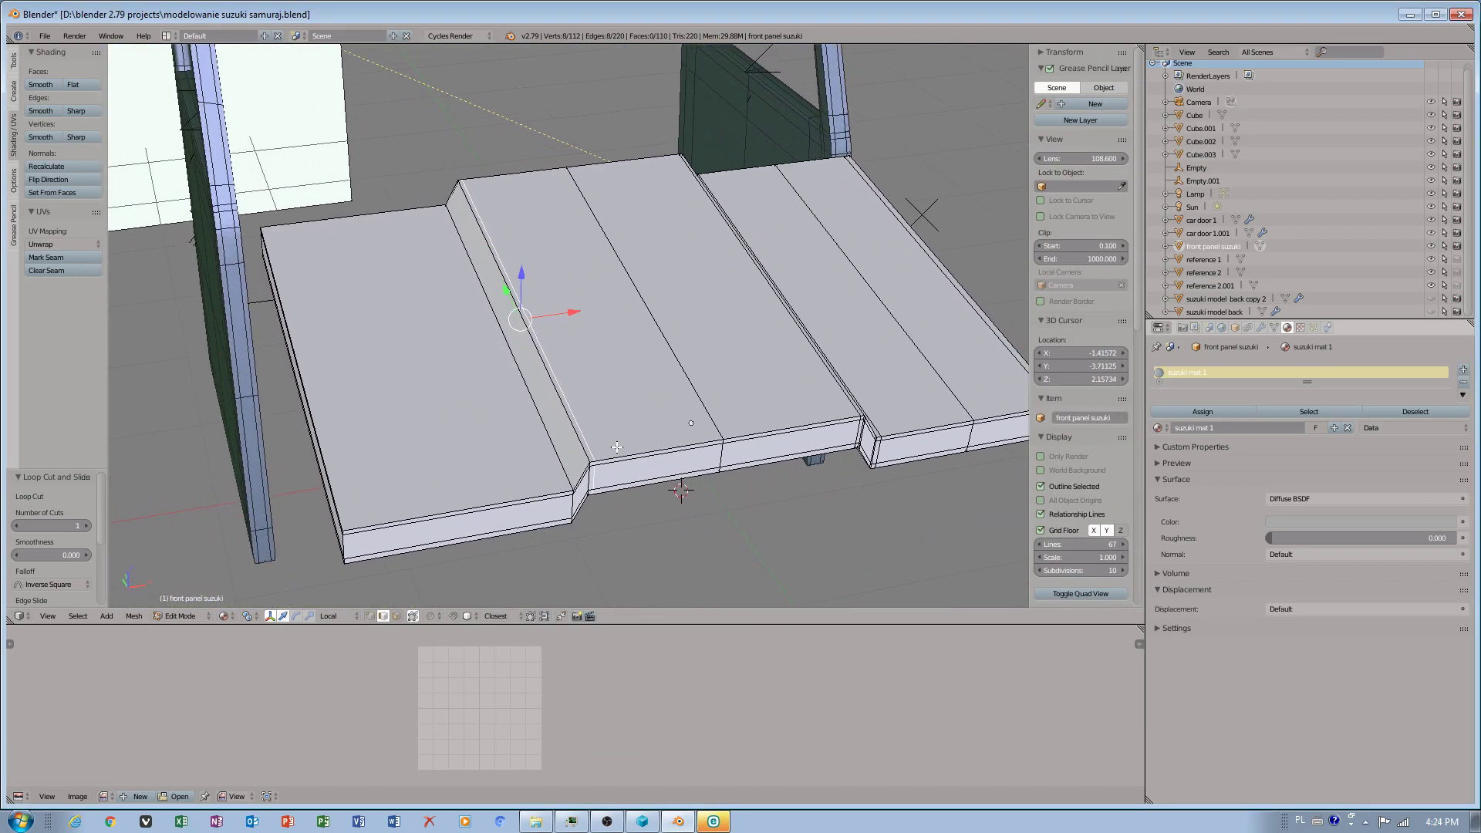
{"action": "key", "text": "ctrl+r"}
{"action": "left_click", "coordinate": [582, 475]}
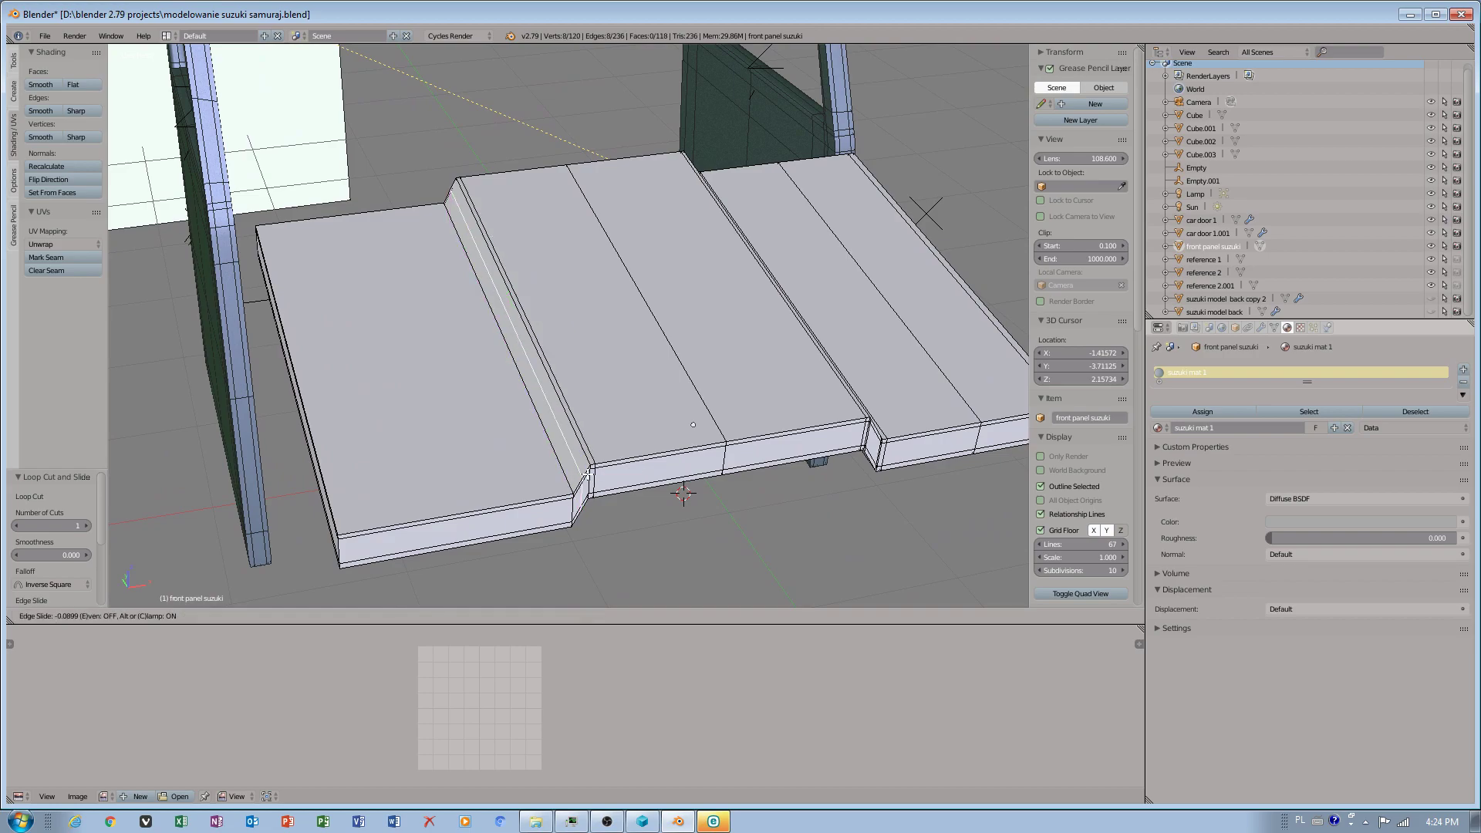
{"action": "left_click", "coordinate": [579, 488]}
{"action": "right_click", "coordinate": [580, 483]}
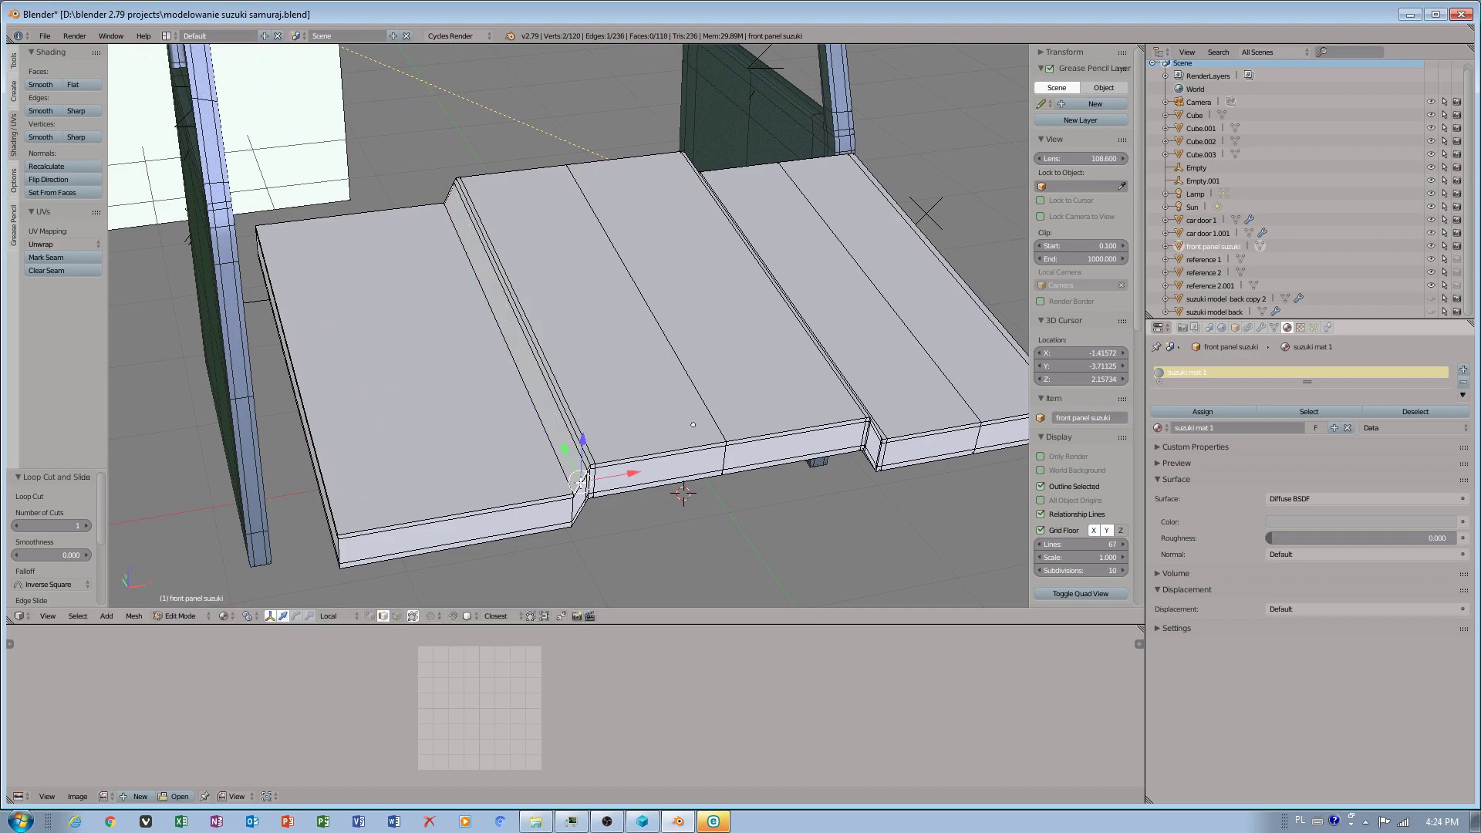
{"action": "key", "text": "ctrl+r"}
{"action": "left_click", "coordinate": [578, 484]}
{"action": "left_click", "coordinate": [574, 488]}
{"action": "right_click", "coordinate": [554, 496]}
Step: Add three front-to-back loop cuts on the left side strip: in the middle, beside the step, and near the outer edge
{"action": "key", "text": "ctrl+r"}
{"action": "left_click", "coordinate": [553, 496]}
{"action": "left_click", "coordinate": [553, 496]}
{"action": "key", "text": "ctrl+r"}
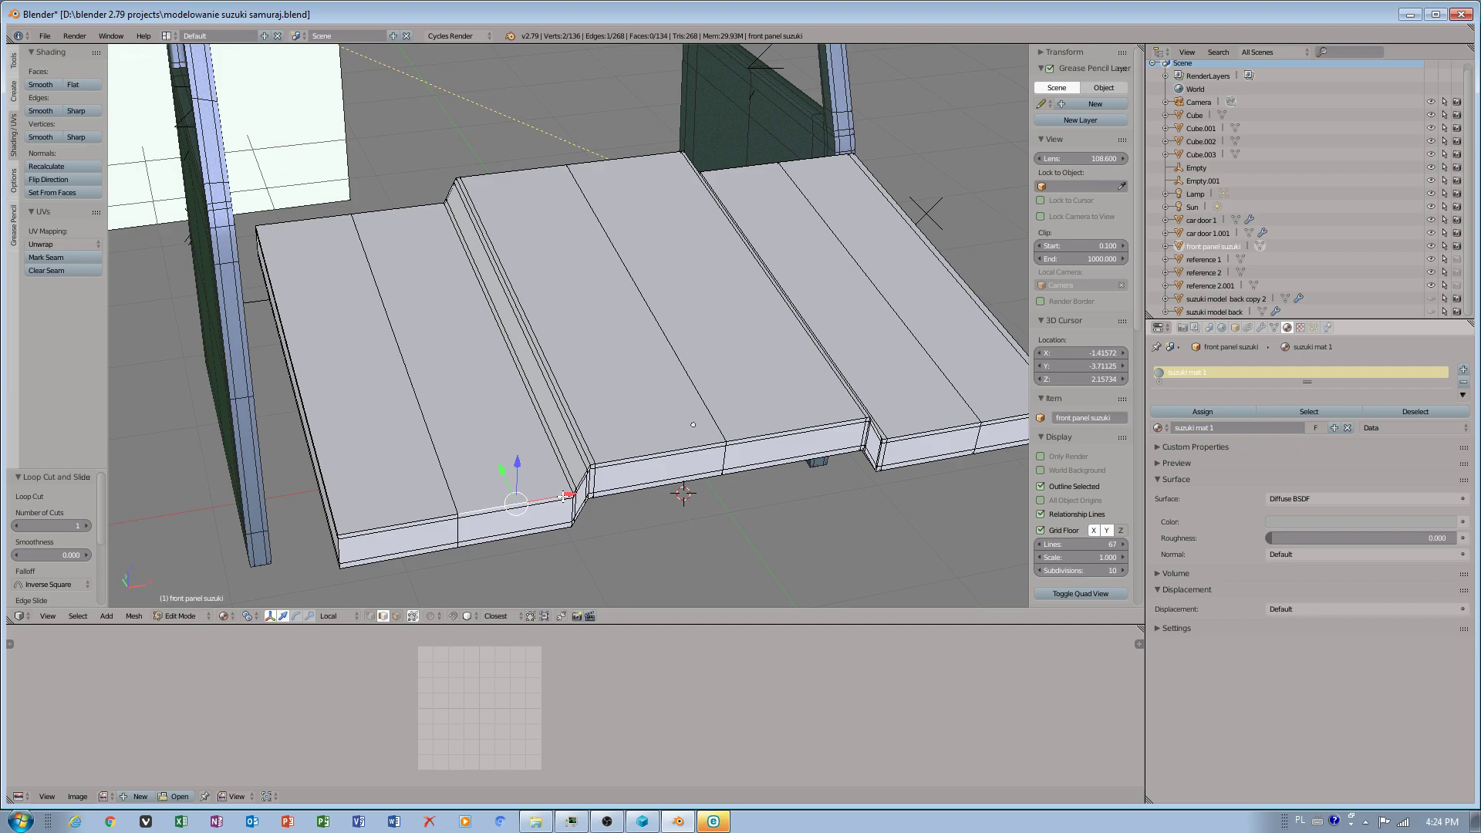
{"action": "left_click", "coordinate": [544, 484]}
{"action": "left_click", "coordinate": [616, 484]}
{"action": "right_click", "coordinate": [391, 526]}
{"action": "key", "text": "ctrl+r"}
{"action": "left_click", "coordinate": [389, 527]}
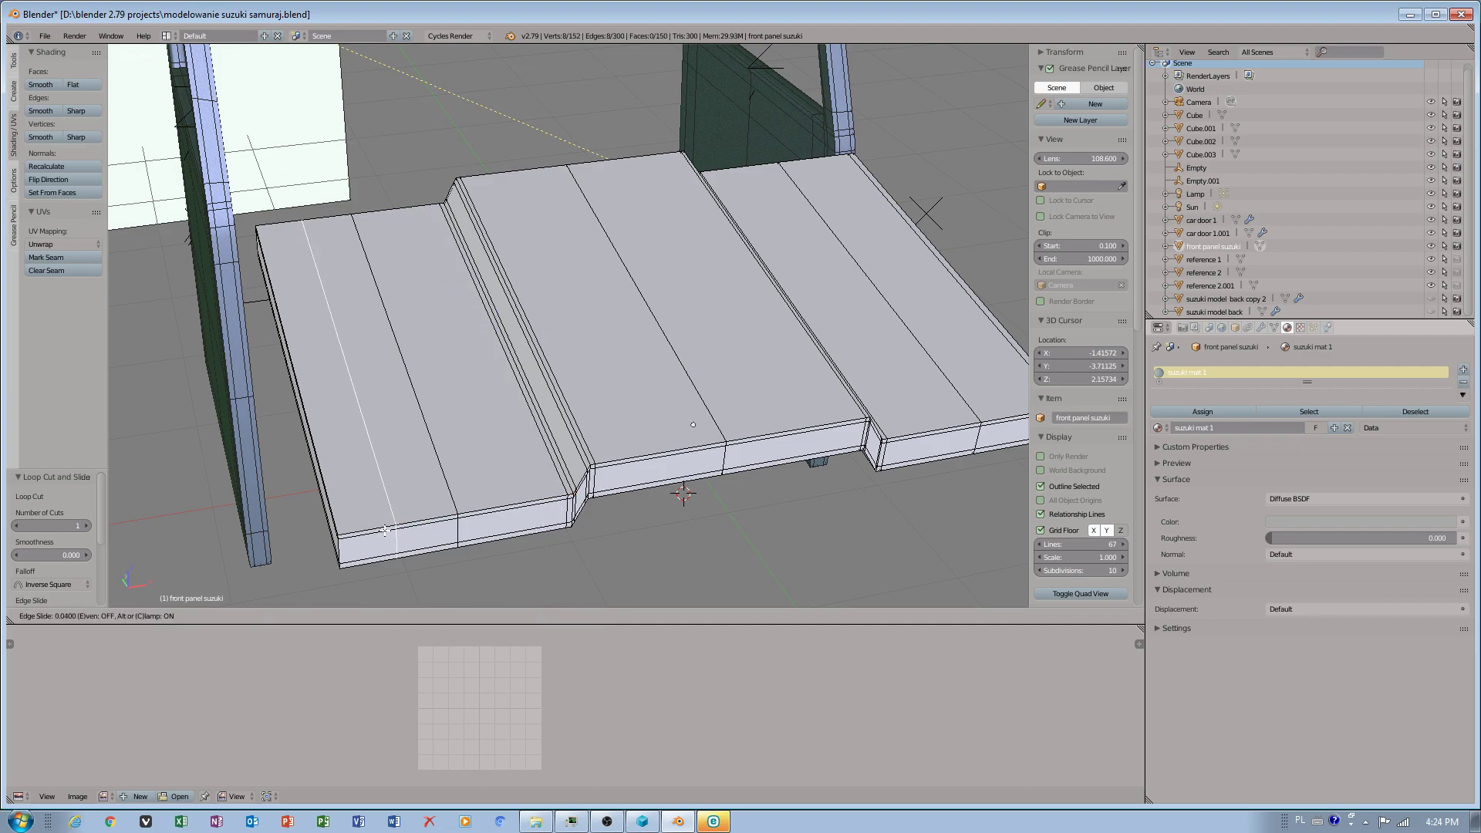
{"action": "left_click", "coordinate": [337, 543]}
Step: Add two crosswise loop cuts over the whole panel, one halfway along its length and one near the front edge
{"action": "middle_click_drag", "start_coordinate": [431, 319], "coordinate": [520, 402]}
{"action": "right_click", "coordinate": [527, 430]}
{"action": "key", "text": "ctrl+r"}
{"action": "left_click", "coordinate": [525, 430]}
{"action": "left_click", "coordinate": [522, 429]}
{"action": "key", "text": "ctrl+r"}
{"action": "left_click", "coordinate": [532, 436]}
{"action": "left_click", "coordinate": [607, 502]}
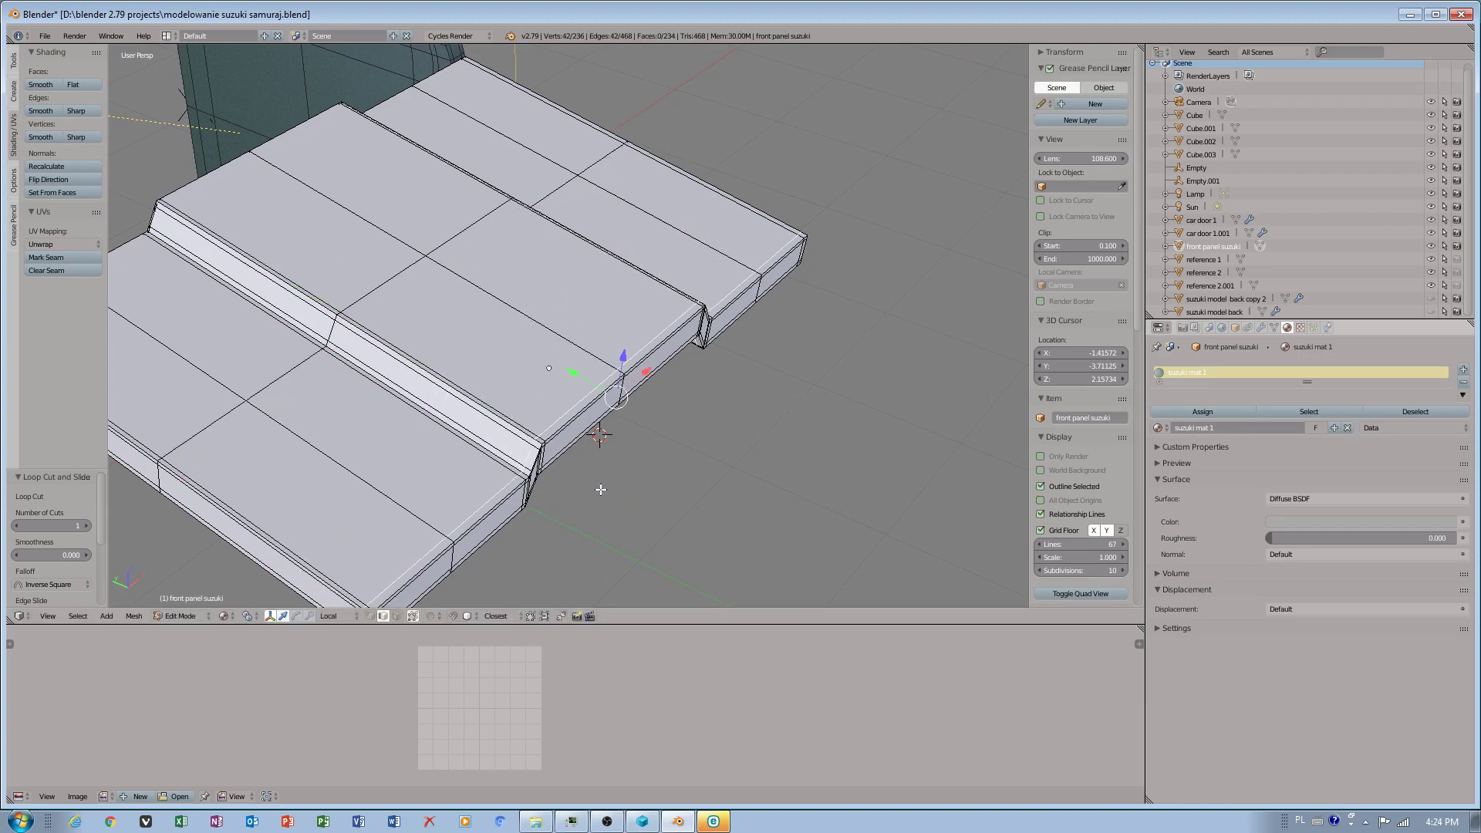
Step: Add two more crosswise loop cuts, one through the middle of the rear half and one near the rear edge
{"action": "right_click", "coordinate": [298, 286]}
{"action": "key", "text": "ctrl+r"}
{"action": "left_click", "coordinate": [298, 285]}
{"action": "left_click", "coordinate": [297, 286]}
{"action": "right_click", "coordinate": [202, 223]}
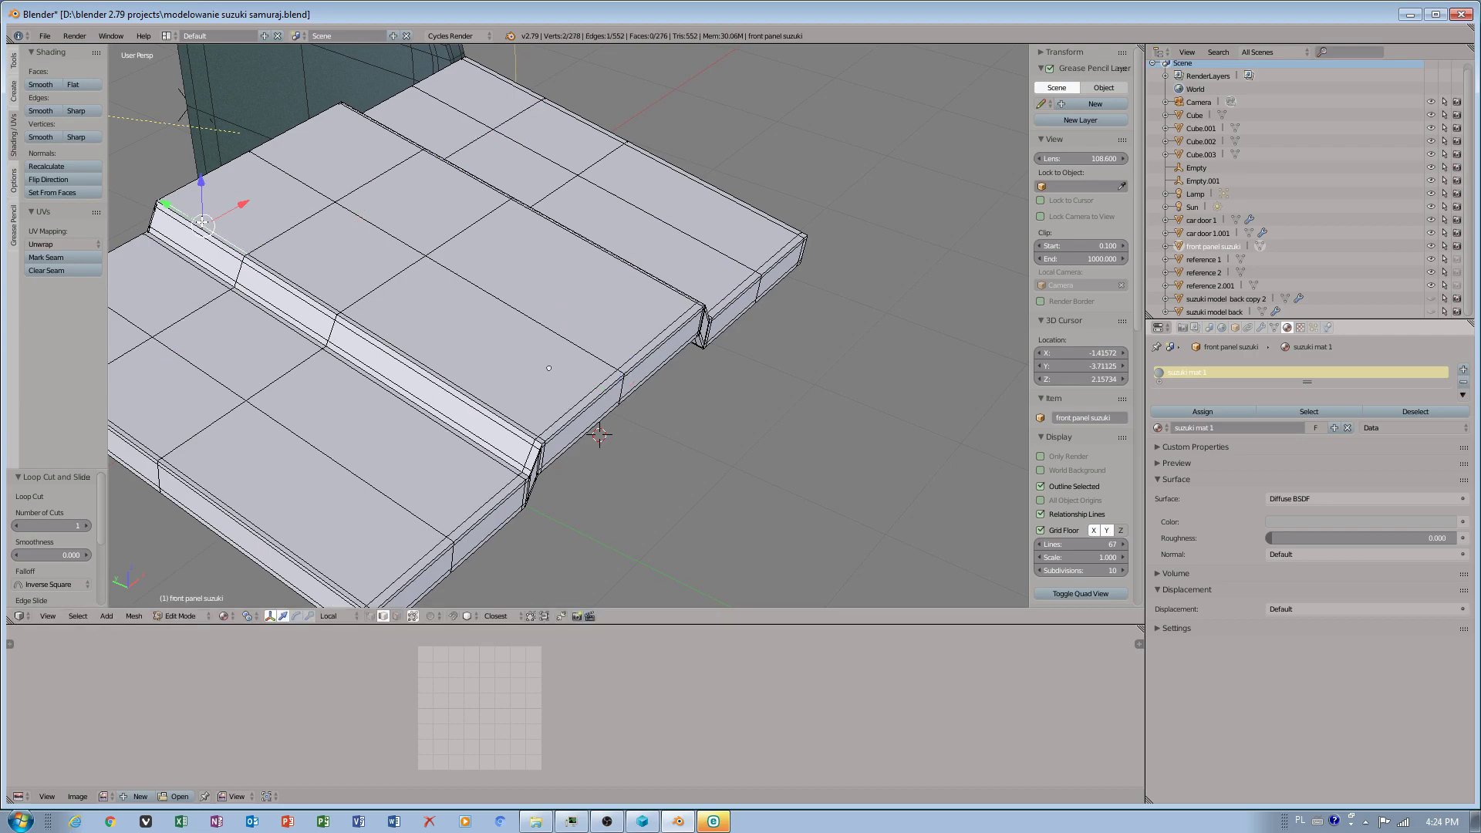
{"action": "key", "text": "ctrl+r"}
{"action": "left_click", "coordinate": [202, 222]}
{"action": "left_click", "coordinate": [160, 202]}
{"action": "middle_click_drag", "start_coordinate": [290, 248], "coordinate": [442, 343]}
{"action": "scroll", "coordinate": [682, 433], "scroll_direction": "down", "scroll_amount": 1}
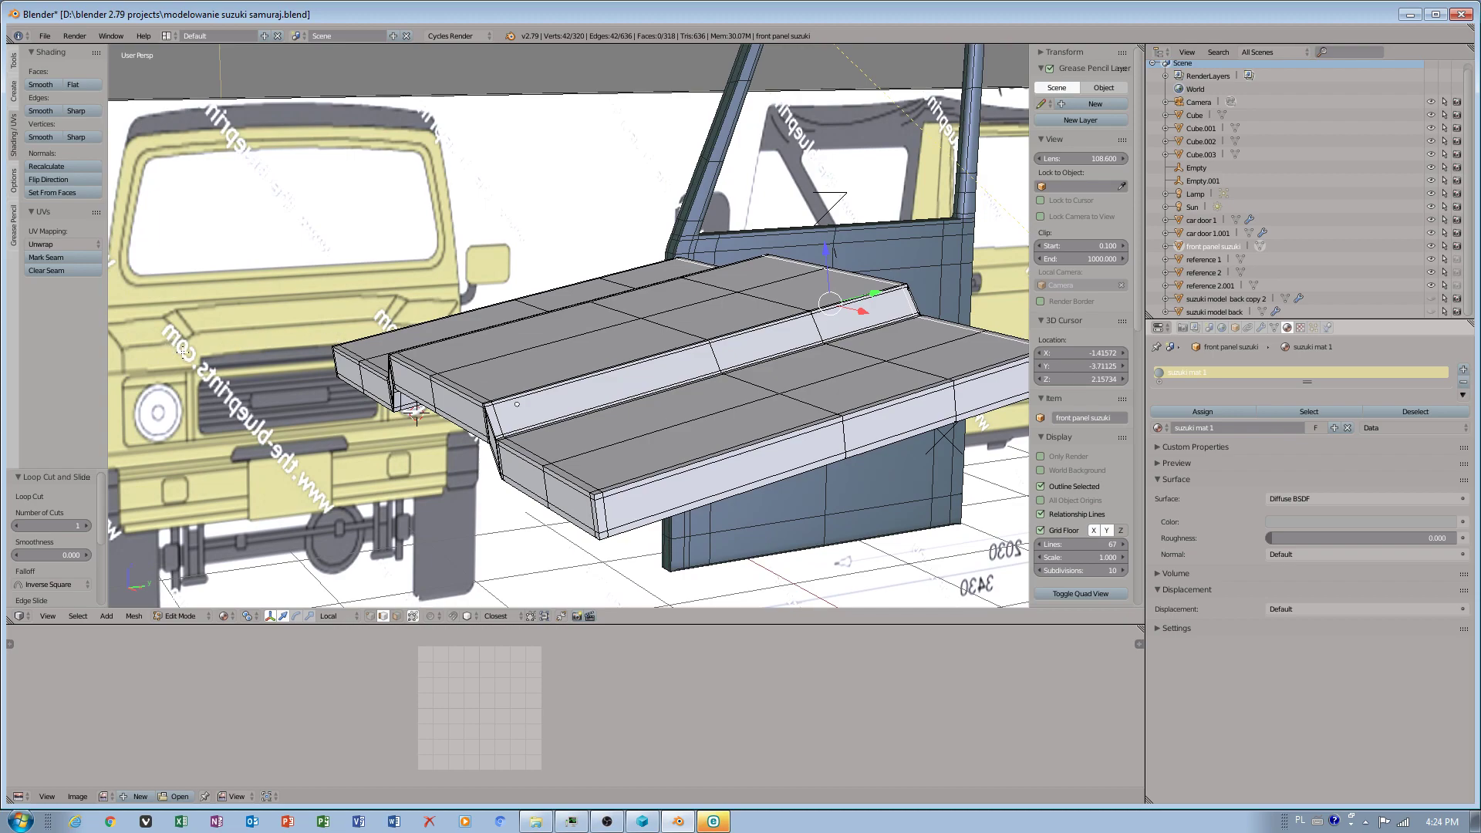
Step: Return the front panel to Object Mode and add a Subdivision Surface modifier with Optimal Display enabled
{"action": "middle_click_drag", "start_coordinate": [360, 408], "coordinate": [342, 414]}
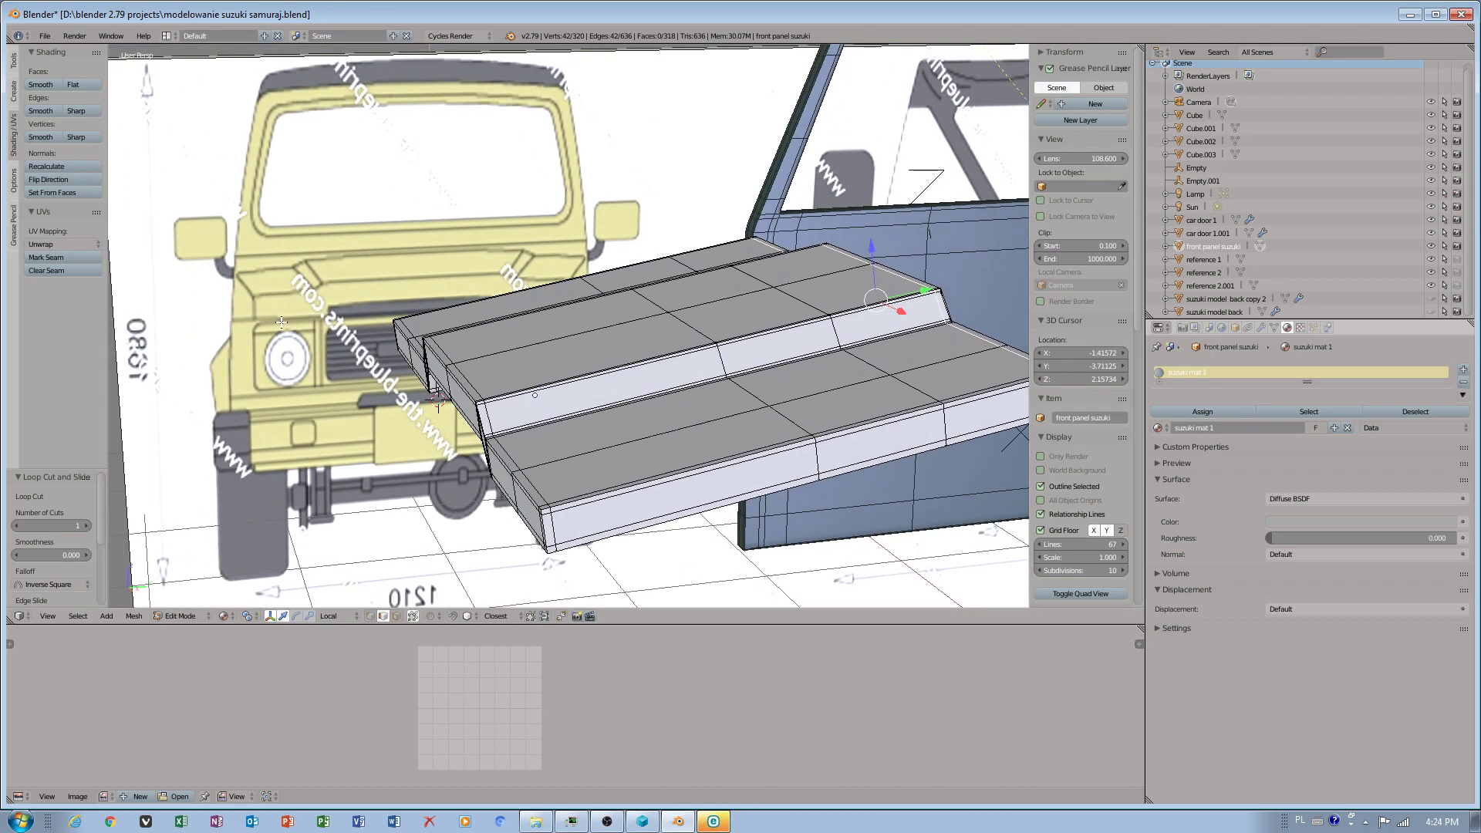
{"action": "middle_click_drag", "start_coordinate": [276, 309], "coordinate": [316, 327]}
{"action": "middle_click_drag", "start_coordinate": [179, 240], "coordinate": [297, 233]}
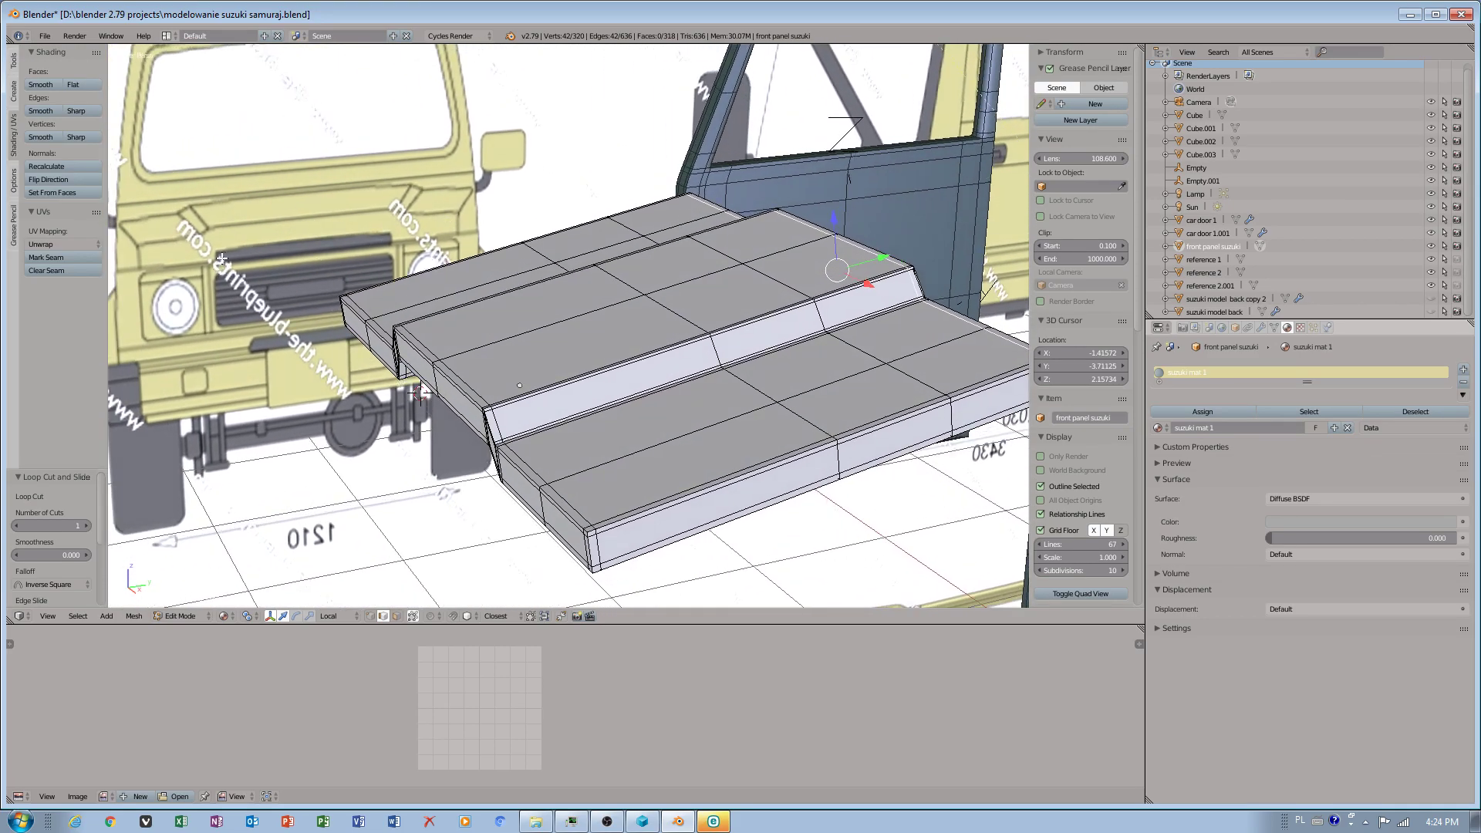
{"action": "middle_click_drag", "start_coordinate": [199, 270], "coordinate": [183, 258]}
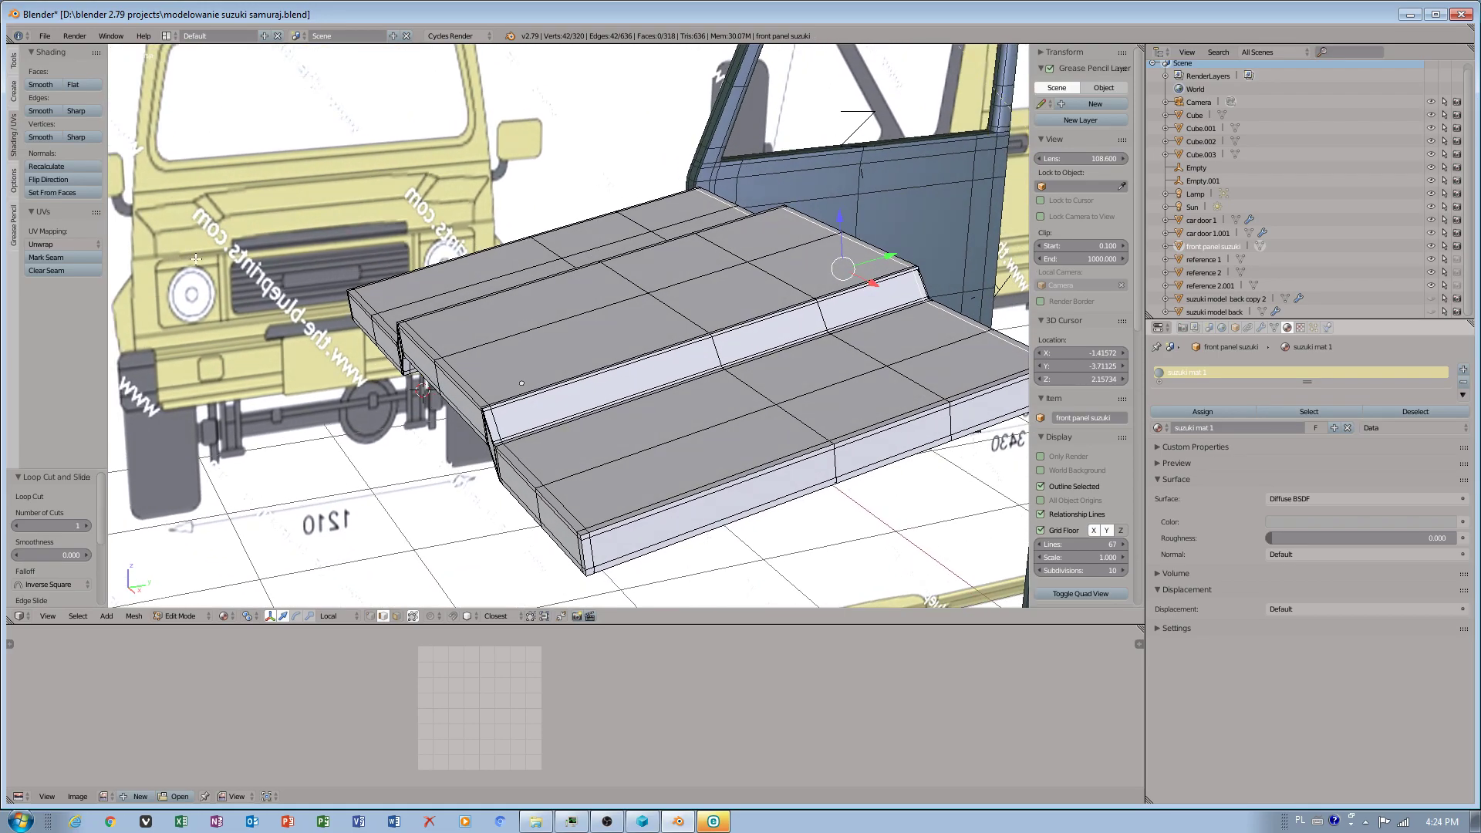
{"action": "middle_click_drag", "start_coordinate": [408, 346], "coordinate": [450, 349]}
{"action": "left_click", "coordinate": [179, 614]}
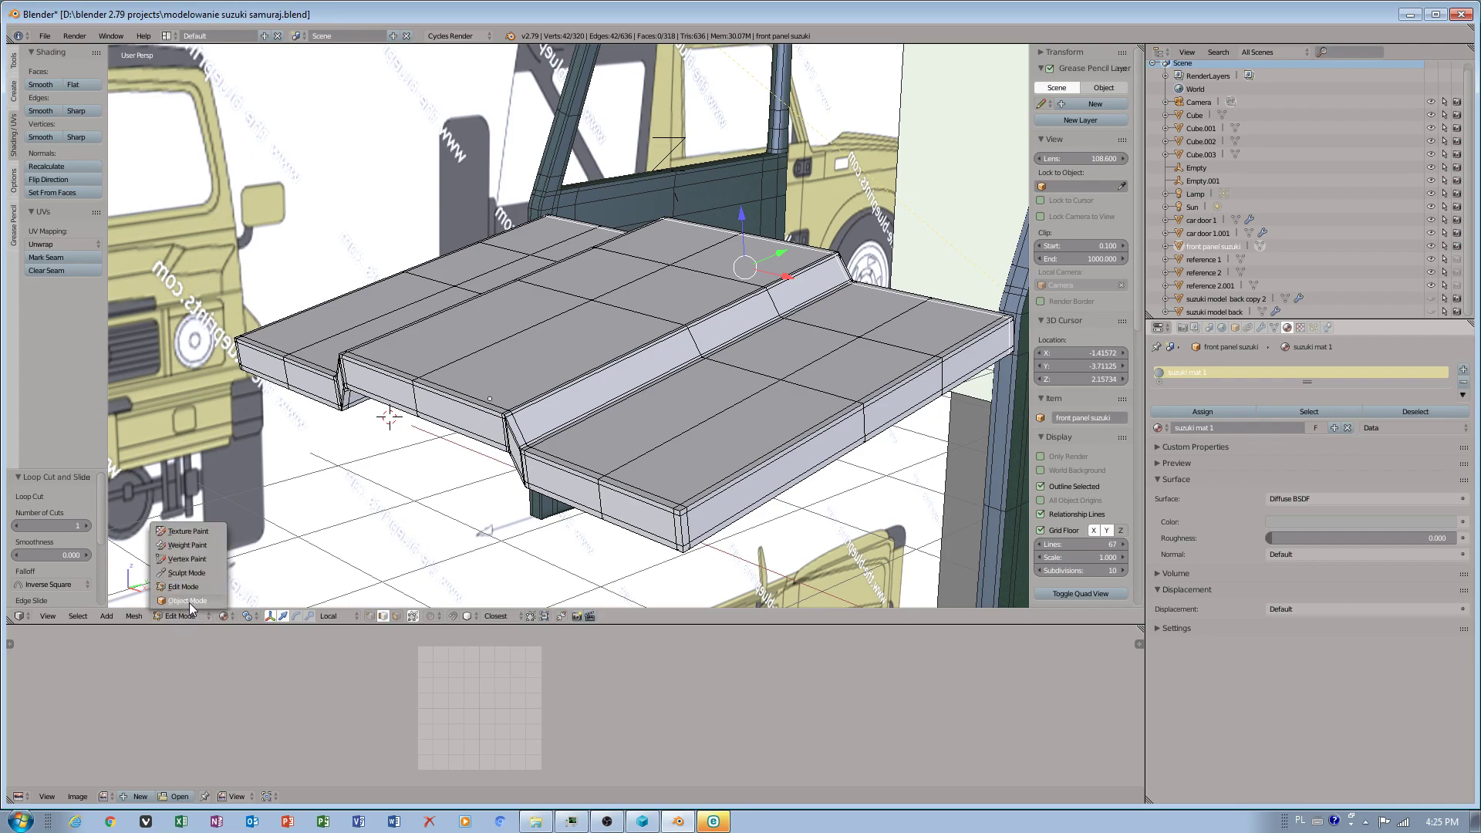
{"action": "left_click", "coordinate": [188, 603]}
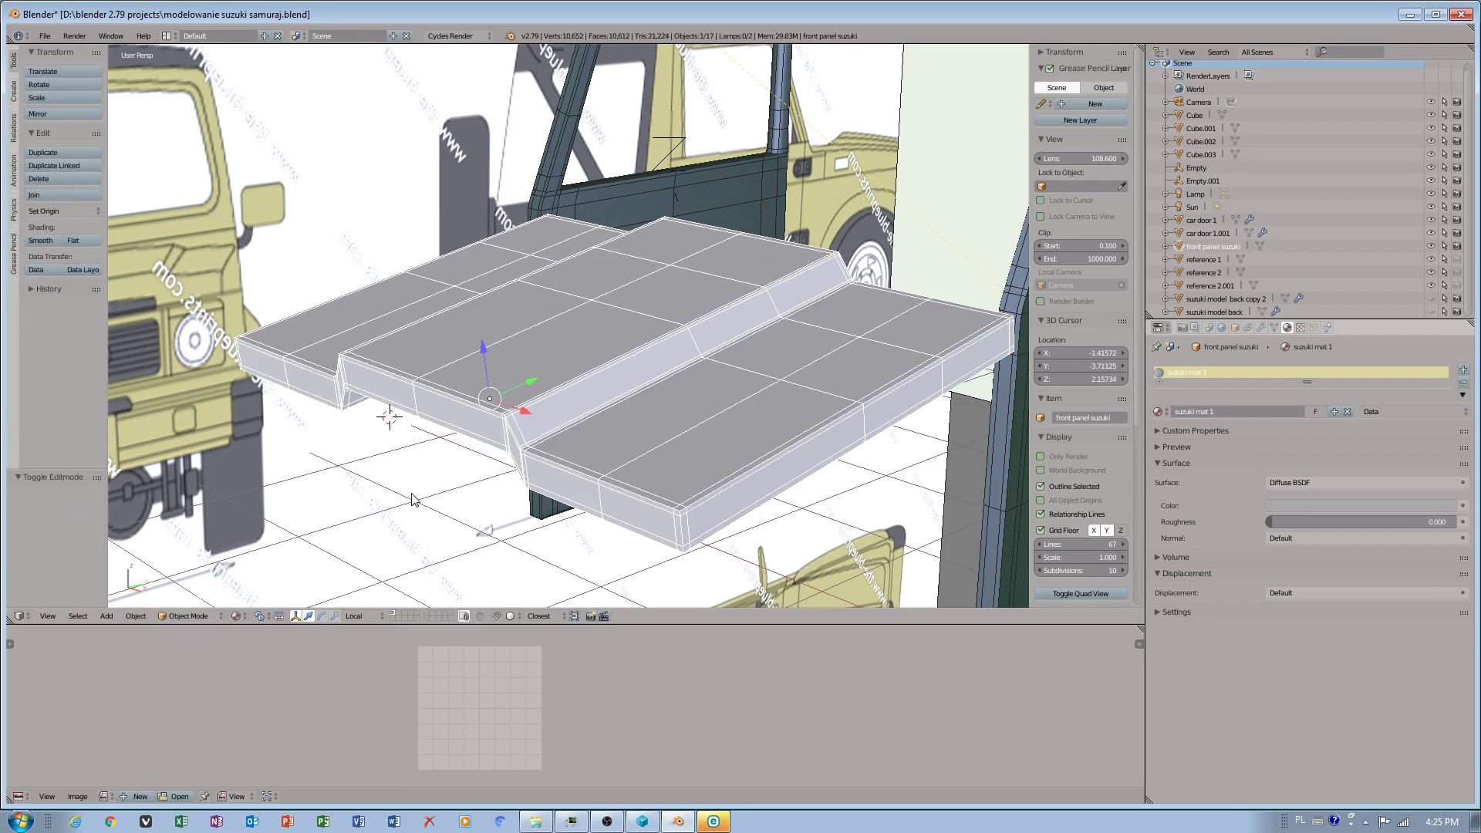
{"action": "left_click", "coordinate": [1262, 328]}
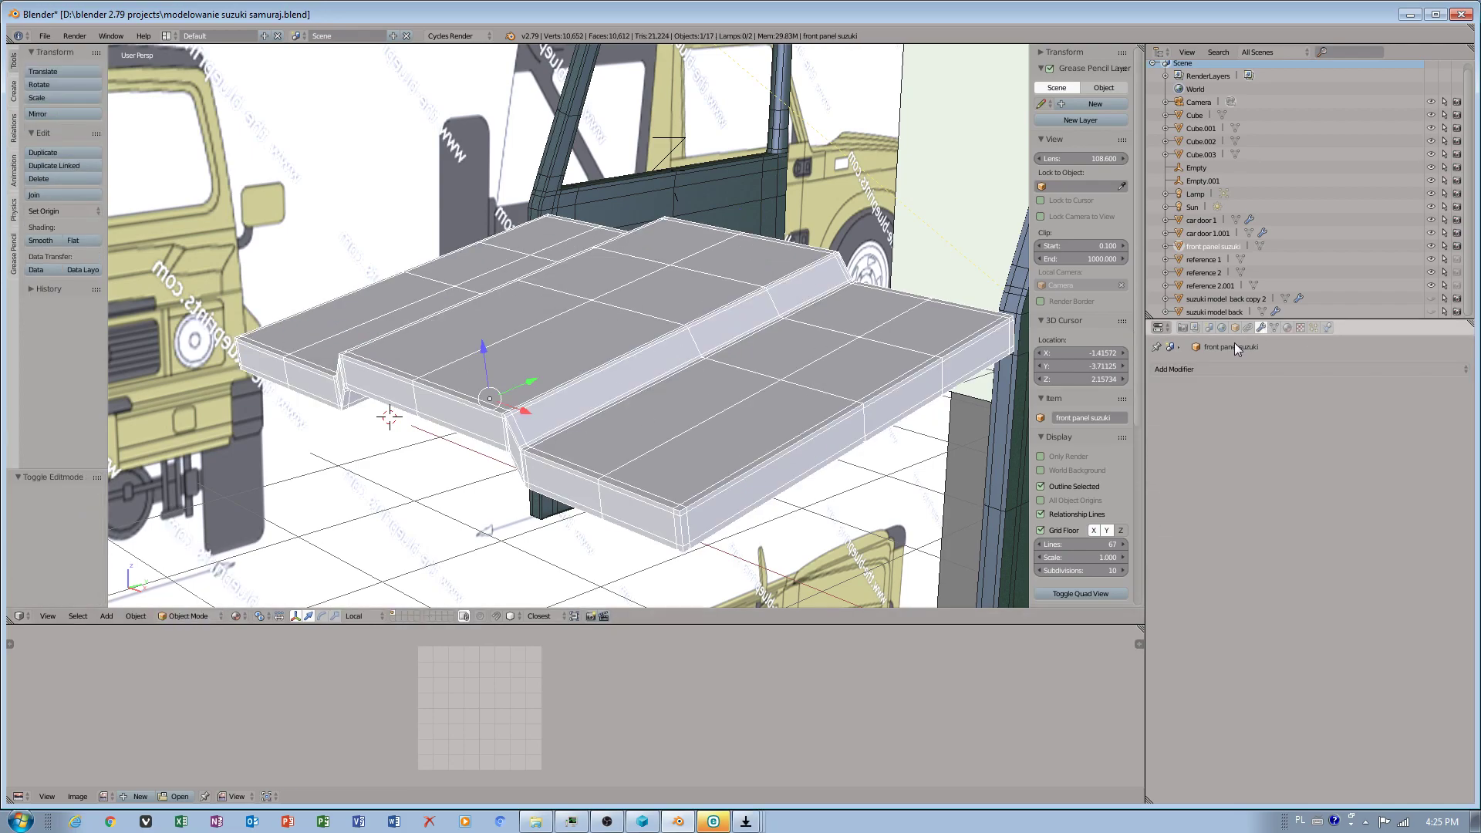
{"action": "left_click", "coordinate": [1223, 368]}
{"action": "left_click", "coordinate": [1225, 577]}
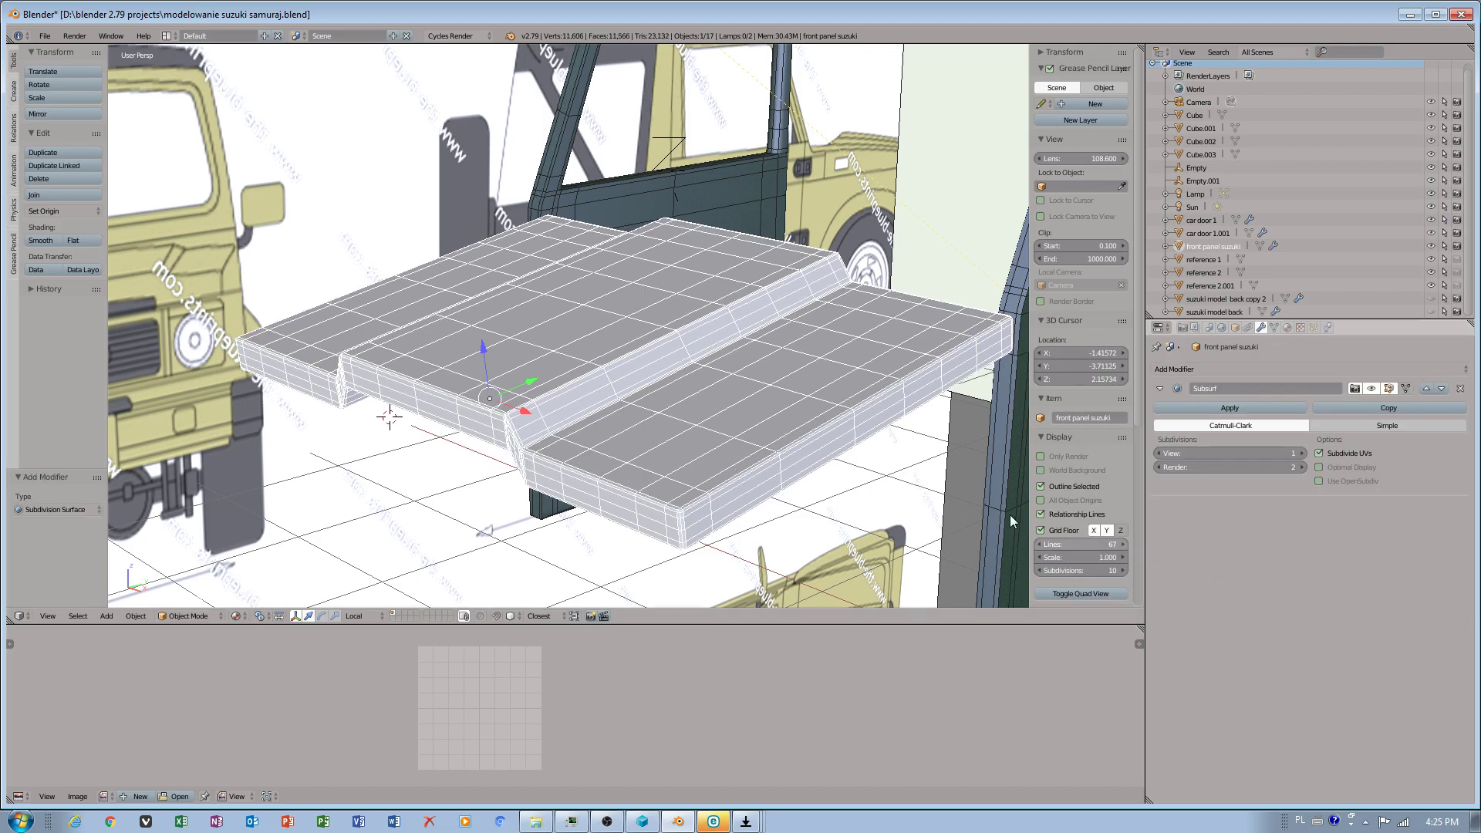
{"action": "middle_click_drag", "start_coordinate": [798, 400], "coordinate": [887, 382]}
{"action": "left_click", "coordinate": [1349, 469]}
Step: Apply smooth shading to the front panel
{"action": "middle_click_drag", "start_coordinate": [709, 370], "coordinate": [437, 431]}
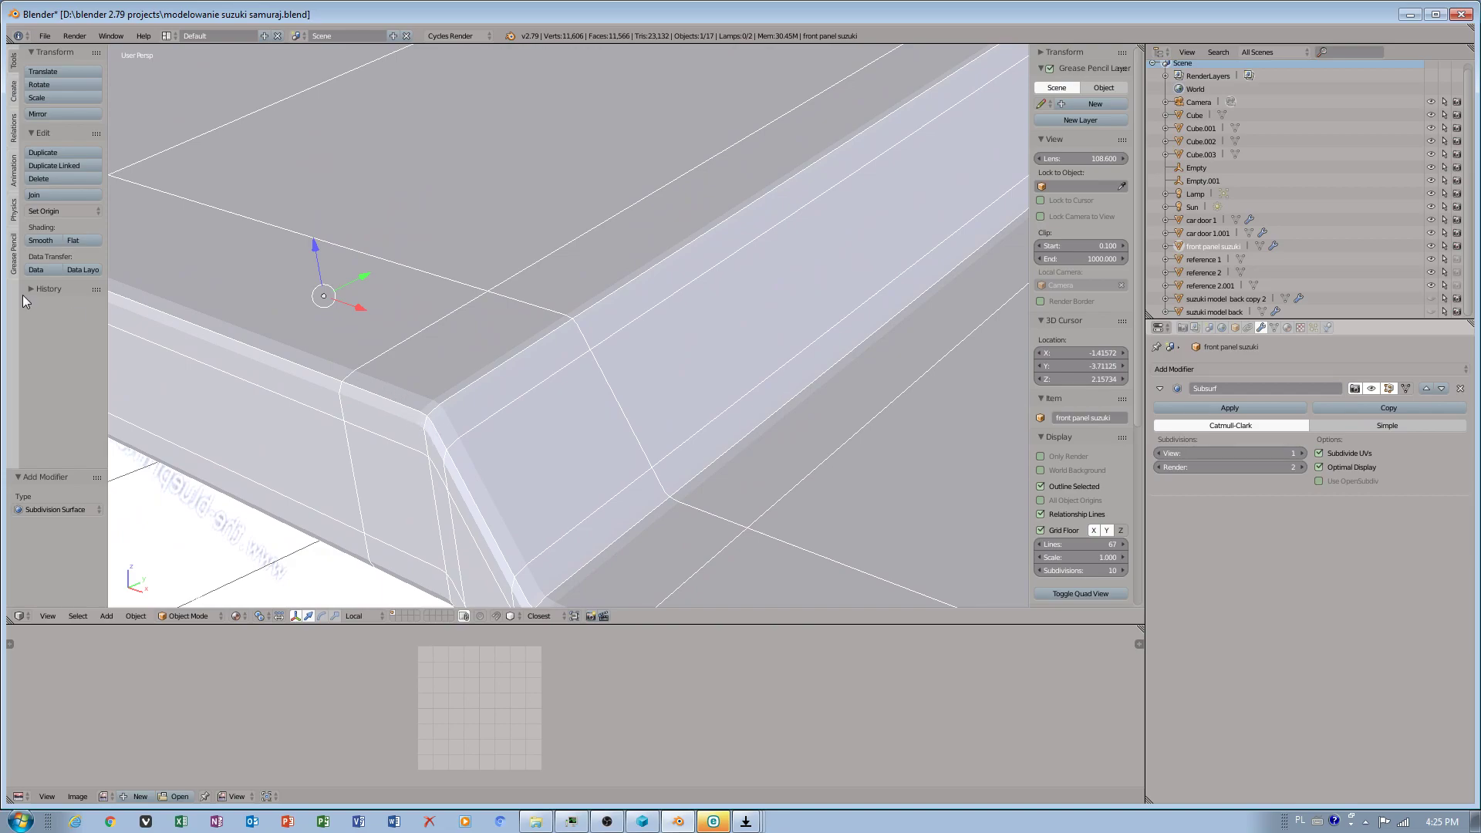
{"action": "left_click", "coordinate": [36, 241]}
{"action": "mouse_move", "coordinate": [366, 300]}
{"action": "middle_mouse_down"}
{"action": "mouse_move", "coordinate": [567, 432]}
{"action": "mouse_move", "coordinate": [582, 400]}
{"action": "mouse_move", "coordinate": [553, 420]}
{"action": "mouse_move", "coordinate": [545, 599]}
{"action": "middle_mouse_up"}
{"action": "scroll", "coordinate": [545, 457], "scroll_direction": "down", "scroll_amount": 3}
{"action": "scroll", "coordinate": [544, 456], "scroll_direction": "down", "scroll_amount": 1}
Step: Save the project file, revert to the saved version, and save it once more
{"action": "left_click", "coordinate": [45, 35]}
{"action": "left_click", "coordinate": [62, 136]}
{"action": "left_click", "coordinate": [45, 36]}
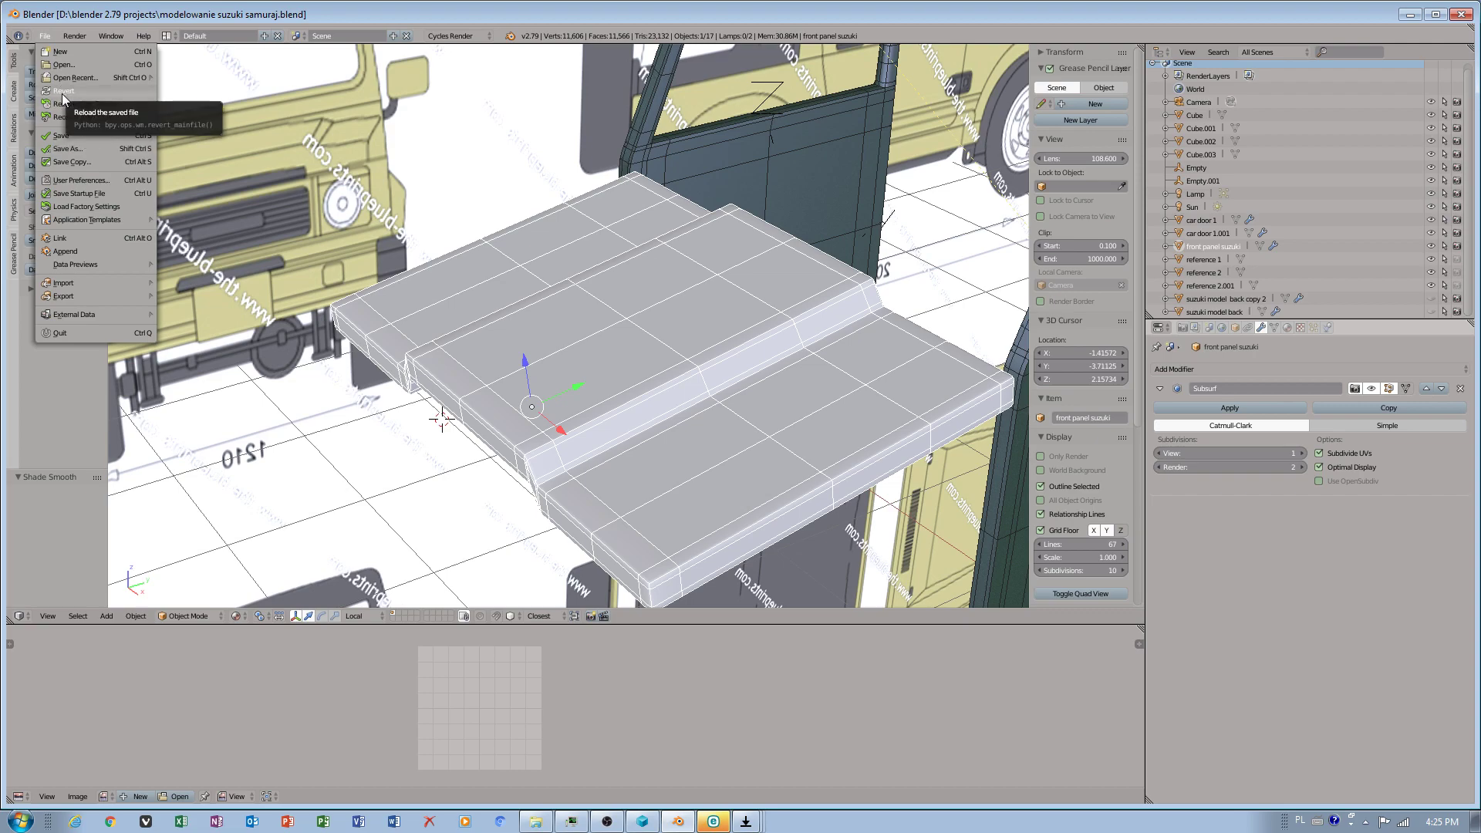
{"action": "left_click", "coordinate": [66, 92]}
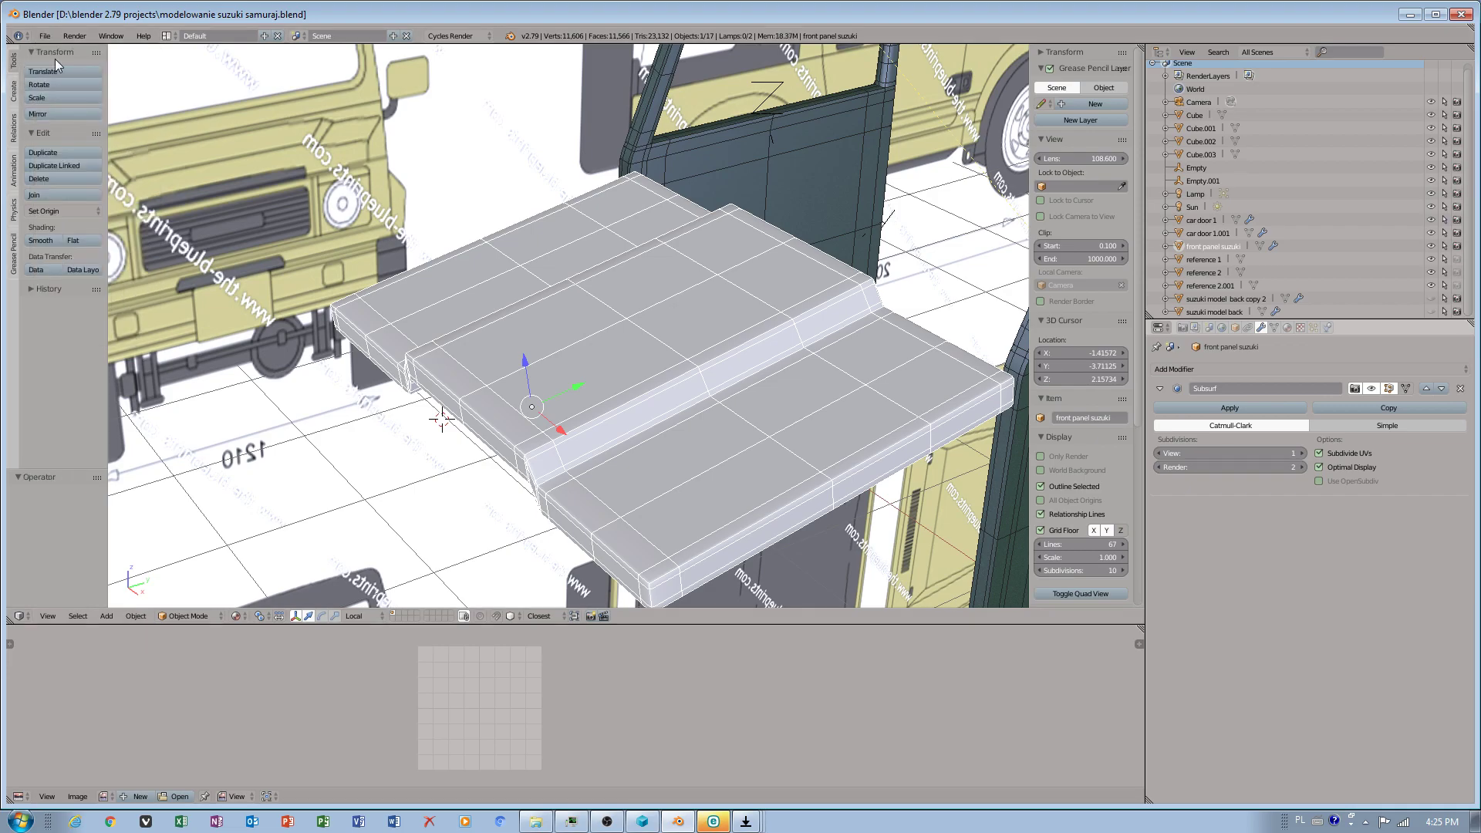
{"action": "left_click", "coordinate": [45, 36]}
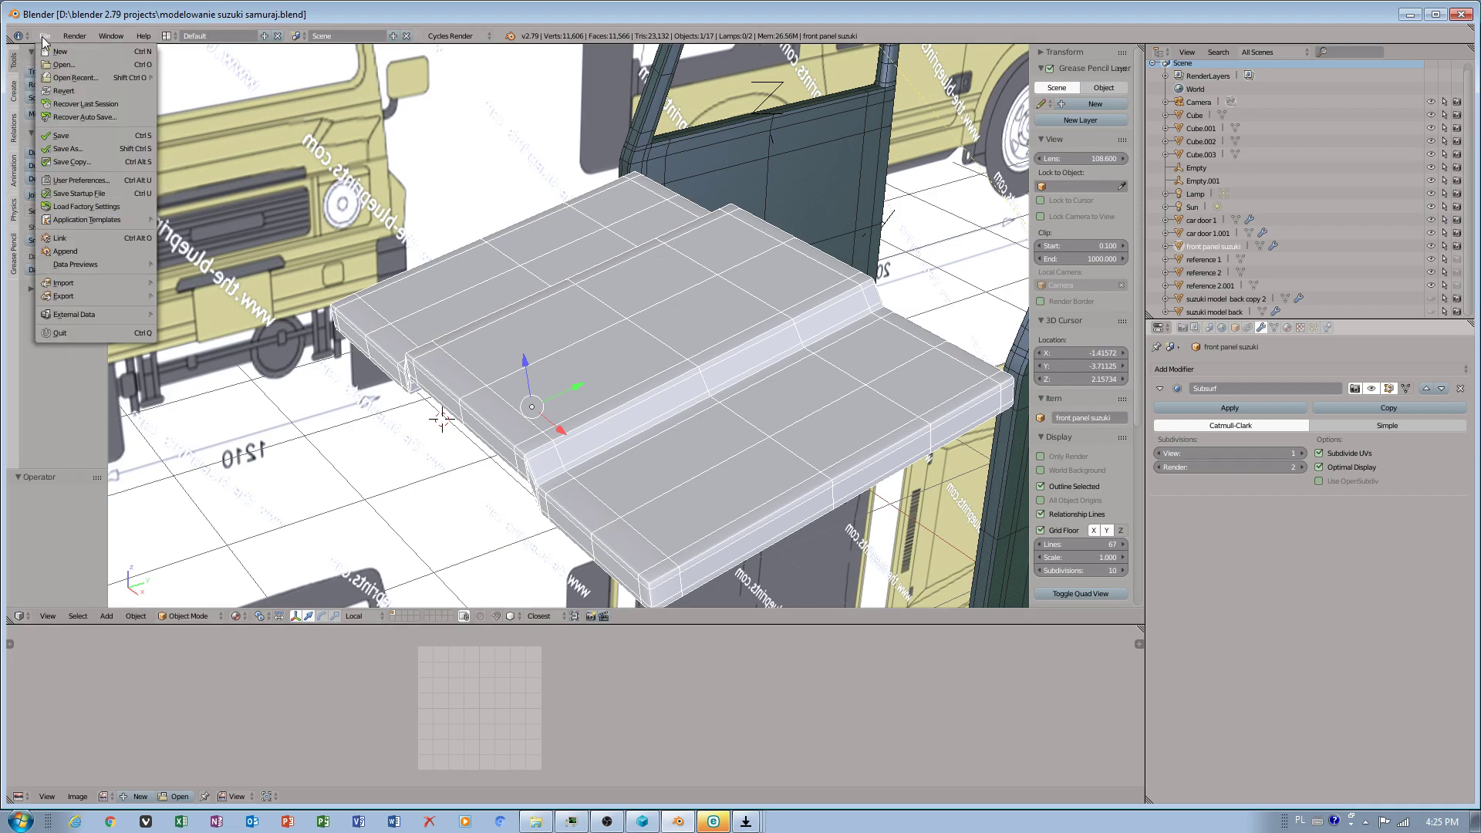
{"action": "left_click", "coordinate": [67, 136]}
Step: Make the hidden objects "suzuki model back copy 2" and "suzuki model back" visible around the front panel
{"action": "scroll", "coordinate": [645, 370], "scroll_direction": "down", "scroll_amount": 3}
{"action": "middle_click_drag", "start_coordinate": [645, 370], "coordinate": [669, 344]}
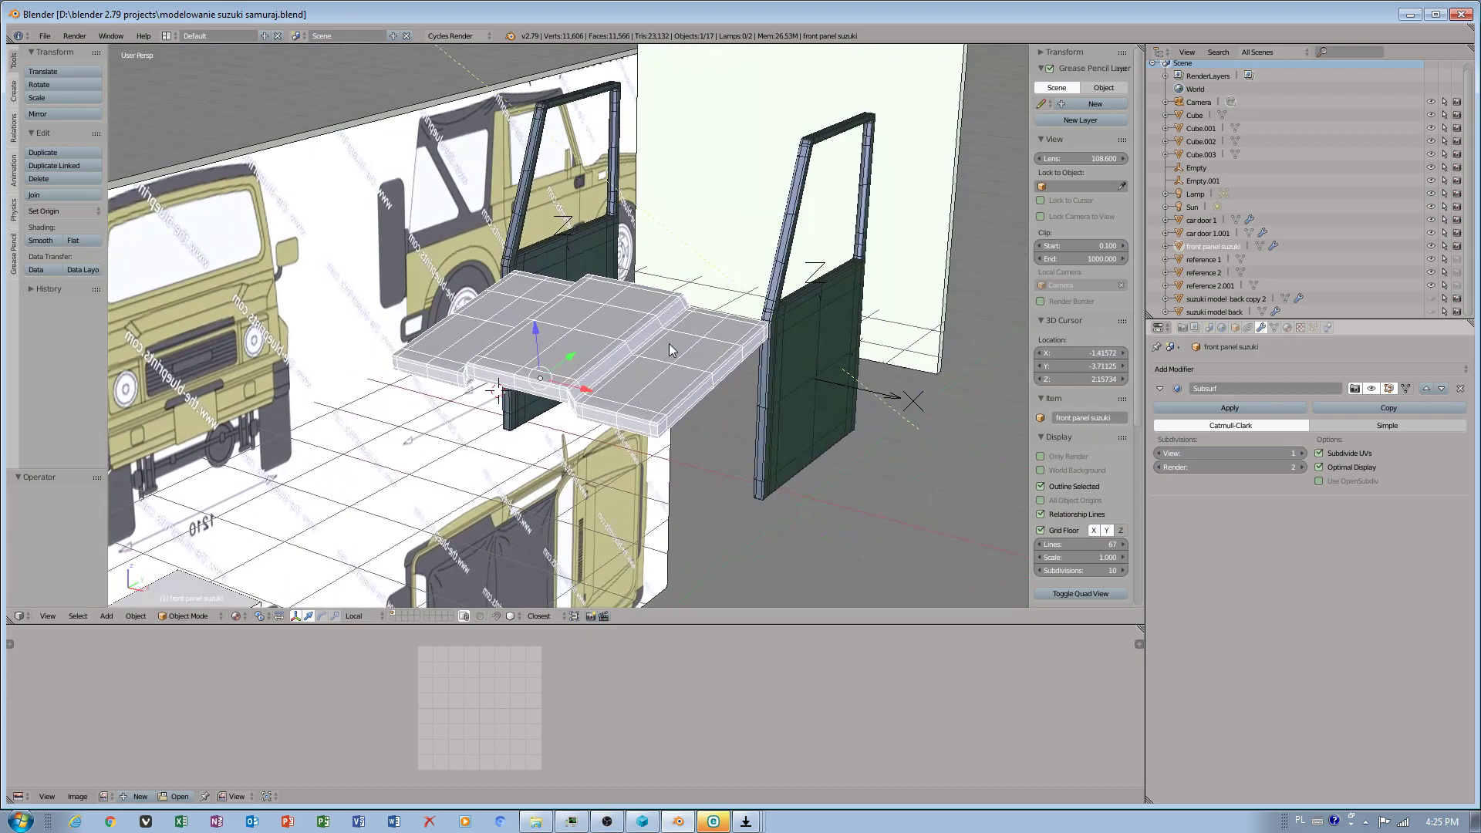
{"action": "left_click", "coordinate": [45, 35]}
{"action": "middle_click_drag", "start_coordinate": [551, 301], "coordinate": [509, 374]}
{"action": "scroll", "coordinate": [594, 309], "scroll_direction": "up", "scroll_amount": 2}
{"action": "scroll", "coordinate": [607, 333], "scroll_direction": "down", "scroll_amount": 3}
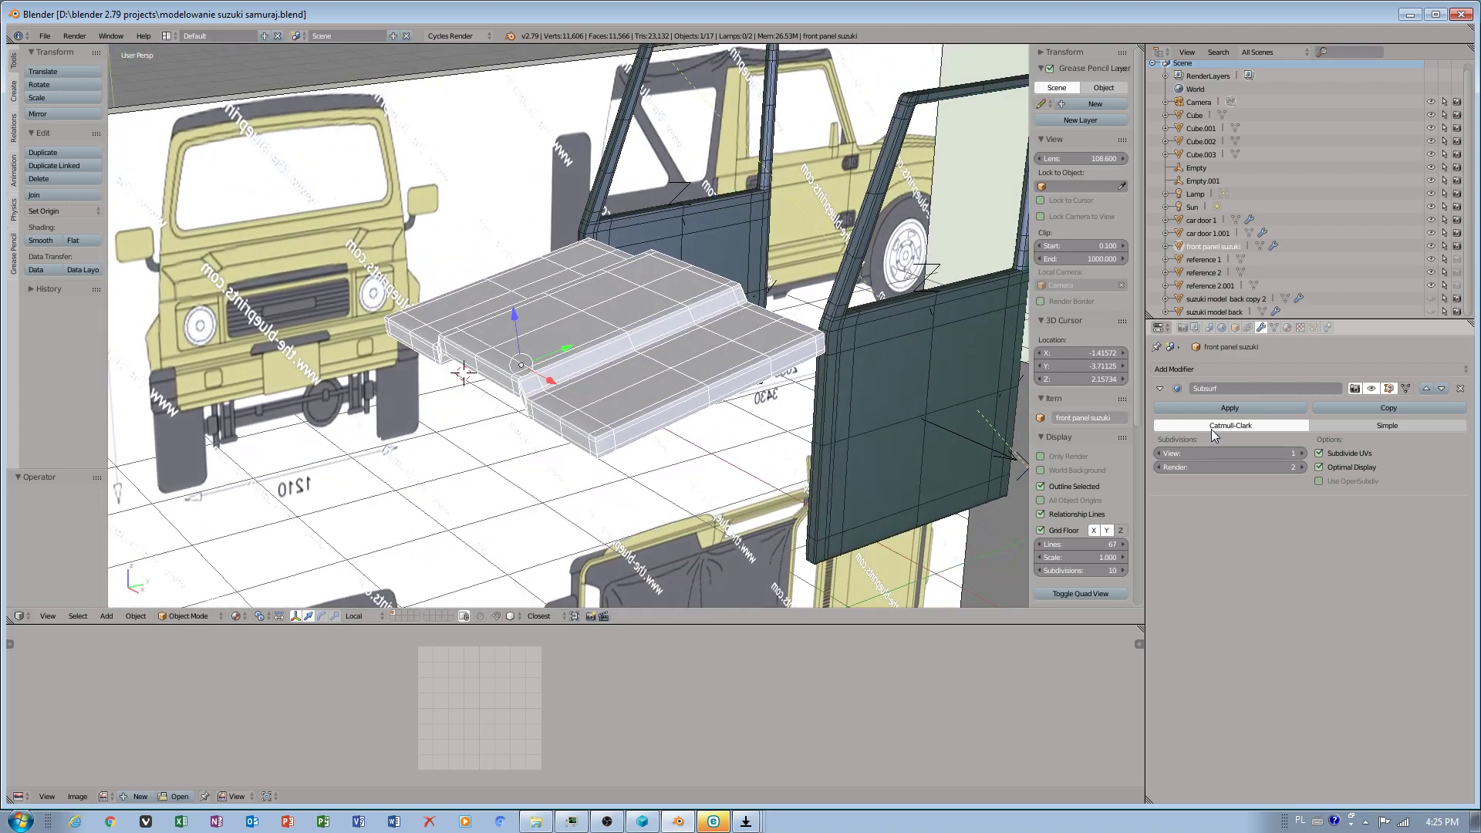
{"action": "left_click", "coordinate": [1433, 299]}
{"action": "left_click", "coordinate": [1432, 312]}
{"action": "middle_click_drag", "start_coordinate": [752, 322], "coordinate": [731, 347]}
Step: Nudge the front panel into place between the fenders and rotate it 1.64° around its local X axis
{"action": "left_click_drag", "start_coordinate": [543, 382], "coordinate": [522, 379]}
{"action": "middle_click_drag", "start_coordinate": [523, 378], "coordinate": [413, 461]}
{"action": "scroll", "coordinate": [268, 382], "scroll_direction": "up", "scroll_amount": 2}
{"action": "key", "text": "g"}
{"action": "key", "text": "z"}
{"action": "left_click", "coordinate": [650, 395]}
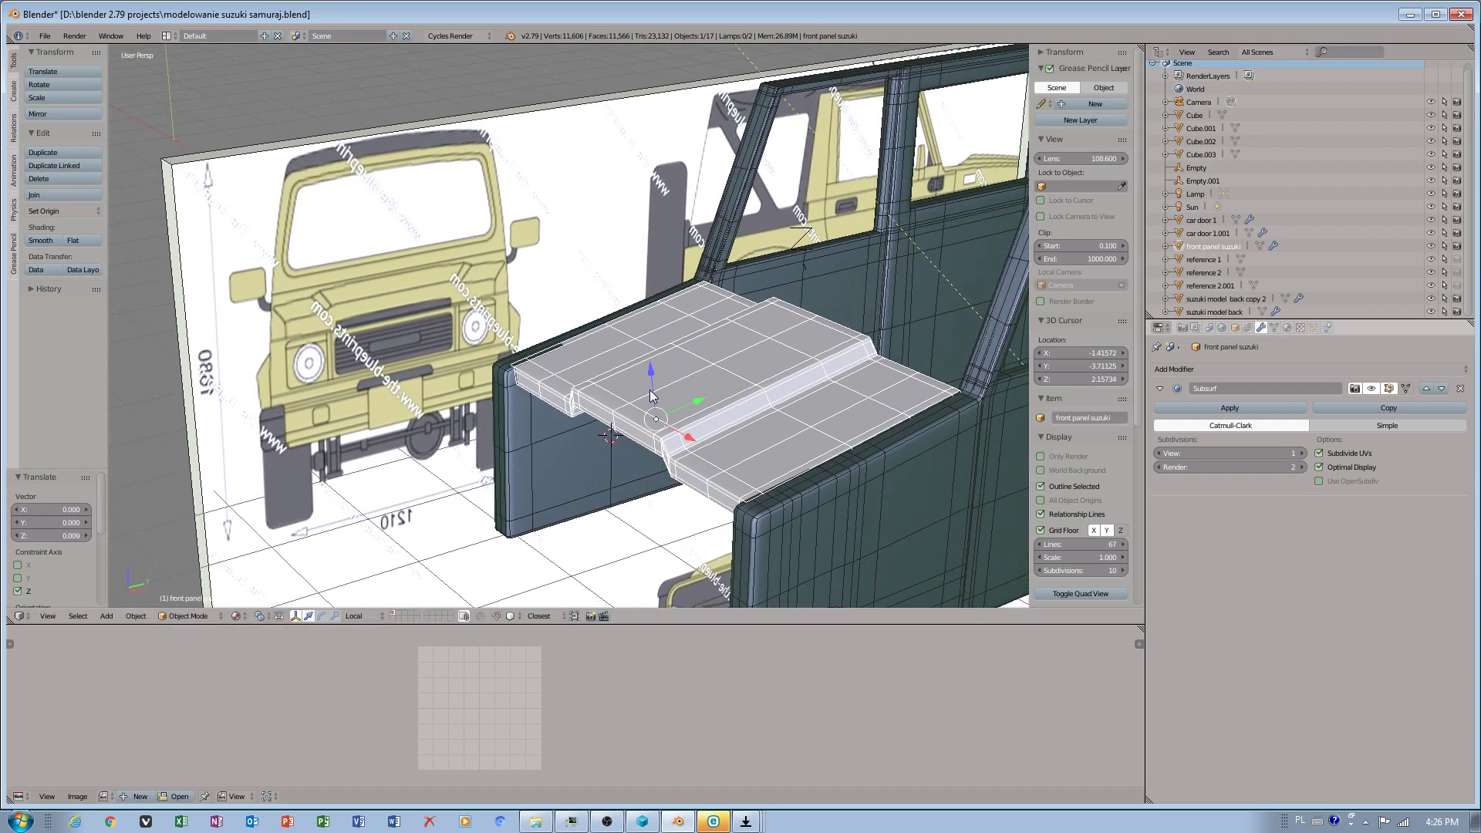
{"action": "key", "text": "e"}
{"action": "left_click_drag", "start_coordinate": [615, 402], "coordinate": [617, 398]}
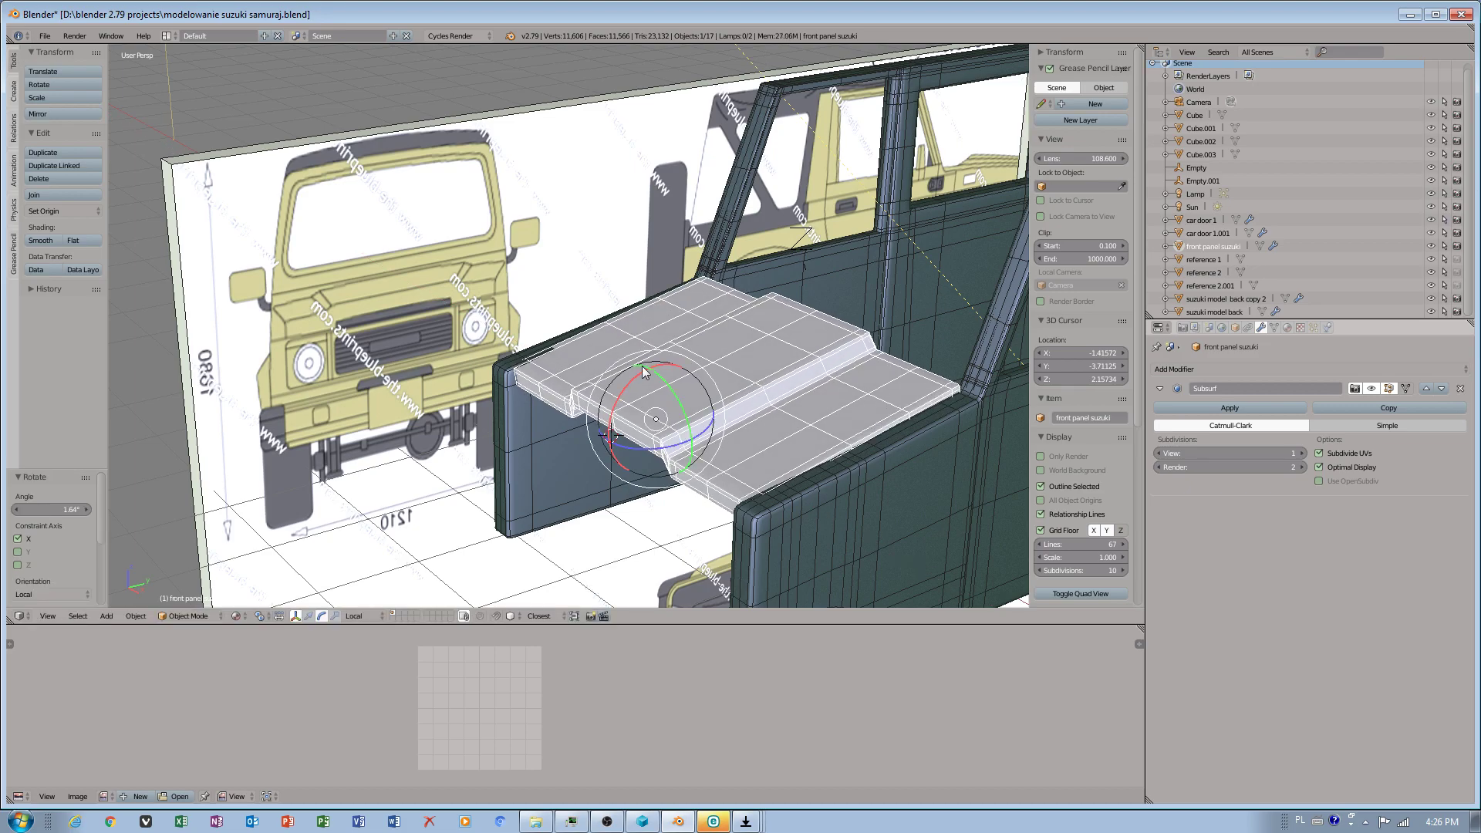
{"action": "middle_click_drag", "start_coordinate": [827, 350], "coordinate": [631, 443]}
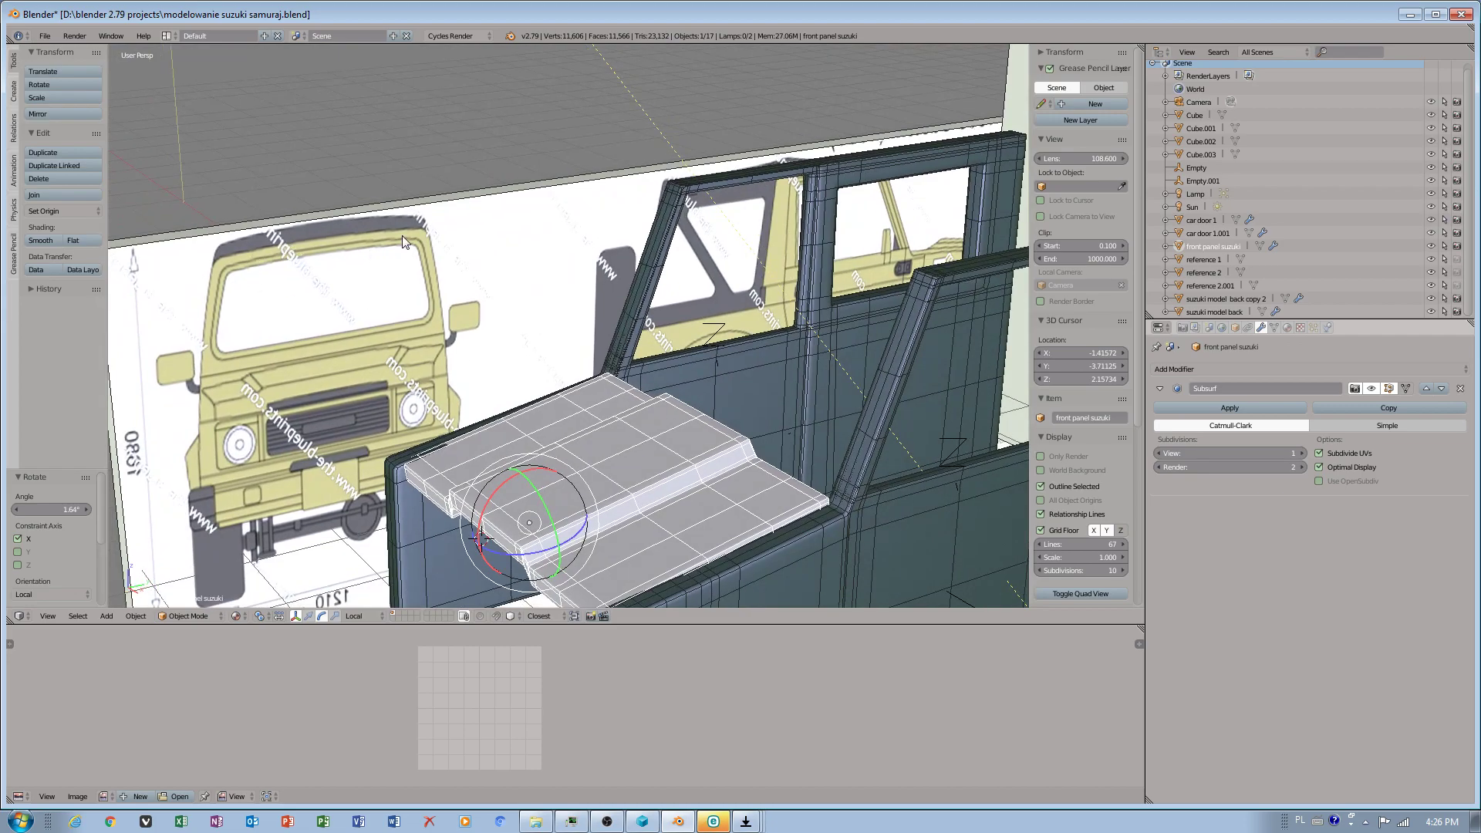
Step: Select the white cube beside the reference images and move it along X until it stands over the front panel
{"action": "scroll", "coordinate": [705, 381], "scroll_direction": "down", "scroll_amount": 10}
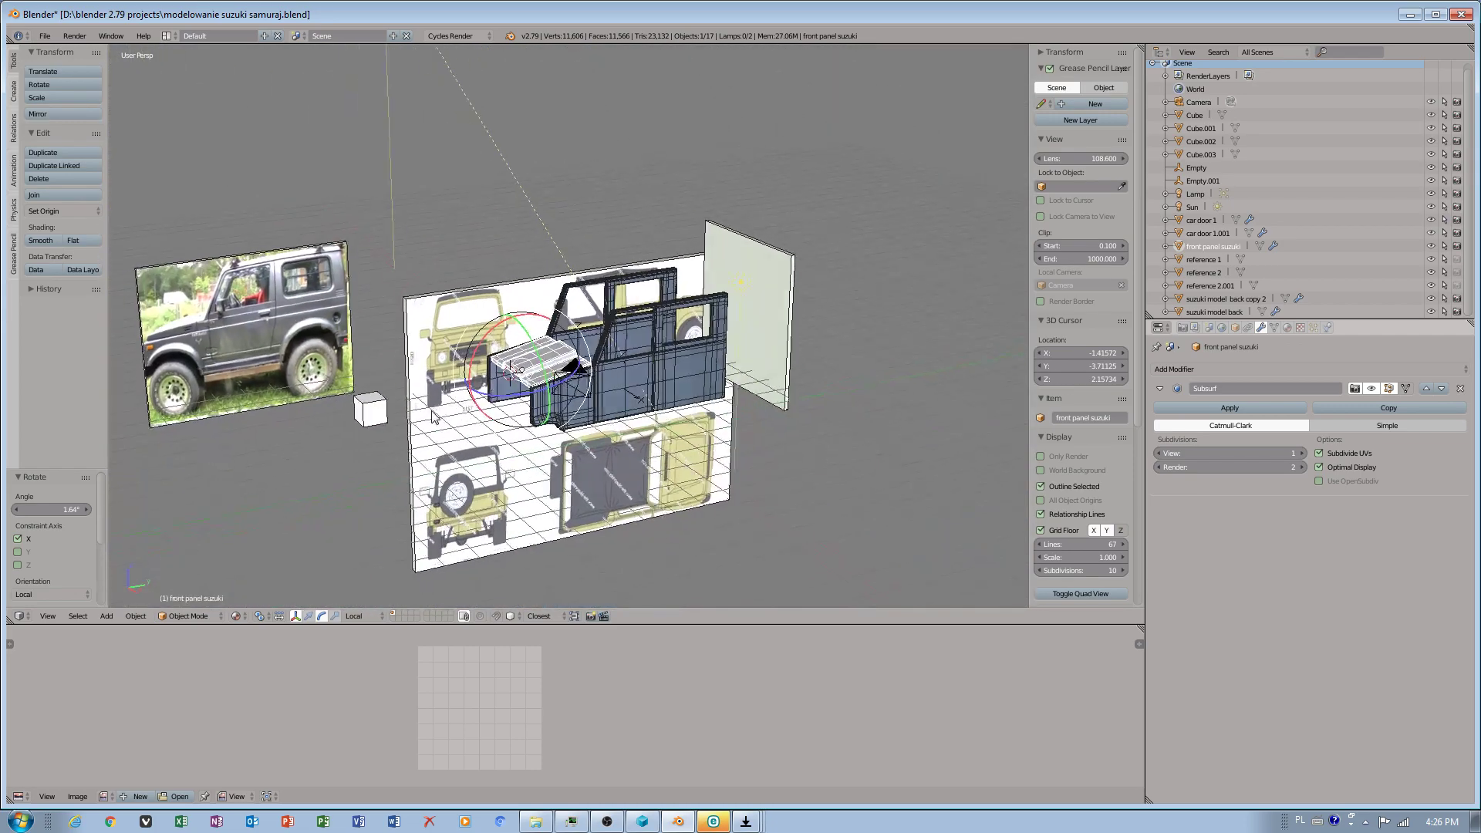
{"action": "scroll", "coordinate": [435, 418], "scroll_direction": "down", "scroll_amount": 1}
{"action": "right_click", "coordinate": [370, 410]}
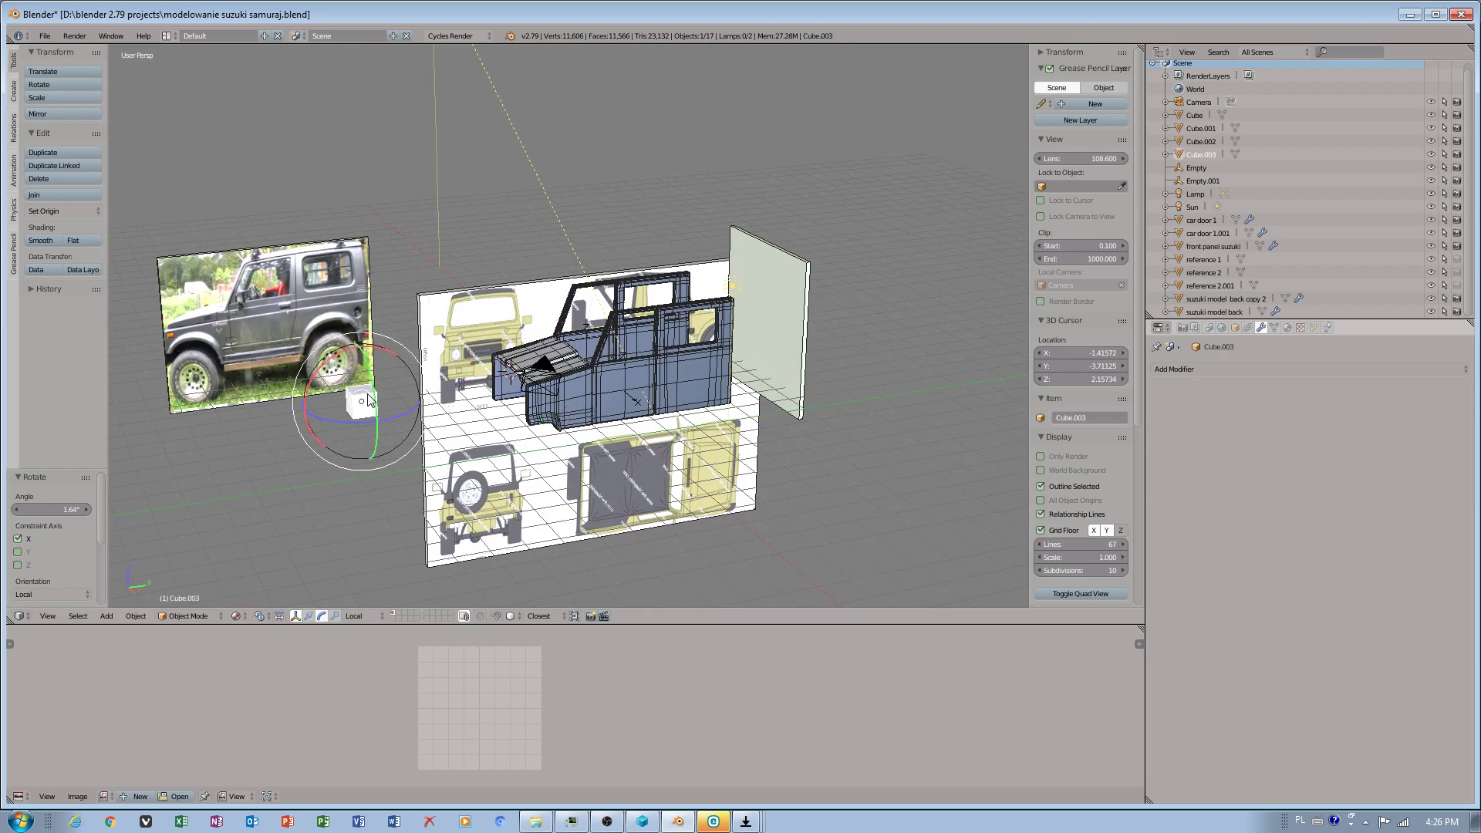
{"action": "scroll", "coordinate": [405, 405], "scroll_direction": "up", "scroll_amount": 2}
{"action": "scroll", "coordinate": [404, 407], "scroll_direction": "up", "scroll_amount": 2}
{"action": "left_click_drag", "start_coordinate": [219, 464], "coordinate": [497, 386]}
{"action": "scroll", "coordinate": [517, 451], "scroll_direction": "up", "scroll_amount": 5}
Step: Add a second material slot to the front panel and set its material to BMD_CarPaint_0020
{"action": "right_click", "coordinate": [517, 451]}
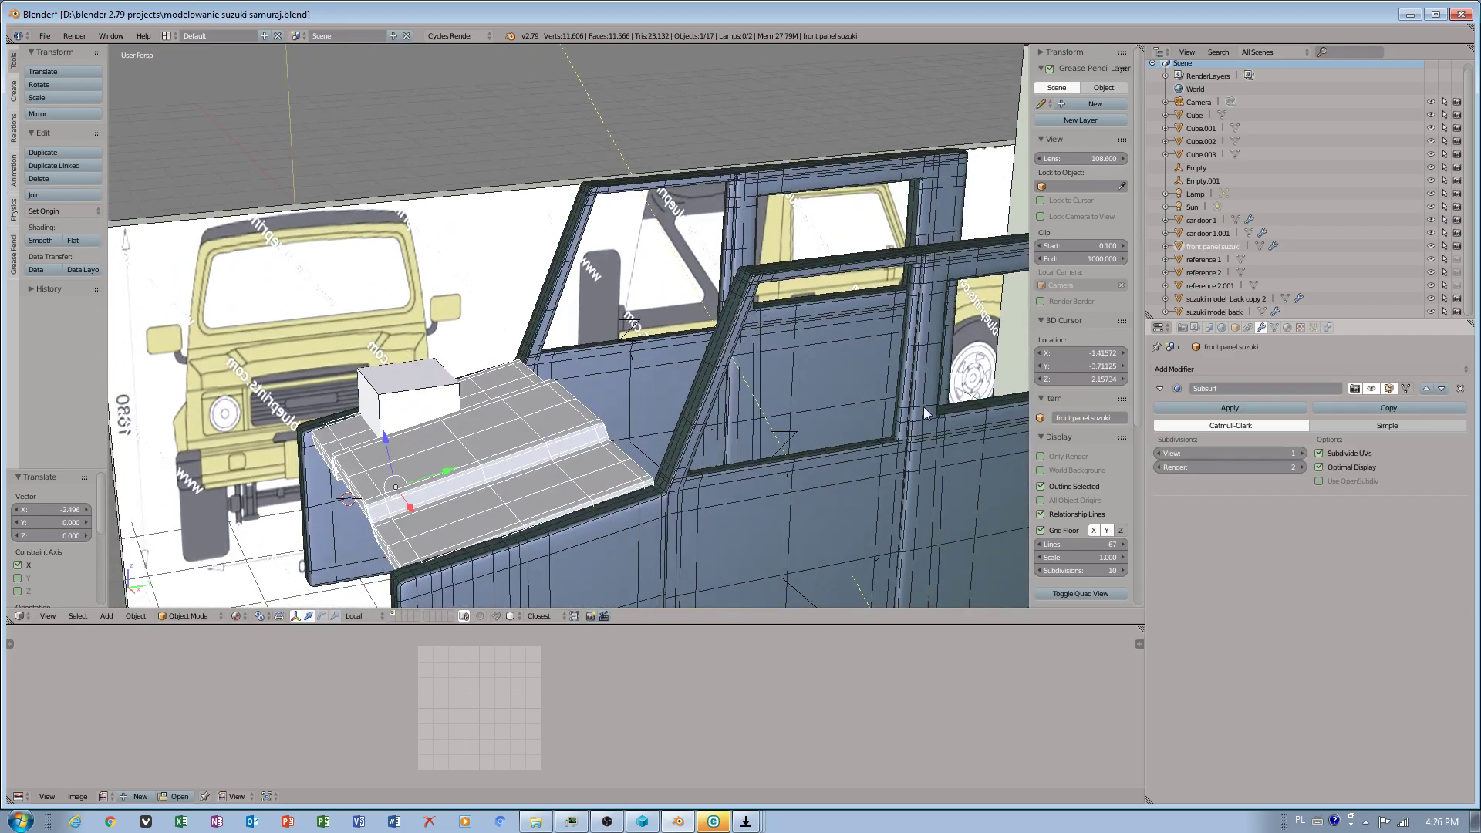
{"action": "left_click", "coordinate": [1288, 327]}
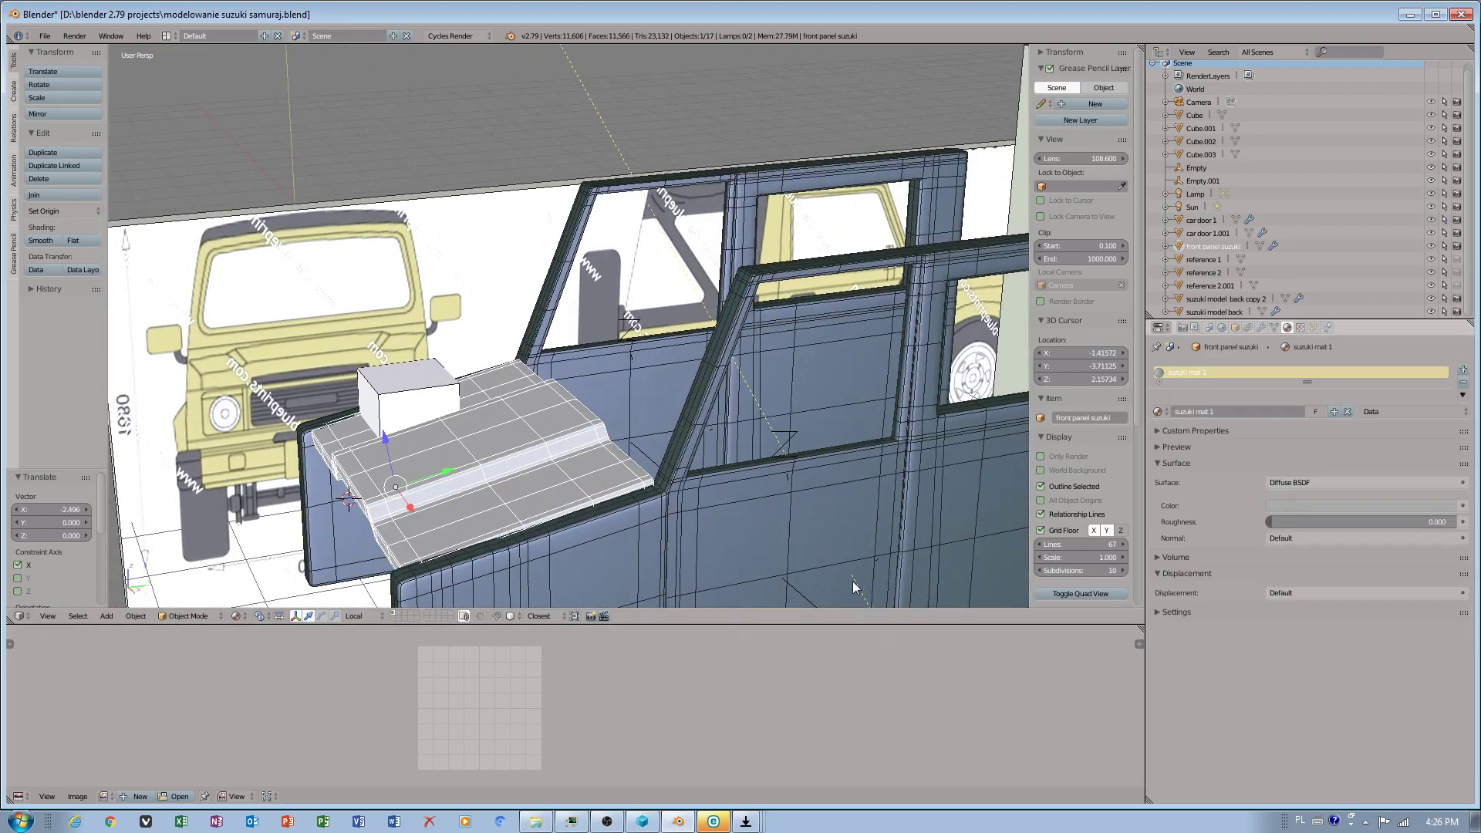
{"action": "left_click", "coordinate": [1464, 370]}
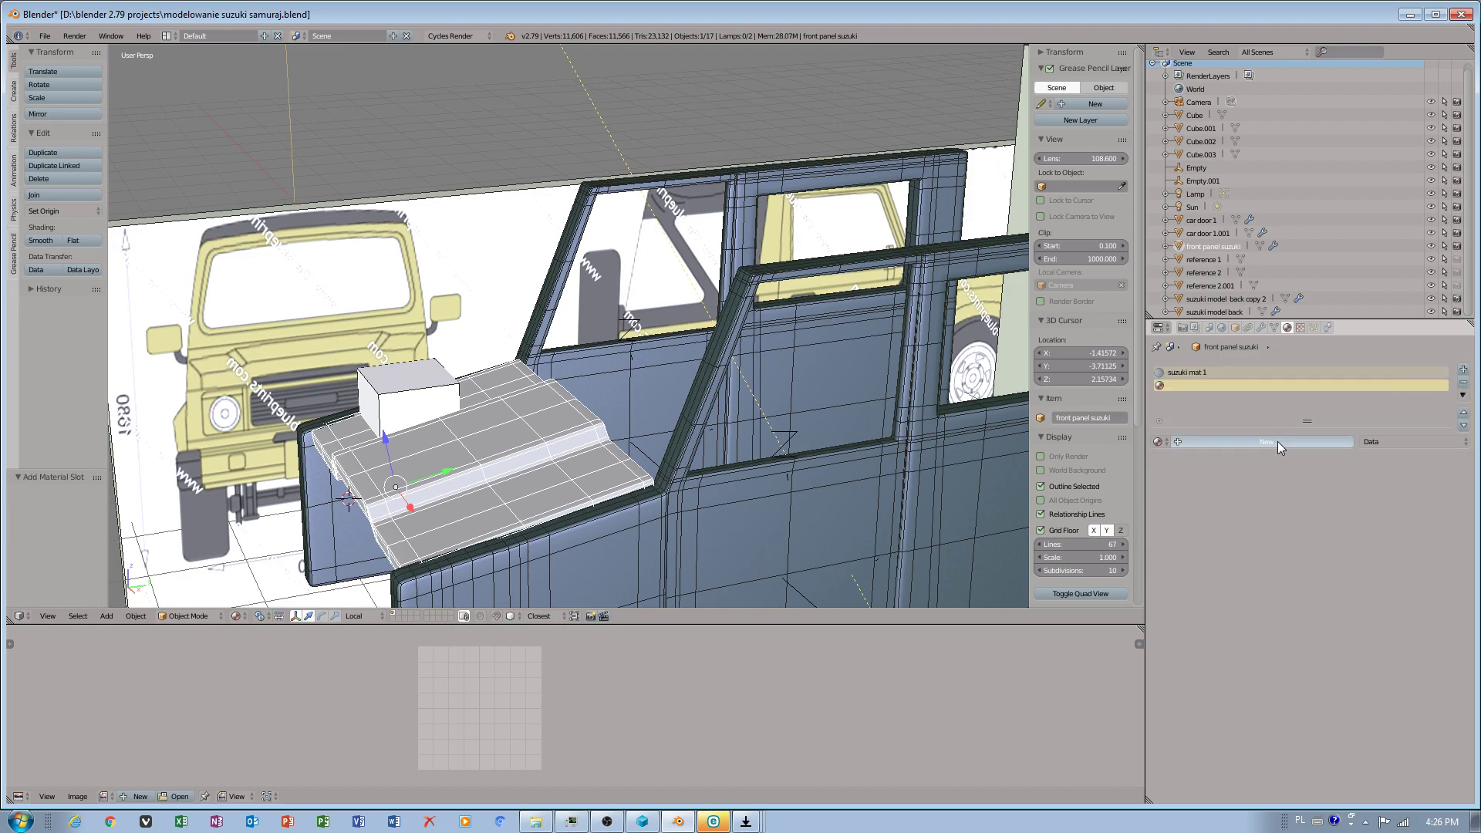
{"action": "left_click", "coordinate": [1249, 443]}
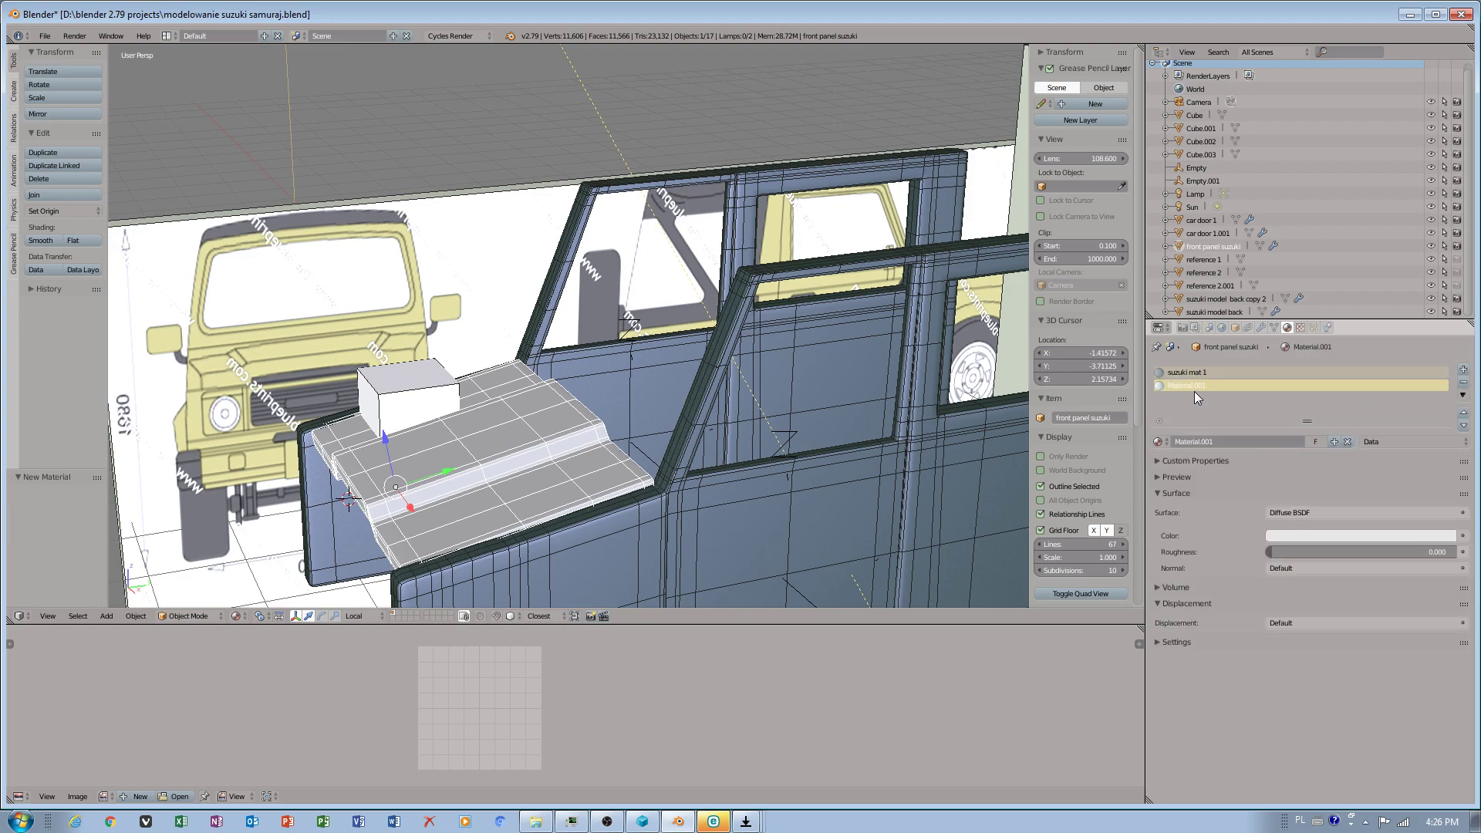
{"action": "left_click", "coordinate": [1161, 442]}
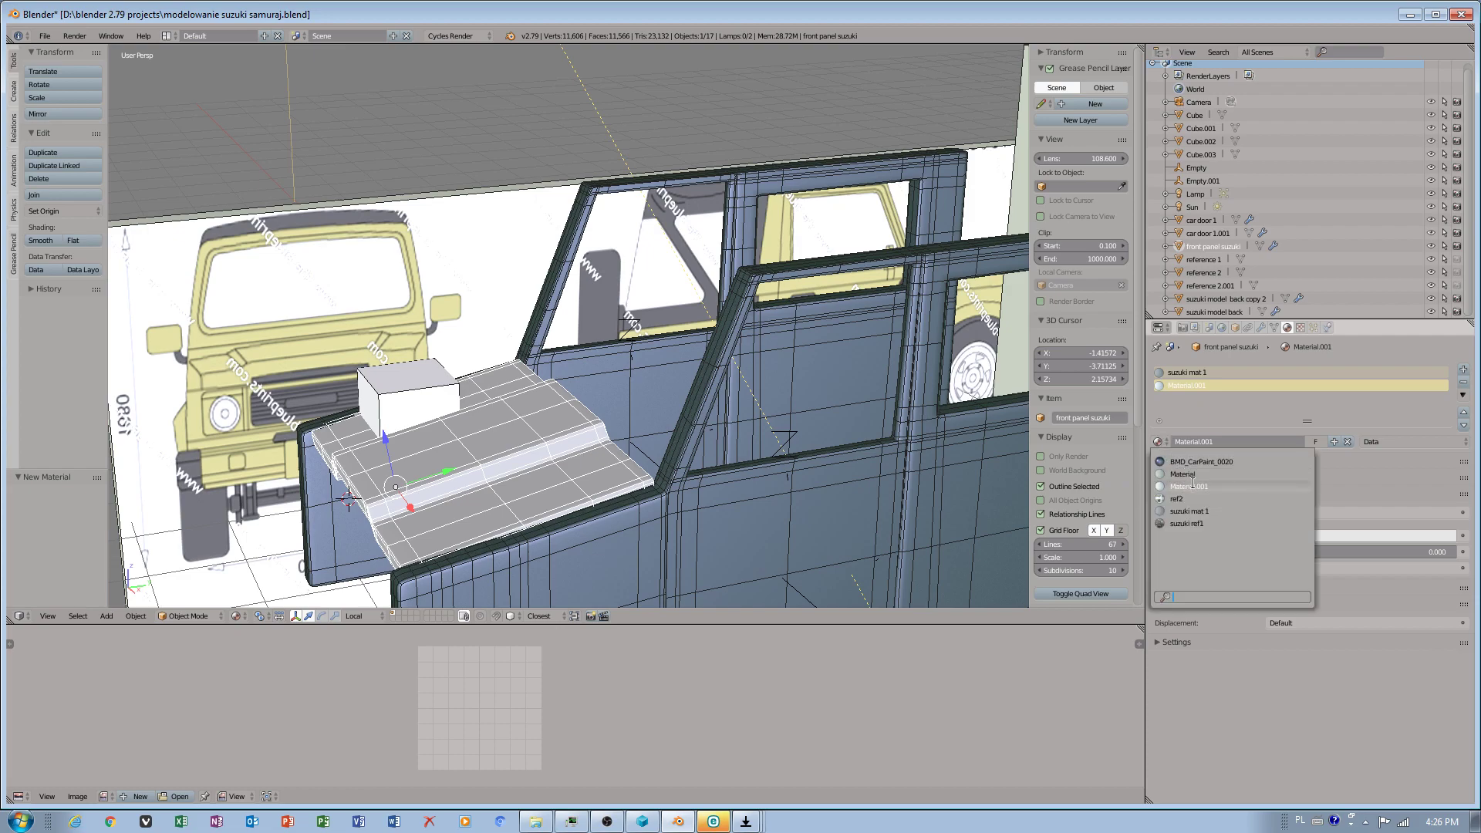
{"action": "left_click", "coordinate": [1201, 462]}
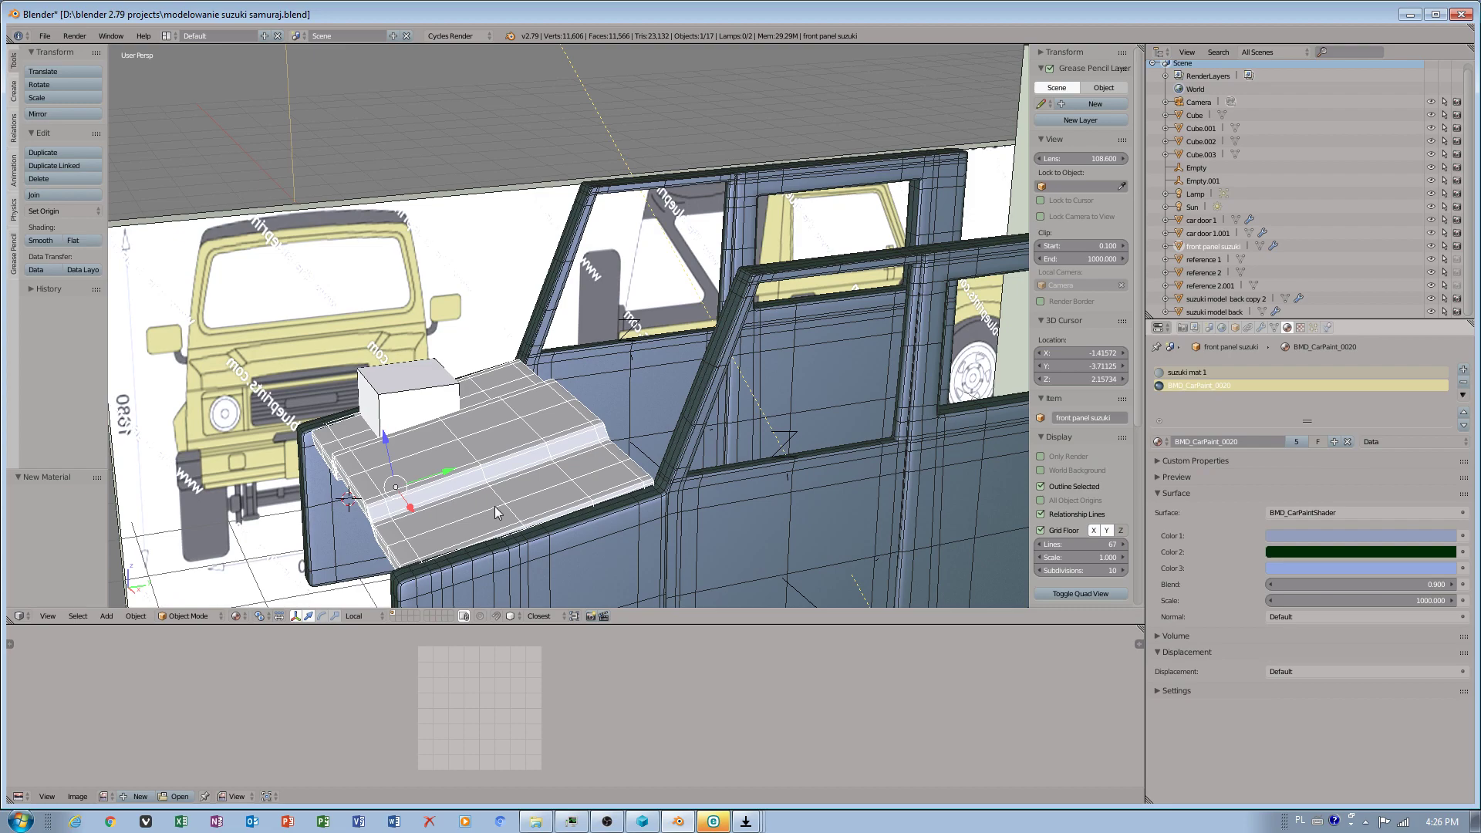
Step: Assign the BMD_CarPaint_0020 material to all faces of the front panel in Edit Mode and return to Object Mode
{"action": "left_click", "coordinate": [192, 615]}
{"action": "left_click", "coordinate": [188, 586]}
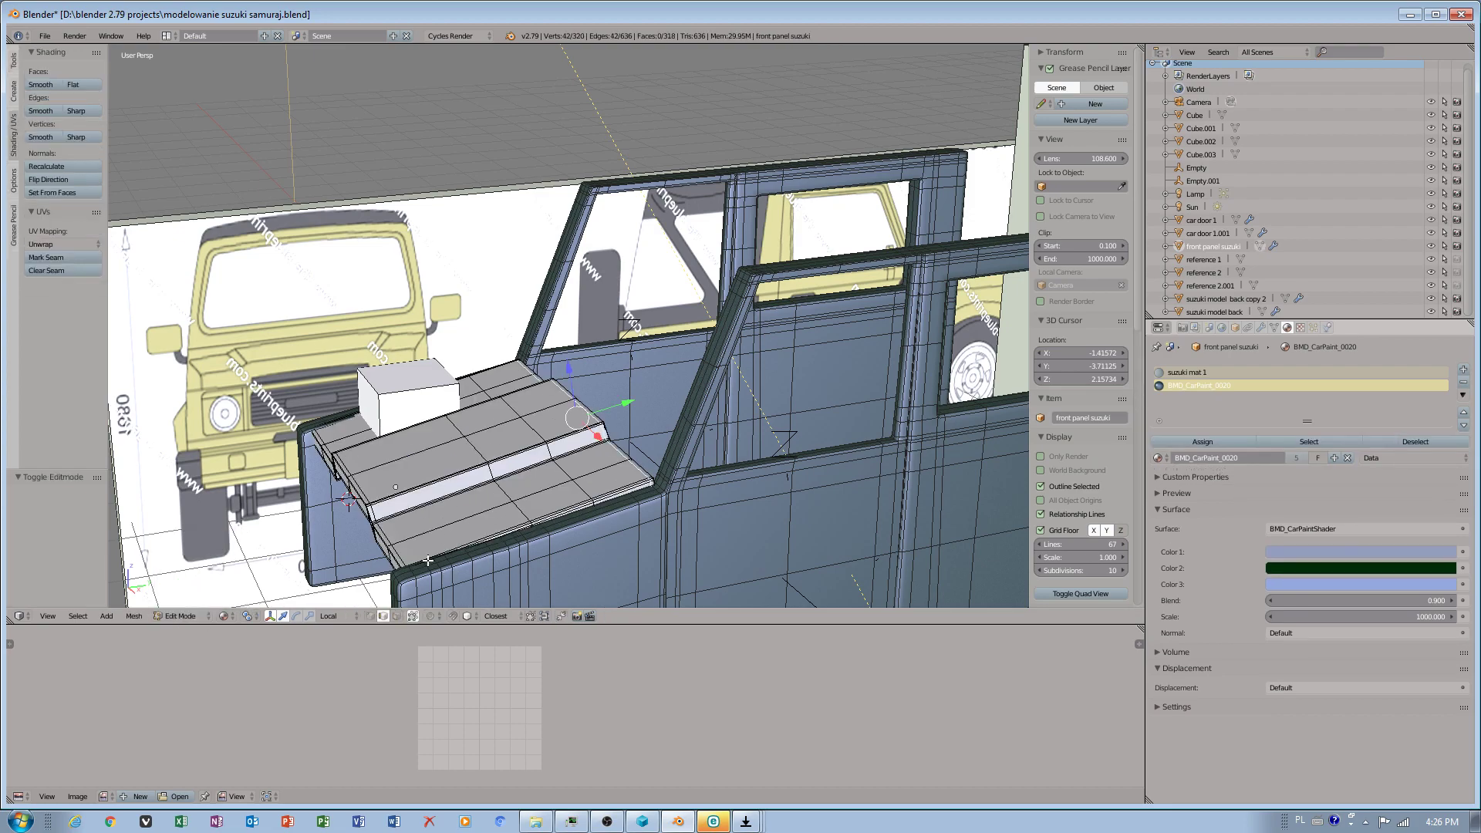
{"action": "right_click", "coordinate": [406, 514]}
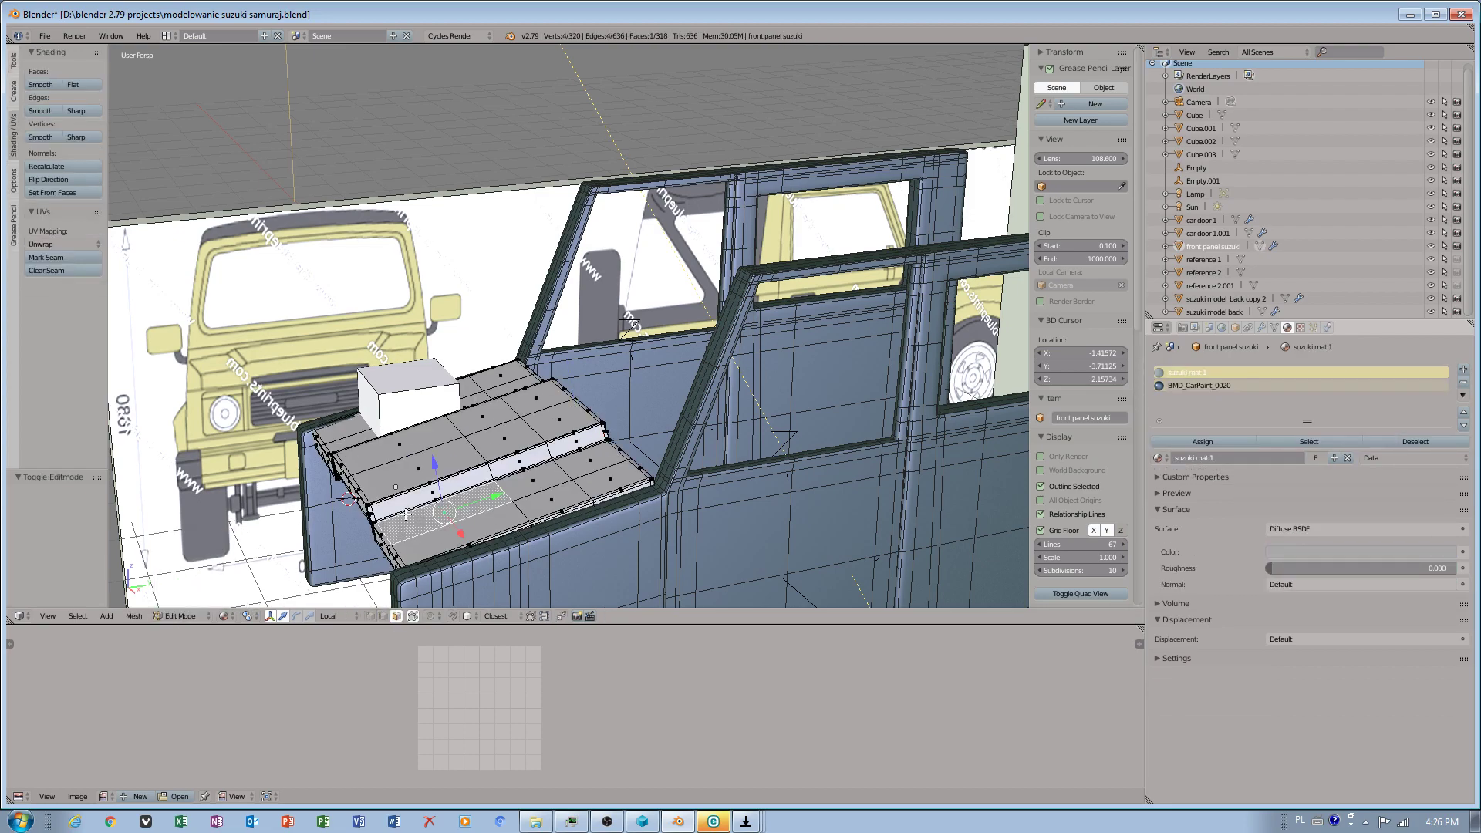
{"action": "key", "text": "a"}
{"action": "left_click", "coordinate": [1202, 441]}
{"action": "left_click", "coordinate": [1199, 385]}
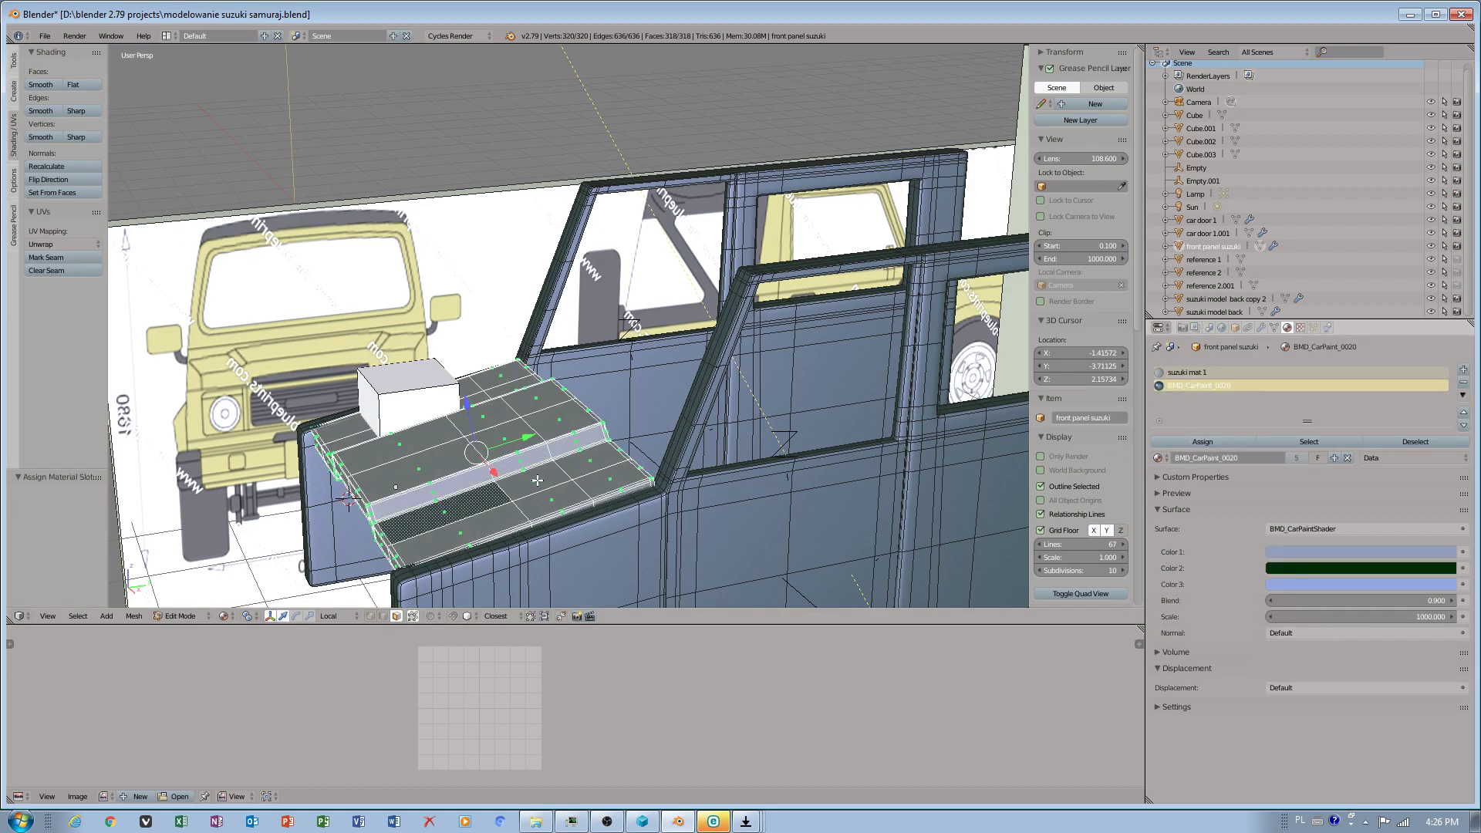
{"action": "left_click", "coordinate": [179, 615]}
{"action": "left_click", "coordinate": [178, 600]}
Step: Show the front panel's modifier settings and save the project file
{"action": "middle_click_drag", "start_coordinate": [494, 479], "coordinate": [617, 478]}
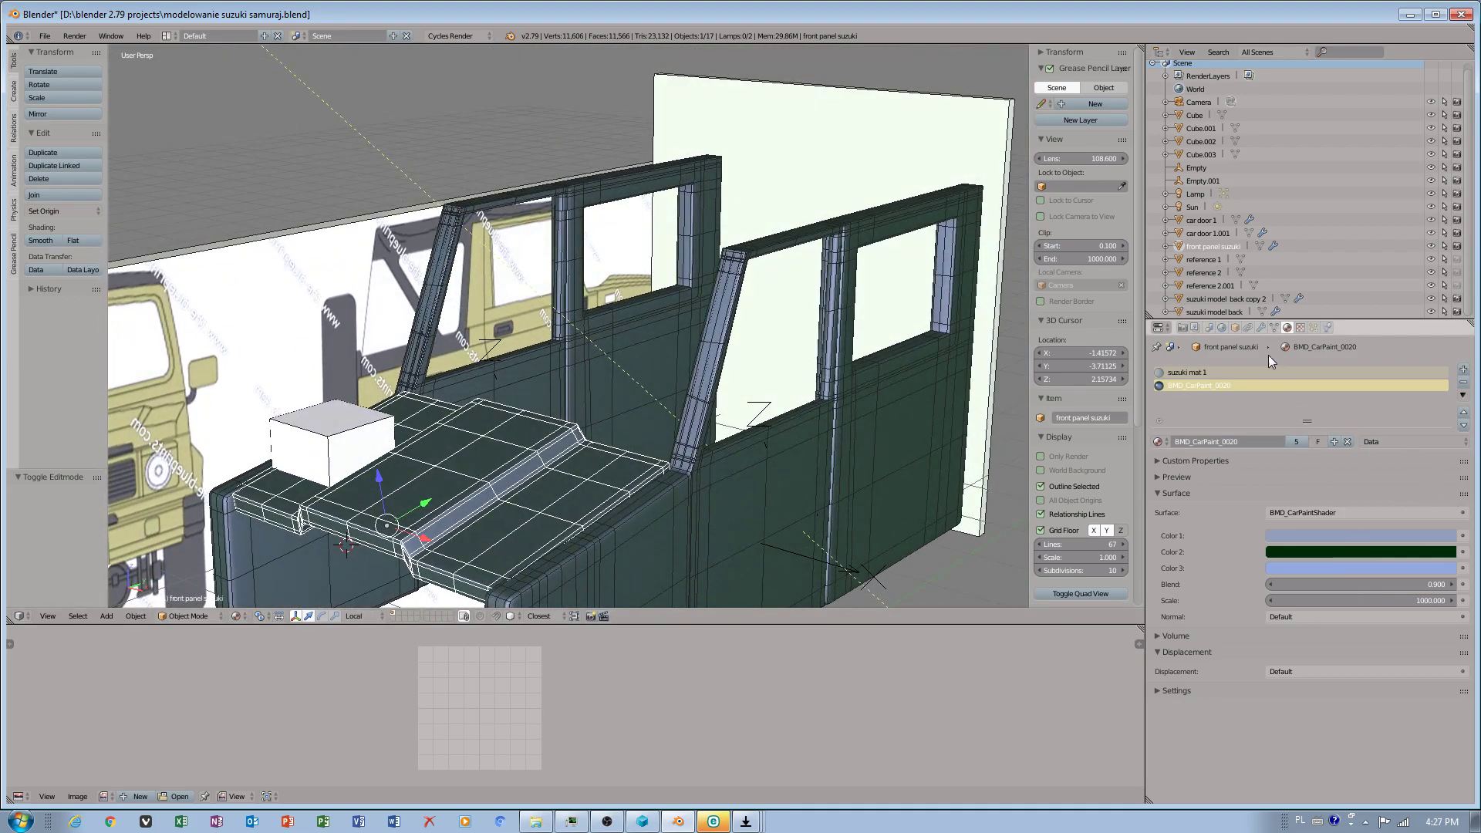
{"action": "left_click", "coordinate": [1262, 327]}
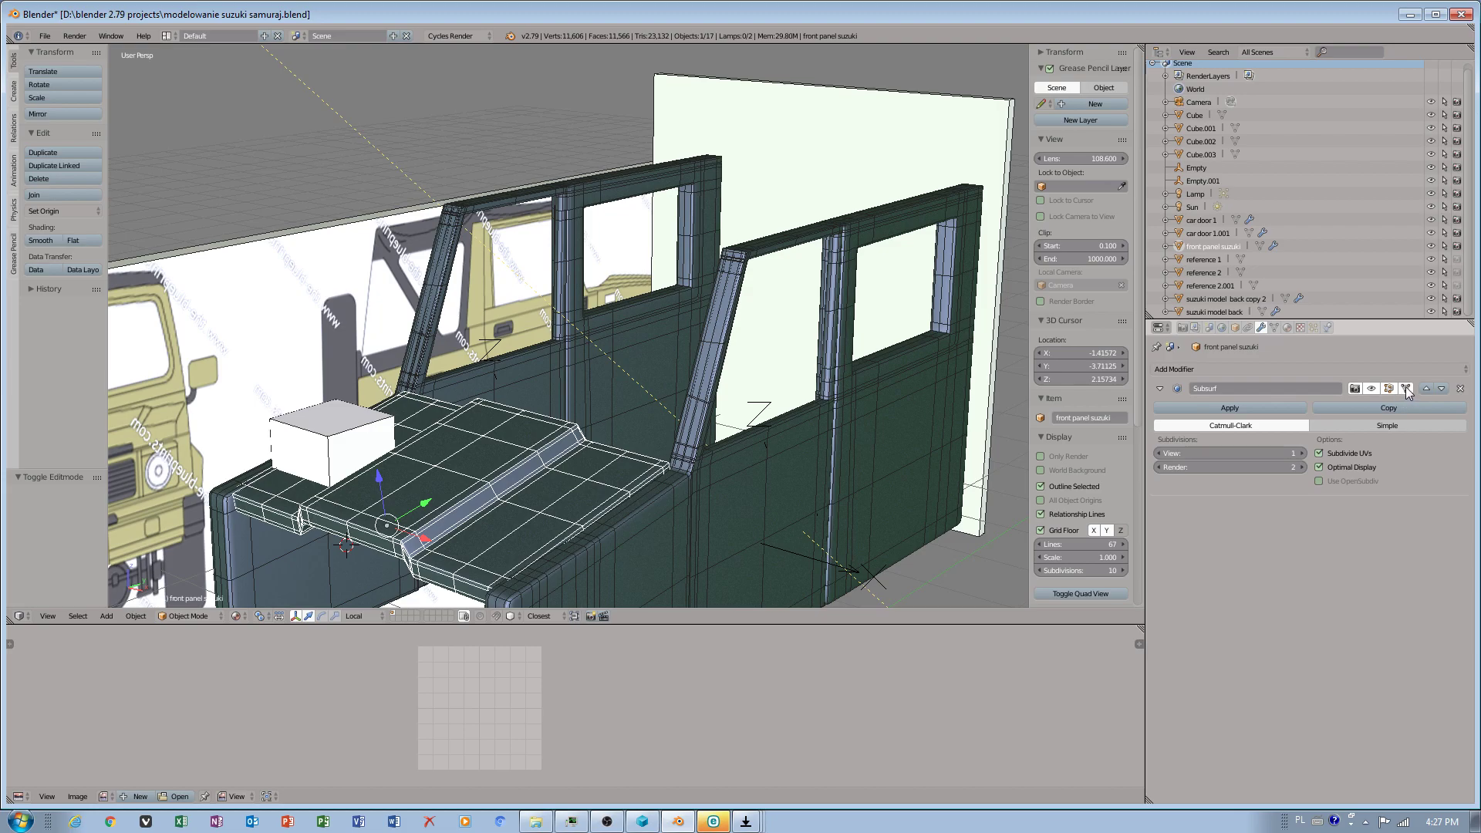
{"action": "middle_click_drag", "start_coordinate": [619, 487], "coordinate": [570, 506]}
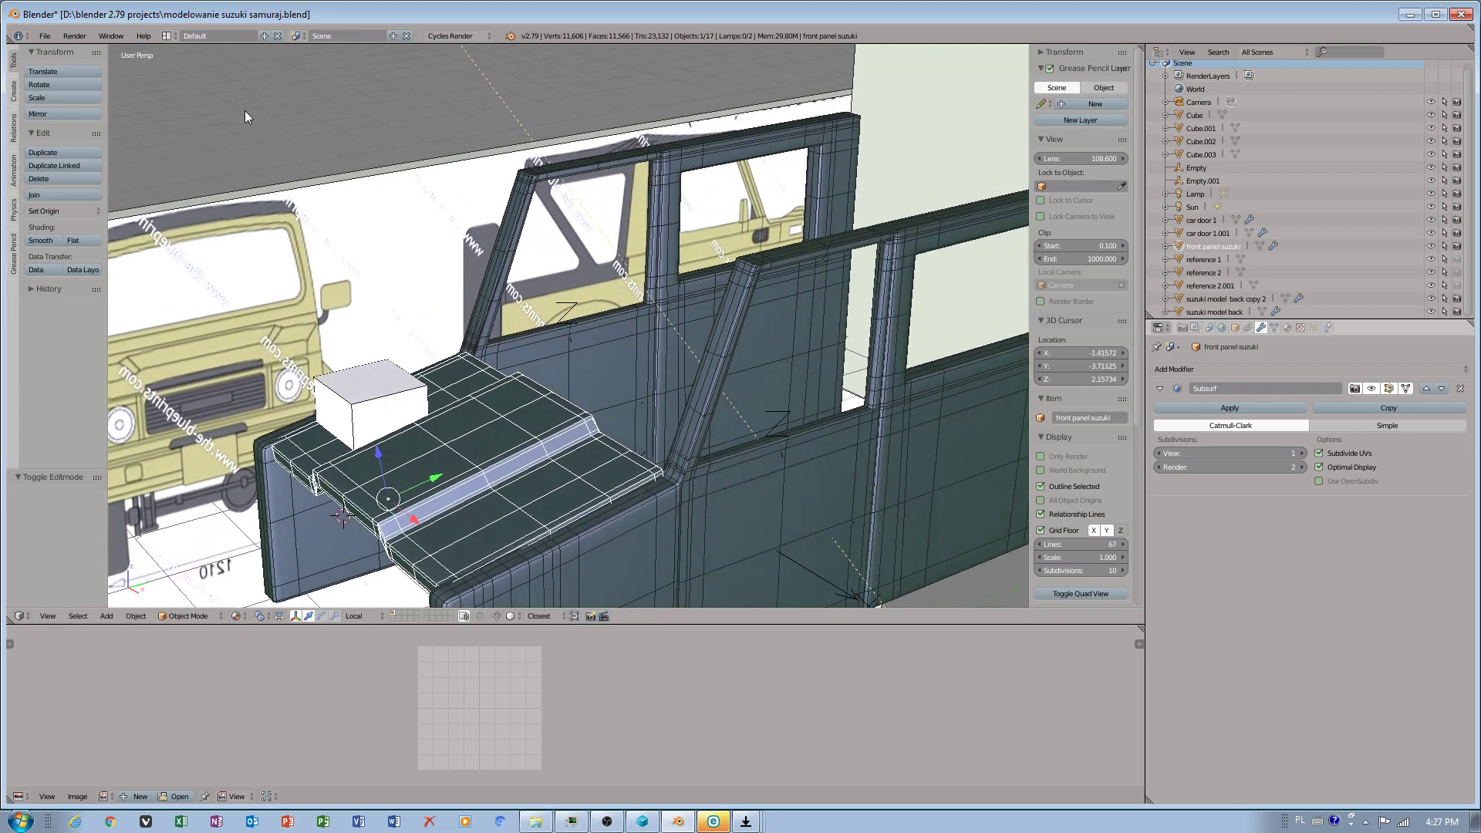
{"action": "left_click", "coordinate": [36, 35]}
{"action": "left_click", "coordinate": [72, 134]}
Step: Move the white cube 1.217 along the Y axis toward the rear of the front panel
{"action": "middle_click_drag", "start_coordinate": [432, 374], "coordinate": [486, 401]}
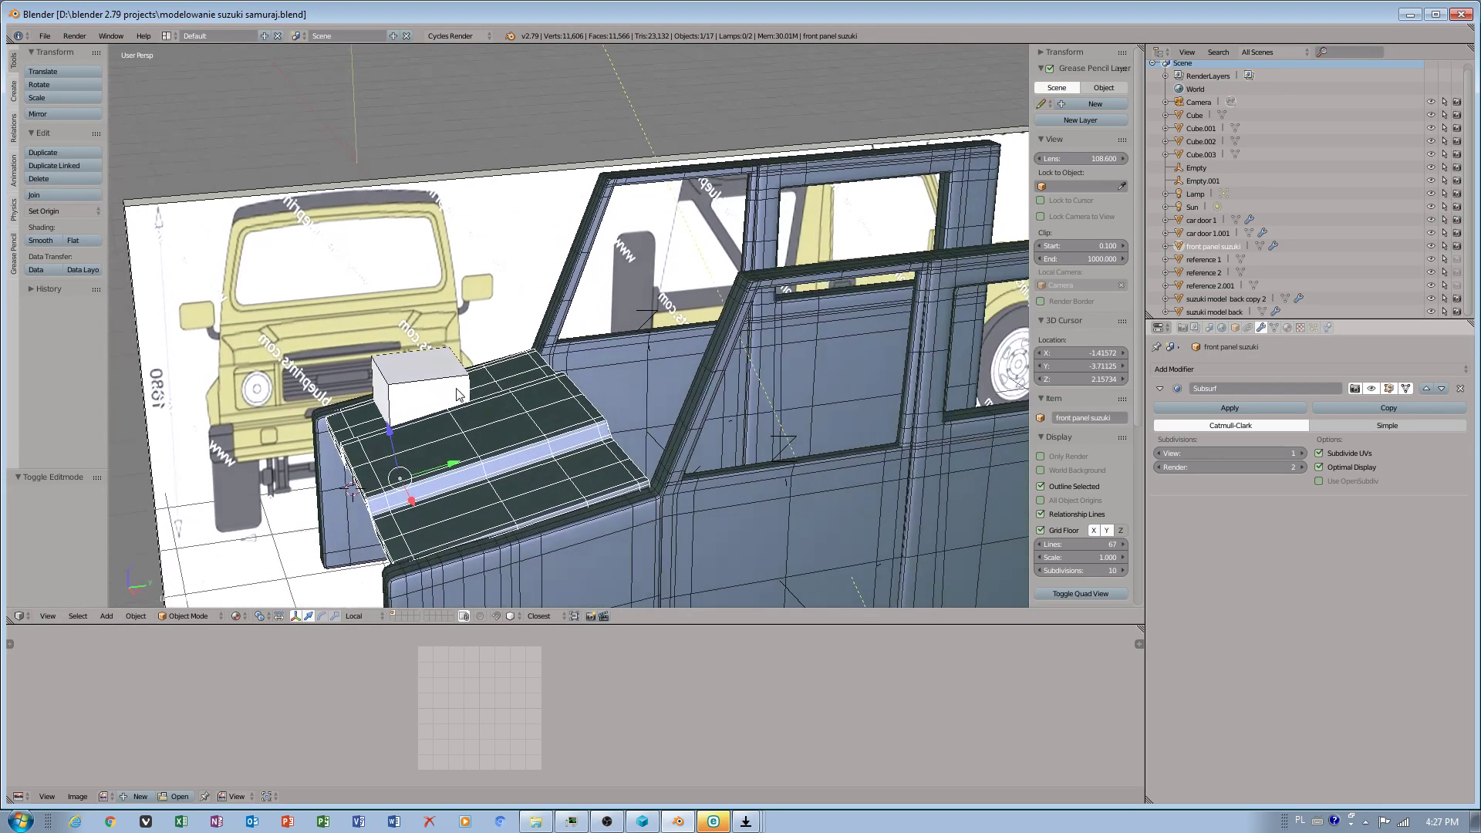
{"action": "right_click", "coordinate": [447, 388]}
{"action": "left_click_drag", "start_coordinate": [451, 400], "coordinate": [583, 384]}
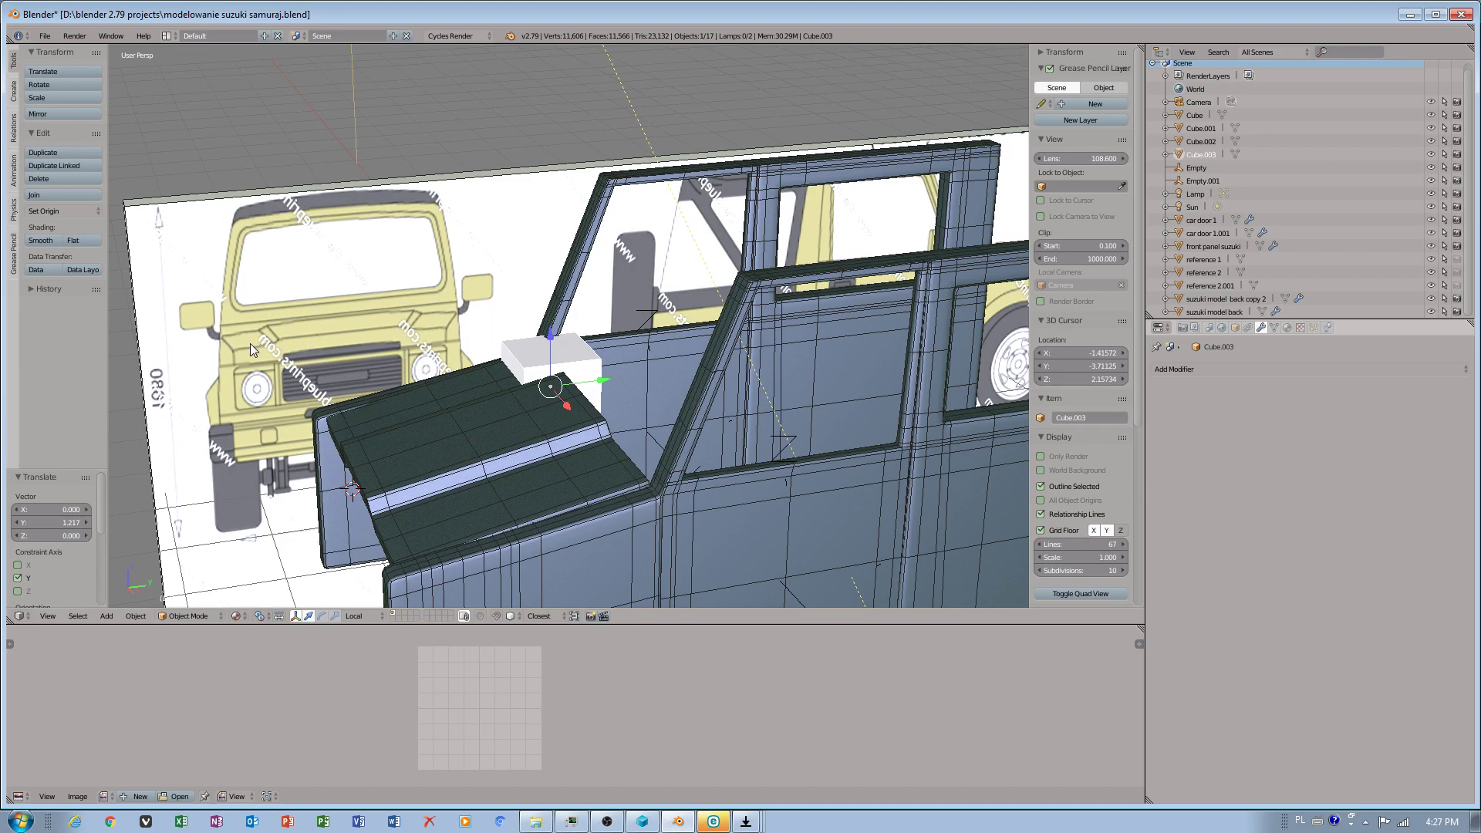
Step: Select the object "reference 2.001" and move it by -1.338 along the Y axis
{"action": "scroll", "coordinate": [308, 383], "scroll_direction": "down", "scroll_amount": 2}
{"action": "mouse_move", "coordinate": [313, 375]}
{"action": "middle_mouse_down"}
{"action": "mouse_move", "coordinate": [344, 381]}
{"action": "mouse_move", "coordinate": [313, 375]}
{"action": "middle_mouse_up"}
{"action": "right_click", "coordinate": [313, 374]}
{"action": "left_click_drag", "start_coordinate": [713, 465], "coordinate": [624, 428]}
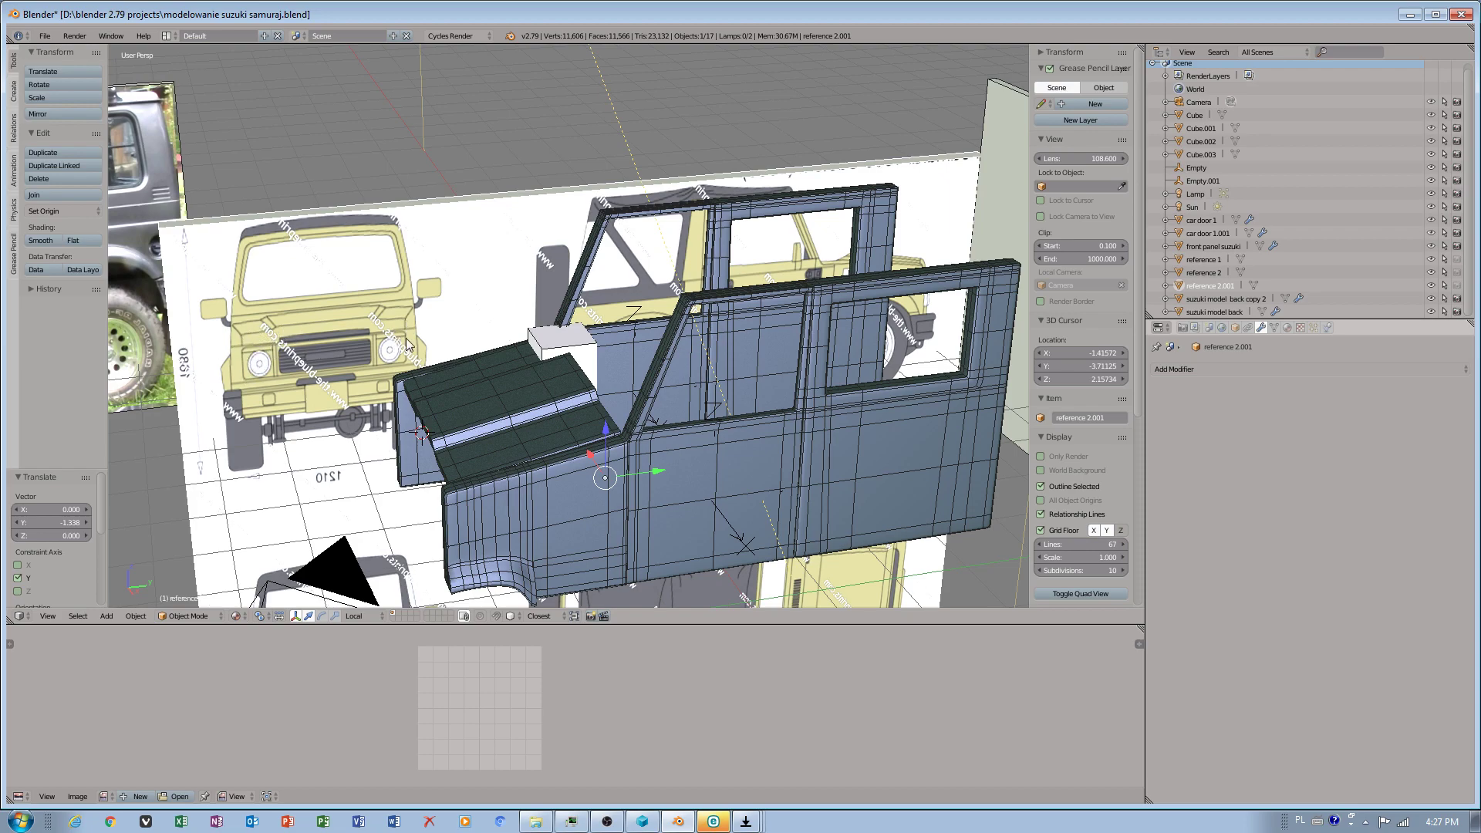
Step: Select the front panel, rotate it slightly, and shift it by -0.060 along its Y axis to fit the body
{"action": "right_click", "coordinate": [533, 445]}
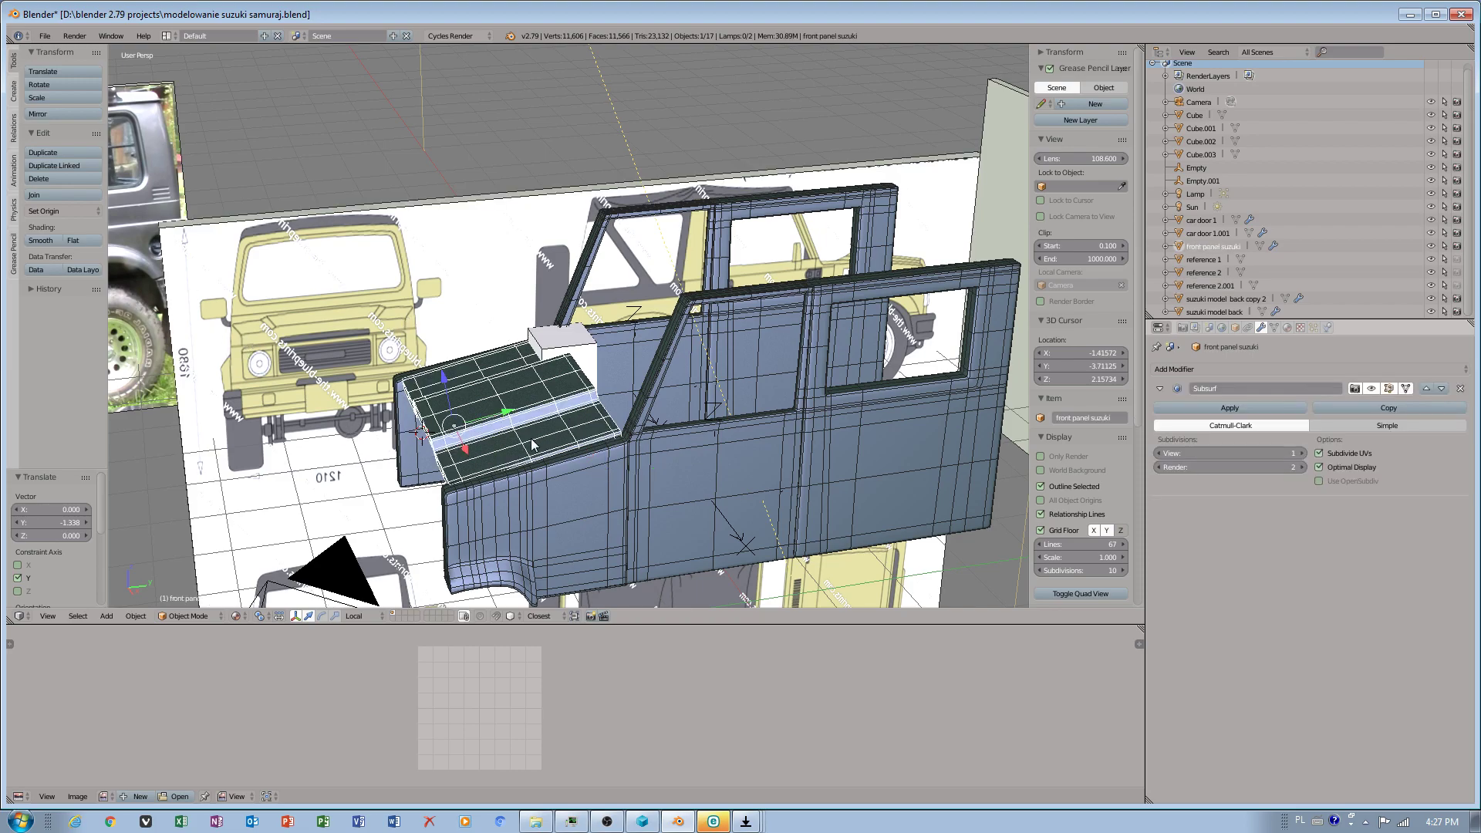
{"action": "key", "text": "e"}
{"action": "left_click_drag", "start_coordinate": [466, 378], "coordinate": [463, 394]}
{"action": "middle_click_drag", "start_coordinate": [463, 394], "coordinate": [464, 447]}
{"action": "key", "text": "w"}
{"action": "left_click_drag", "start_coordinate": [473, 434], "coordinate": [470, 437]}
{"action": "middle_click_drag", "start_coordinate": [651, 442], "coordinate": [588, 412]}
{"action": "scroll", "coordinate": [613, 411], "scroll_direction": "up", "scroll_amount": 2}
{"action": "middle_click_drag", "start_coordinate": [517, 346], "coordinate": [539, 418], "text": "shift"}
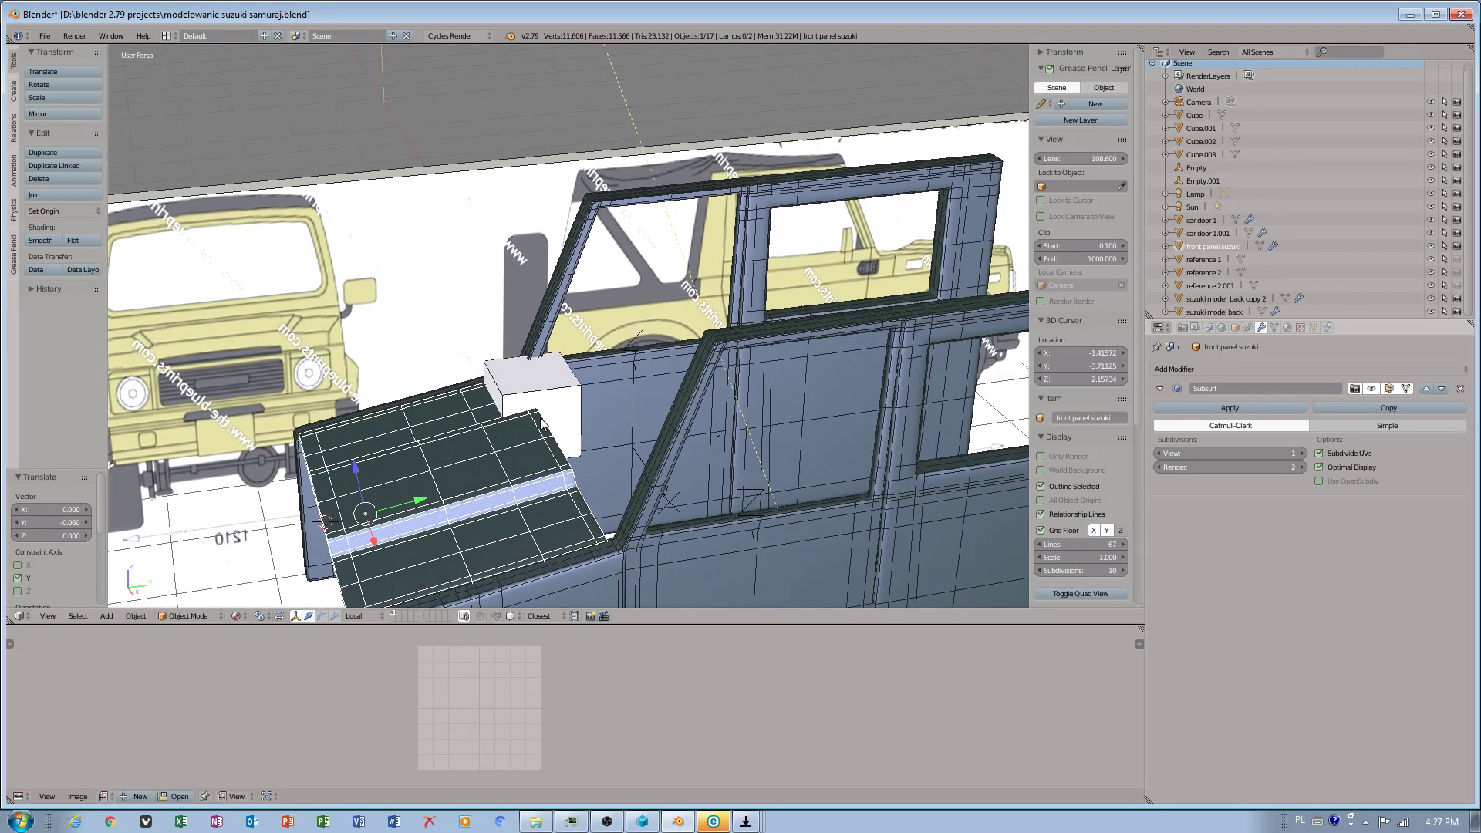
Step: Select the white cube, rotate it -28.6° about its local X axis, and scale it by 0.251 along its local Y axis
{"action": "right_click", "coordinate": [557, 408]}
{"action": "left_click_drag", "start_coordinate": [556, 407], "coordinate": [543, 369]}
{"action": "key", "text": "e"}
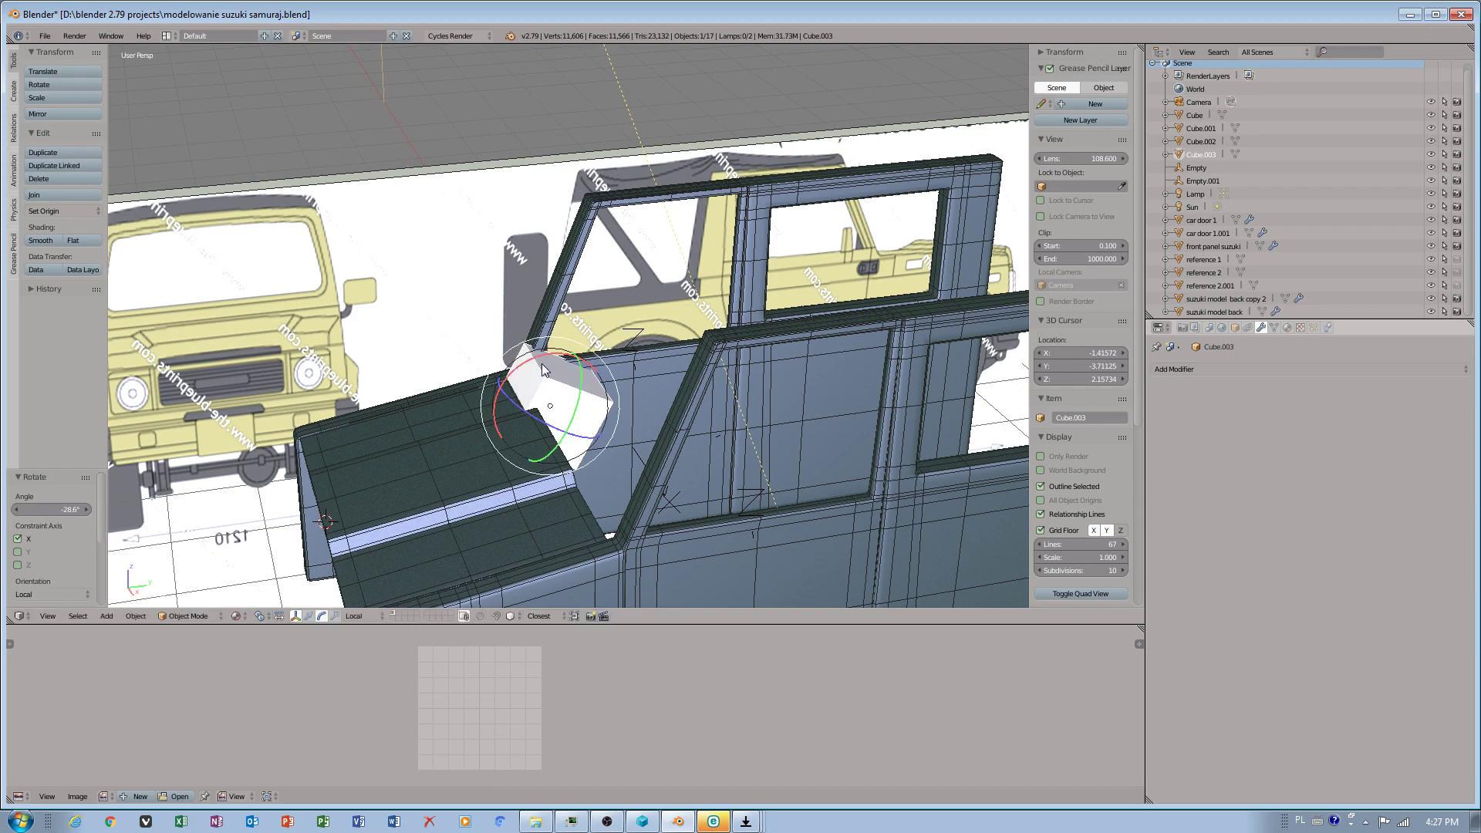
{"action": "key", "text": "s"}
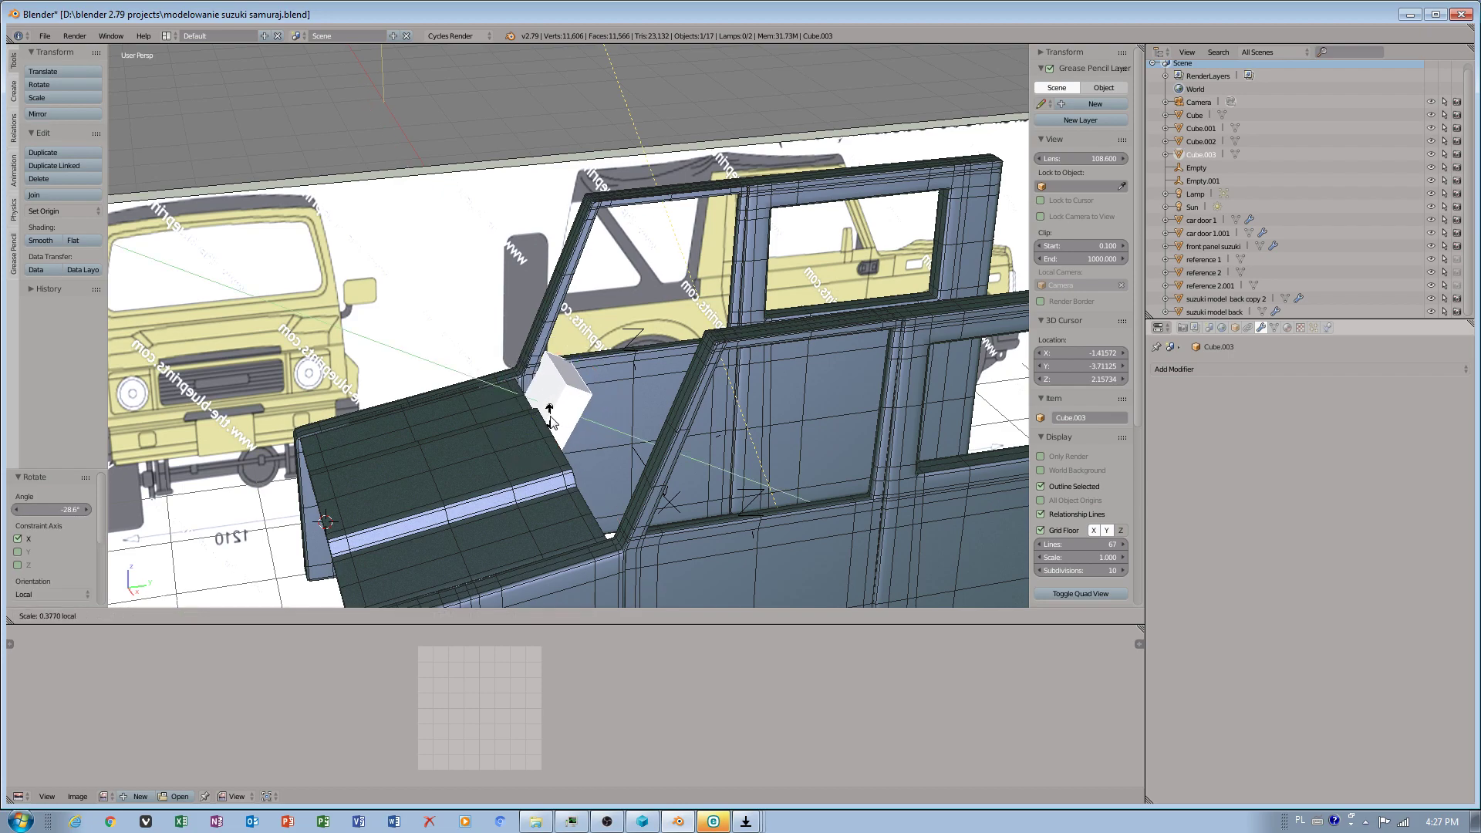
{"action": "left_click", "coordinate": [554, 418]}
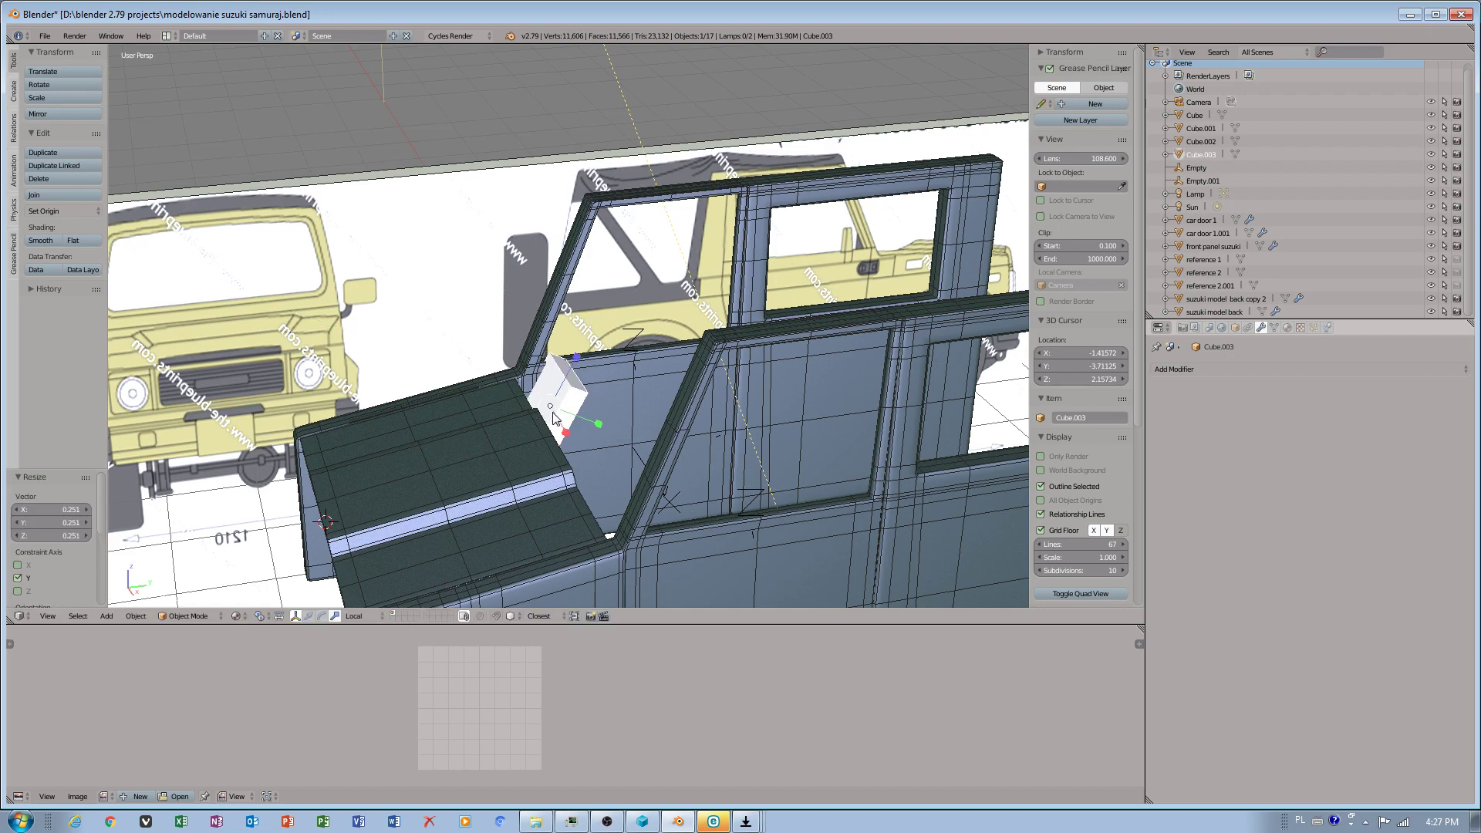
Step: In Edit Mode, move the cube's whole mesh up along Z beside the windshield pillar and rotate it 3.82° about X
{"action": "left_click", "coordinate": [189, 617]}
{"action": "left_click", "coordinate": [193, 596]}
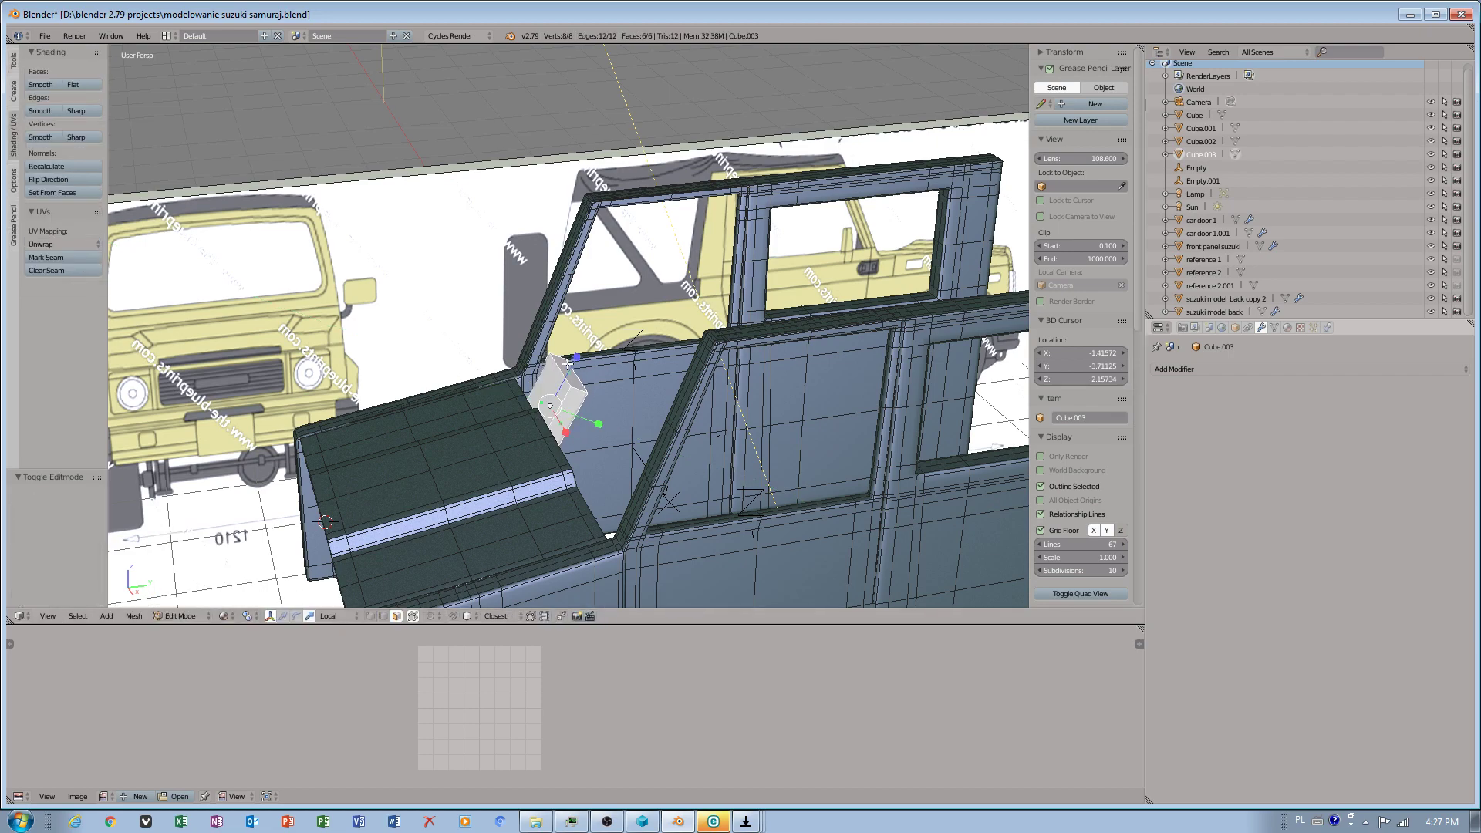
{"action": "key", "text": "a"}
{"action": "key", "text": "a"}
{"action": "key", "text": "g"}
{"action": "key", "text": "z"}
{"action": "key", "text": "z"}
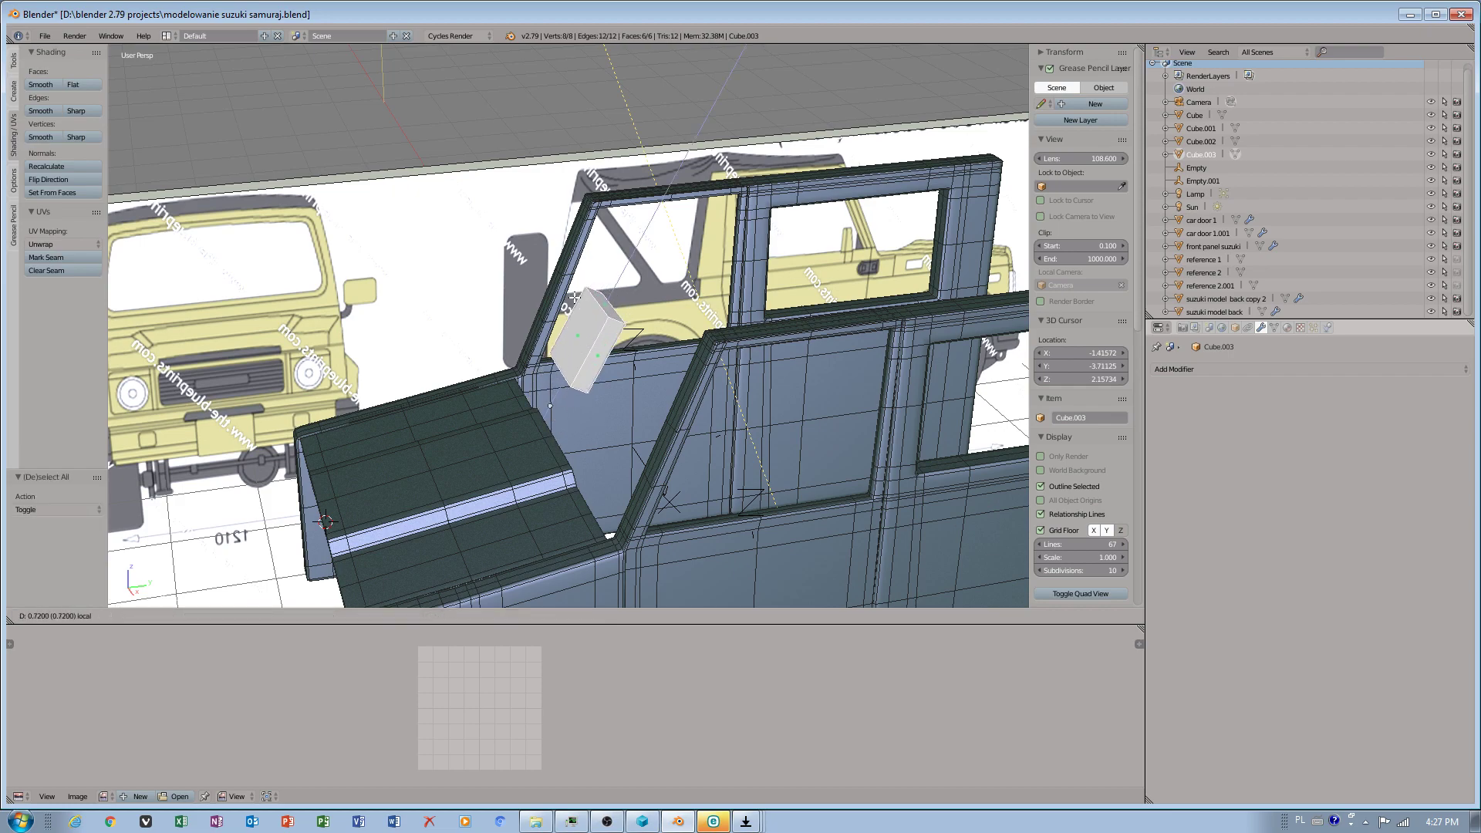
{"action": "left_click", "coordinate": [572, 340]}
{"action": "key", "text": "g"}
{"action": "key", "text": "z"}
{"action": "key", "text": "z"}
{"action": "mouse_move", "coordinate": [573, 340]}
{"action": "left_mouse_down"}
{"action": "mouse_move", "coordinate": [595, 326]}
{"action": "mouse_move", "coordinate": [582, 328]}
{"action": "left_mouse_up"}
{"action": "left_click", "coordinate": [296, 617]}
{"action": "left_click_drag", "start_coordinate": [506, 278], "coordinate": [500, 284]}
{"action": "left_click", "coordinate": [78, 616]}
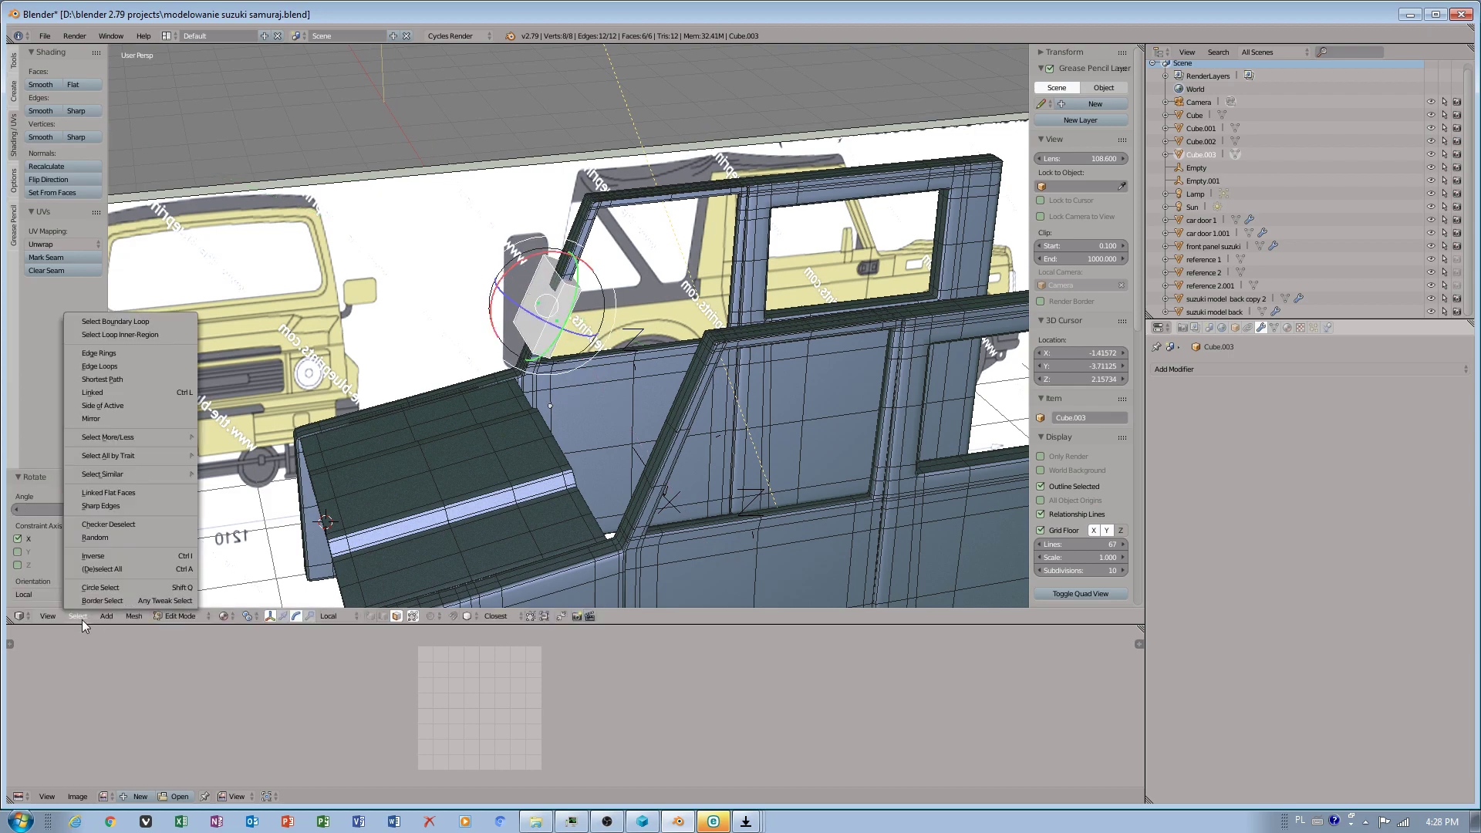
{"action": "mouse_move", "coordinate": [123, 456]}
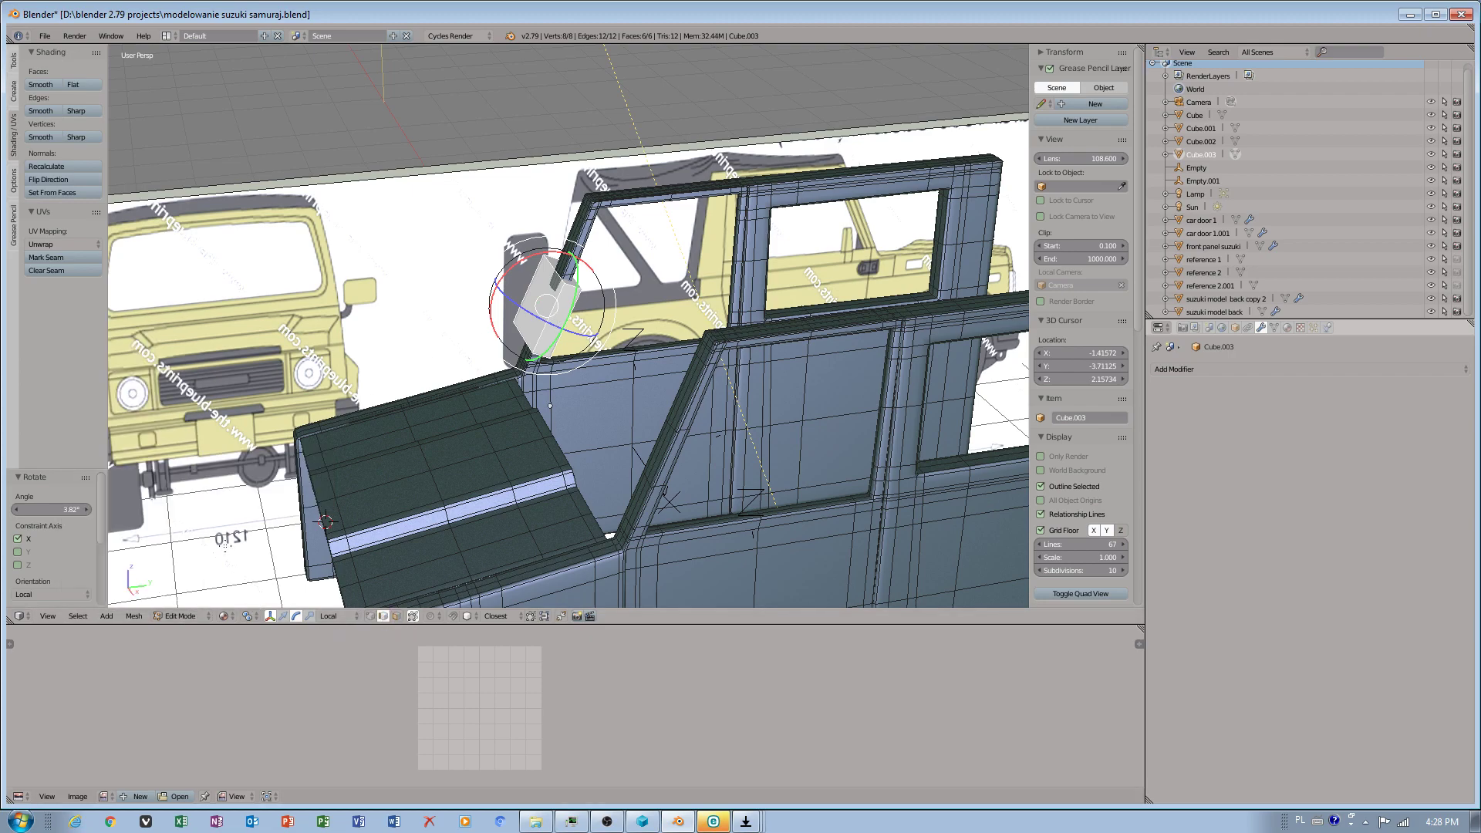
{"action": "left_click", "coordinate": [78, 616]}
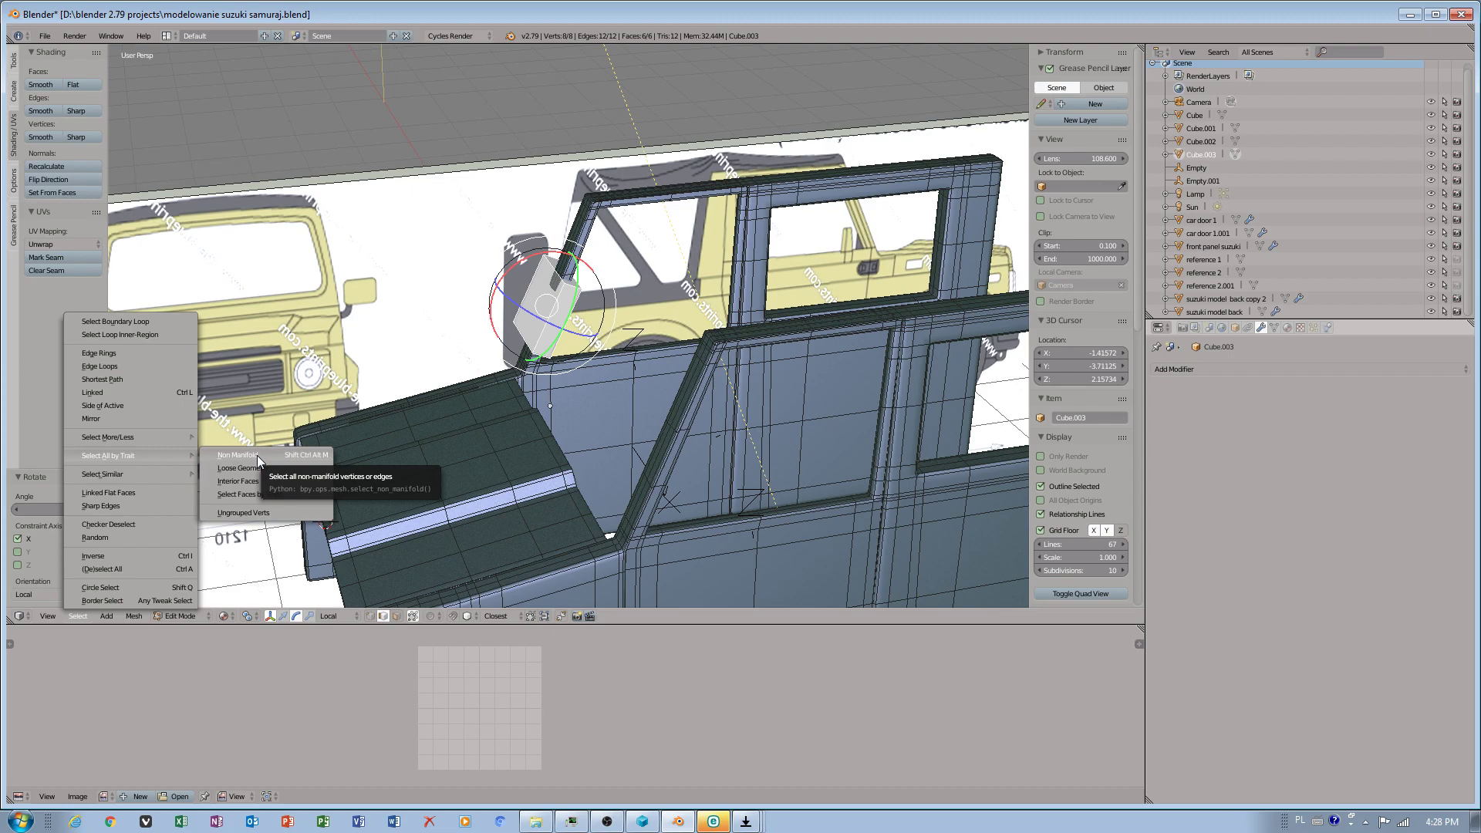
{"action": "mouse_move", "coordinate": [374, 389]}
{"action": "middle_mouse_down"}
{"action": "mouse_move", "coordinate": [469, 447]}
{"action": "mouse_move", "coordinate": [650, 373]}
{"action": "mouse_move", "coordinate": [379, 404]}
{"action": "middle_mouse_up"}
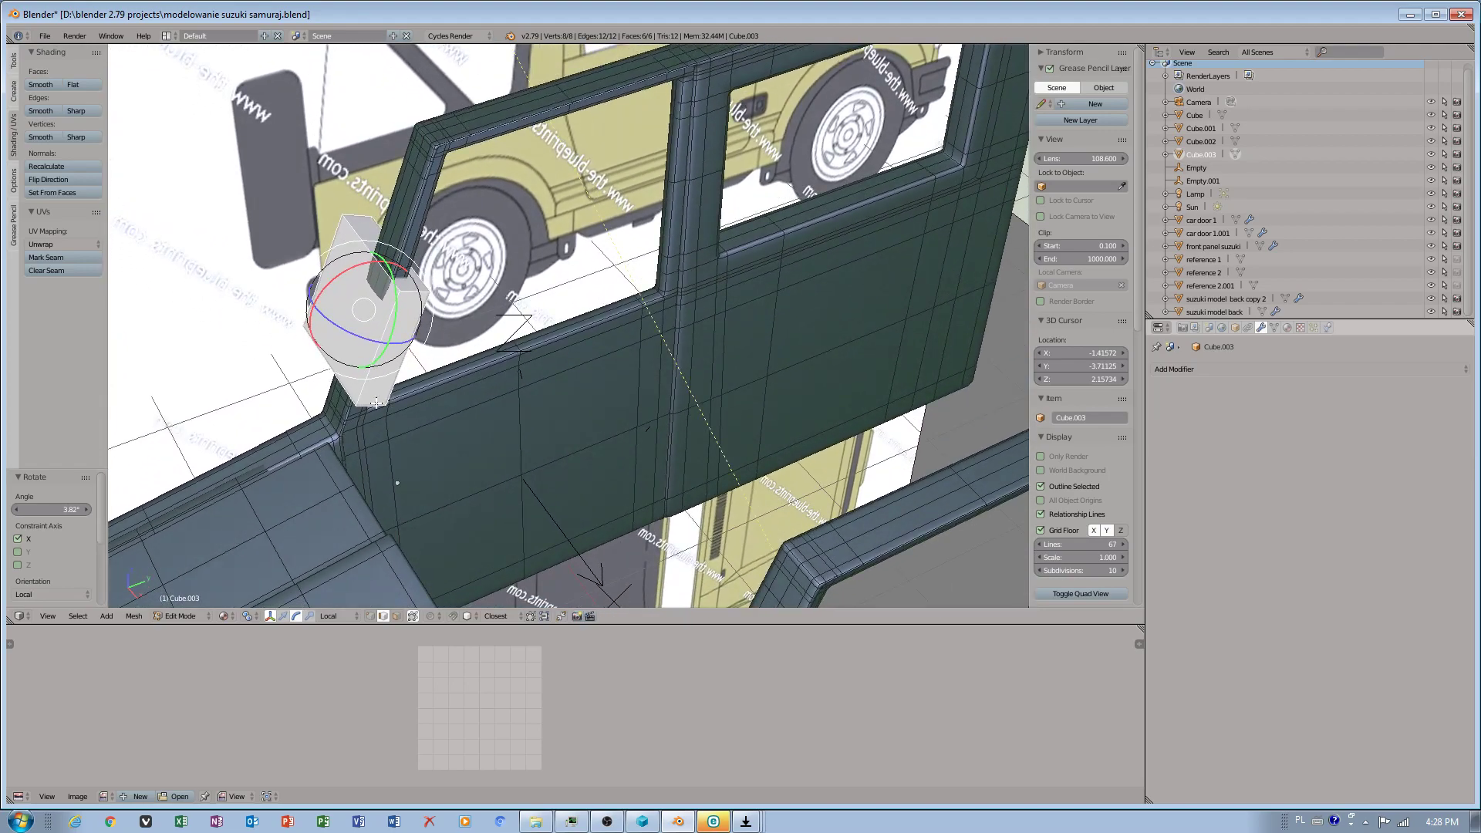
Step: Switch to face selection, select the whole mesh, and rotate it 3.4° about X to follow the windshield pillar's slope
{"action": "left_click", "coordinate": [397, 615]}
{"action": "key", "text": "a"}
{"action": "left_click_drag", "start_coordinate": [381, 331], "coordinate": [439, 382]}
{"action": "key", "text": "ctrl+alt+g"}
{"action": "key", "text": "ctrl+alt+r"}
{"action": "left_click_drag", "start_coordinate": [383, 331], "coordinate": [381, 334]}
{"action": "key", "text": "ctrl+alt+s"}
{"action": "middle_click_drag", "start_coordinate": [427, 421], "coordinate": [402, 381]}
{"action": "key", "text": "KP_Decimal"}
{"action": "middle_click_drag", "start_coordinate": [648, 386], "coordinate": [576, 313]}
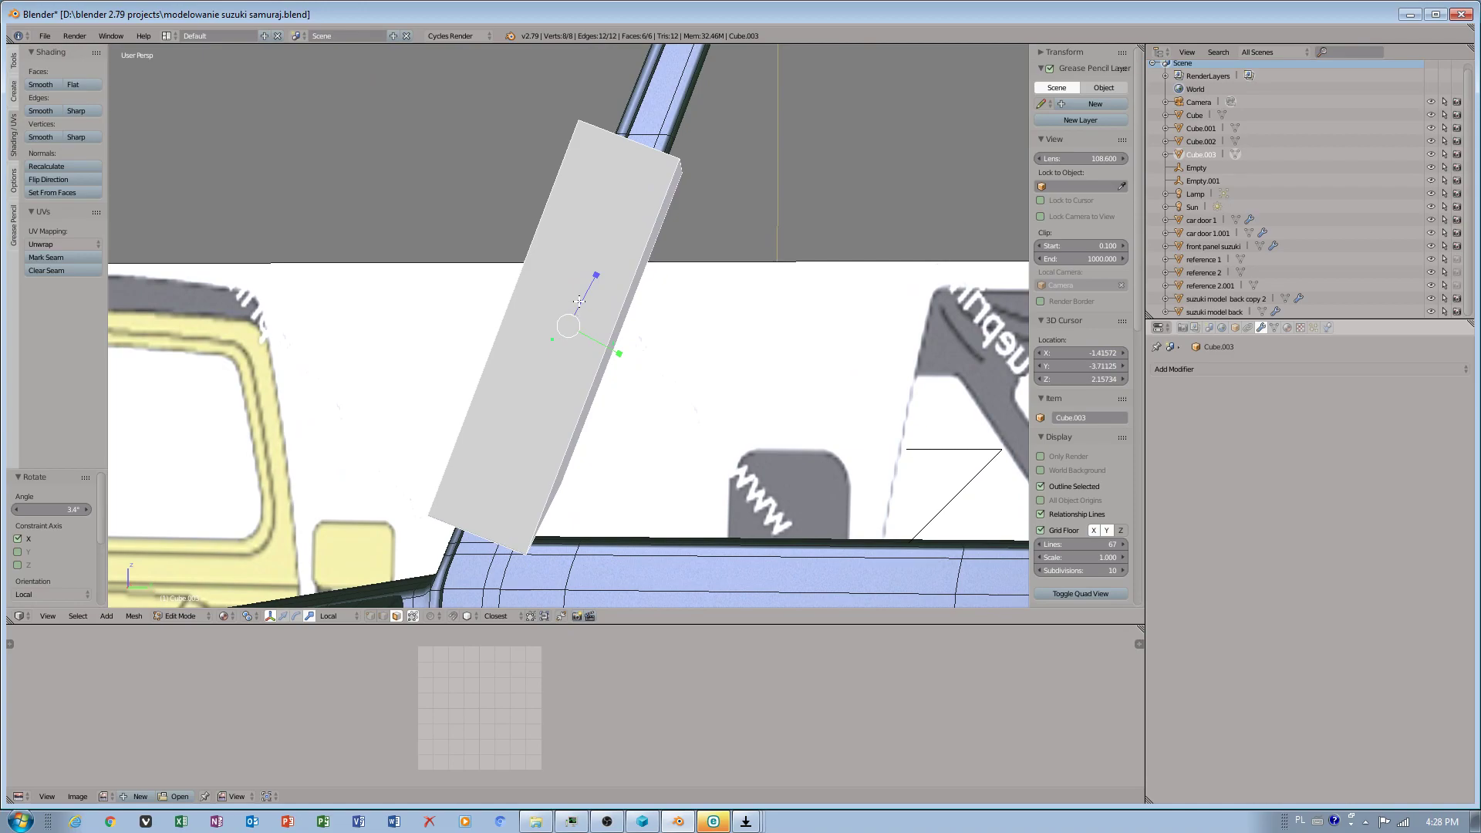
Step: Try the Gimbal transform orientation and settle on Normal
{"action": "left_click", "coordinate": [332, 615]}
{"action": "left_click", "coordinate": [340, 580]}
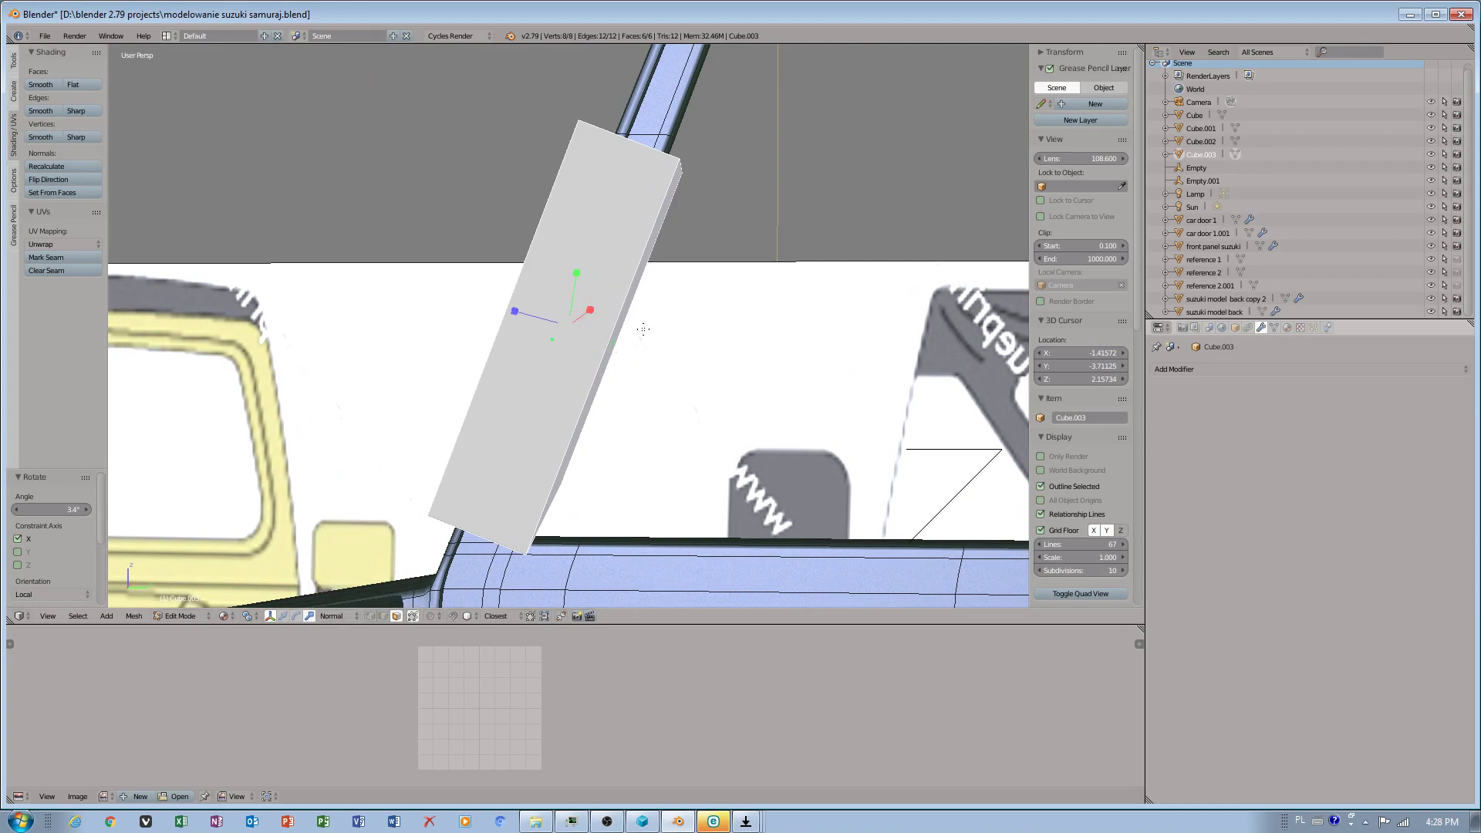
{"action": "left_click", "coordinate": [333, 616]}
{"action": "left_click", "coordinate": [331, 559]}
{"action": "left_click", "coordinate": [335, 617]}
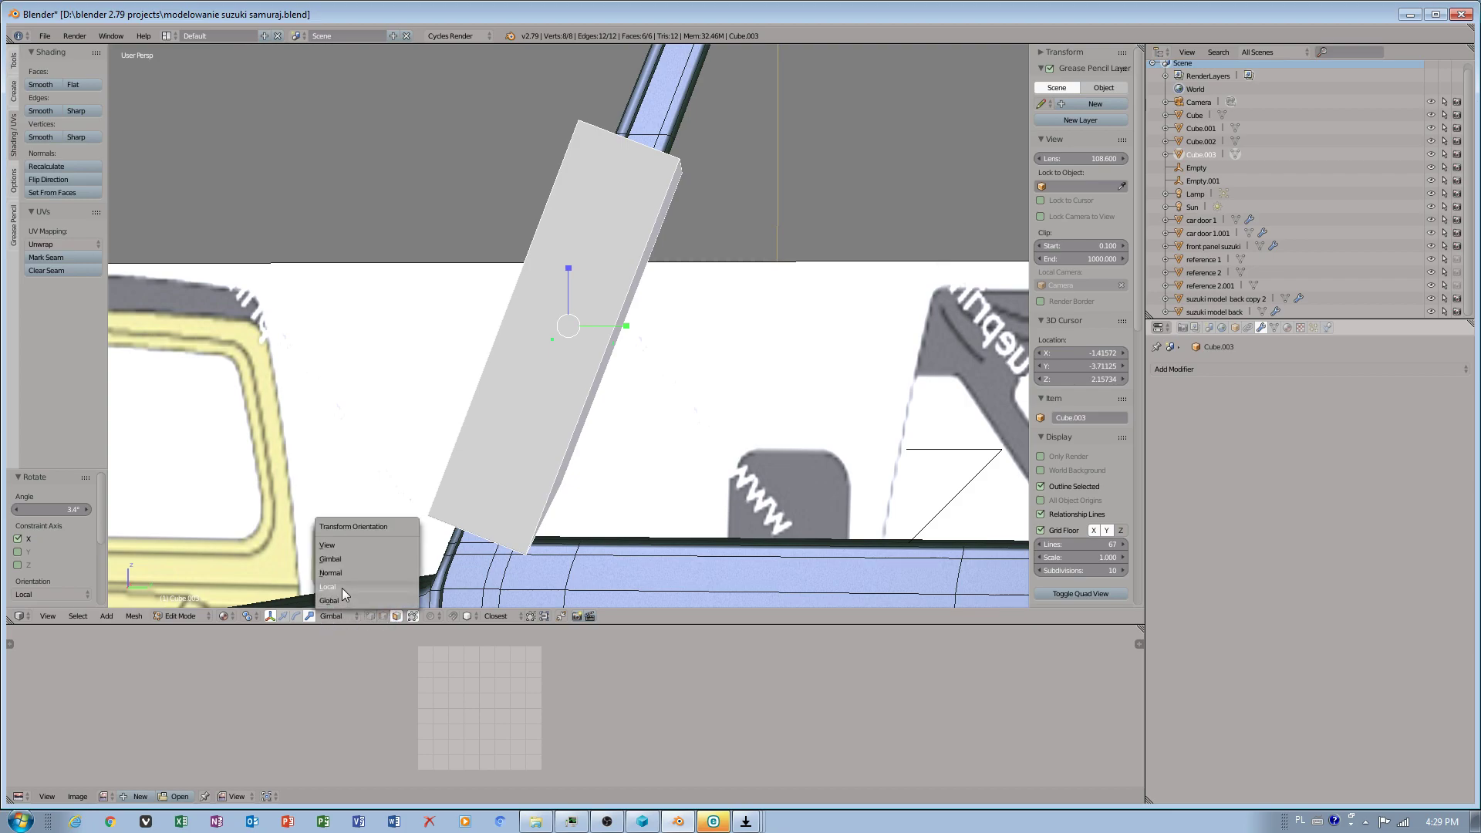
{"action": "left_click", "coordinate": [332, 573]}
Step: Select the mesh's front face and shift it slightly along its normal and Y axes to fit the windshield pillar
{"action": "middle_click_drag", "start_coordinate": [533, 379], "coordinate": [587, 378]}
{"action": "left_click", "coordinate": [283, 617]}
{"action": "right_click", "coordinate": [508, 362]}
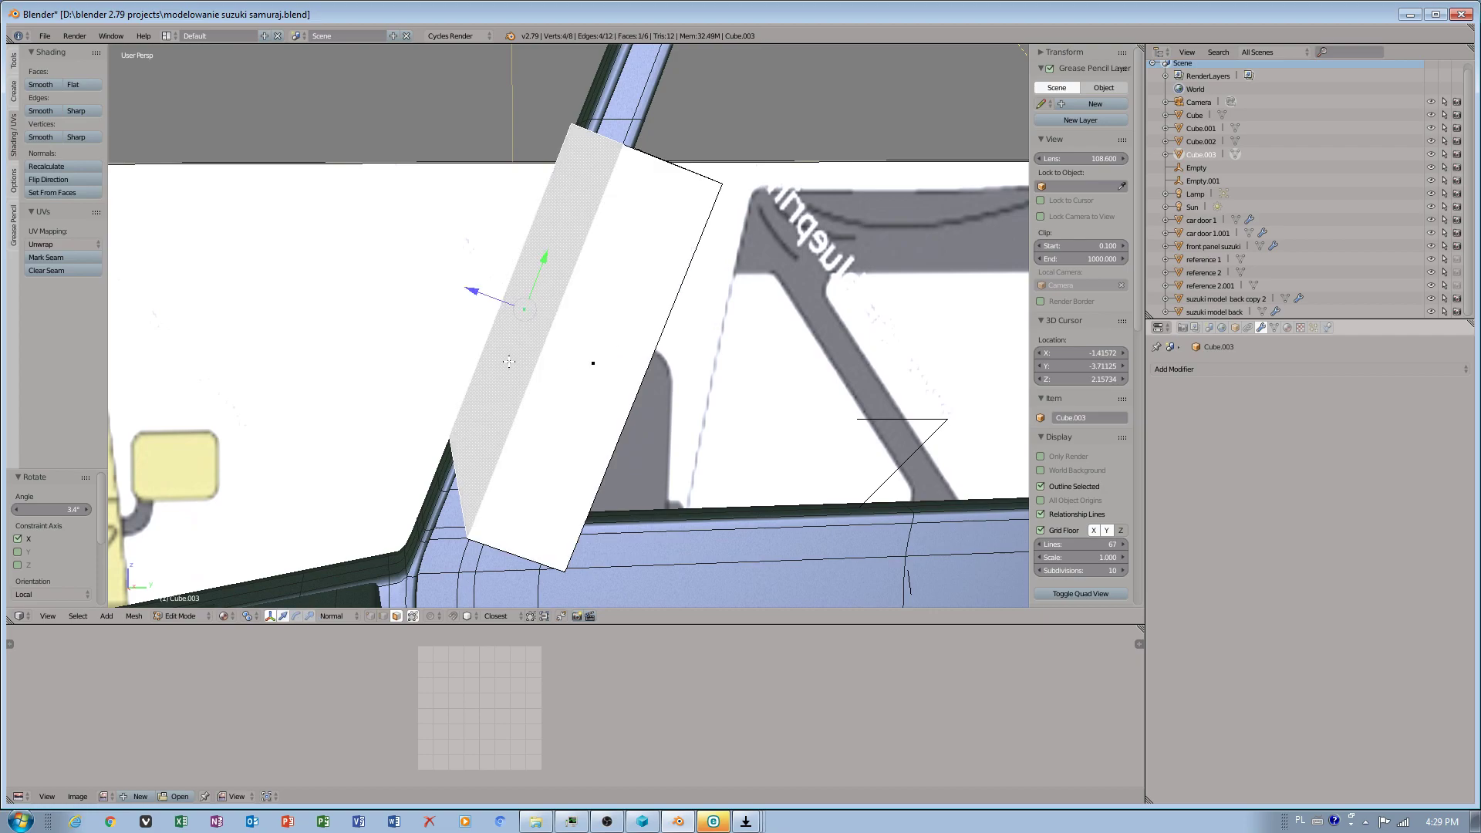
{"action": "left_click_drag", "start_coordinate": [503, 301], "coordinate": [538, 313]}
{"action": "mouse_move", "coordinate": [591, 317]}
{"action": "middle_mouse_down"}
{"action": "mouse_move", "coordinate": [599, 331]}
{"action": "mouse_move", "coordinate": [579, 321]}
{"action": "middle_mouse_up"}
{"action": "left_click_drag", "start_coordinate": [531, 300], "coordinate": [580, 280]}
{"action": "middle_click_drag", "start_coordinate": [579, 280], "coordinate": [644, 308]}
{"action": "left_click_drag", "start_coordinate": [584, 266], "coordinate": [586, 261]}
{"action": "middle_click_drag", "start_coordinate": [587, 262], "coordinate": [322, 220]}
Step: Select the mesh's inner side face and move it 2.249 along local X to stretch the block across the windshield opening
{"action": "right_click", "coordinate": [506, 289]}
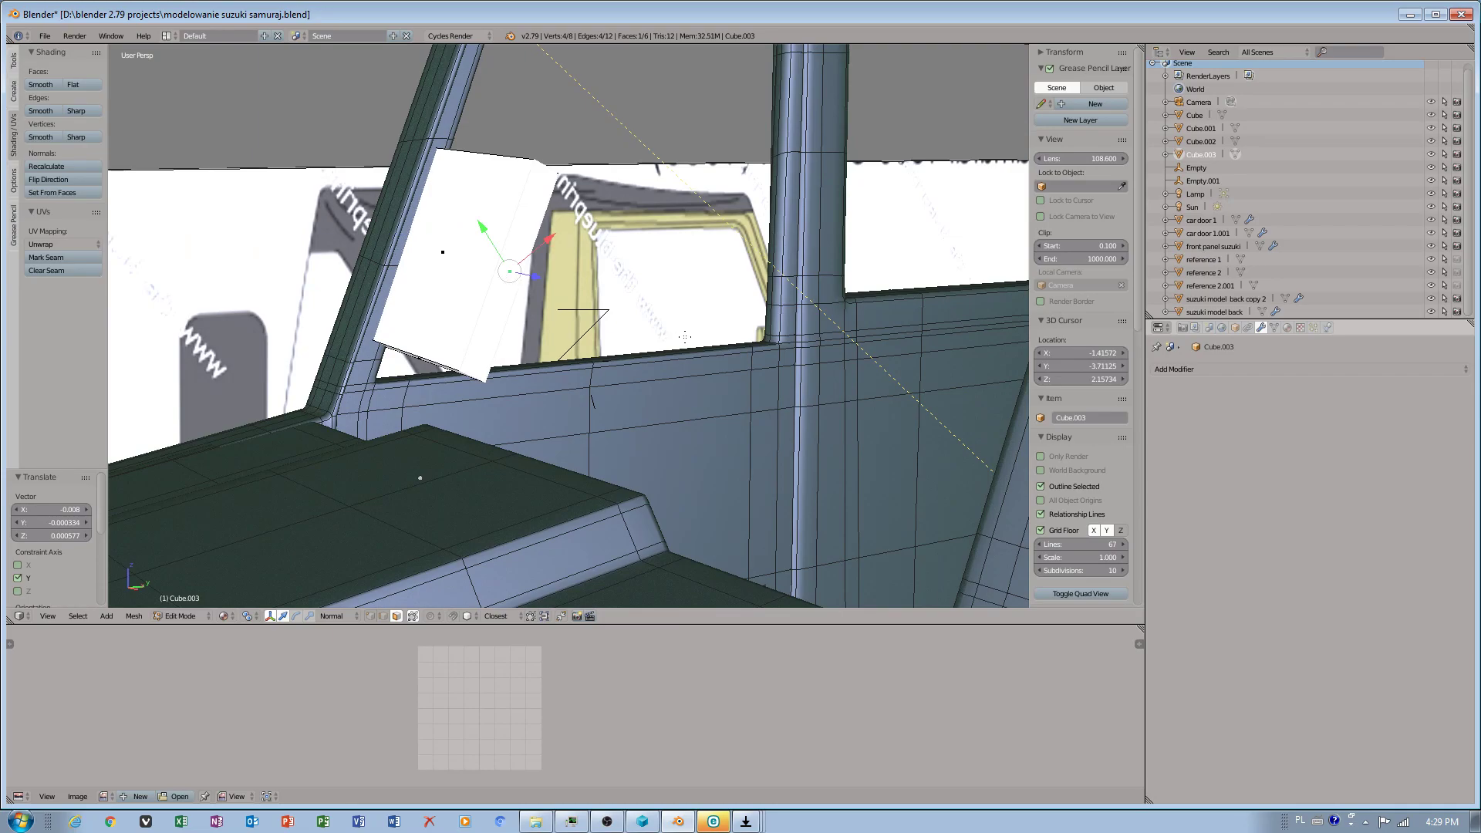
{"action": "scroll", "coordinate": [439, 340], "scroll_direction": "down", "scroll_amount": 4}
{"action": "middle_click_drag", "start_coordinate": [440, 340], "coordinate": [343, 594]}
{"action": "left_click", "coordinate": [333, 616]}
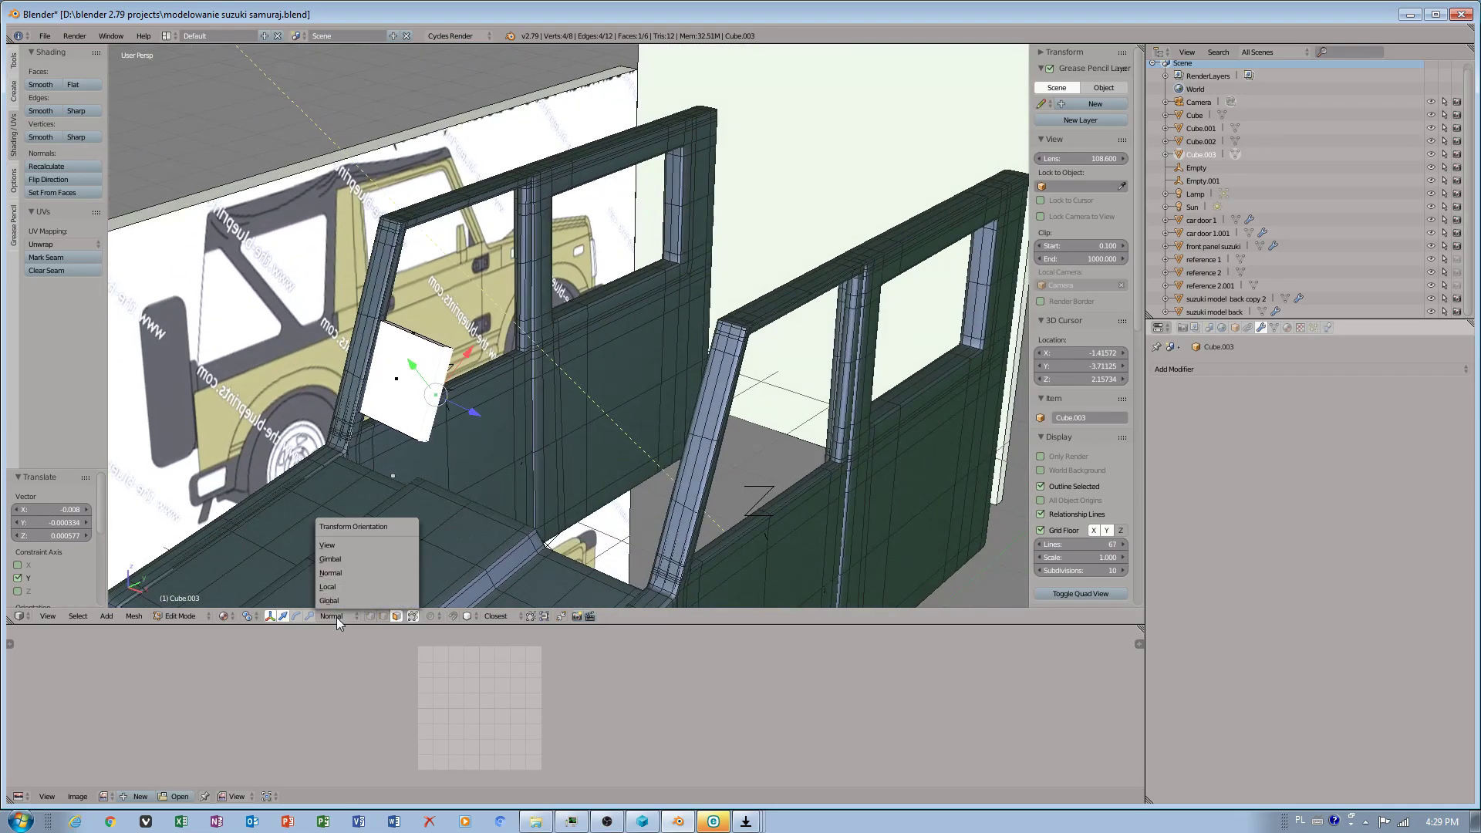
{"action": "left_click", "coordinate": [337, 584]}
{"action": "middle_click_drag", "start_coordinate": [474, 420], "coordinate": [455, 459]}
{"action": "left_click_drag", "start_coordinate": [455, 459], "coordinate": [889, 580]}
{"action": "middle_click_drag", "start_coordinate": [890, 580], "coordinate": [784, 523]}
{"action": "scroll", "coordinate": [425, 409], "scroll_direction": "up", "scroll_amount": 2}
{"action": "middle_click_drag", "start_coordinate": [421, 405], "coordinate": [518, 343], "text": "shift"}
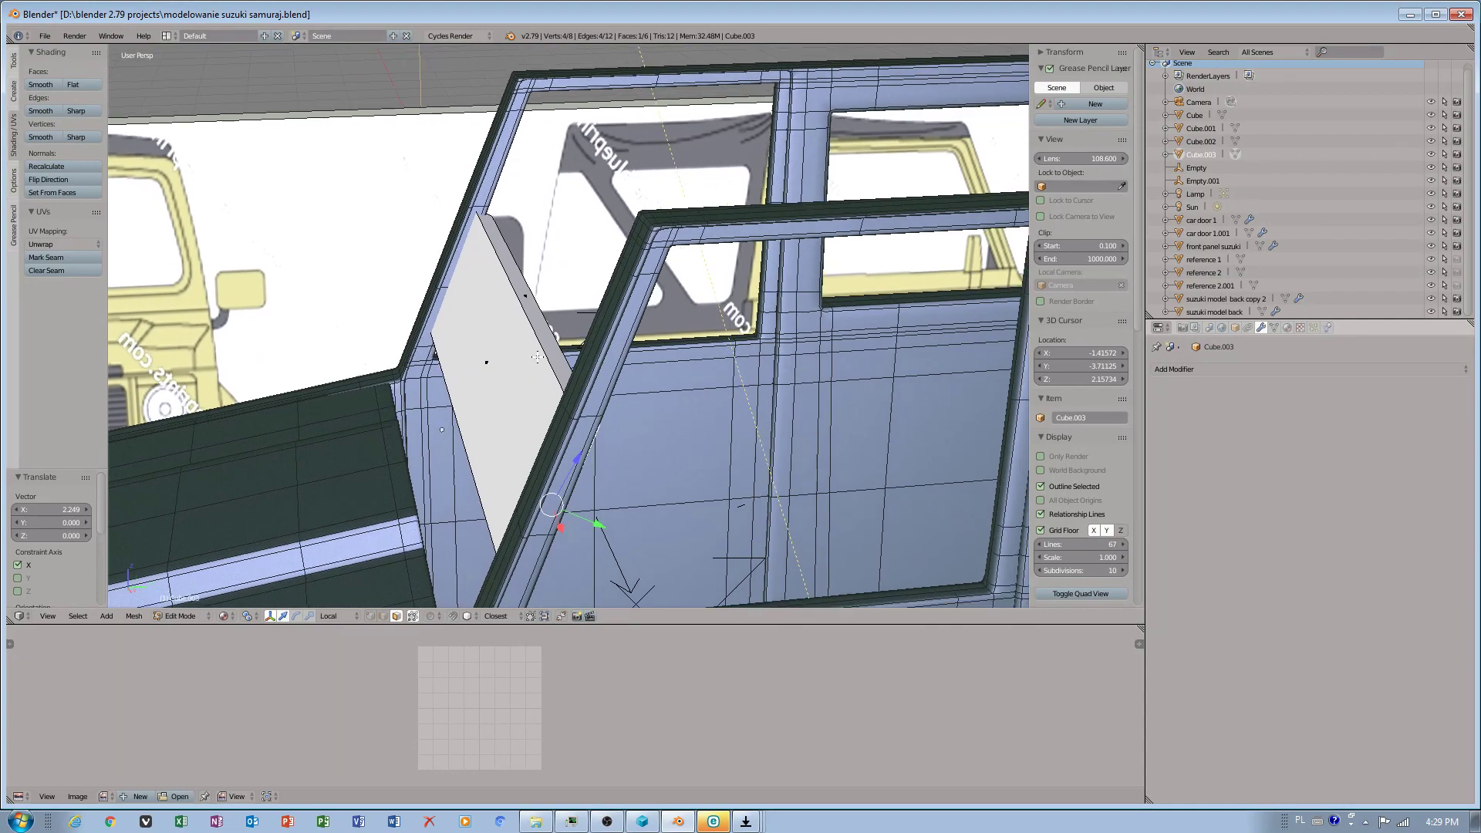
{"action": "scroll", "coordinate": [541, 342], "scroll_direction": "up", "scroll_amount": 1}
Step: Set the pivot point to 3D Cursor and try it on the windshield block's top and front faces
{"action": "right_click", "coordinate": [533, 318]}
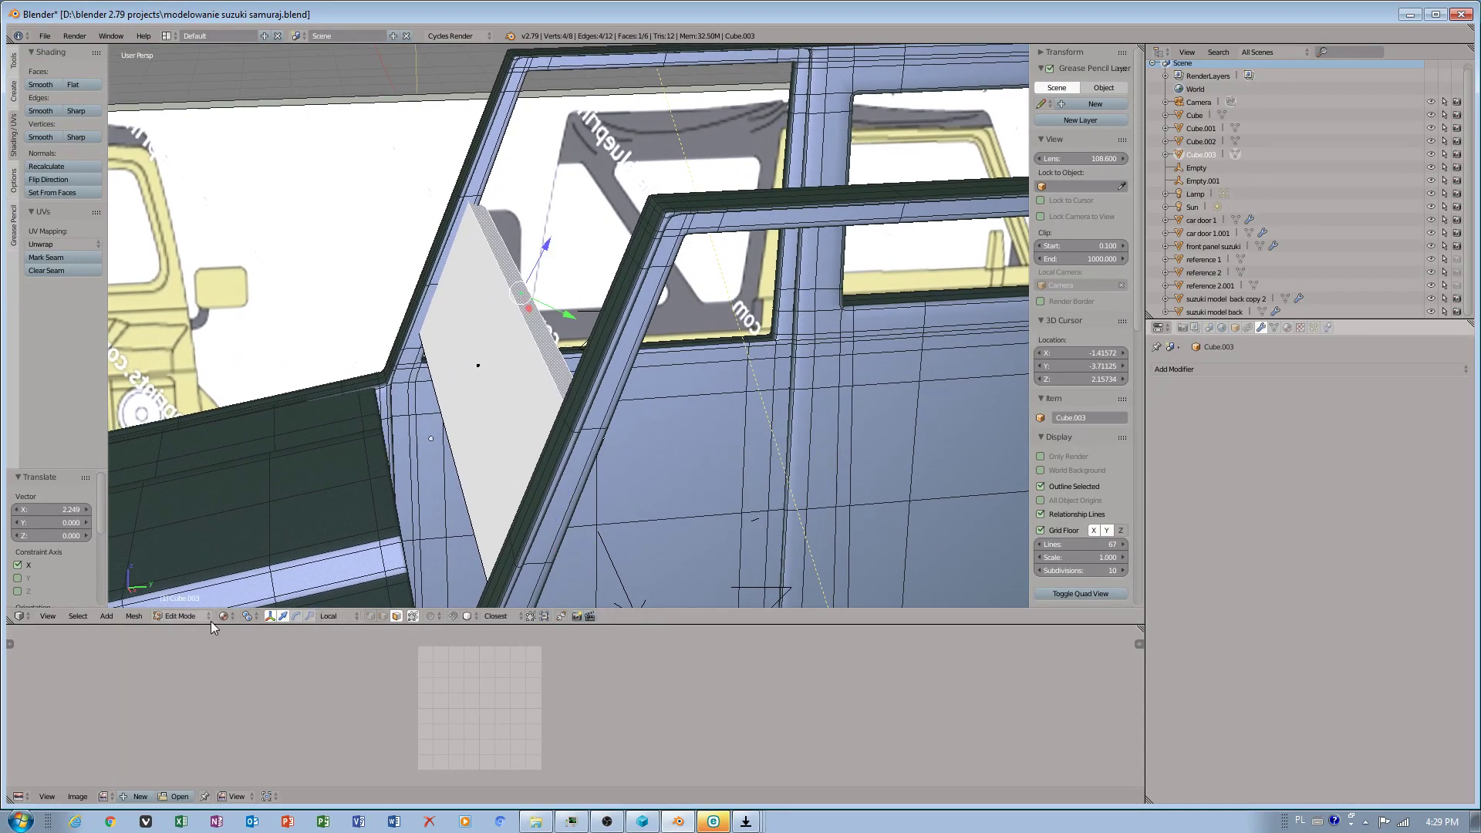
{"action": "left_click", "coordinate": [259, 617]}
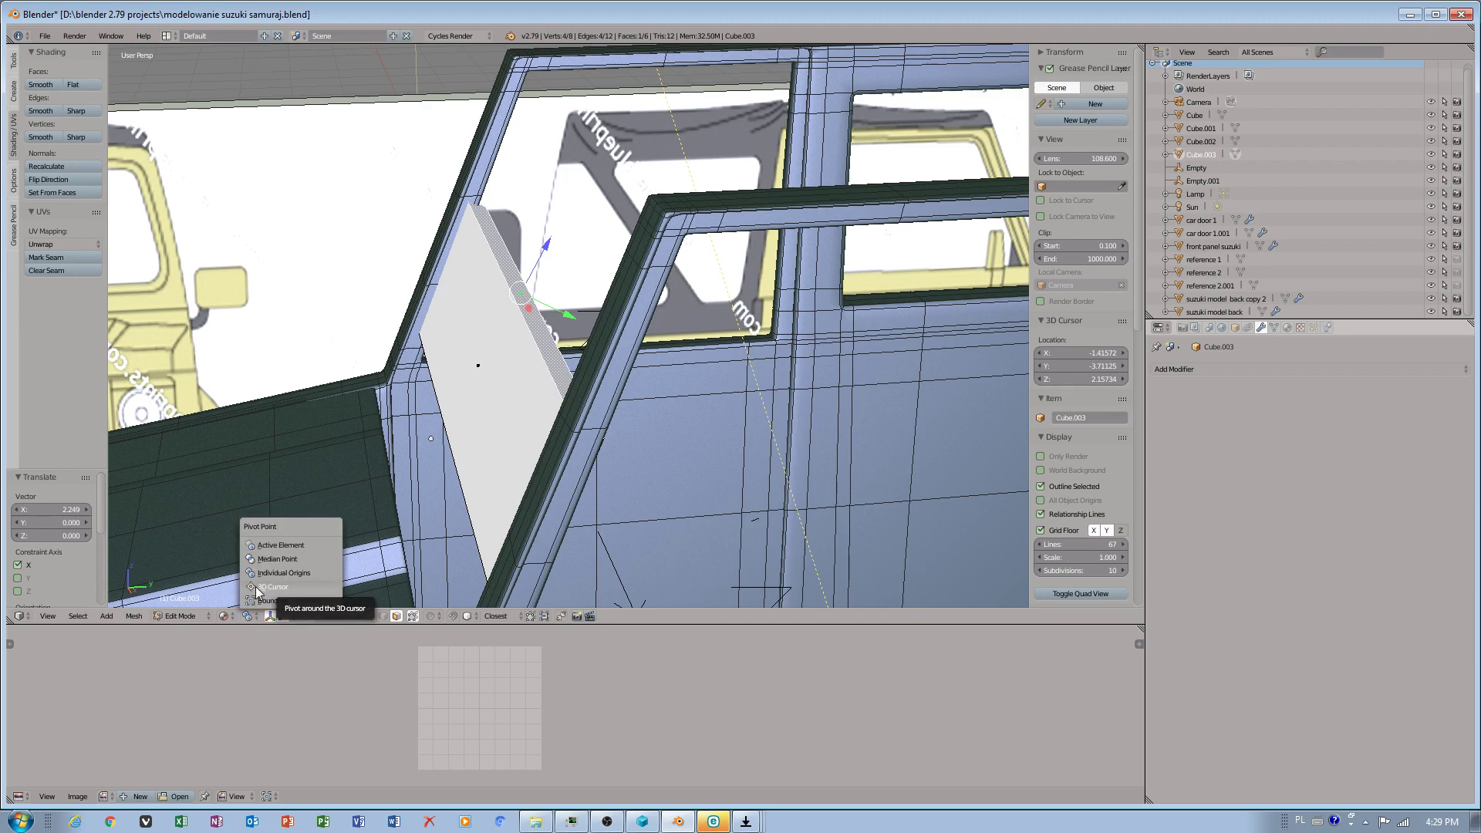
{"action": "left_click", "coordinate": [259, 588]}
{"action": "right_click", "coordinate": [506, 375]}
{"action": "right_click", "coordinate": [542, 326]}
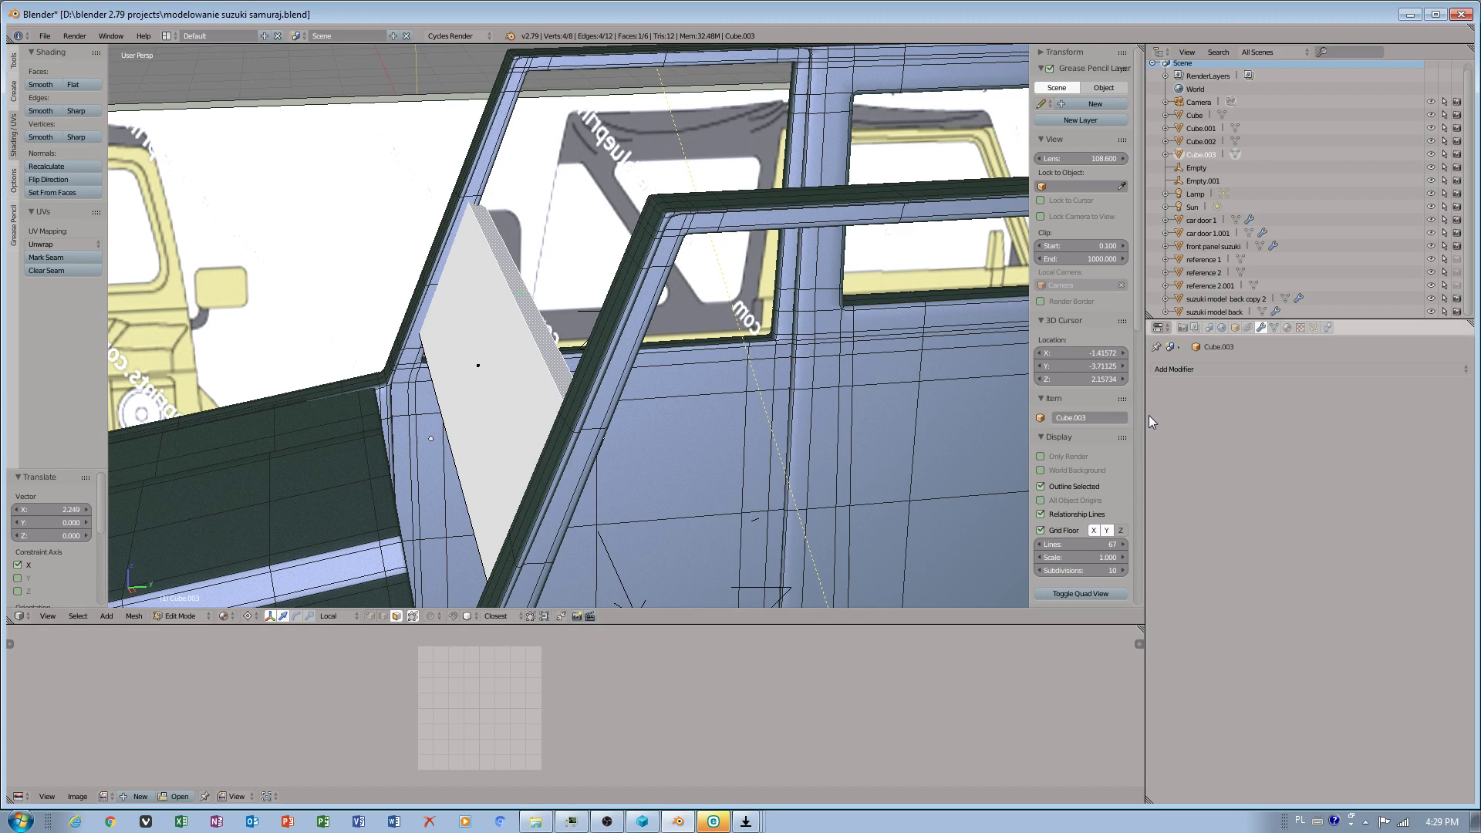
{"action": "key", "text": "ctrl+Tab"}
{"action": "right_click", "coordinate": [505, 373]}
{"action": "right_click", "coordinate": [524, 305]}
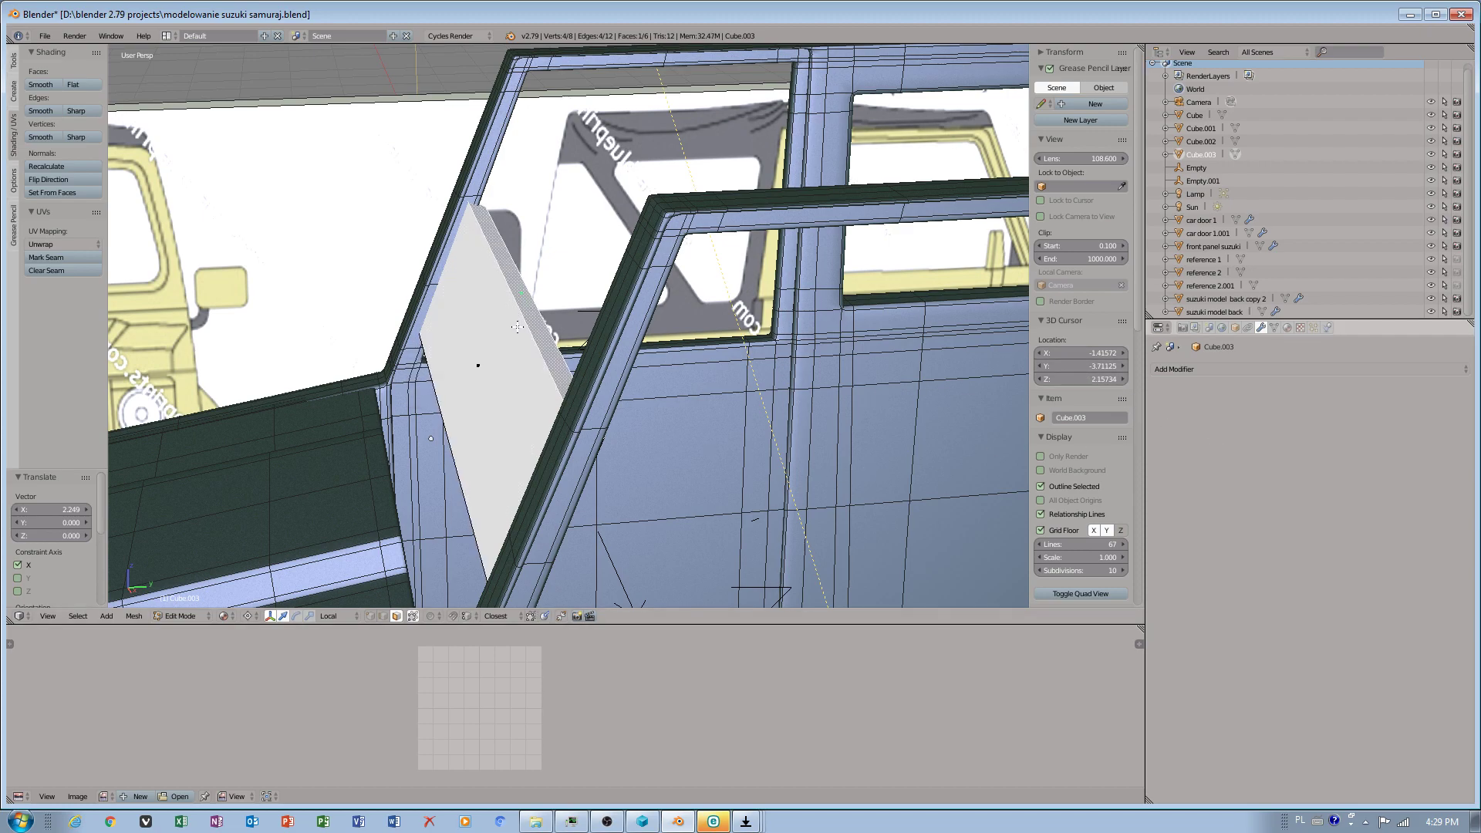
{"action": "key", "text": "d"}
{"action": "left_click", "coordinate": [518, 296]}
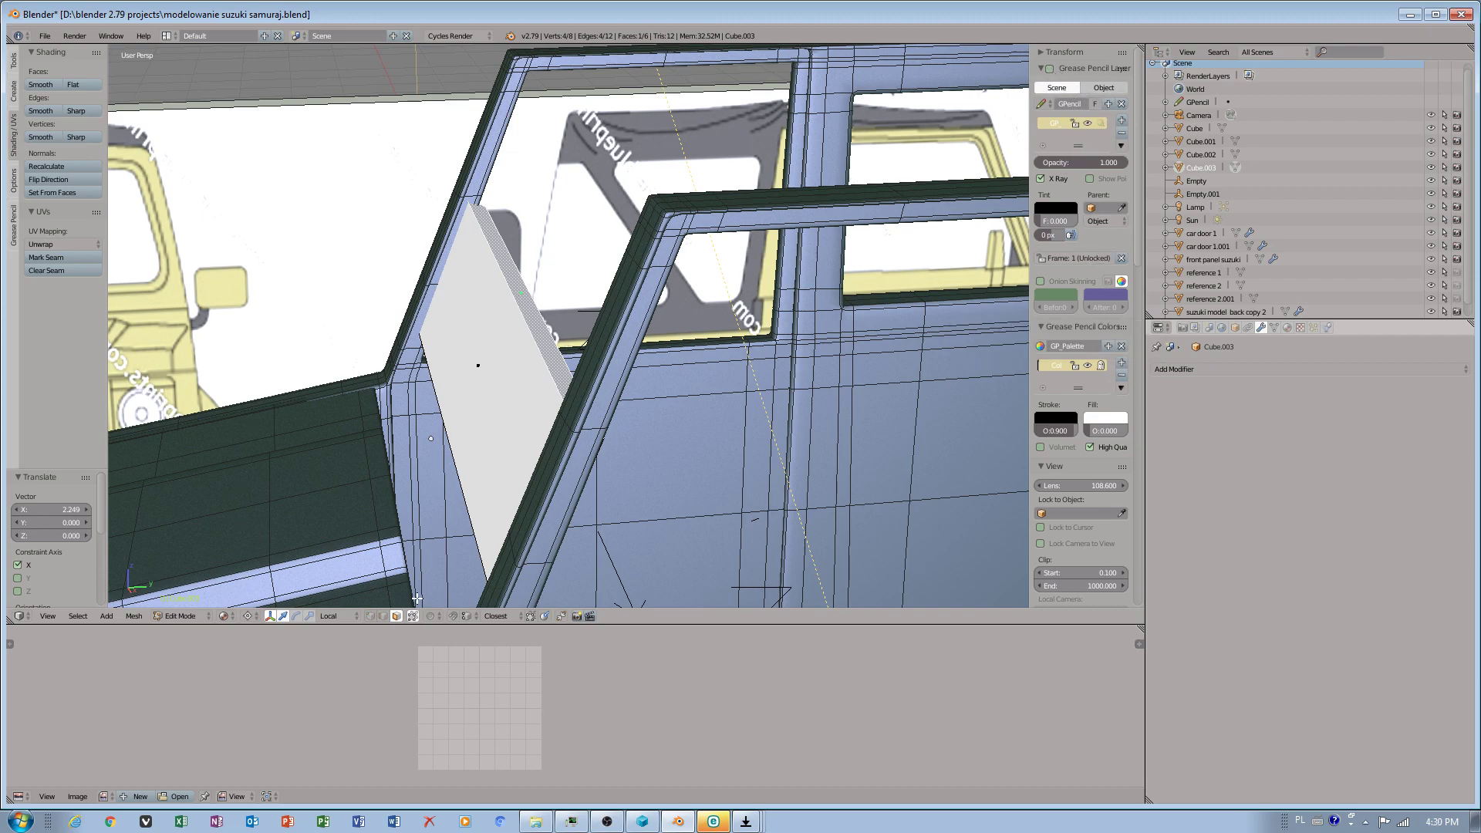
Step: Set the pivot to Individual Origins and move the block's top face 0.738 along local Z, adjusting it along Y to the pillar
{"action": "left_click", "coordinate": [247, 616]}
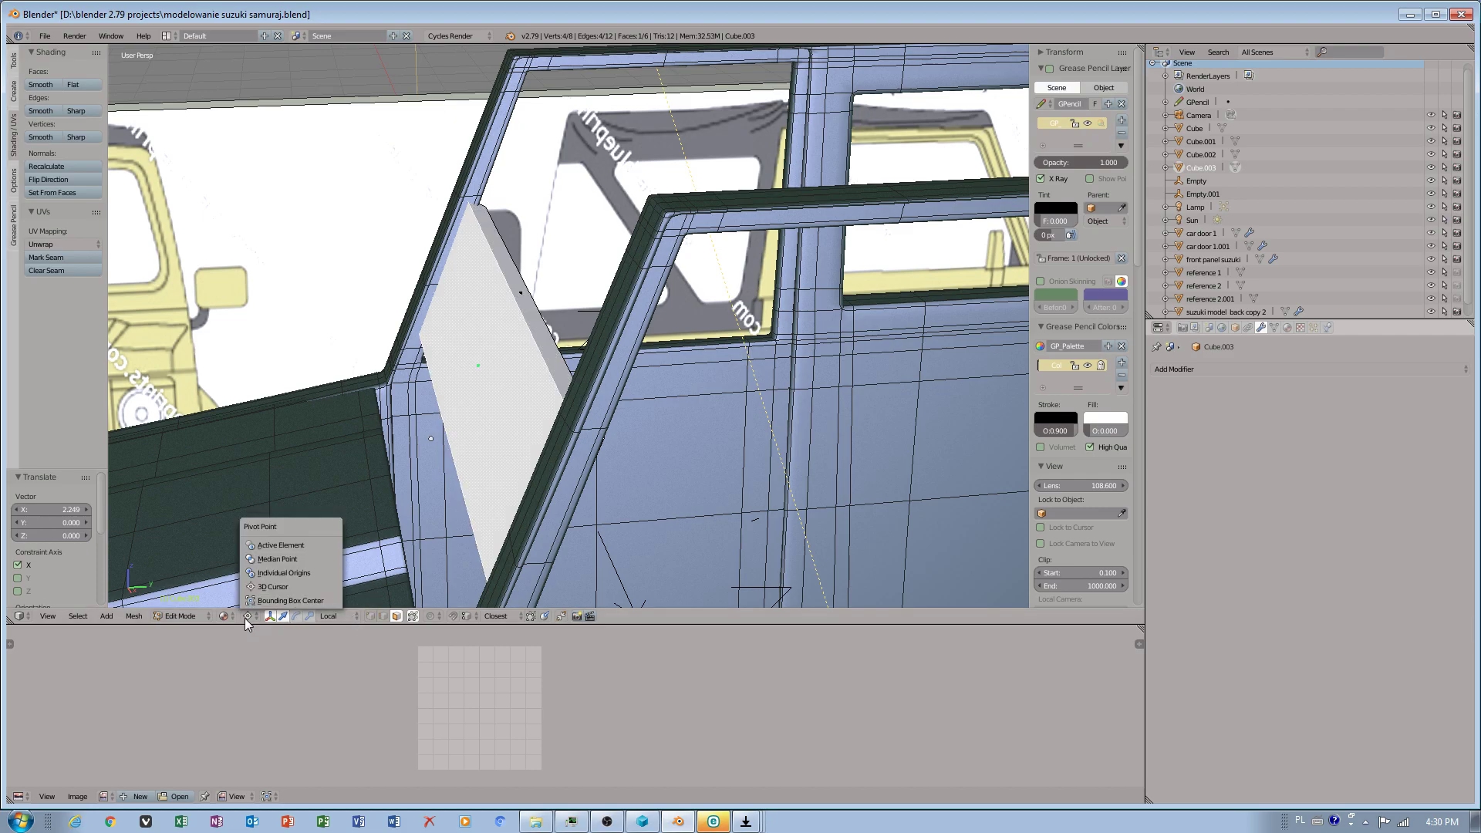
{"action": "left_click", "coordinate": [270, 571]}
{"action": "middle_click_drag", "start_coordinate": [500, 363], "coordinate": [530, 324]}
{"action": "key", "text": "a"}
{"action": "right_click", "coordinate": [530, 297]}
{"action": "scroll", "coordinate": [530, 297], "scroll_direction": "down", "scroll_amount": 1}
{"action": "left_click_drag", "start_coordinate": [554, 273], "coordinate": [598, 176]}
{"action": "middle_click_drag", "start_coordinate": [662, 222], "coordinate": [615, 215]}
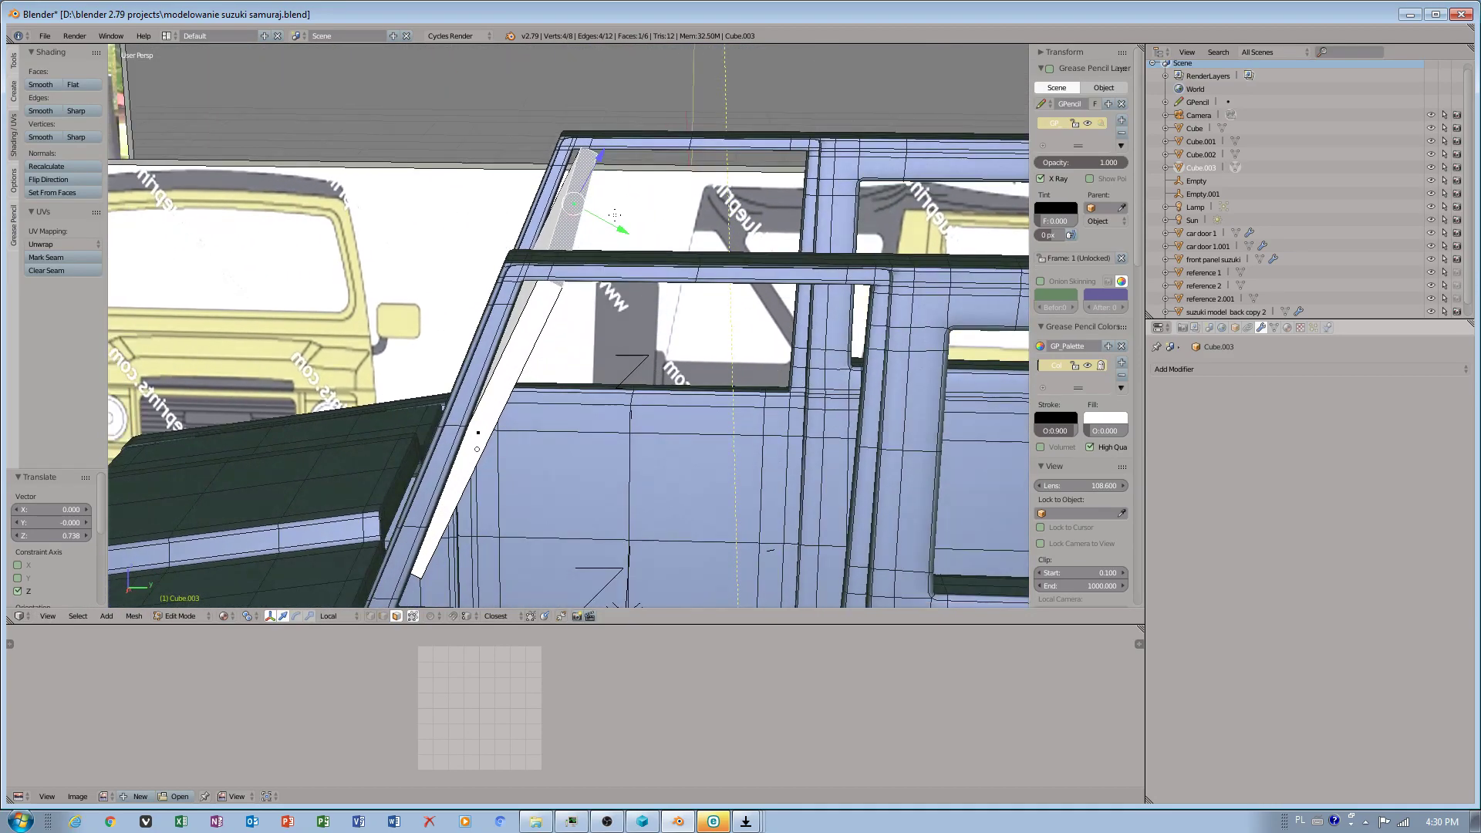
{"action": "left_click_drag", "start_coordinate": [600, 220], "coordinate": [575, 215]}
{"action": "middle_click_drag", "start_coordinate": [572, 219], "coordinate": [566, 147]}
Step: Select the block's bottom face and fit it to the rear edge of the hood, finishing with a -0.089 move along local Z
{"action": "right_click", "coordinate": [415, 359]}
{"action": "left_click_drag", "start_coordinate": [468, 398], "coordinate": [447, 443]}
{"action": "middle_click_drag", "start_coordinate": [442, 266], "coordinate": [487, 296]}
{"action": "left_click_drag", "start_coordinate": [486, 451], "coordinate": [478, 469]}
{"action": "scroll", "coordinate": [632, 376], "scroll_direction": "down", "scroll_amount": 1}
{"action": "scroll", "coordinate": [632, 376], "scroll_direction": "down", "scroll_amount": 3}
{"action": "middle_click_drag", "start_coordinate": [632, 376], "coordinate": [553, 432]}
{"action": "key", "text": "a"}
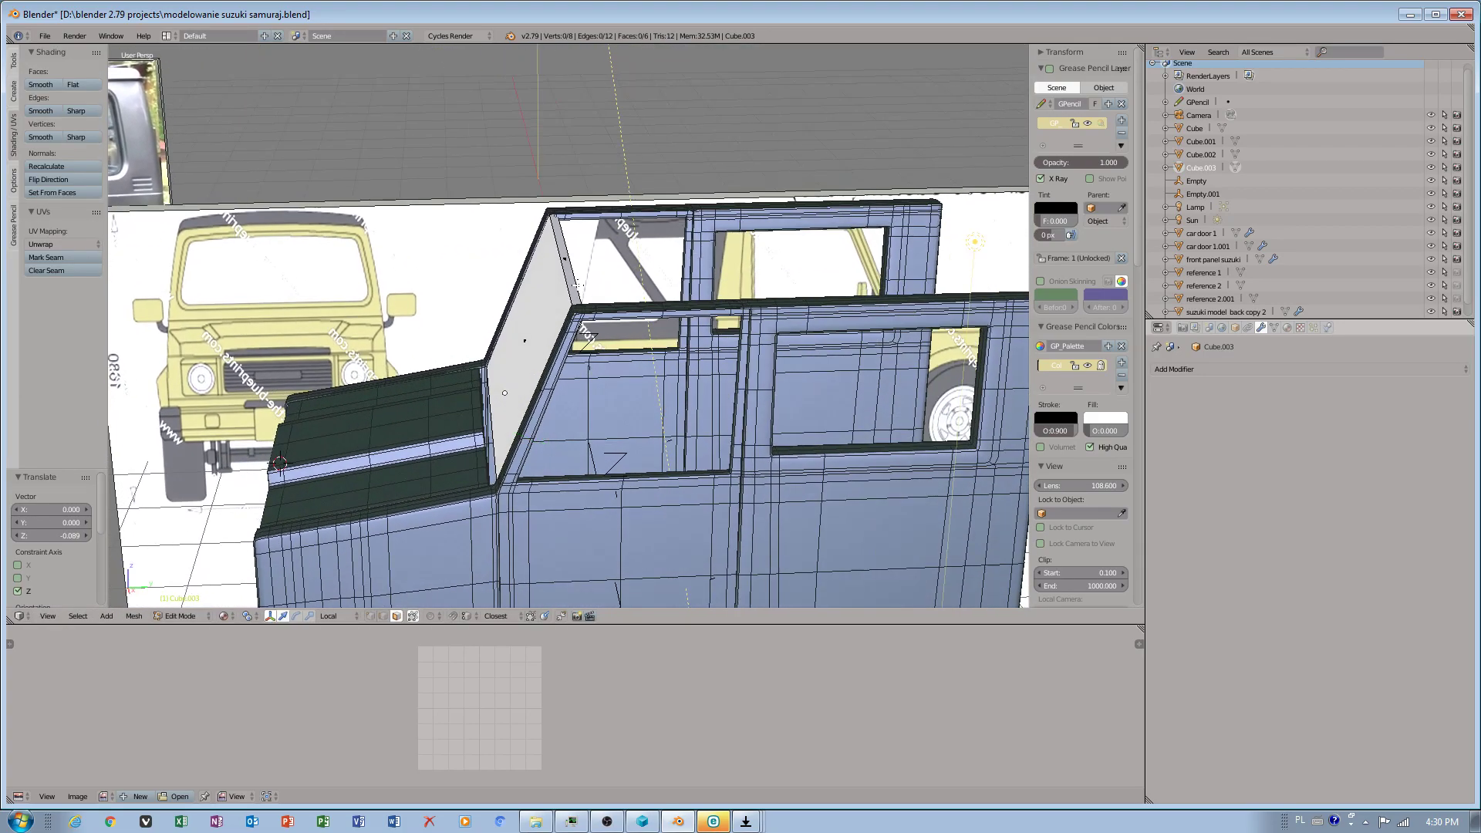
Step: Select the windshield block's top face, raise it 0.033 along local Z, and save the project file
{"action": "right_click", "coordinate": [569, 279]}
{"action": "left_click_drag", "start_coordinate": [587, 211], "coordinate": [590, 205]}
{"action": "middle_click_drag", "start_coordinate": [637, 416], "coordinate": [625, 312]}
{"action": "left_click", "coordinate": [45, 36]}
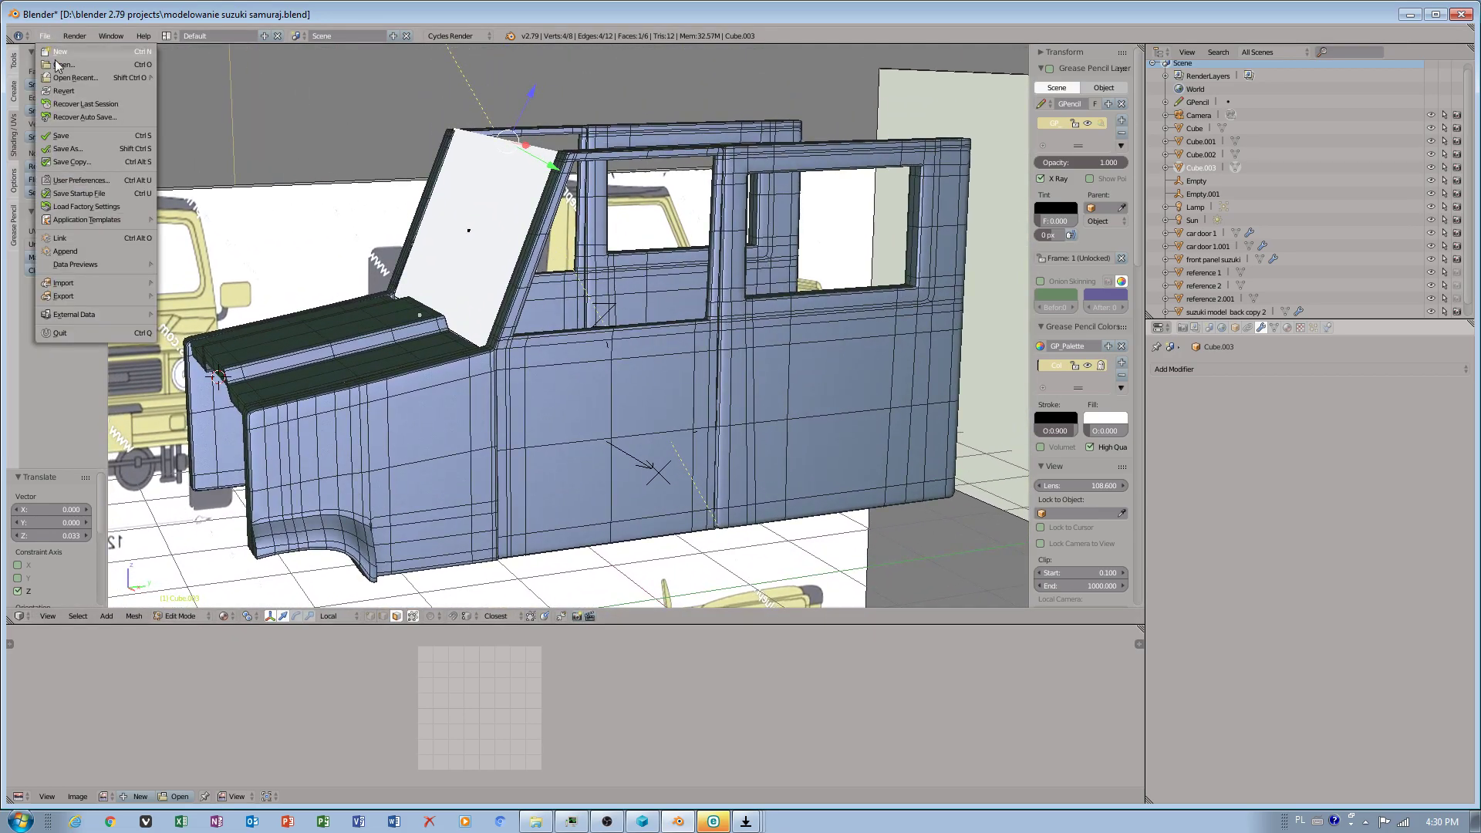
{"action": "left_click", "coordinate": [74, 135]}
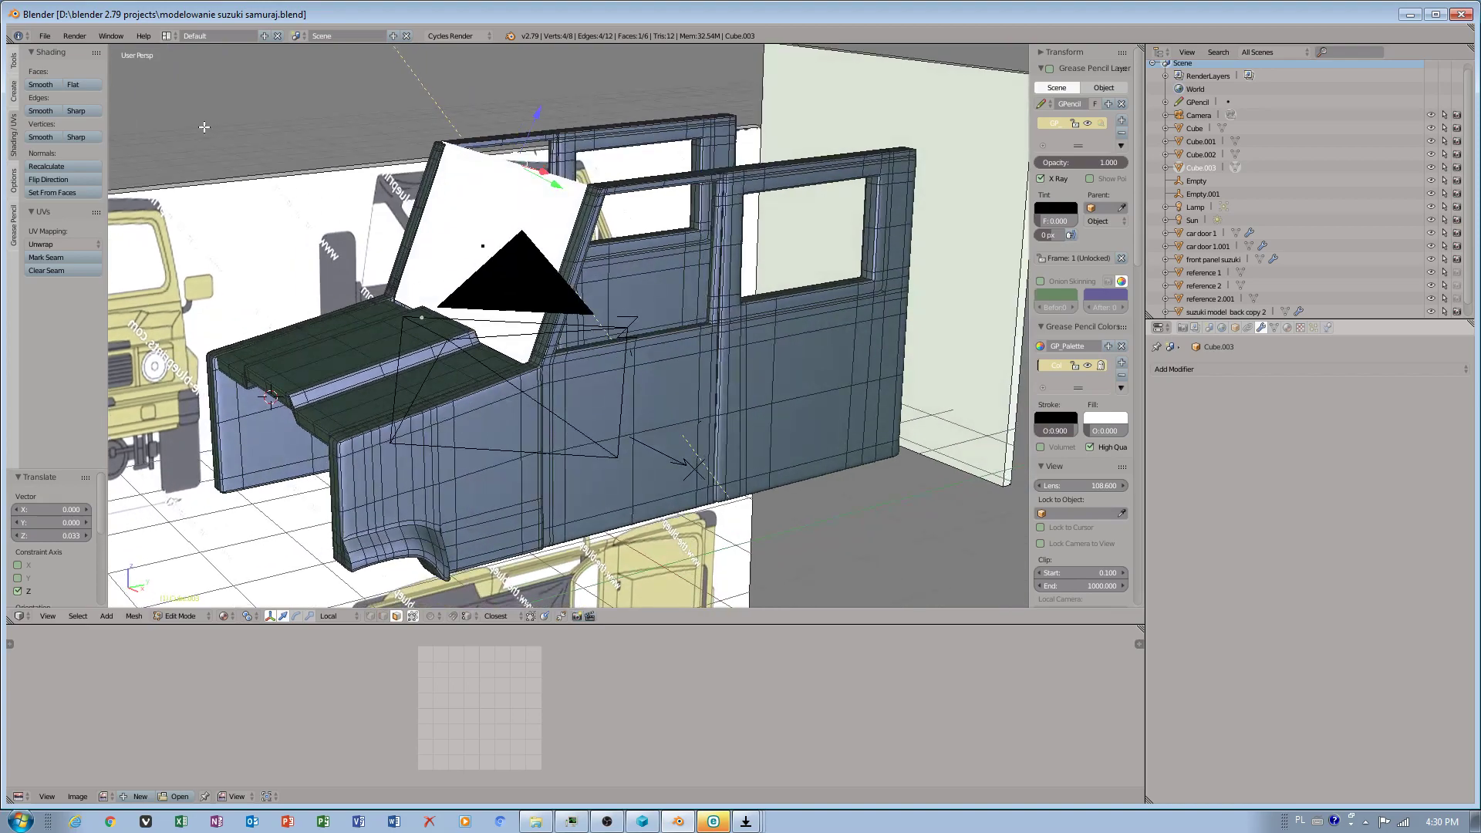
Step: In the System user preferences, adjust the directions of the three Solid OpenGL lights and close the window
{"action": "left_click", "coordinate": [45, 36]}
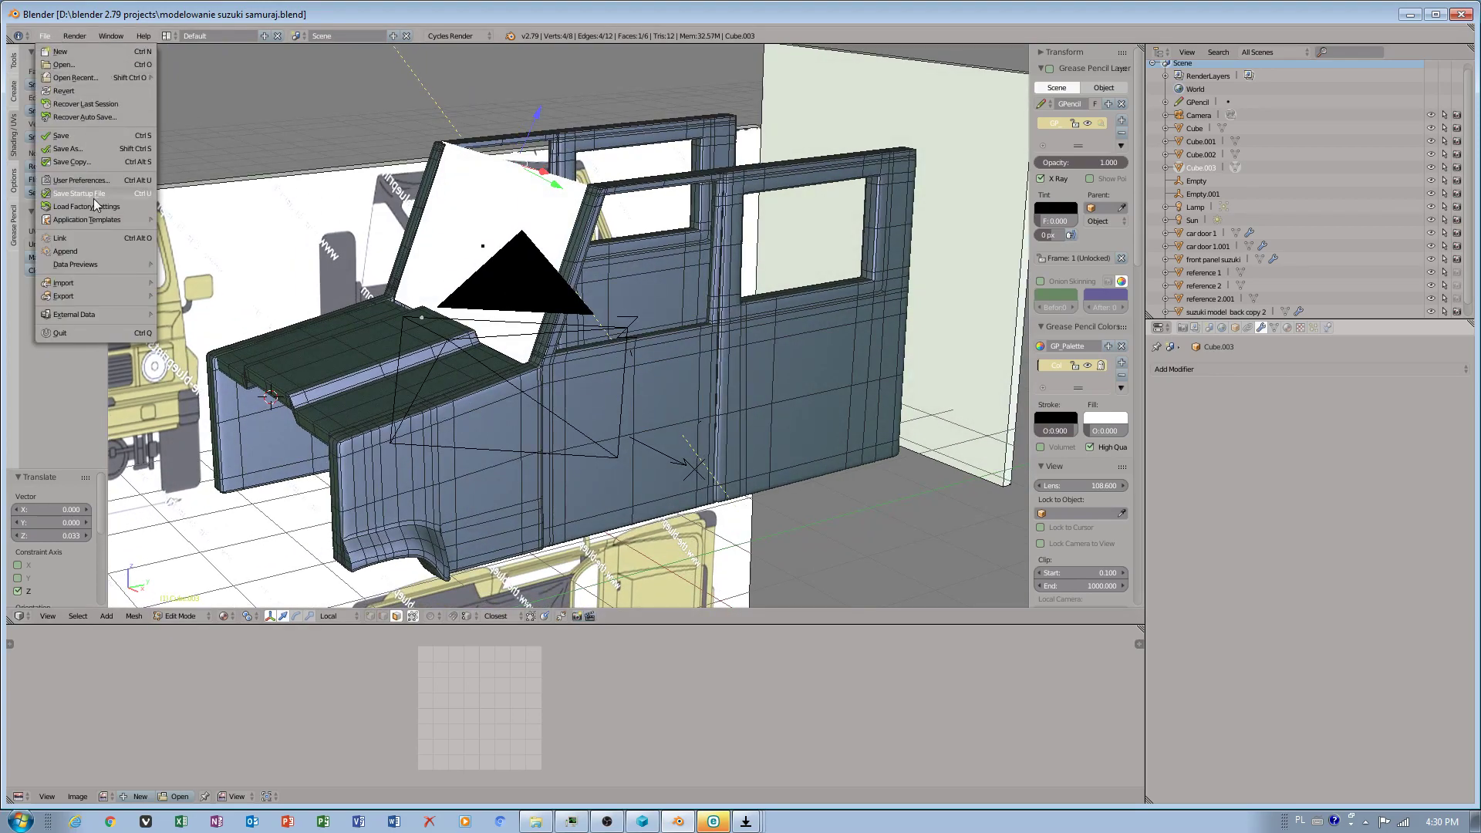
{"action": "left_click", "coordinate": [77, 181]}
{"action": "left_click", "coordinate": [463, 65]}
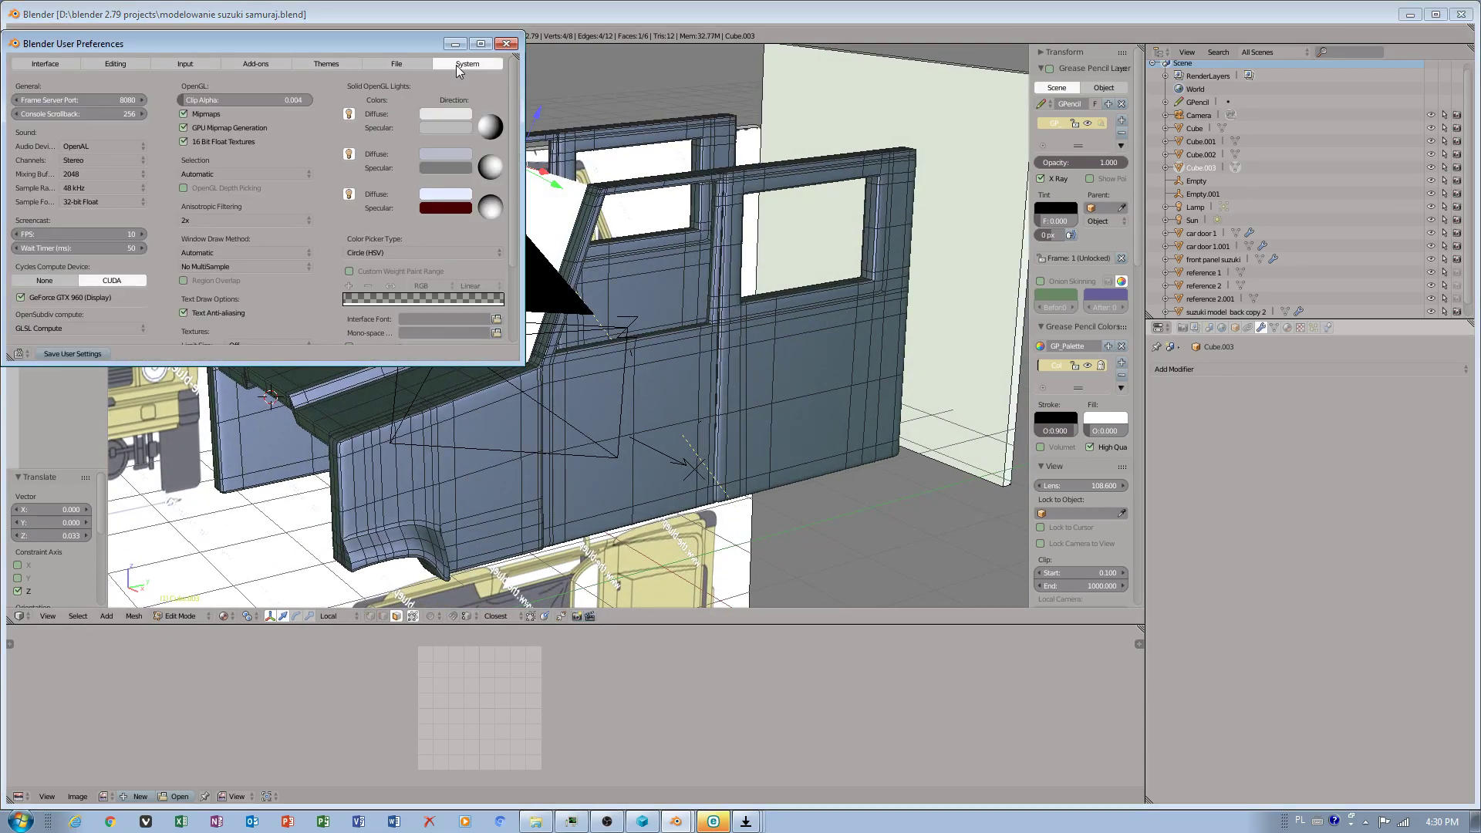
{"action": "mouse_move", "coordinate": [491, 163]}
{"action": "left_mouse_down"}
{"action": "mouse_move", "coordinate": [488, 233]}
{"action": "mouse_move", "coordinate": [472, 161]}
{"action": "mouse_move", "coordinate": [482, 175]}
{"action": "left_mouse_up"}
{"action": "mouse_move", "coordinate": [493, 124]}
{"action": "left_mouse_down"}
{"action": "mouse_move", "coordinate": [549, 176]}
{"action": "mouse_move", "coordinate": [522, 142]}
{"action": "left_mouse_up"}
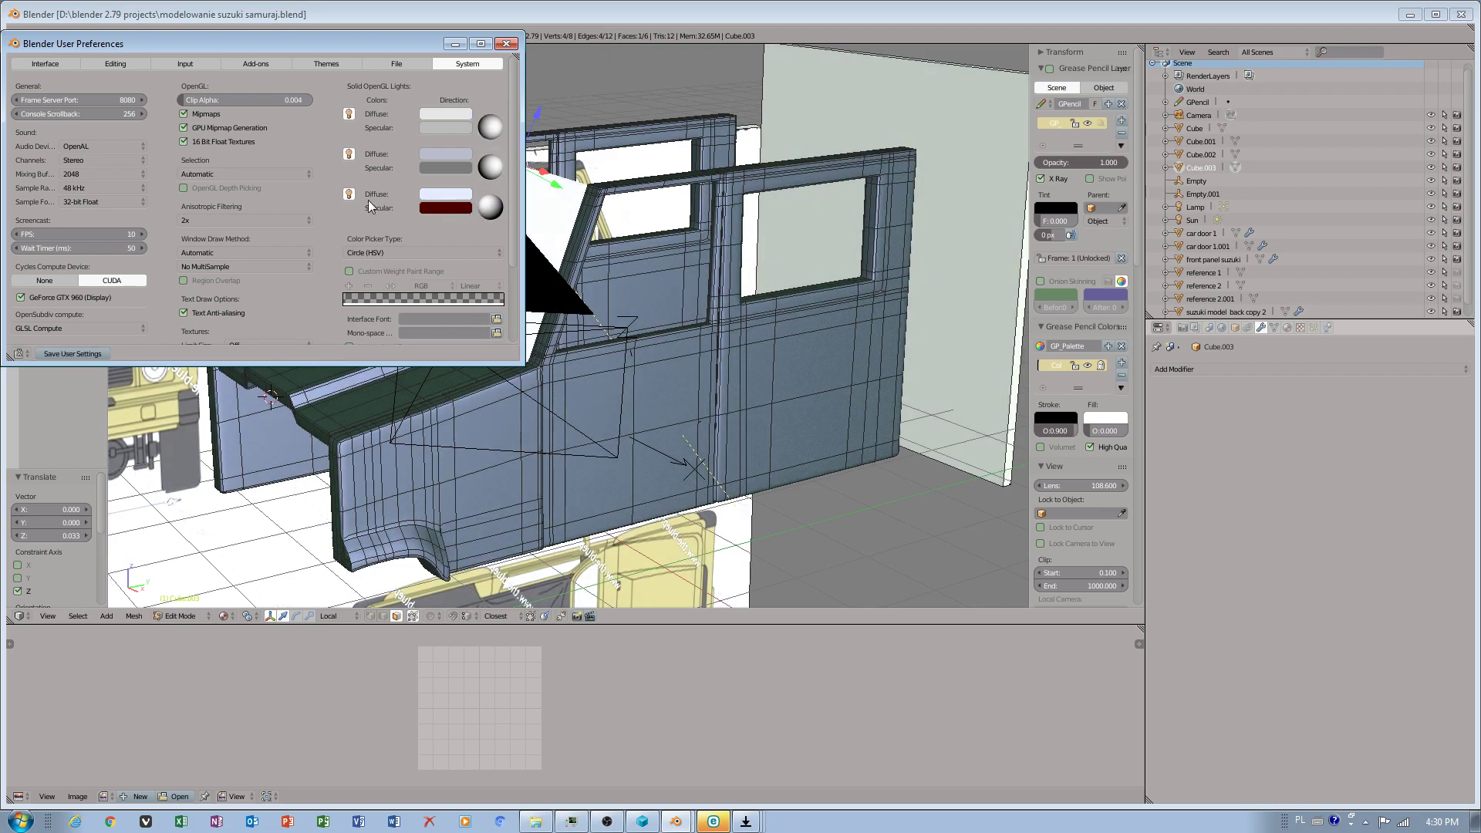
{"action": "left_click_drag", "start_coordinate": [488, 218], "coordinate": [501, 225]}
{"action": "left_click", "coordinate": [506, 44]}
Step: Deselect the mesh, set the viewport shading to Solid, and save the project file
{"action": "key", "text": "a"}
{"action": "middle_click_drag", "start_coordinate": [516, 293], "coordinate": [572, 353]}
{"action": "scroll", "coordinate": [572, 353], "scroll_direction": "up", "scroll_amount": 1}
{"action": "left_click", "coordinate": [247, 618]}
{"action": "left_click", "coordinate": [226, 620]}
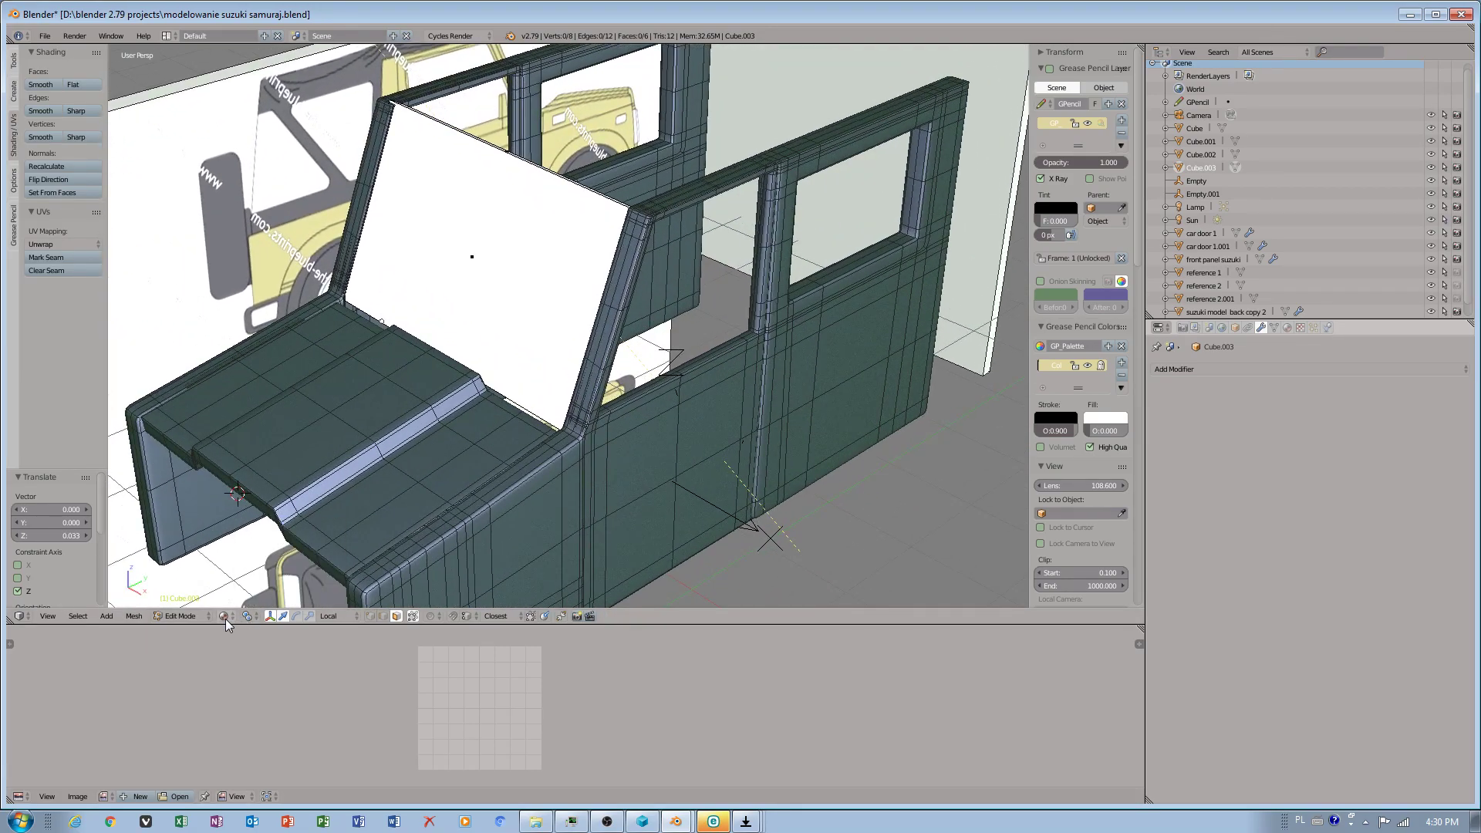
{"action": "left_click", "coordinate": [225, 618]}
{"action": "left_click", "coordinate": [241, 573]}
{"action": "middle_click_drag", "start_coordinate": [355, 301], "coordinate": [366, 284]}
{"action": "scroll", "coordinate": [367, 284], "scroll_direction": "up", "scroll_amount": 3}
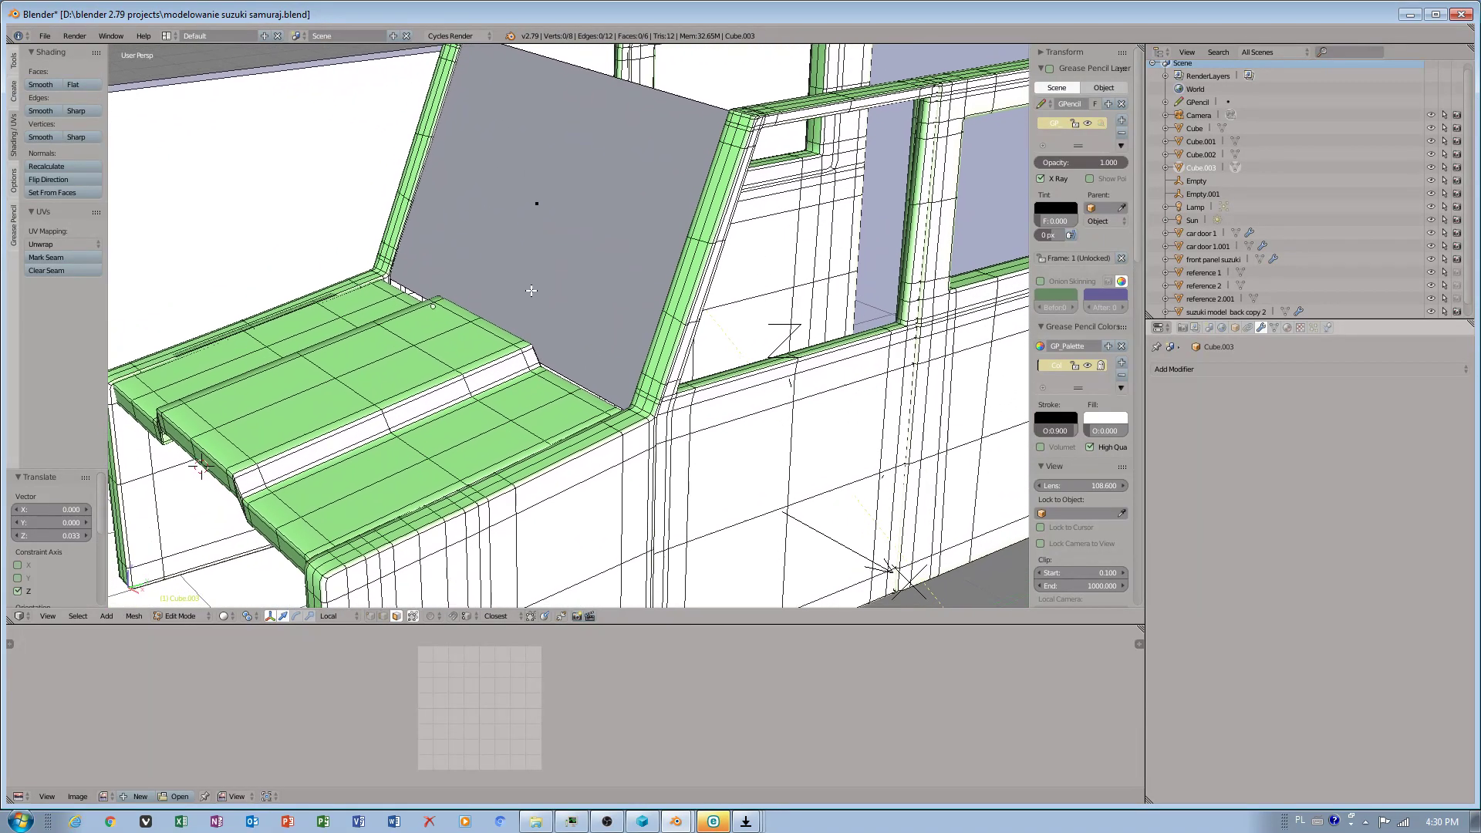
{"action": "left_click", "coordinate": [47, 36]}
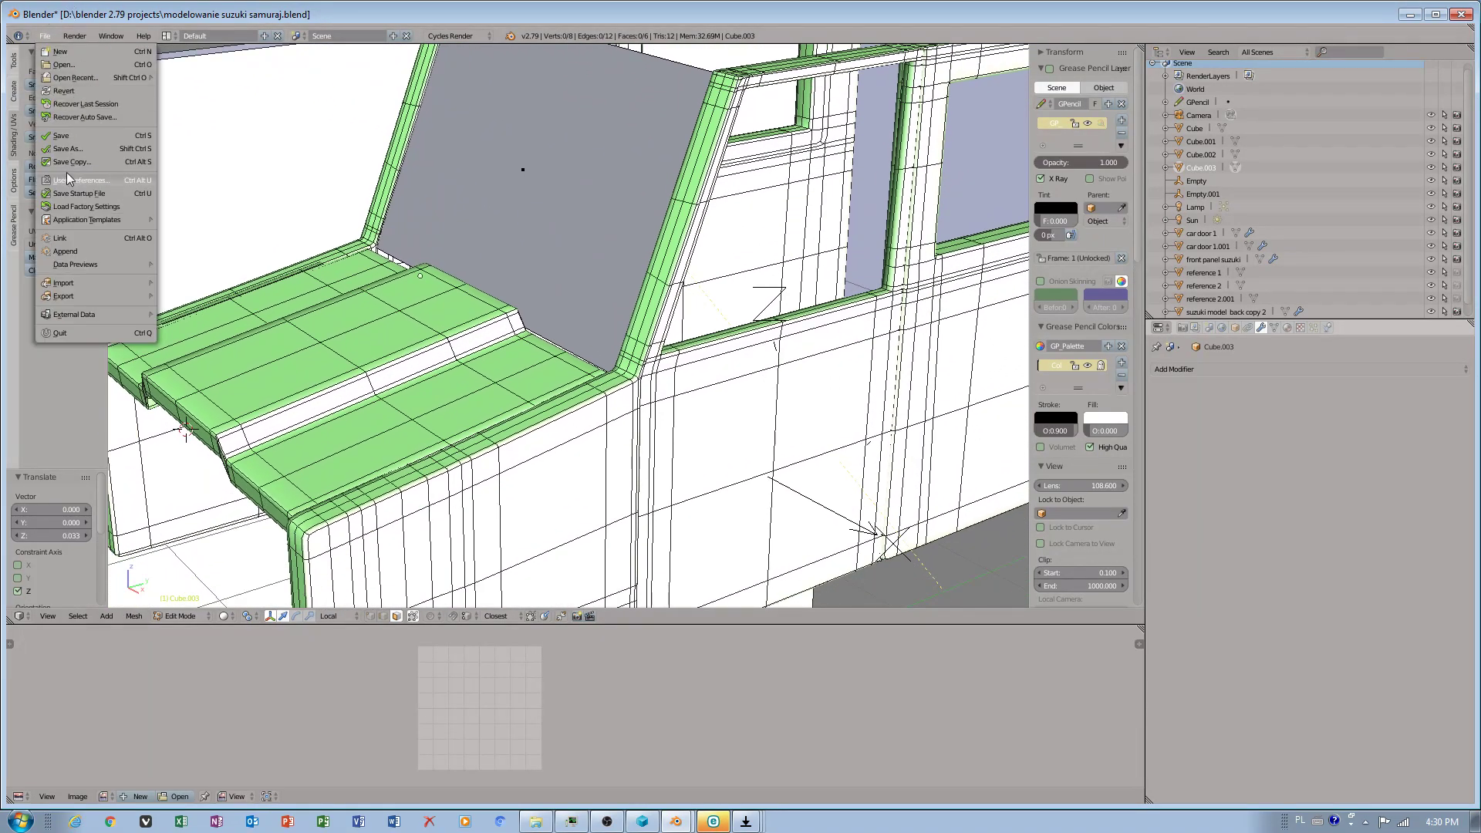
{"action": "left_click", "coordinate": [56, 139]}
Step: Reopen the user preferences and re-aim the first and second Solid OpenGL lights
{"action": "left_click", "coordinate": [45, 35]}
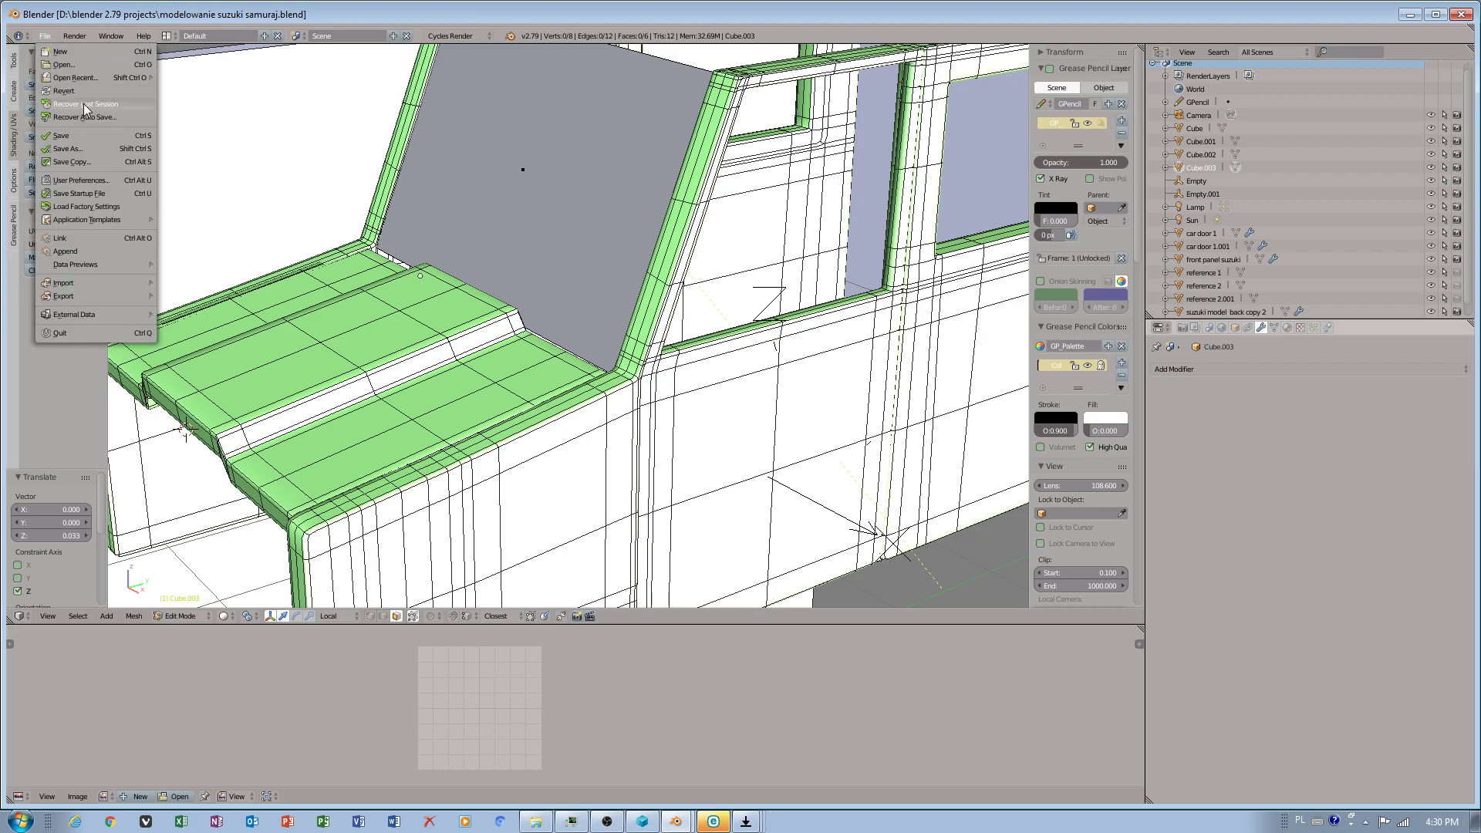
{"action": "left_click", "coordinate": [81, 181]}
{"action": "mouse_move", "coordinate": [488, 166]}
{"action": "left_mouse_down"}
{"action": "mouse_move", "coordinate": [496, 216]}
{"action": "mouse_move", "coordinate": [492, 200]}
{"action": "left_mouse_up"}
{"action": "left_click_drag", "start_coordinate": [482, 135], "coordinate": [479, 133]}
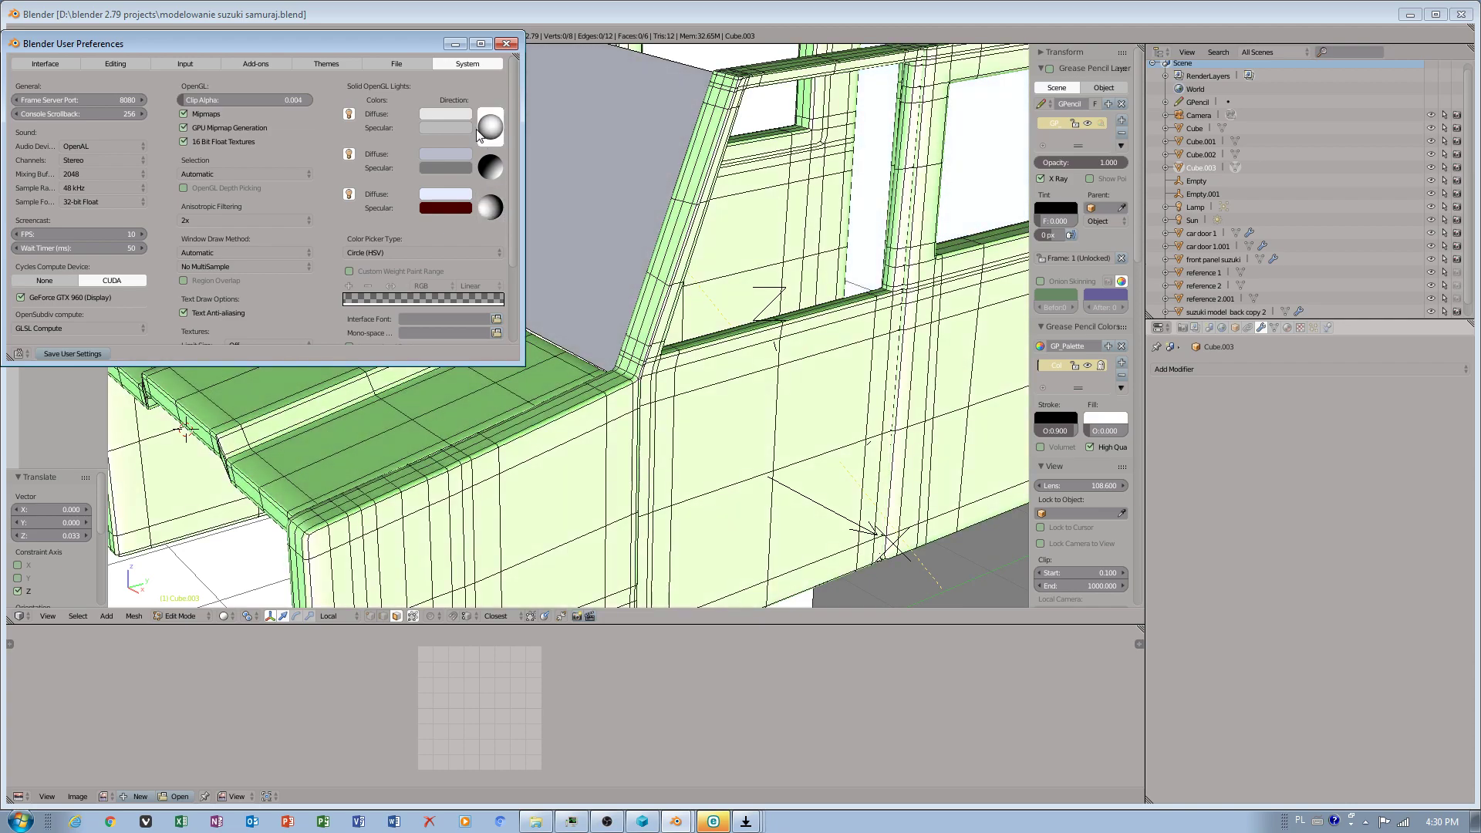
Step: Darken the diffuse colours of the first and third Solid OpenGL lights
{"action": "left_click", "coordinate": [439, 114]}
{"action": "left_click_drag", "start_coordinate": [461, 140], "coordinate": [461, 152]}
{"action": "left_click", "coordinate": [462, 196]}
{"action": "left_click_drag", "start_coordinate": [461, 212], "coordinate": [461, 232]}
{"action": "left_click", "coordinate": [455, 196]}
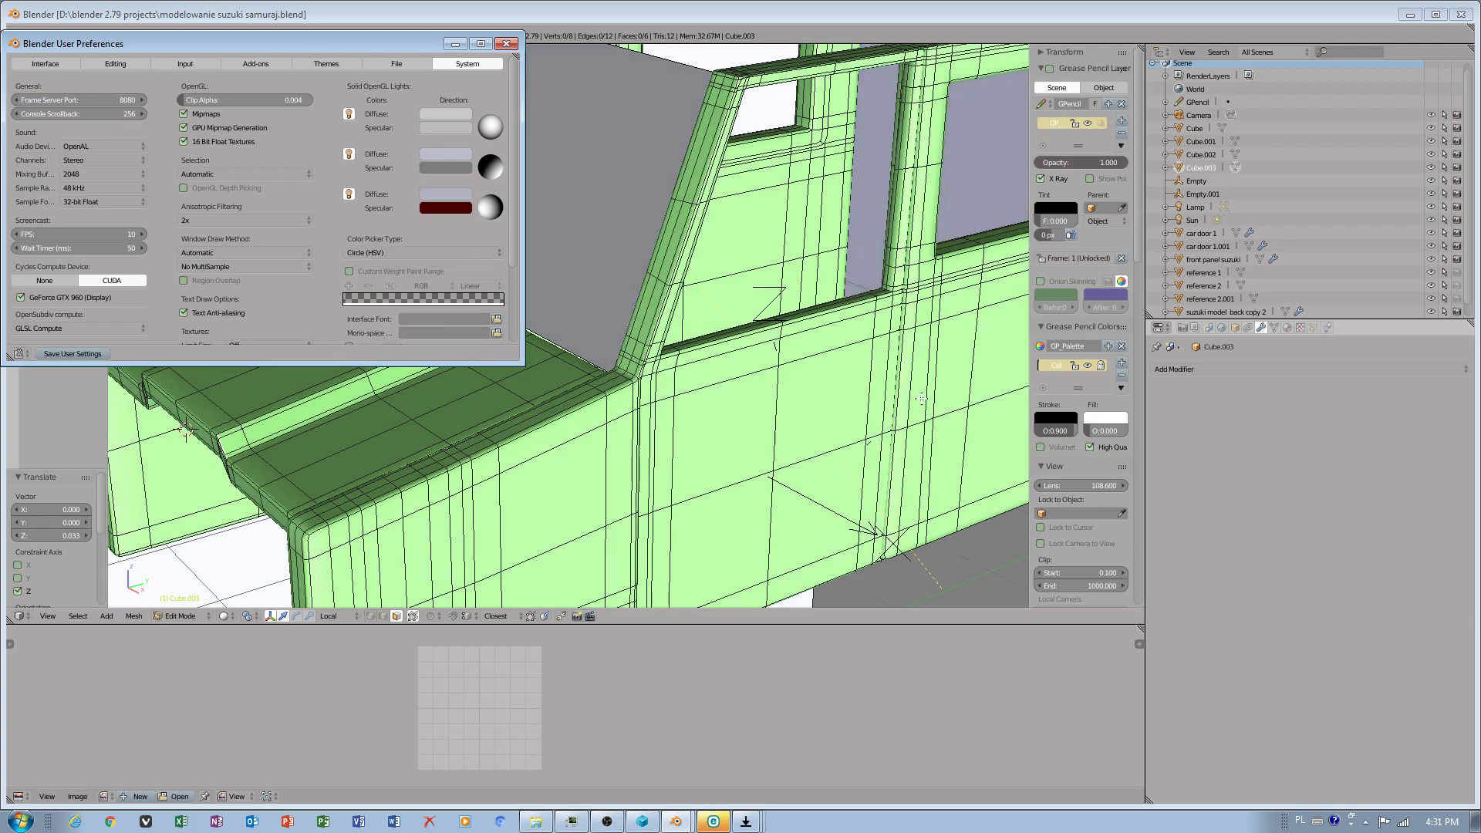
Step: Look through the viewport's display, shading and mesh display settings and check the System user preferences again
{"action": "left_click", "coordinate": [897, 432]}
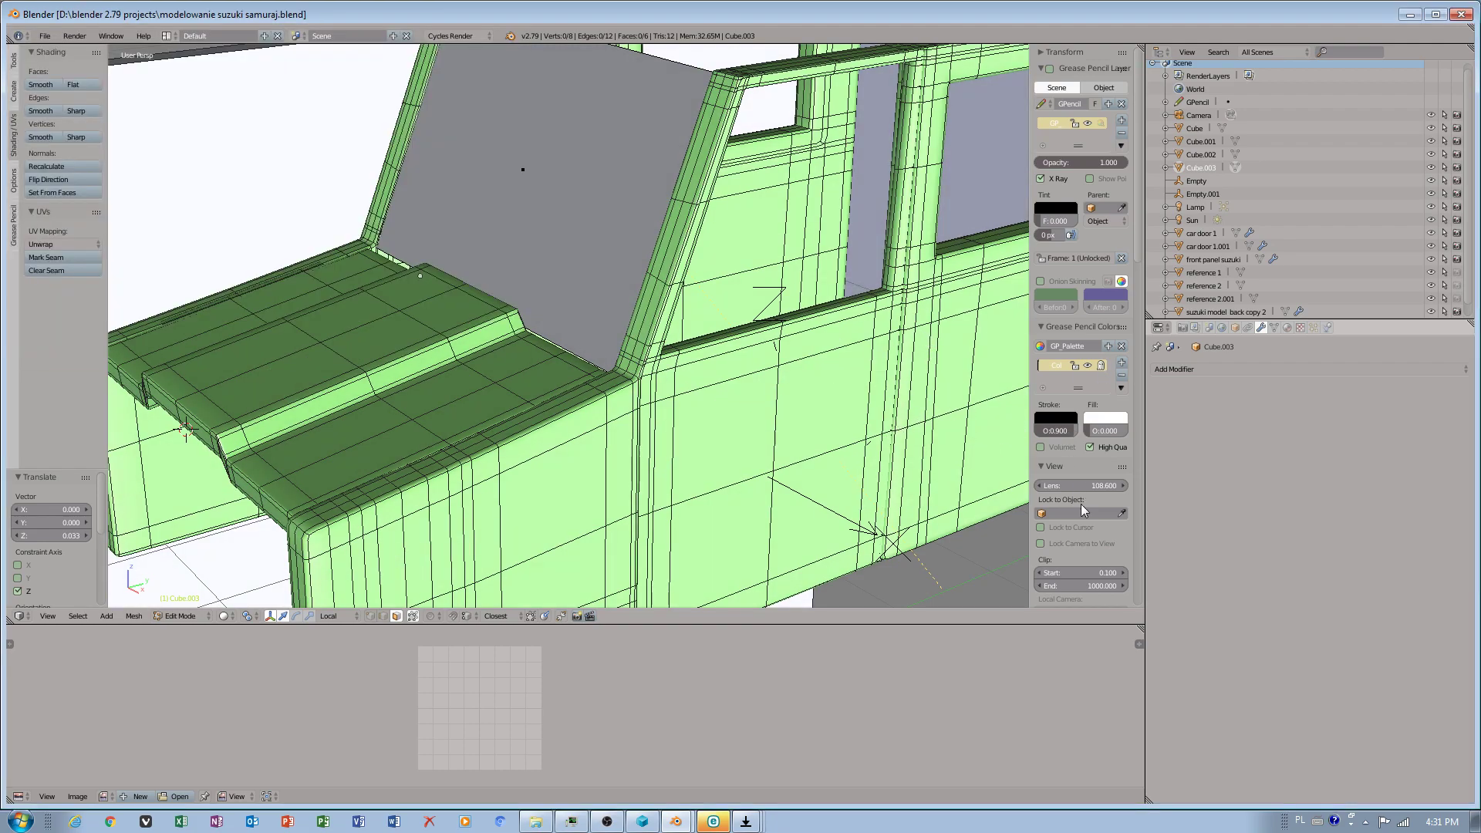
{"action": "scroll", "coordinate": [1067, 537], "scroll_direction": "down", "scroll_amount": 7}
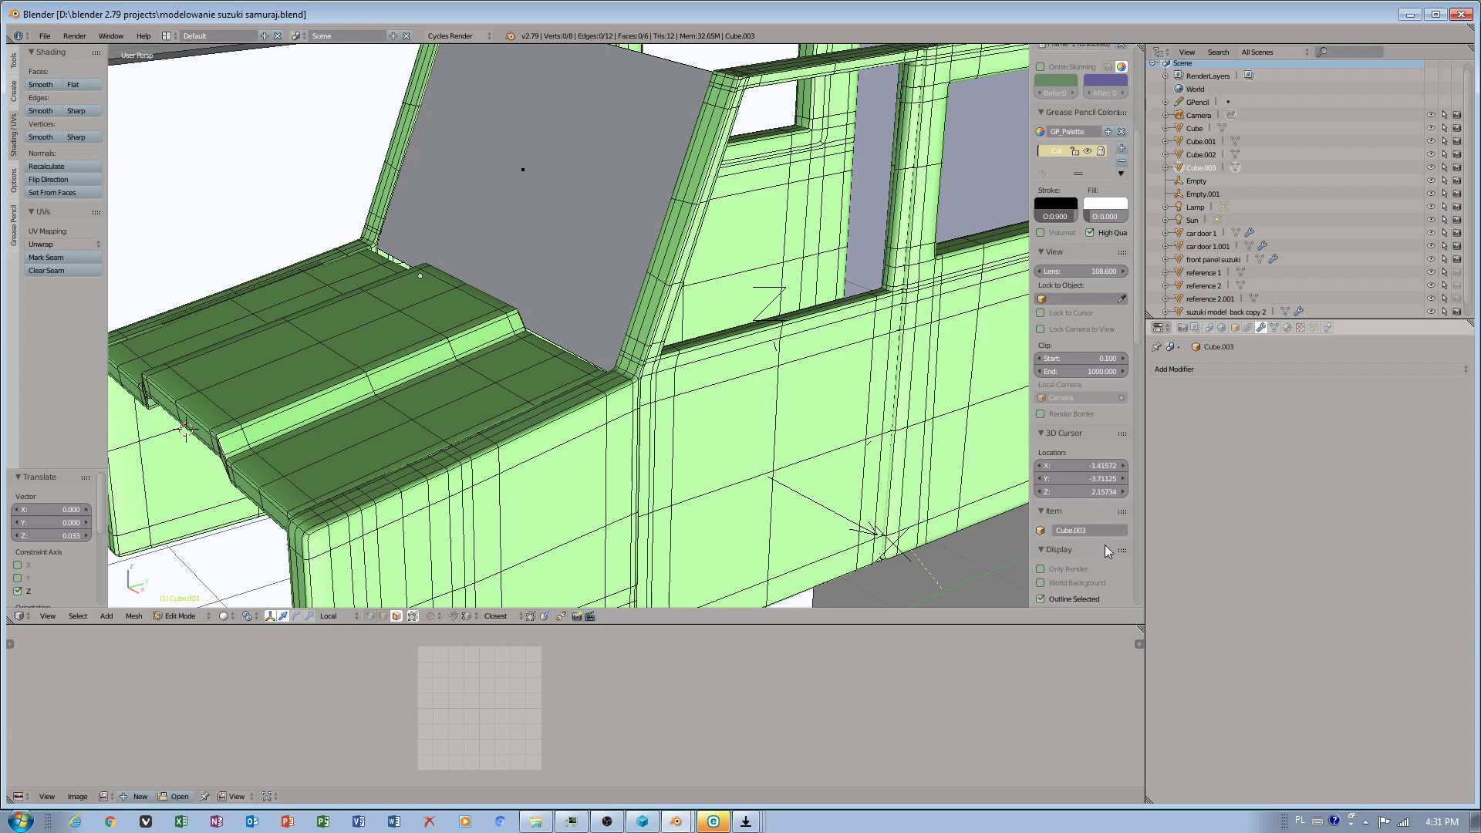
{"action": "scroll", "coordinate": [1049, 446], "scroll_direction": "down", "scroll_amount": 3}
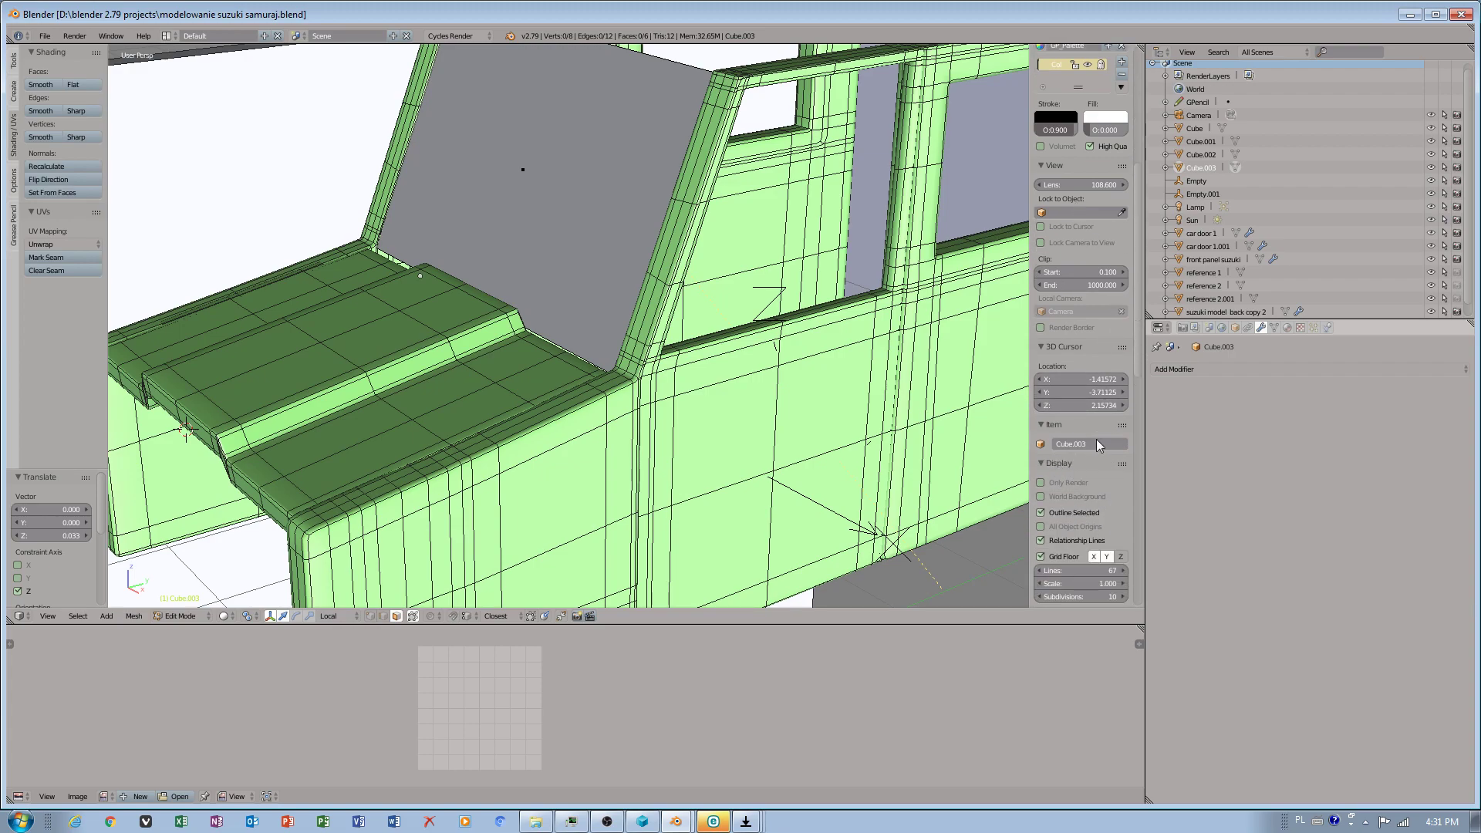
{"action": "scroll", "coordinate": [1062, 532], "scroll_direction": "up", "scroll_amount": 10}
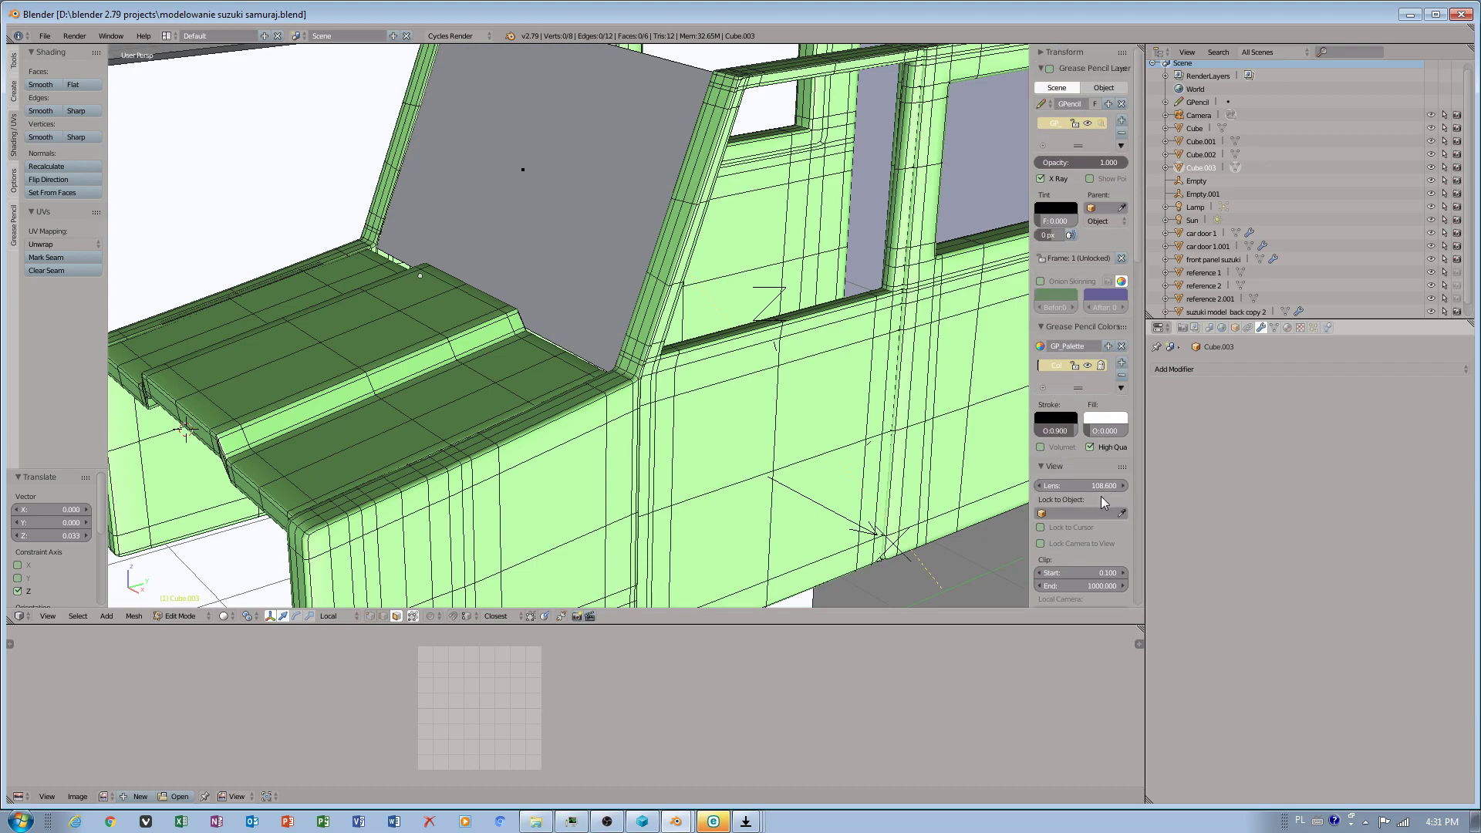
{"action": "left_click", "coordinate": [1092, 448]}
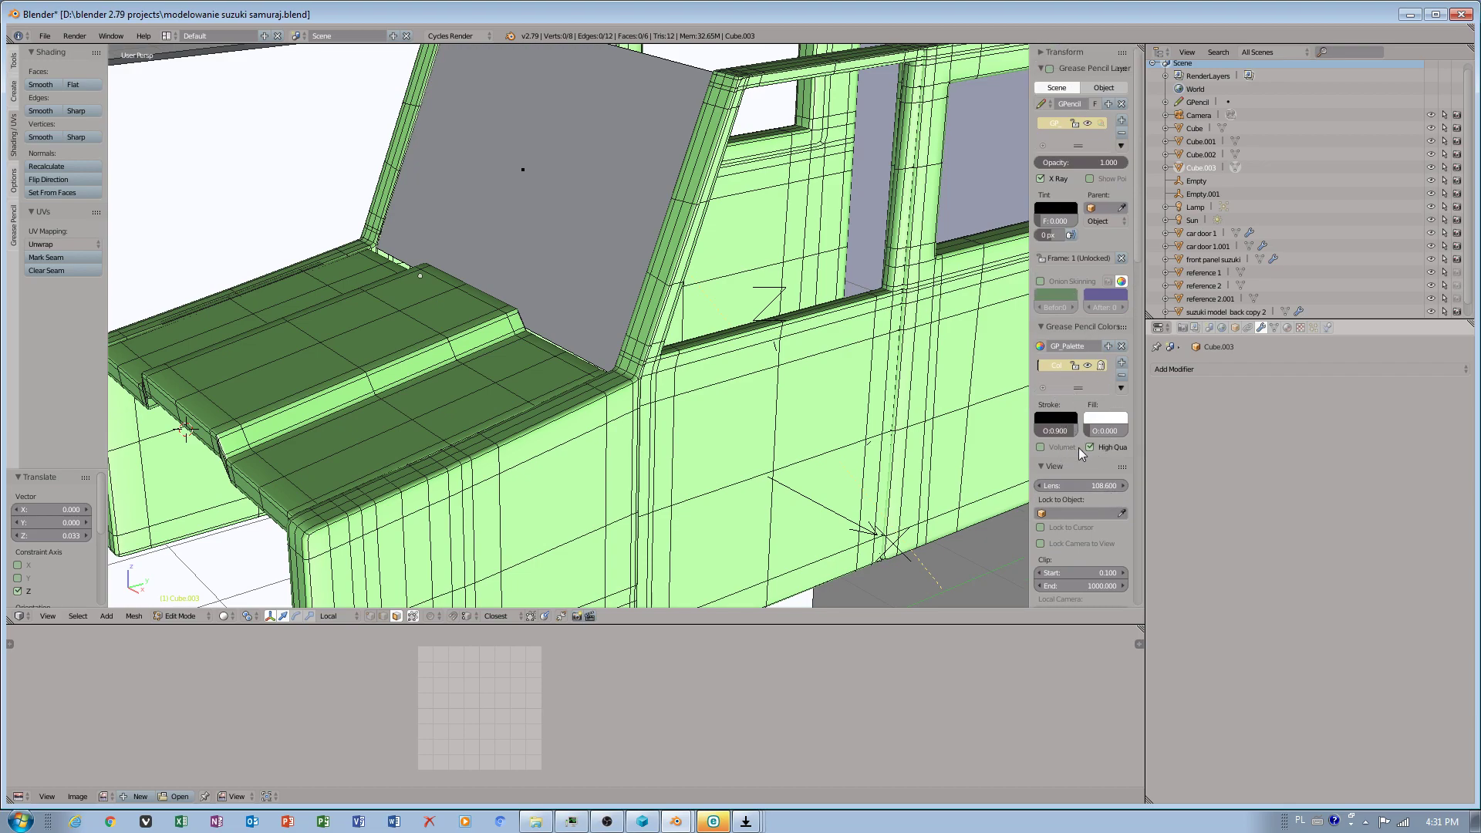
{"action": "scroll", "coordinate": [1137, 308], "scroll_direction": "down", "scroll_amount": 15}
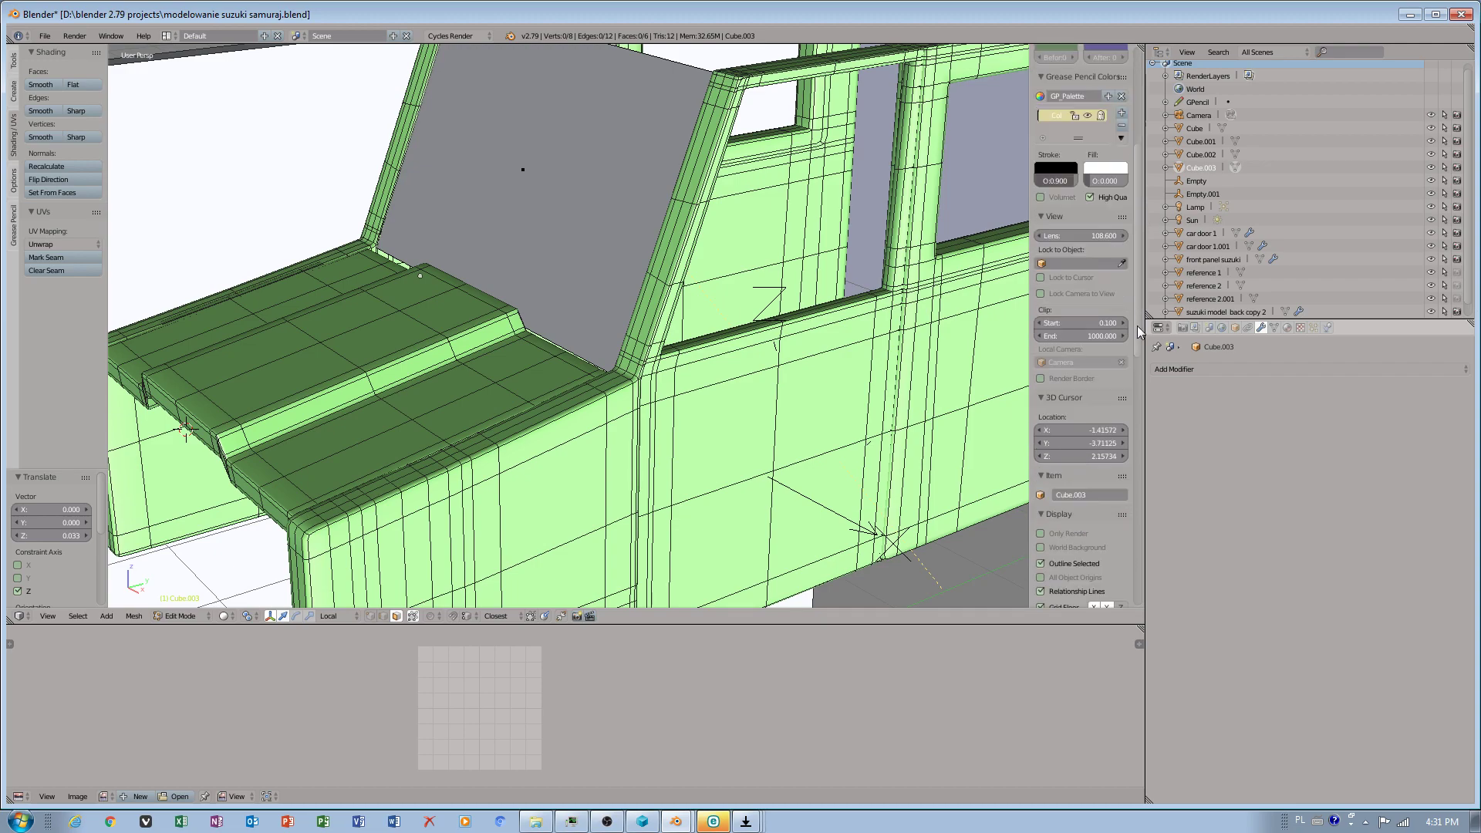
{"action": "scroll", "coordinate": [1114, 463], "scroll_direction": "down", "scroll_amount": 5}
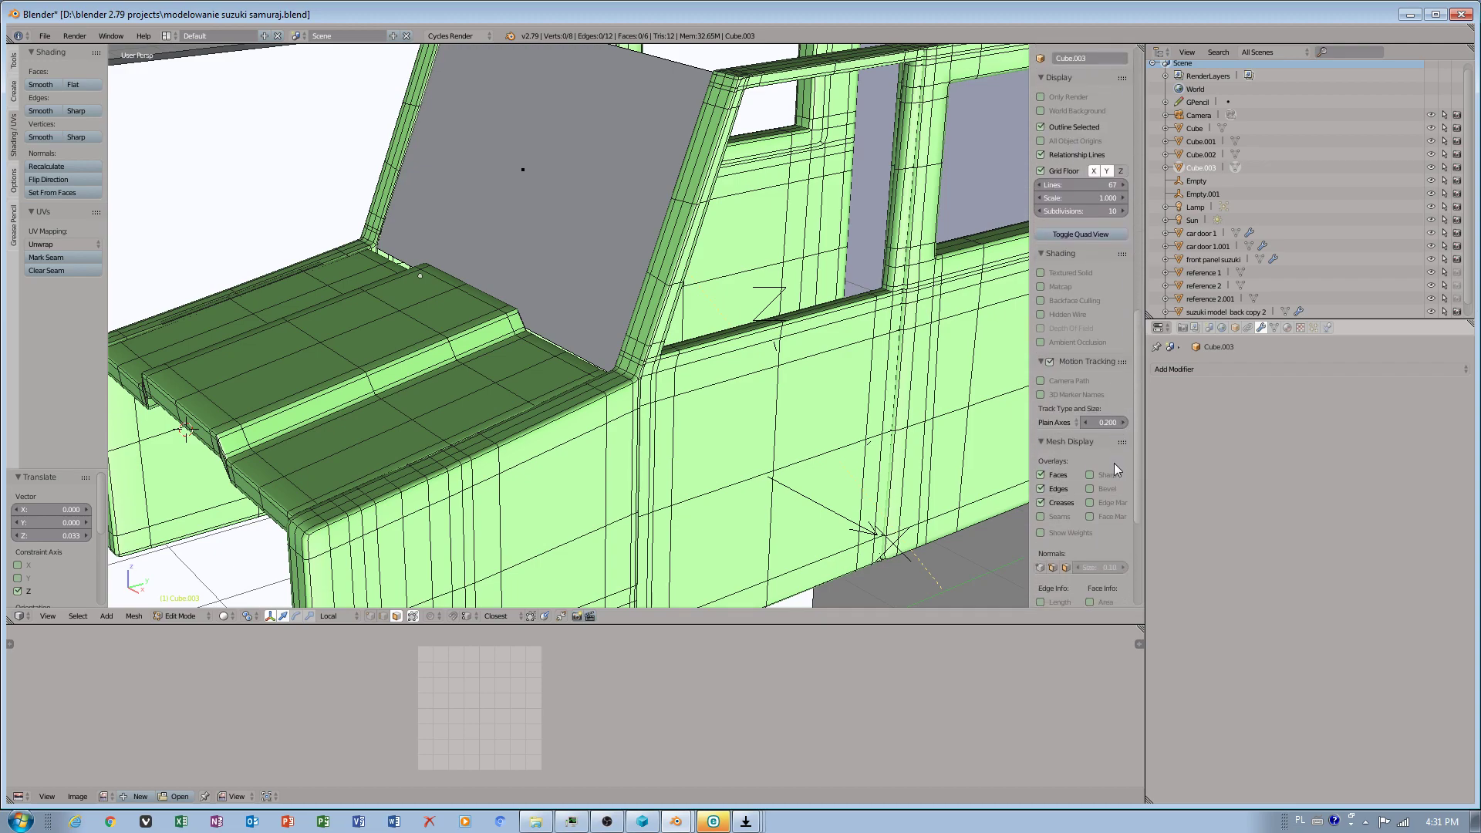
{"action": "left_click", "coordinate": [48, 35]}
{"action": "left_click", "coordinate": [77, 180]}
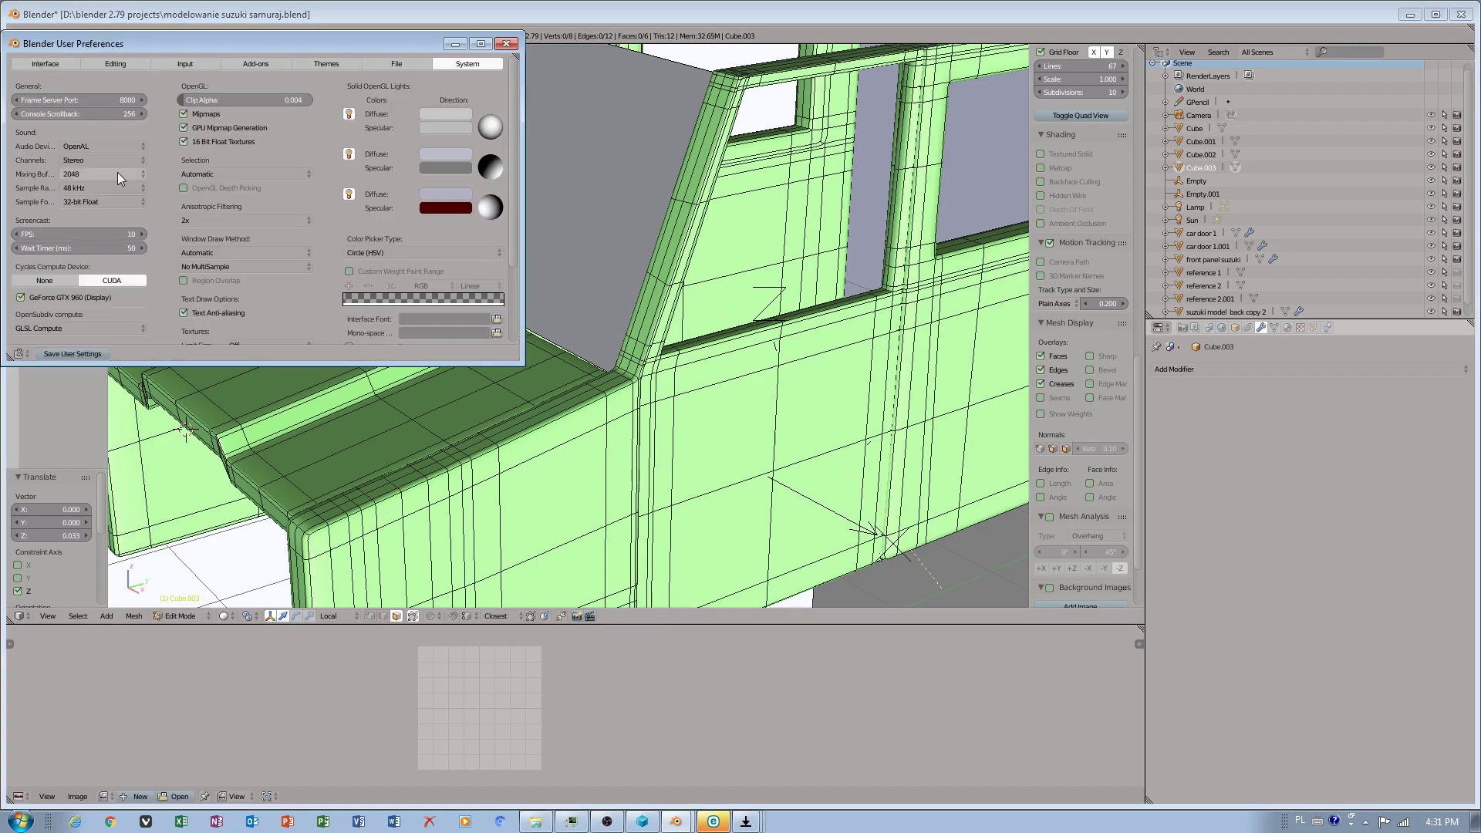
{"action": "left_click", "coordinate": [508, 44]}
Step: Compare the Material and Texture viewport shading modes and keep Material
{"action": "left_click", "coordinate": [223, 616]}
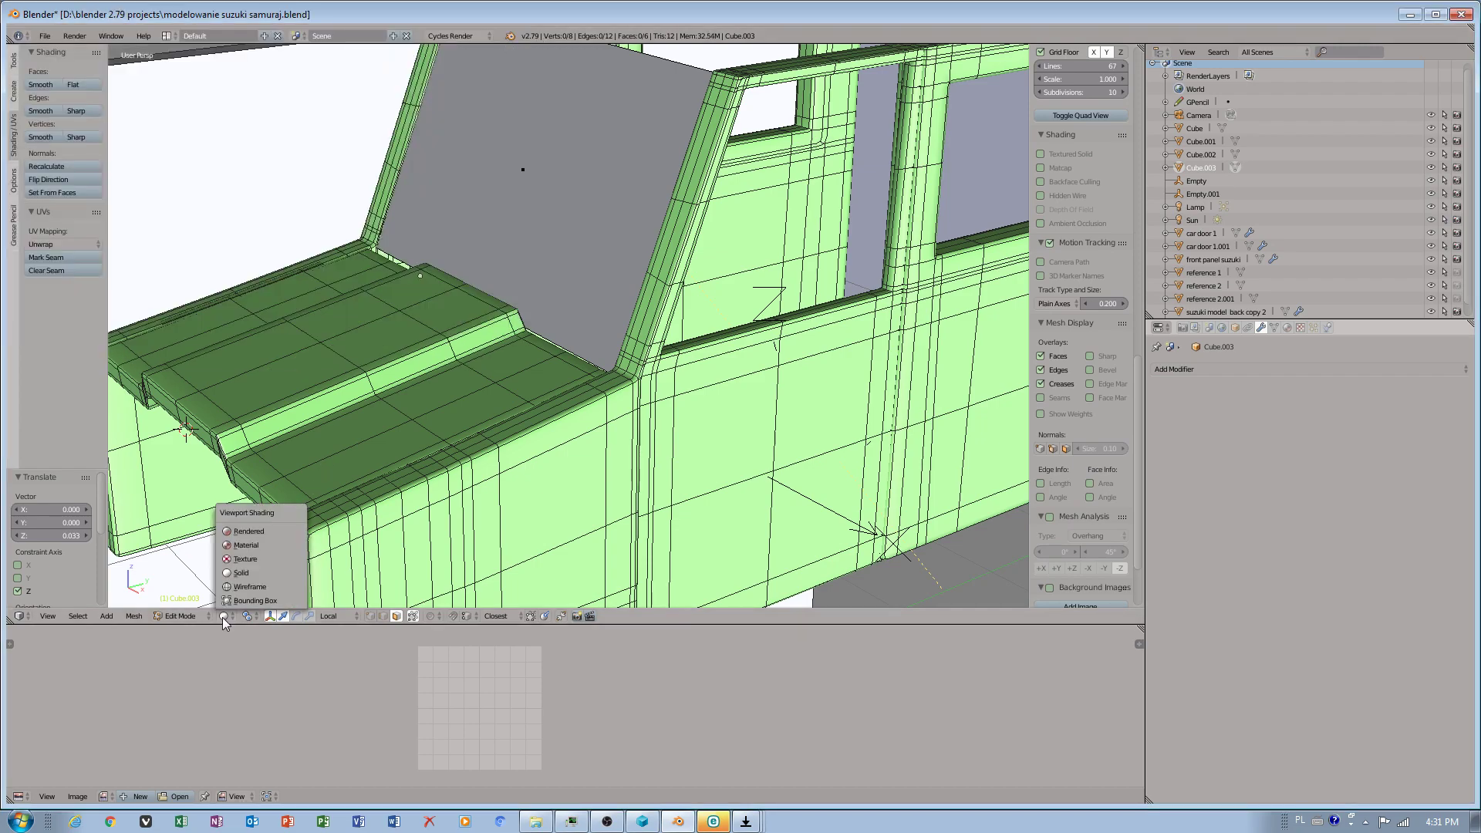
{"action": "left_click", "coordinate": [245, 559]}
{"action": "left_click", "coordinate": [224, 616]}
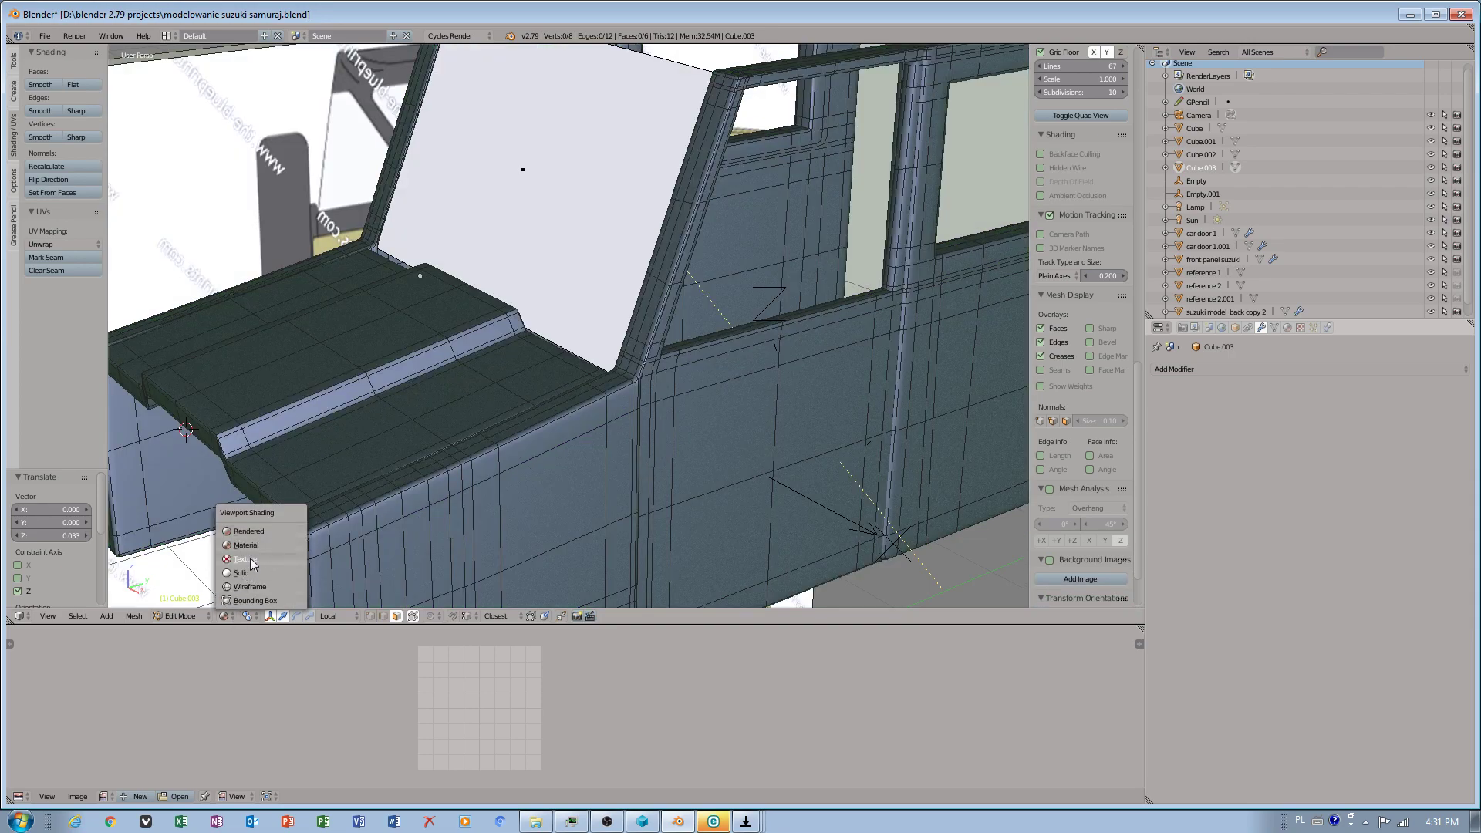
{"action": "left_click", "coordinate": [249, 563]}
{"action": "left_click", "coordinate": [224, 616]}
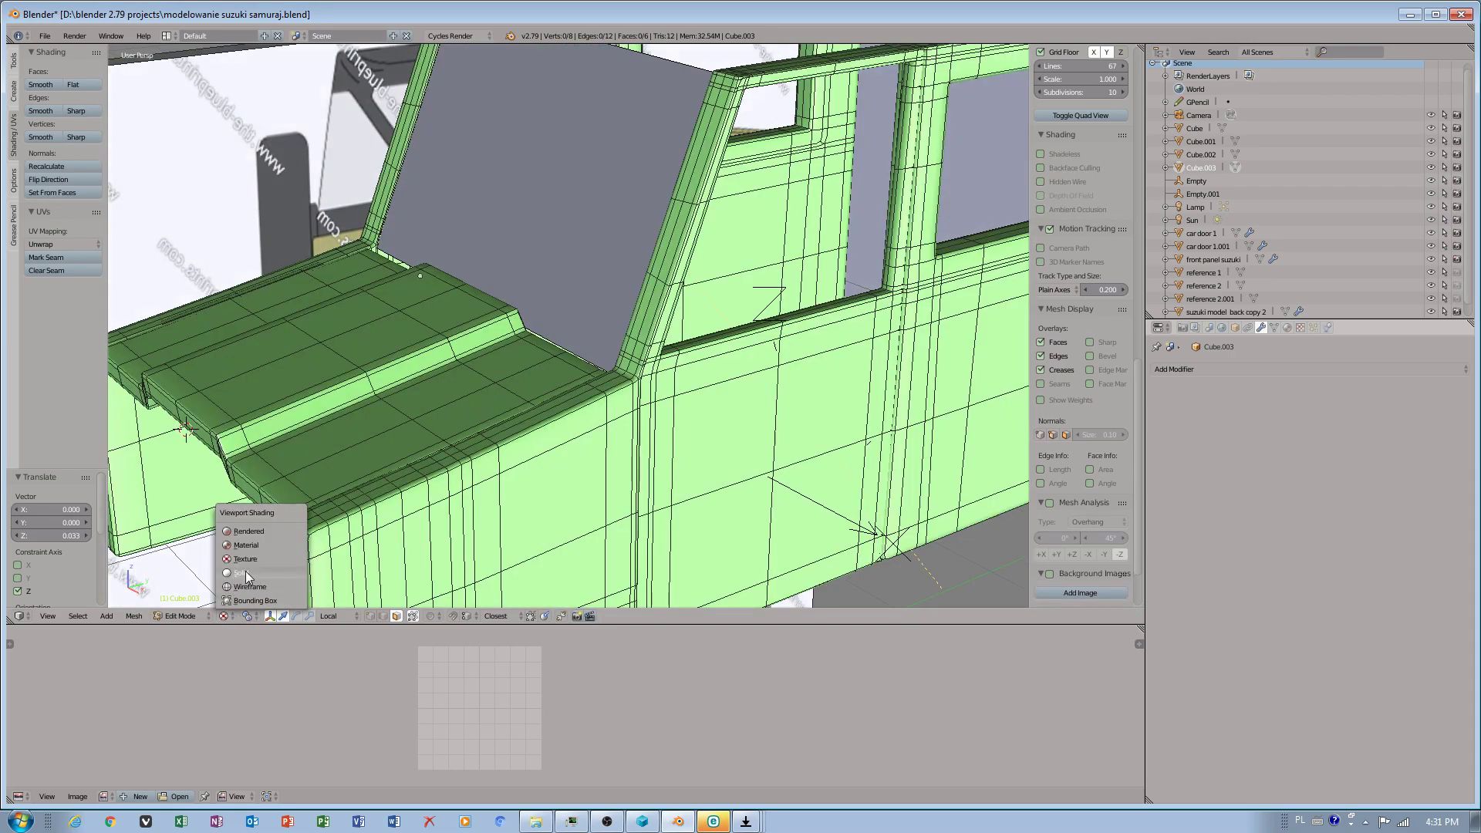
{"action": "left_click", "coordinate": [247, 575]}
Step: Return to Object Mode and hide both body side objects, suzuki model back and suzuki model back copy 2
{"action": "middle_click_drag", "start_coordinate": [496, 364], "coordinate": [348, 511]}
{"action": "left_click", "coordinate": [182, 617]}
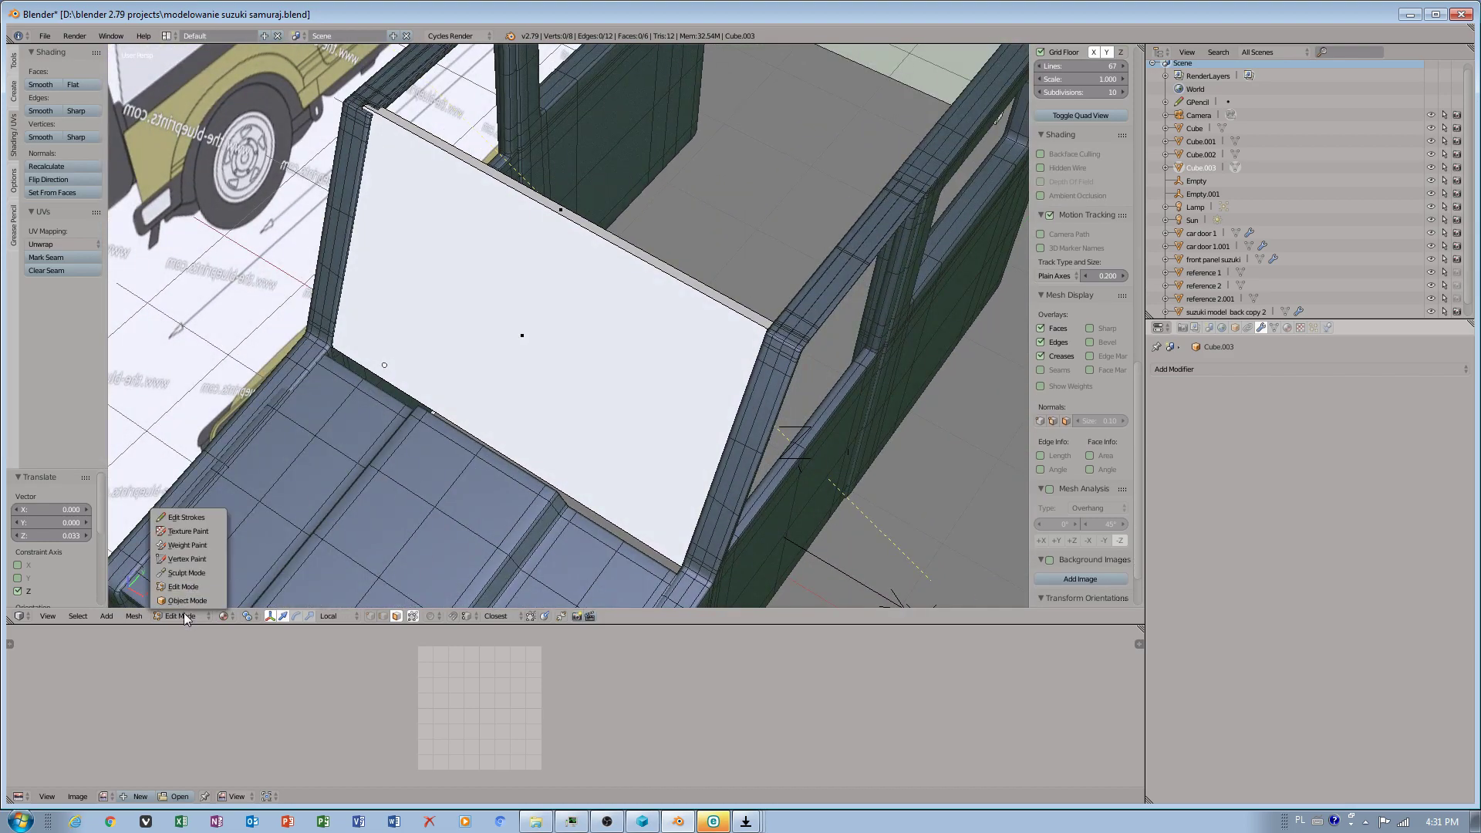
{"action": "left_click", "coordinate": [189, 613]}
{"action": "middle_click_drag", "start_coordinate": [571, 327], "coordinate": [624, 382]}
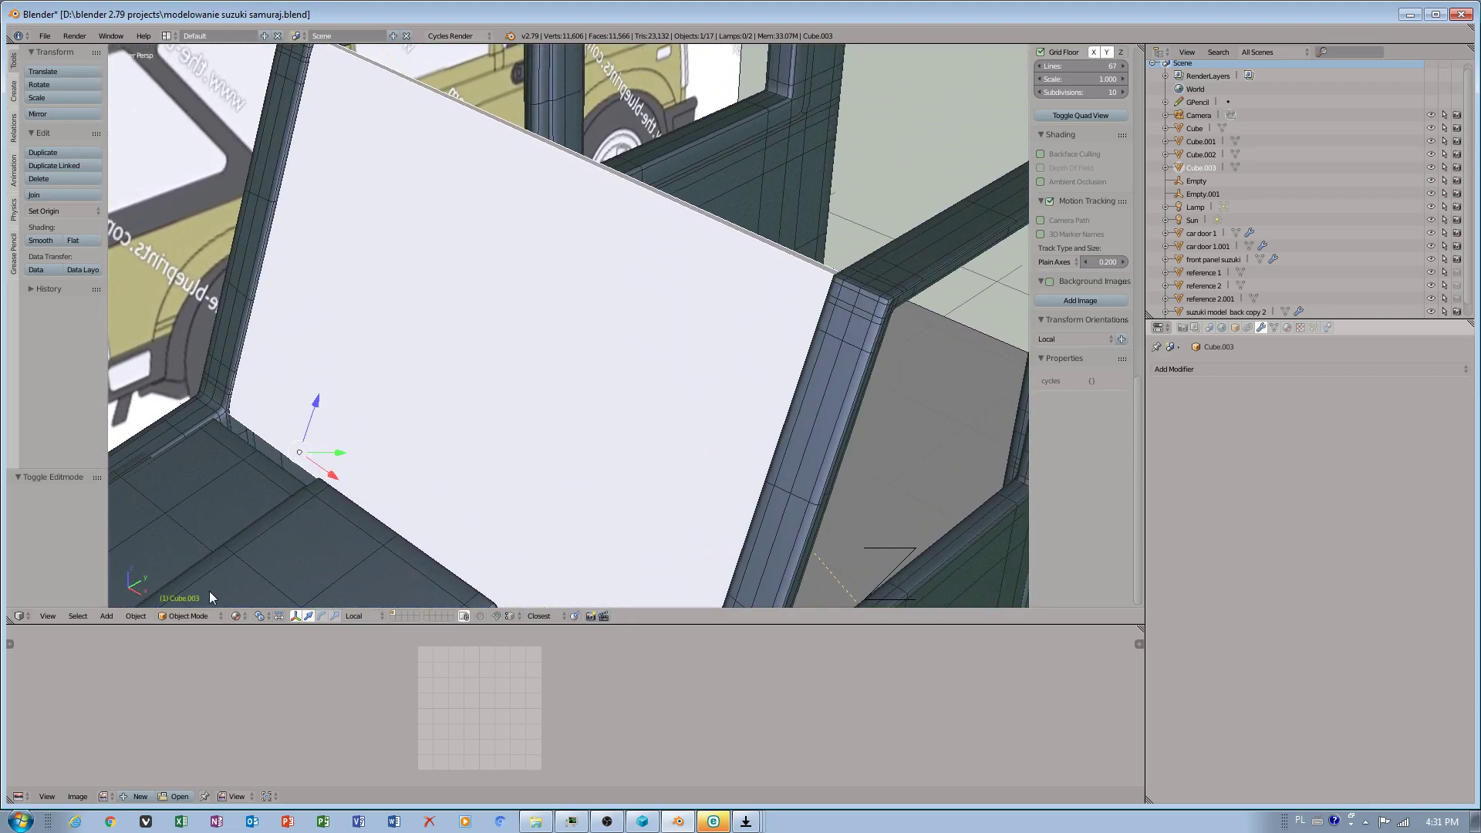
{"action": "scroll", "coordinate": [262, 349], "scroll_direction": "down", "scroll_amount": 4}
{"action": "middle_click_drag", "start_coordinate": [262, 343], "coordinate": [550, 349], "text": "shift"}
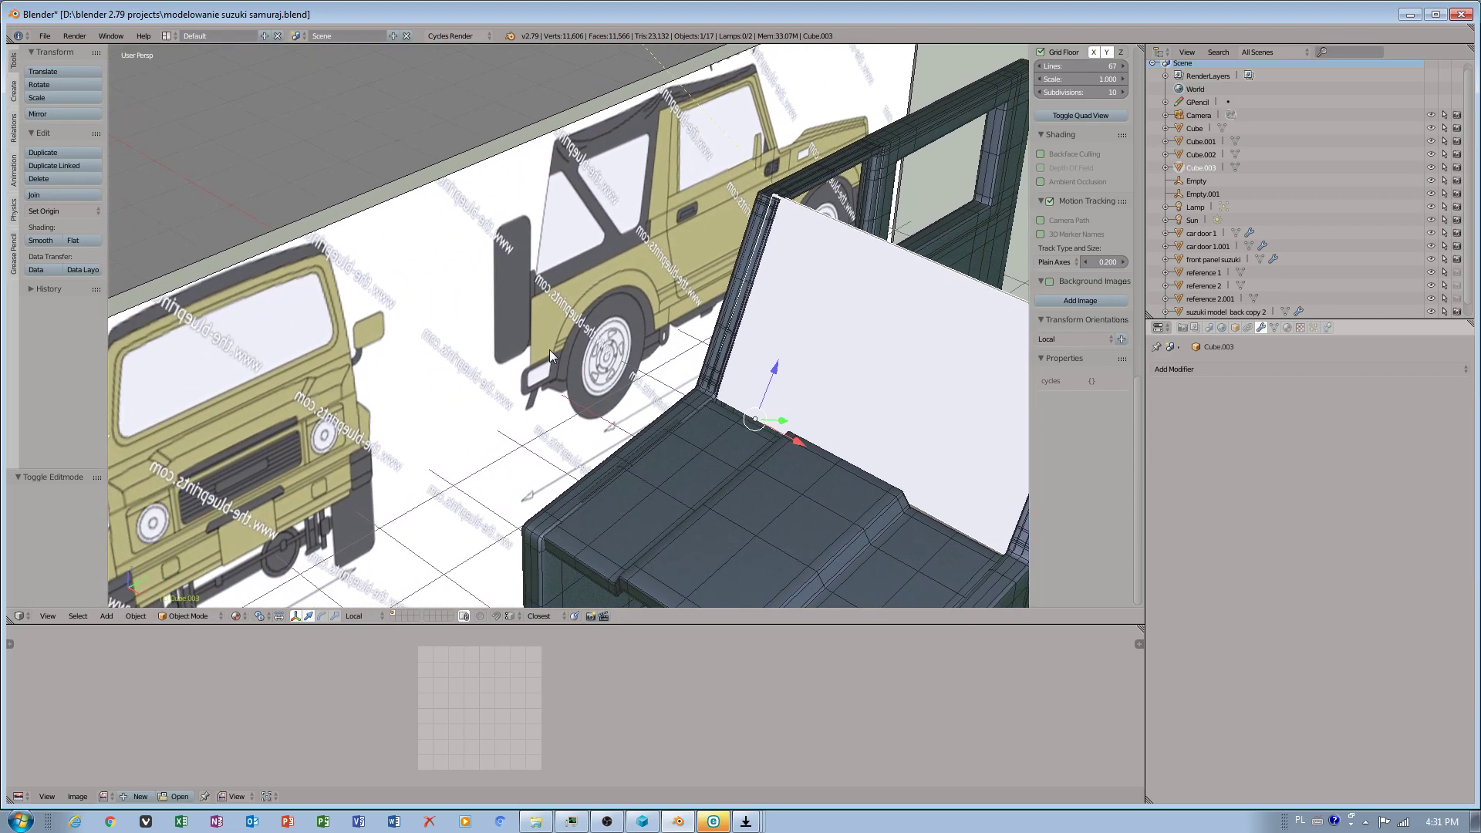
{"action": "middle_click_drag", "start_coordinate": [872, 287], "coordinate": [603, 267], "text": "shift"}
{"action": "scroll", "coordinate": [719, 289], "scroll_direction": "up", "scroll_amount": 1}
{"action": "scroll", "coordinate": [603, 266], "scroll_direction": "up", "scroll_amount": 1}
{"action": "right_click", "coordinate": [859, 255]}
{"action": "scroll", "coordinate": [1261, 258], "scroll_direction": "down", "scroll_amount": 1}
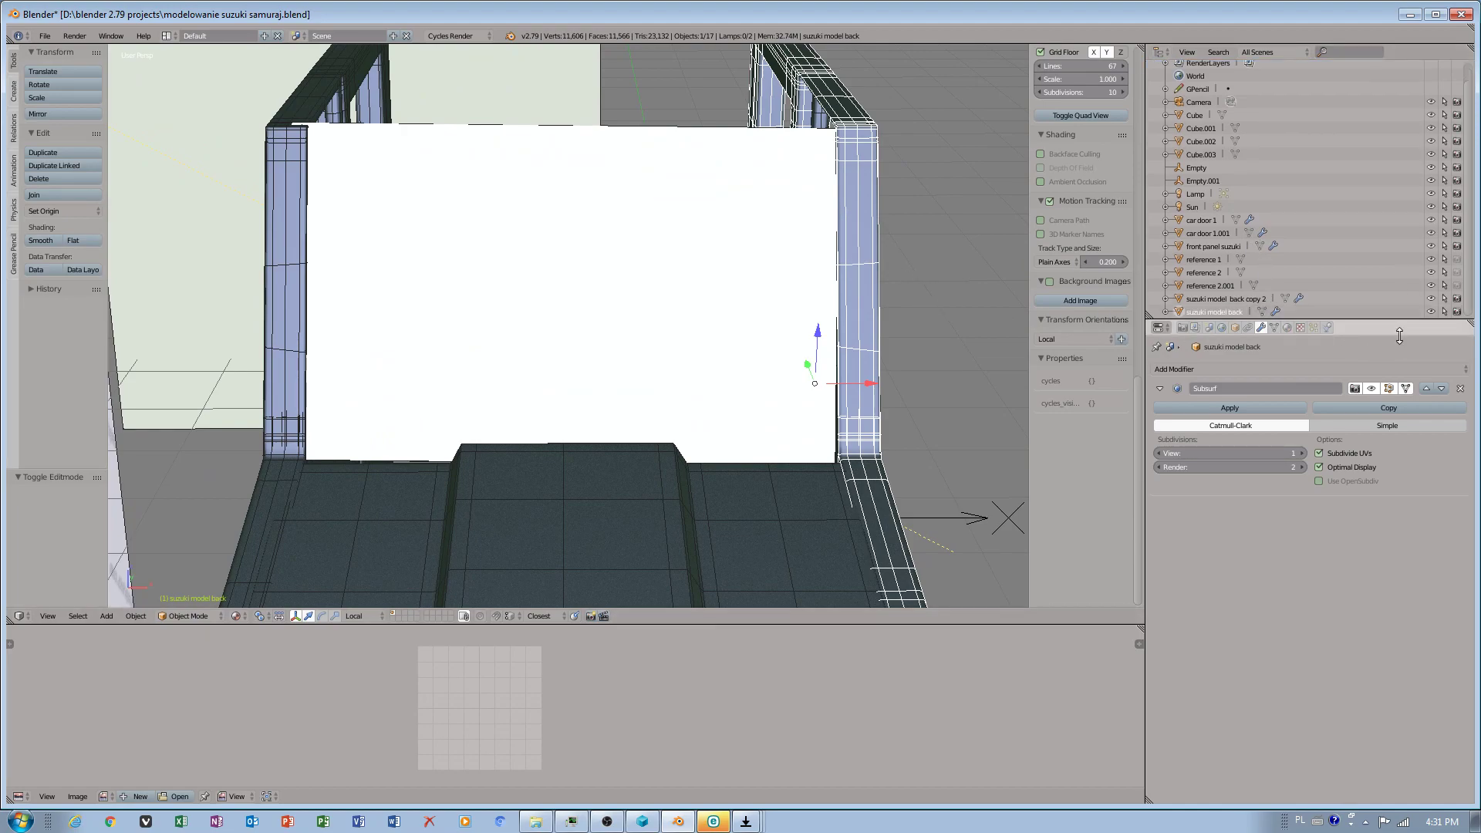
{"action": "left_click", "coordinate": [1432, 311]}
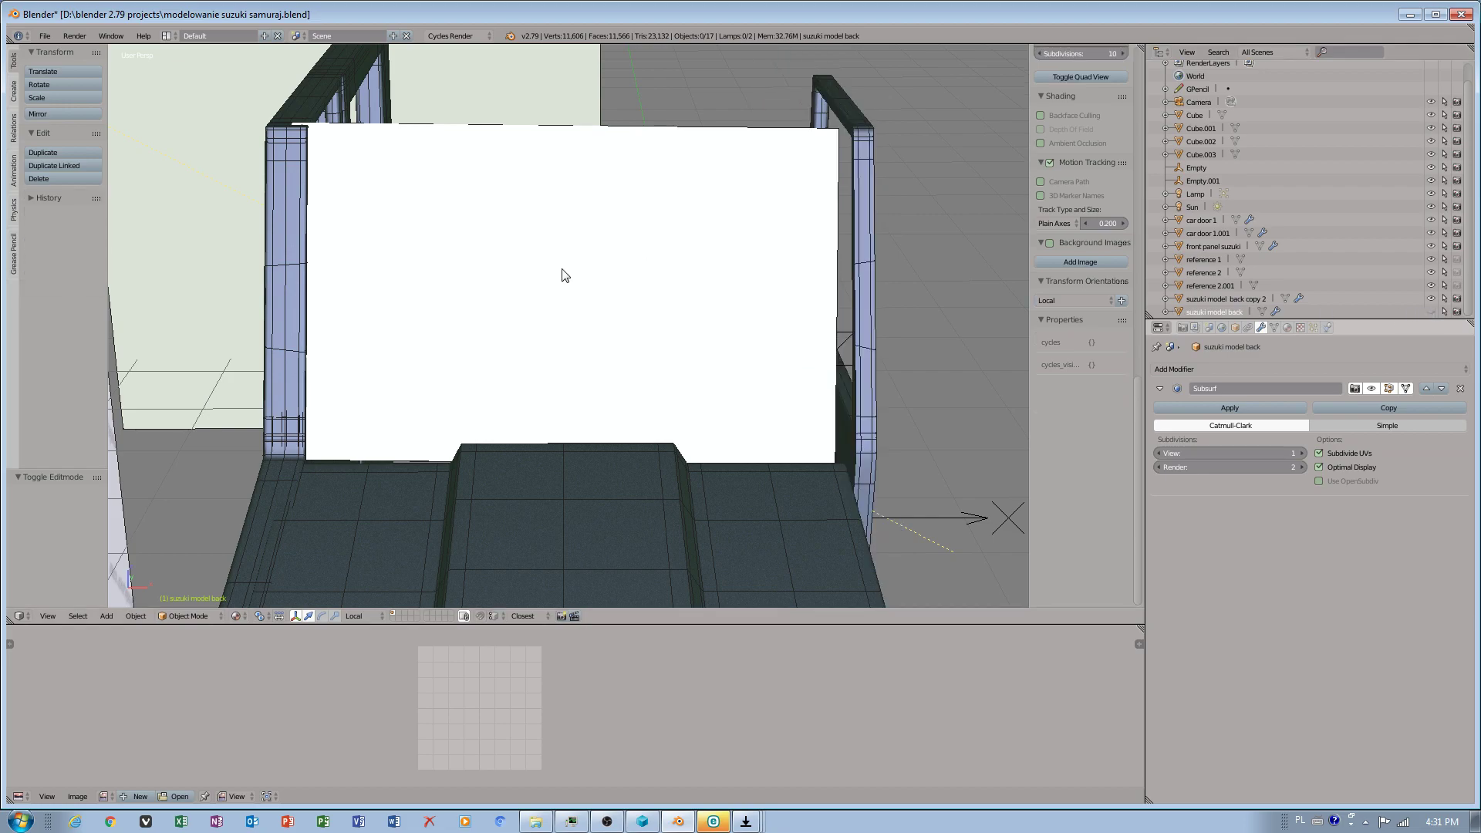
{"action": "right_click", "coordinate": [278, 276]}
{"action": "left_click", "coordinate": [1432, 299]}
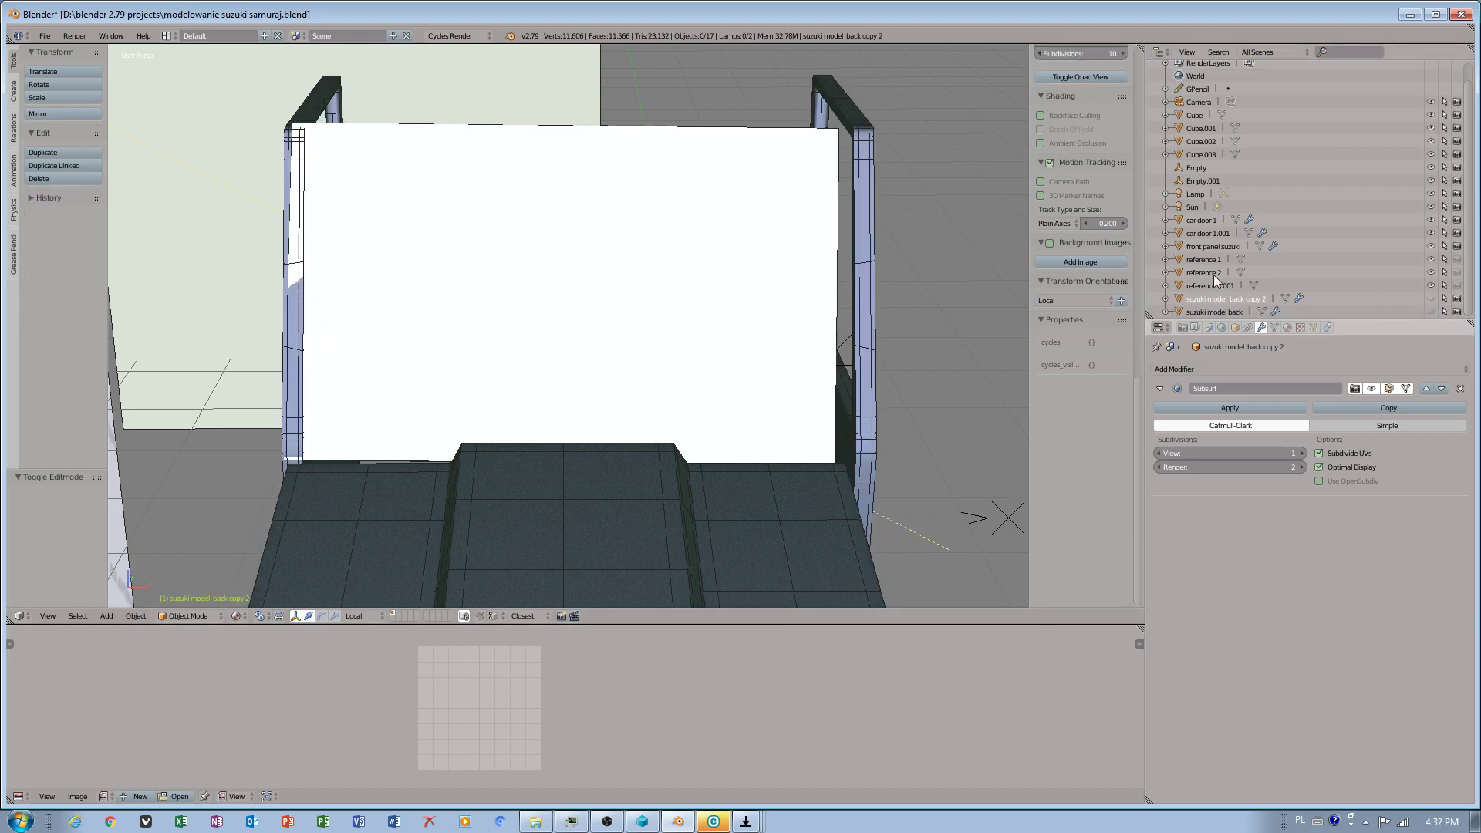
Step: Hide both car door objects, car door 1 and car door 1.001, to isolate the windshield block
{"action": "right_click", "coordinate": [868, 264]}
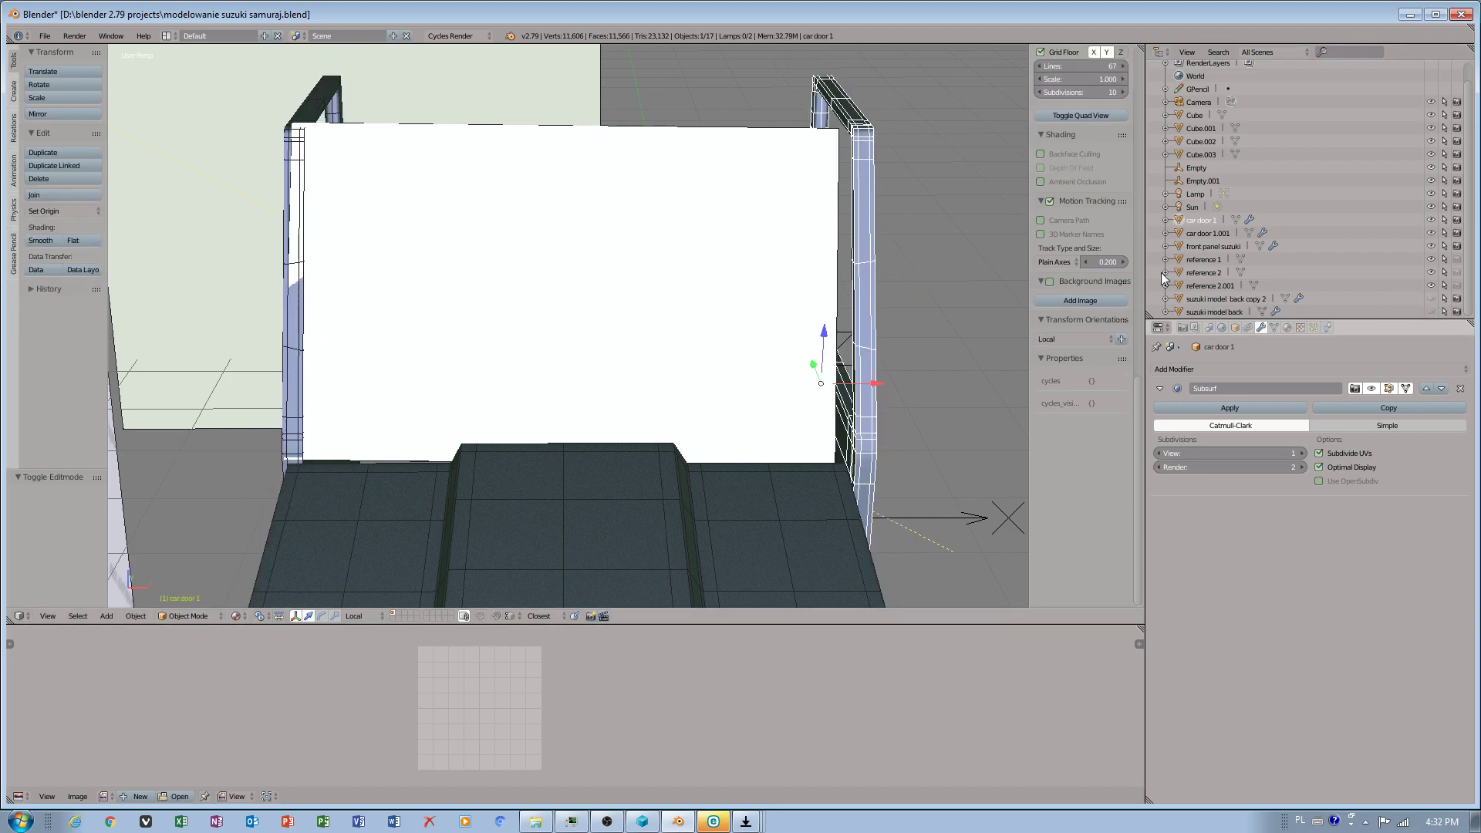
{"action": "left_click", "coordinate": [1432, 220]}
{"action": "right_click", "coordinate": [284, 302]}
{"action": "right_click", "coordinate": [282, 301]}
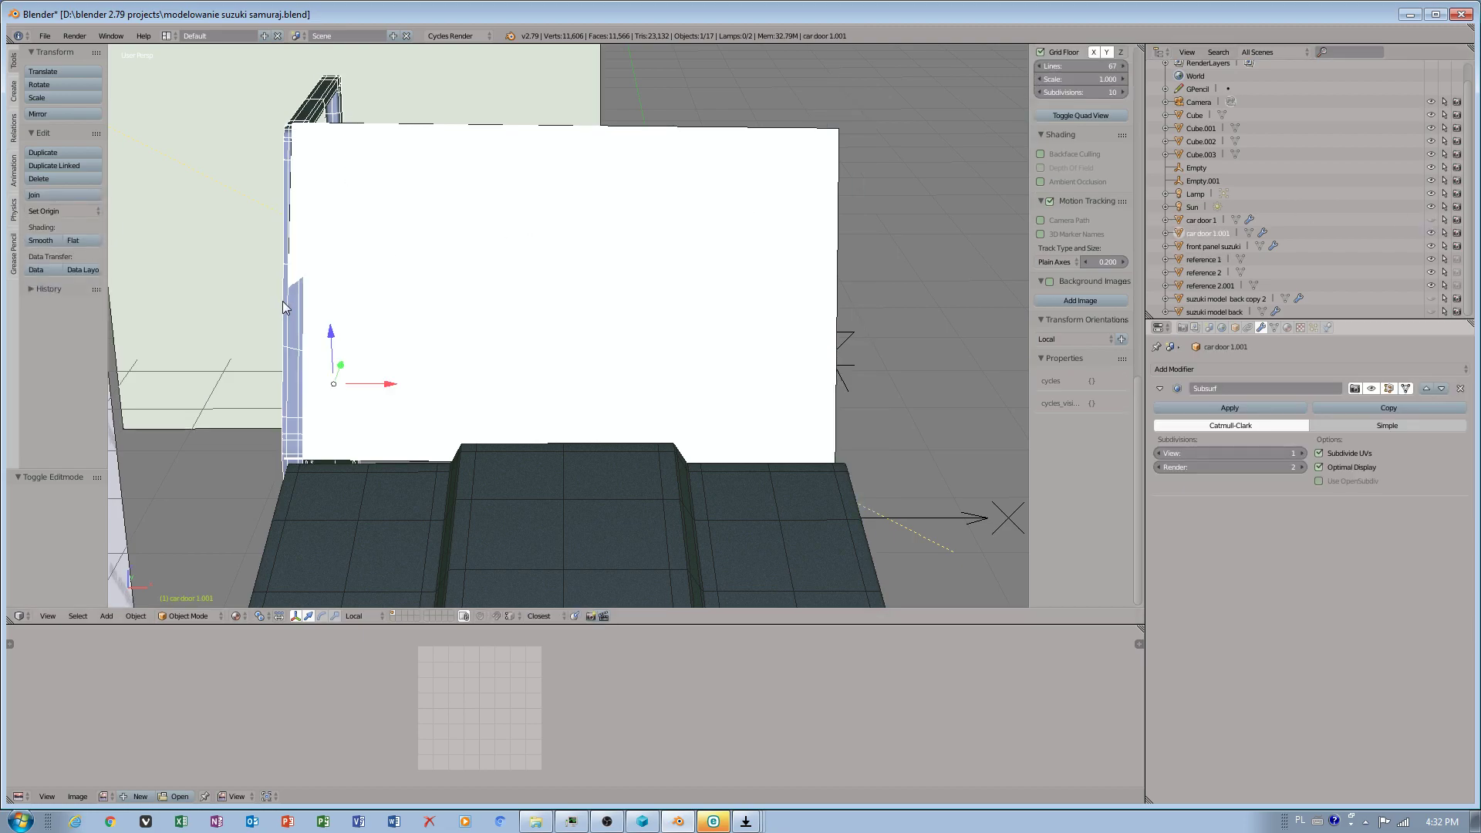
{"action": "left_click", "coordinate": [1432, 232]}
{"action": "scroll", "coordinate": [499, 297], "scroll_direction": "up", "scroll_amount": 1}
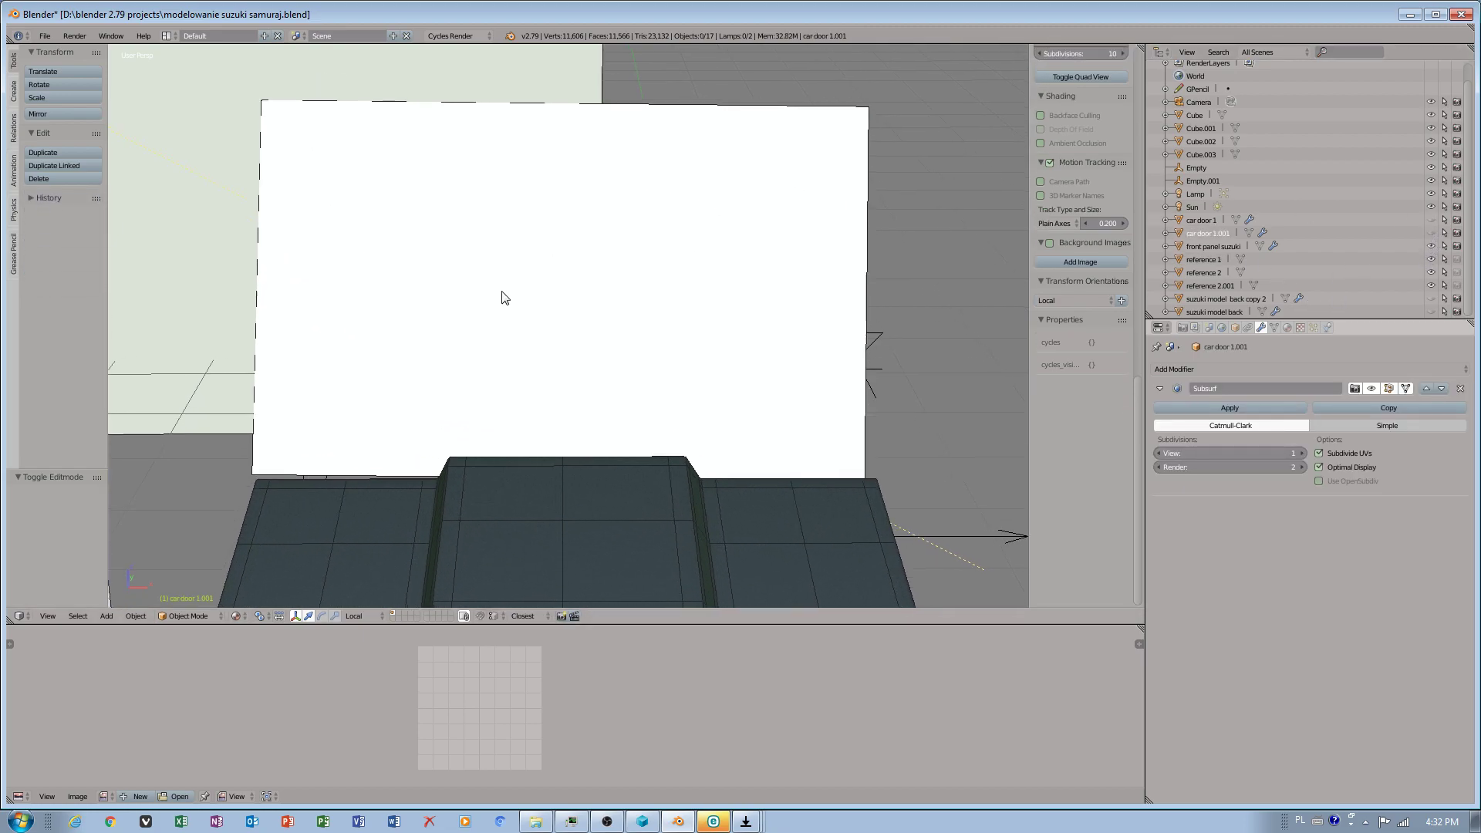
Step: Raise the windshield block about 0.123 along its local Z axis, clear of the hood
{"action": "right_click", "coordinate": [522, 302]}
{"action": "left_click_drag", "start_coordinate": [345, 450], "coordinate": [345, 419]}
{"action": "middle_click_drag", "start_coordinate": [428, 375], "coordinate": [481, 431], "text": "shift"}
{"action": "scroll", "coordinate": [478, 434], "scroll_direction": "up", "scroll_amount": 1}
Step: Enter Edit Mode on the windshield block, select its front face and turn off limiting the selection to visible geometry
{"action": "left_click", "coordinate": [168, 618]}
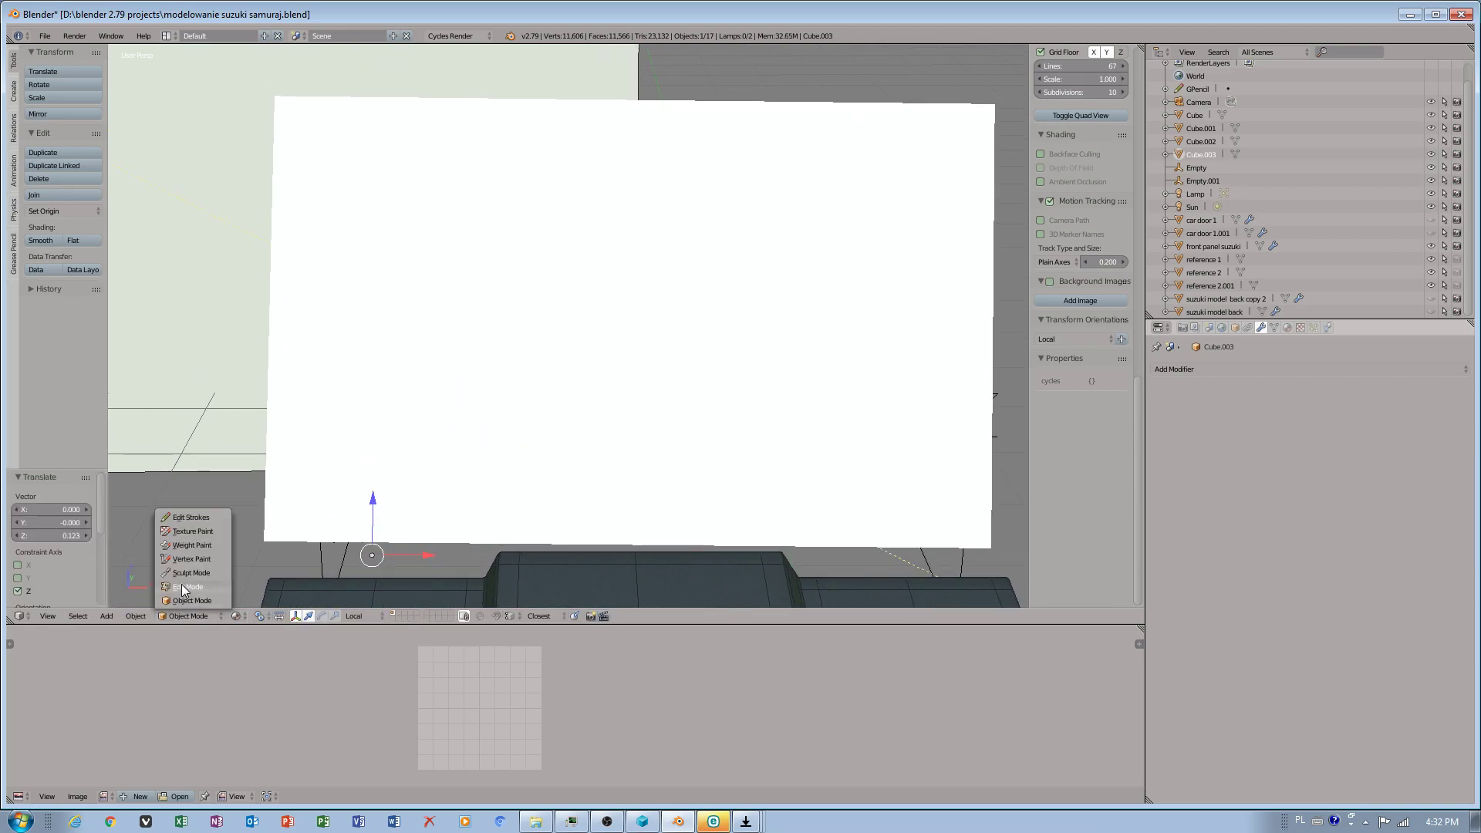
{"action": "left_click", "coordinate": [182, 589]}
{"action": "right_click", "coordinate": [590, 362]}
{"action": "middle_click_drag", "start_coordinate": [605, 351], "coordinate": [557, 363]}
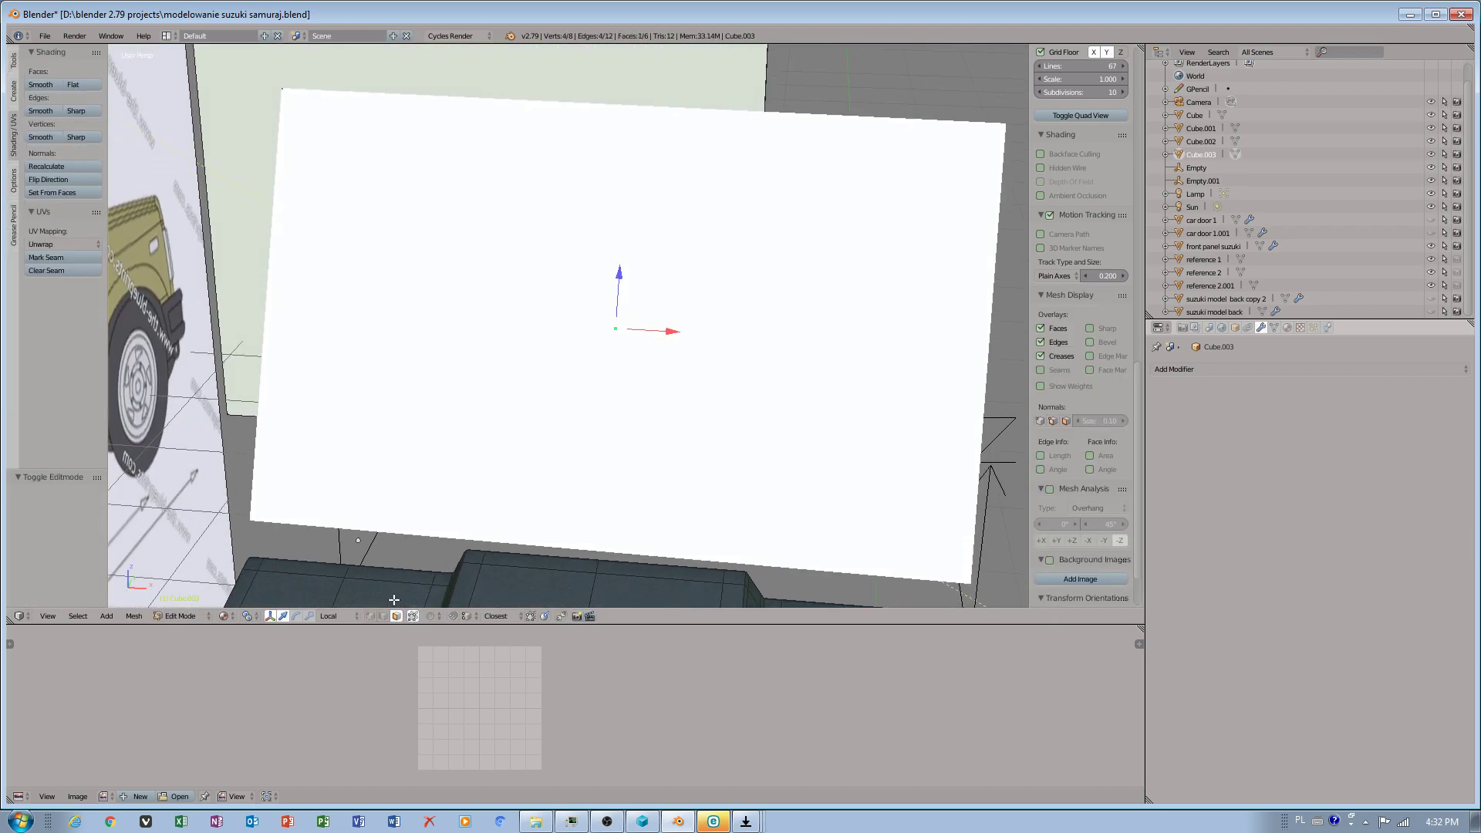
{"action": "left_click", "coordinate": [412, 617]}
{"action": "middle_click_drag", "start_coordinate": [456, 456], "coordinate": [474, 459]}
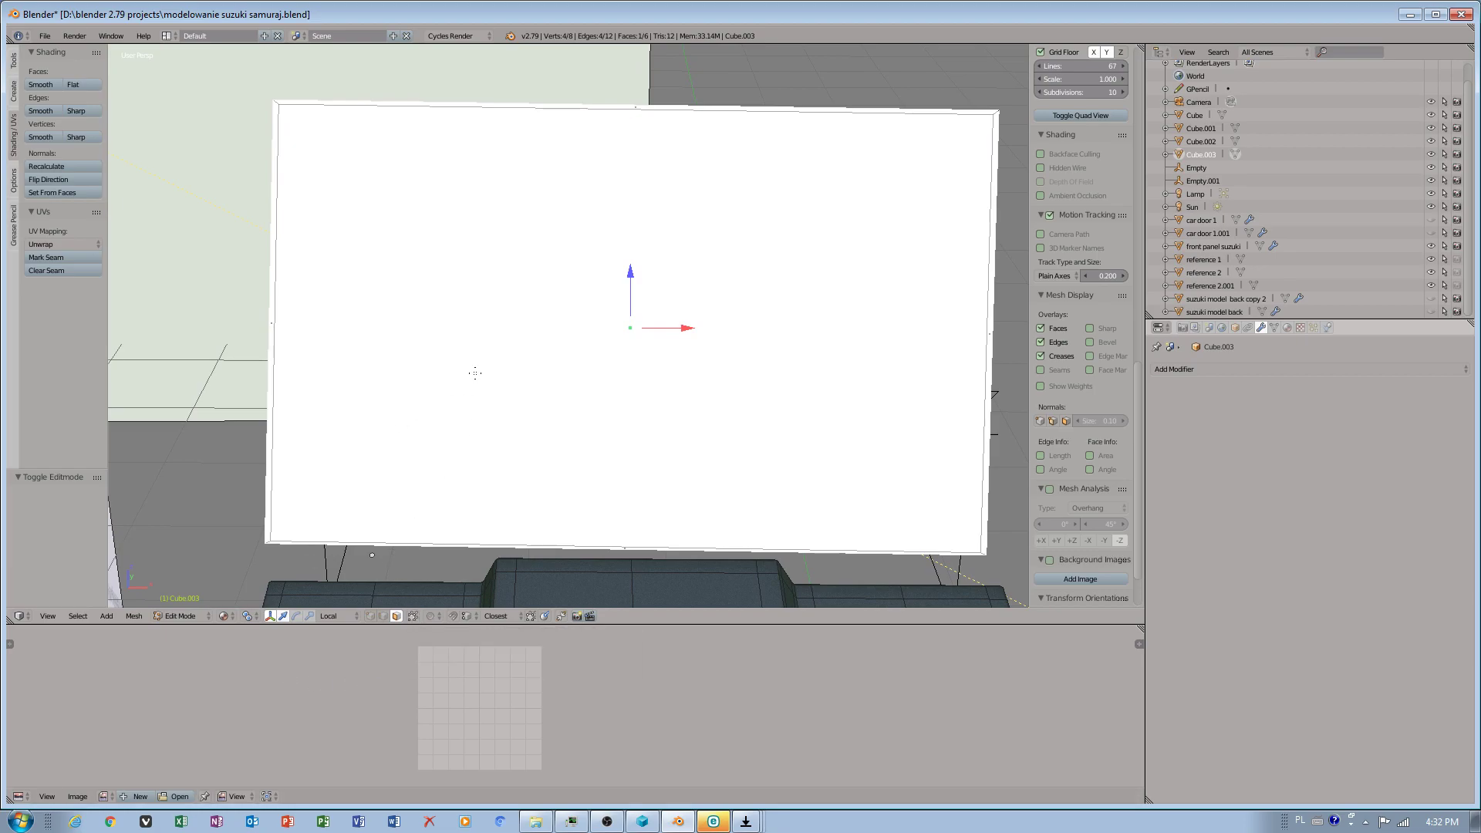
Step: Knife-cut an inset windshield outline with rounded upper corners into the front face, running from one lower corner to the other
{"action": "key", "text": "k"}
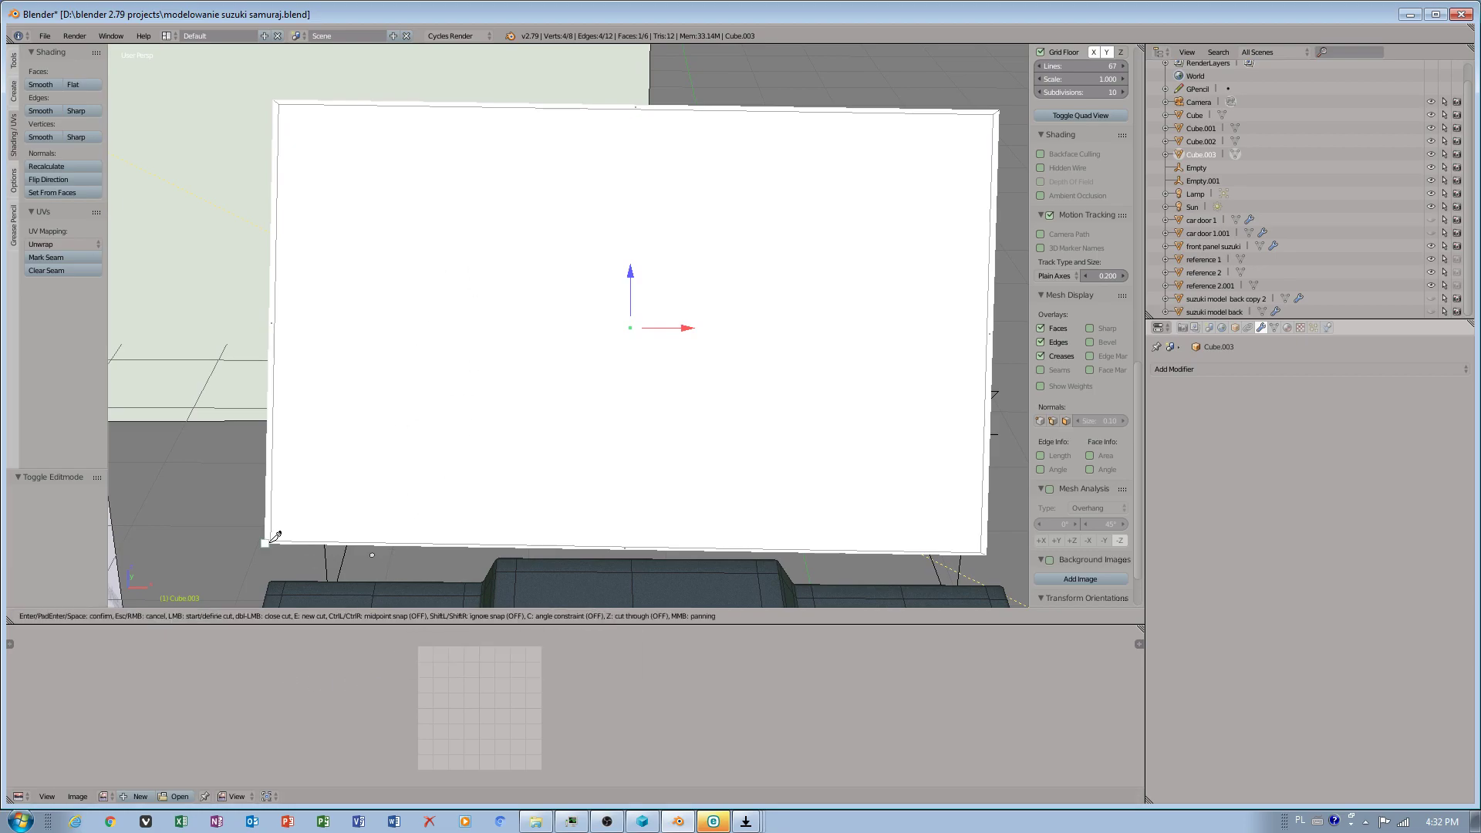
{"action": "left_click", "coordinate": [298, 513]}
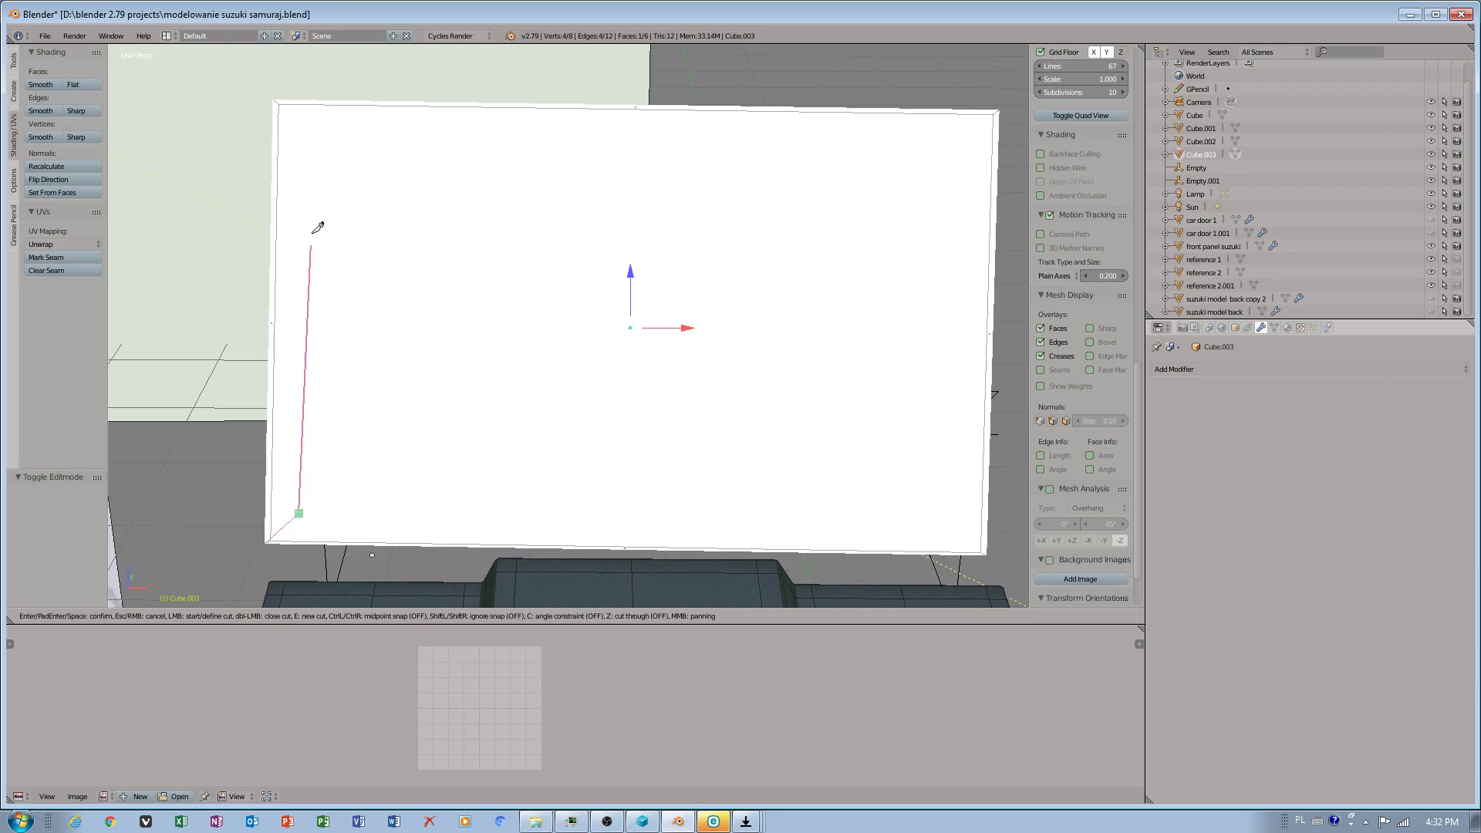
{"action": "left_click", "coordinate": [303, 166]}
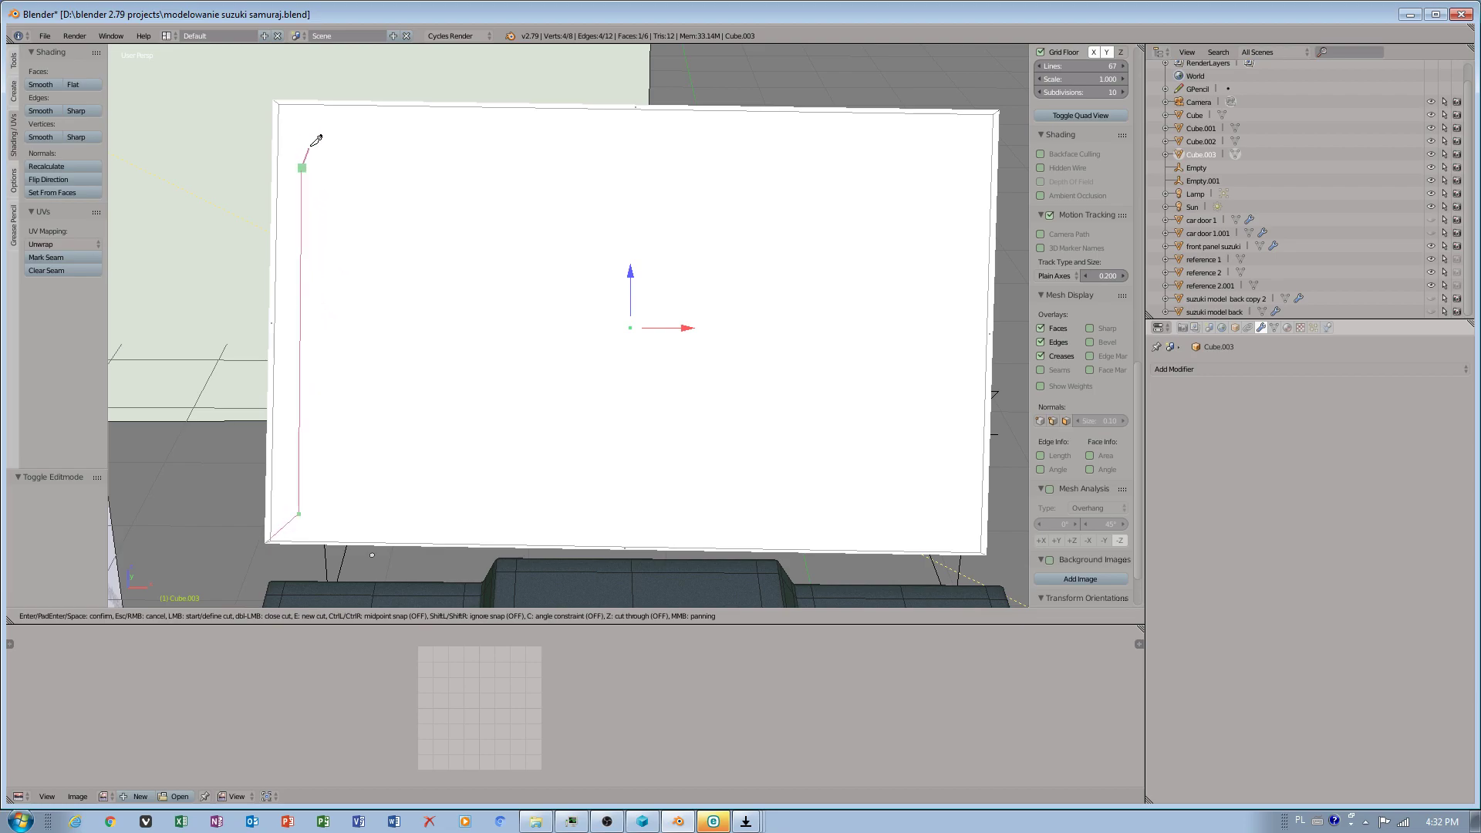
{"action": "left_click", "coordinate": [315, 147]}
{"action": "left_click", "coordinate": [336, 132]}
{"action": "left_click", "coordinate": [366, 122]}
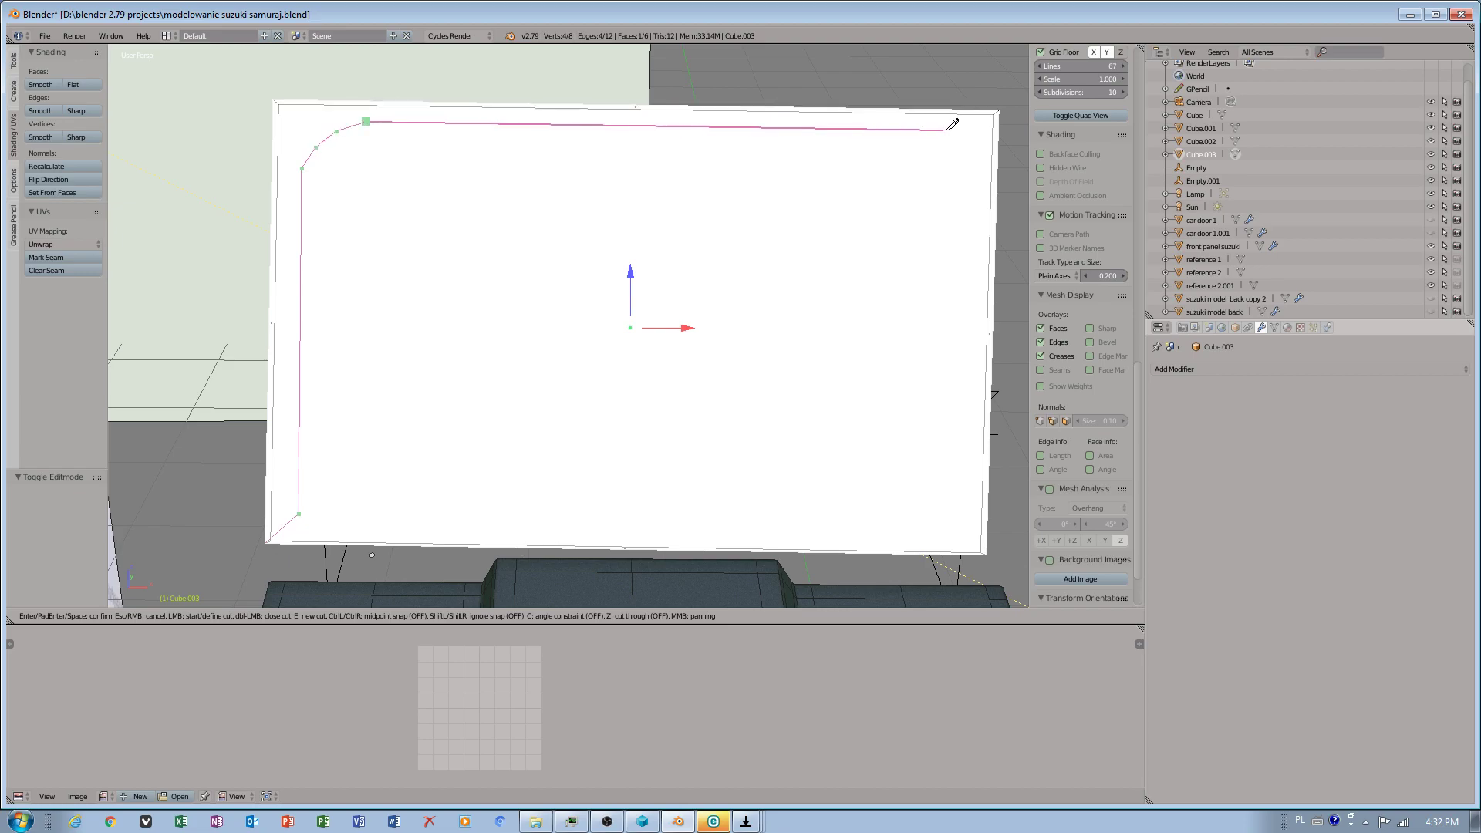
{"action": "left_click", "coordinate": [919, 130]}
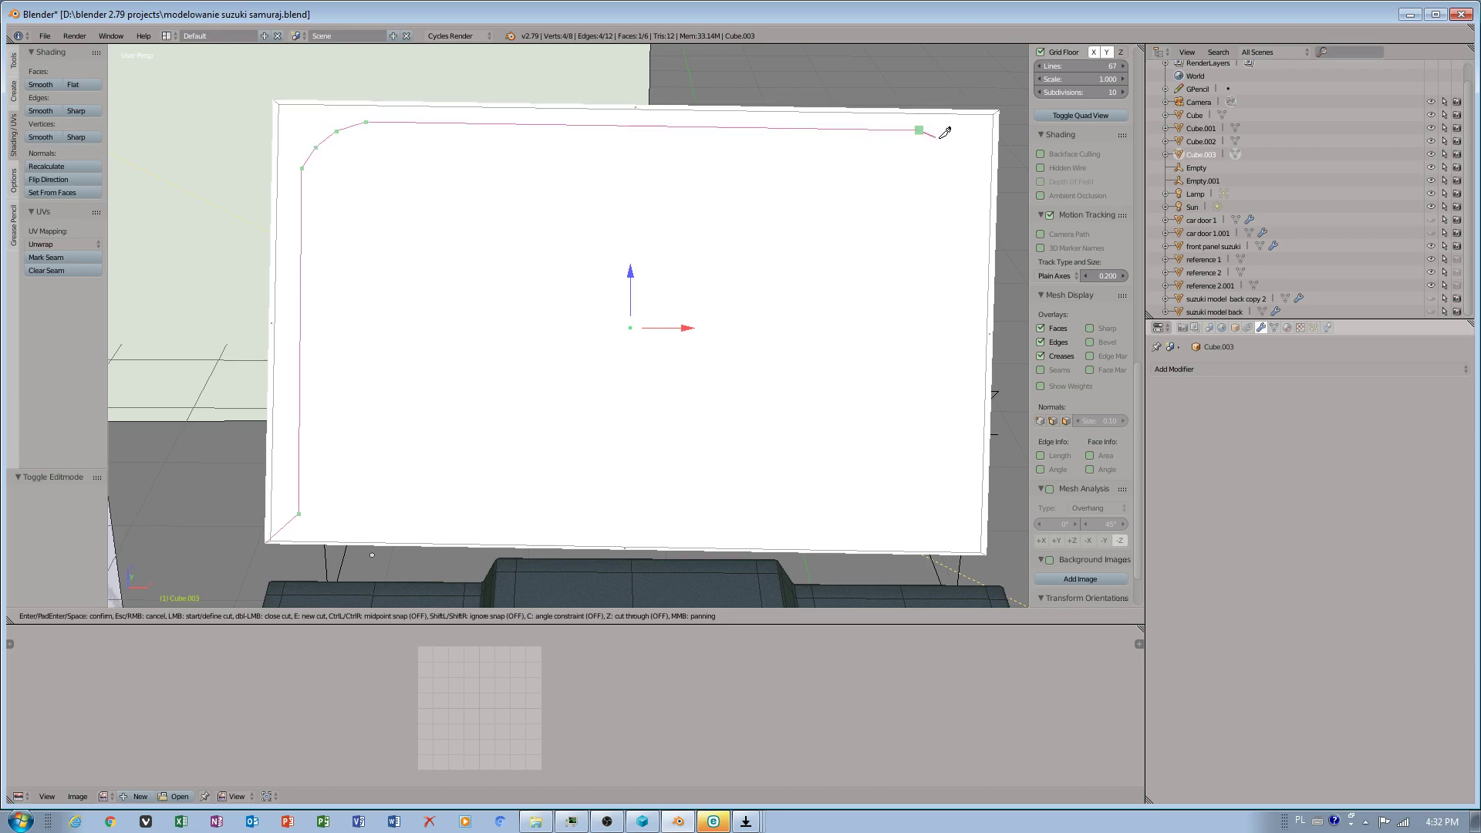
{"action": "left_click", "coordinate": [938, 139]}
{"action": "left_click", "coordinate": [972, 181]}
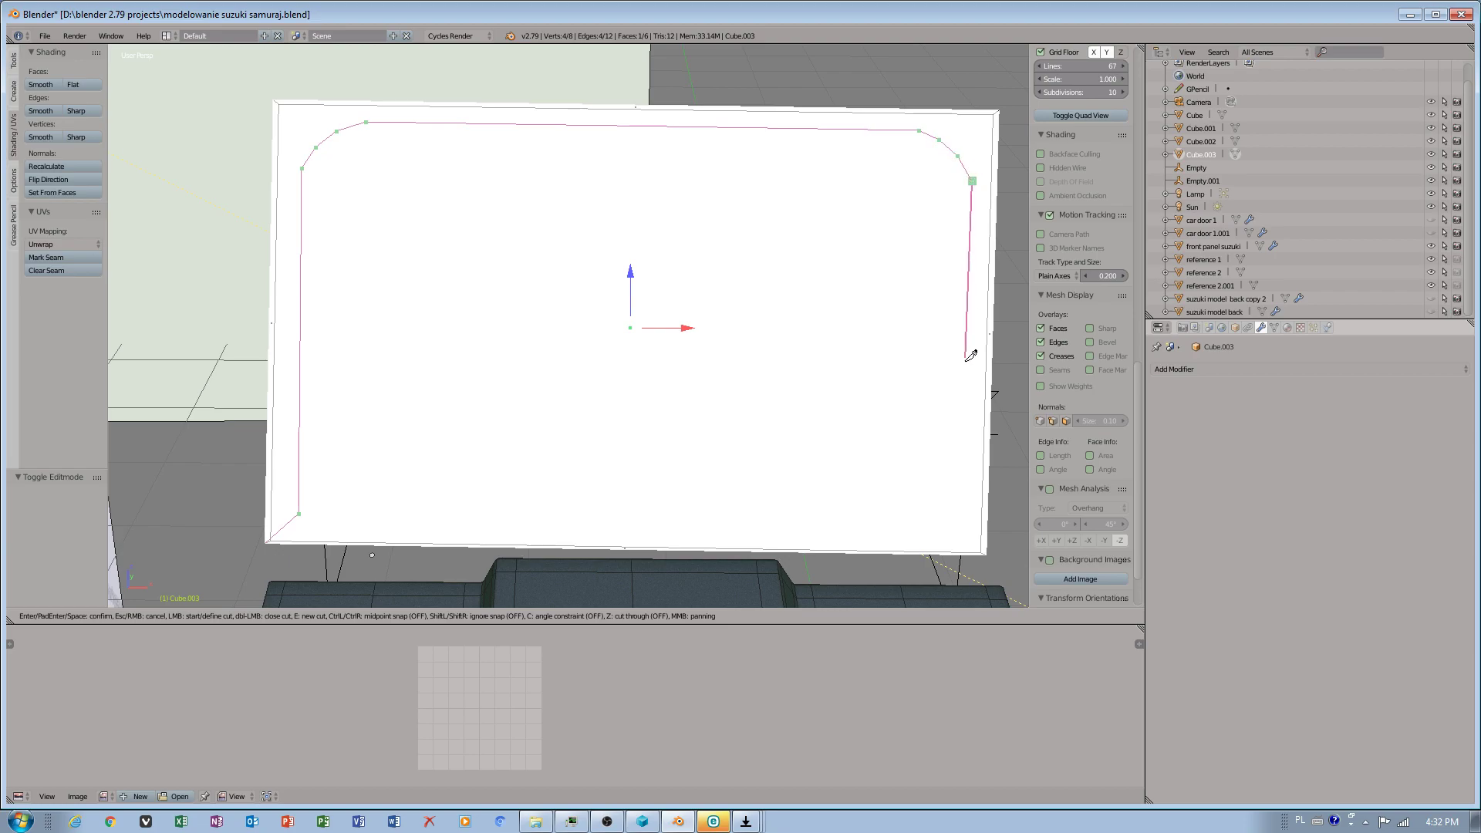
{"action": "left_click", "coordinate": [958, 525]}
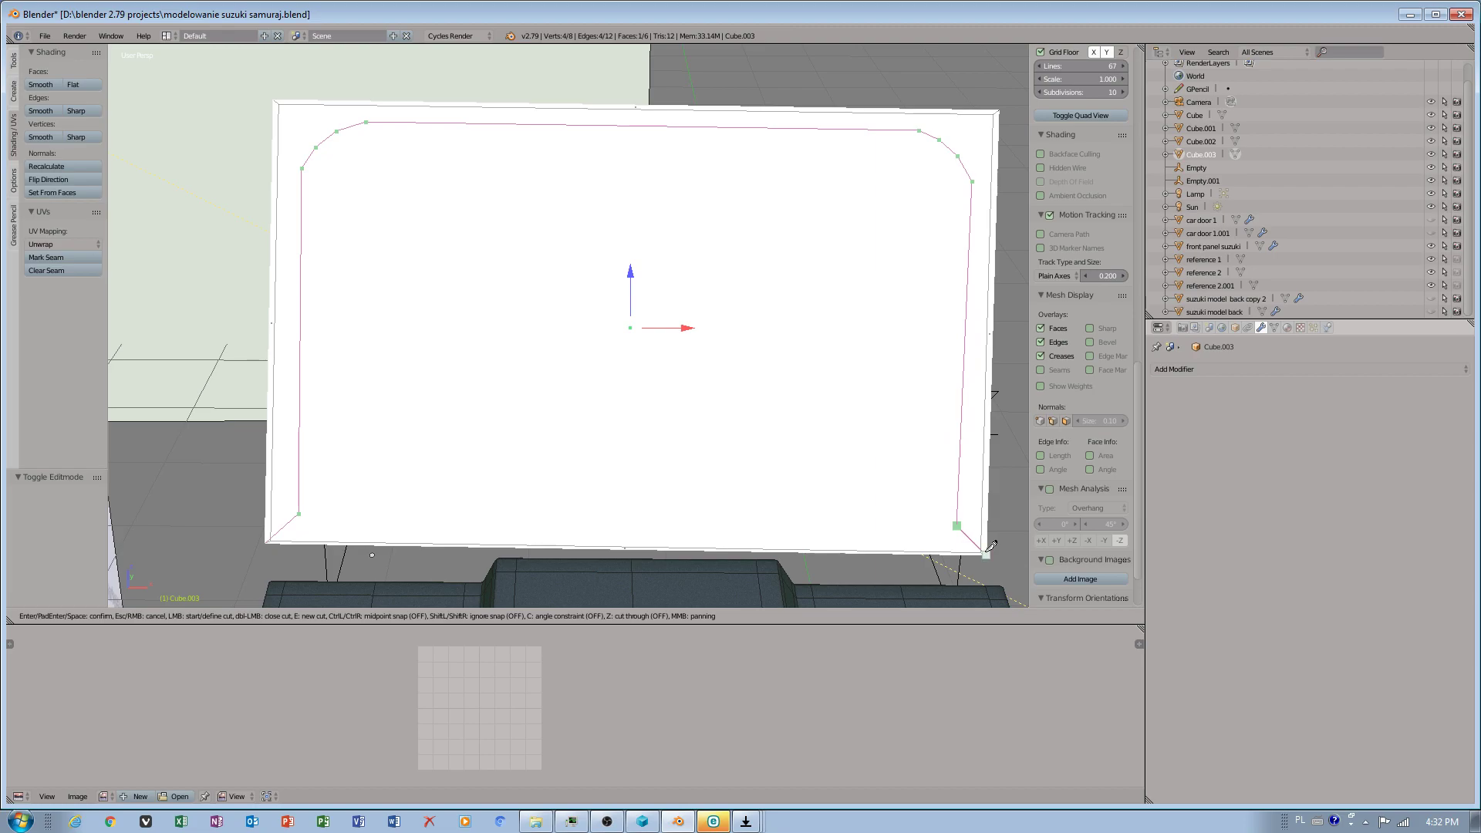
{"action": "left_click", "coordinate": [986, 552]}
{"action": "key", "text": "Return"}
Step: Knife-cut a straight line between the outline's two lower points to close the windshield opening's bottom edge
{"action": "key", "text": "k"}
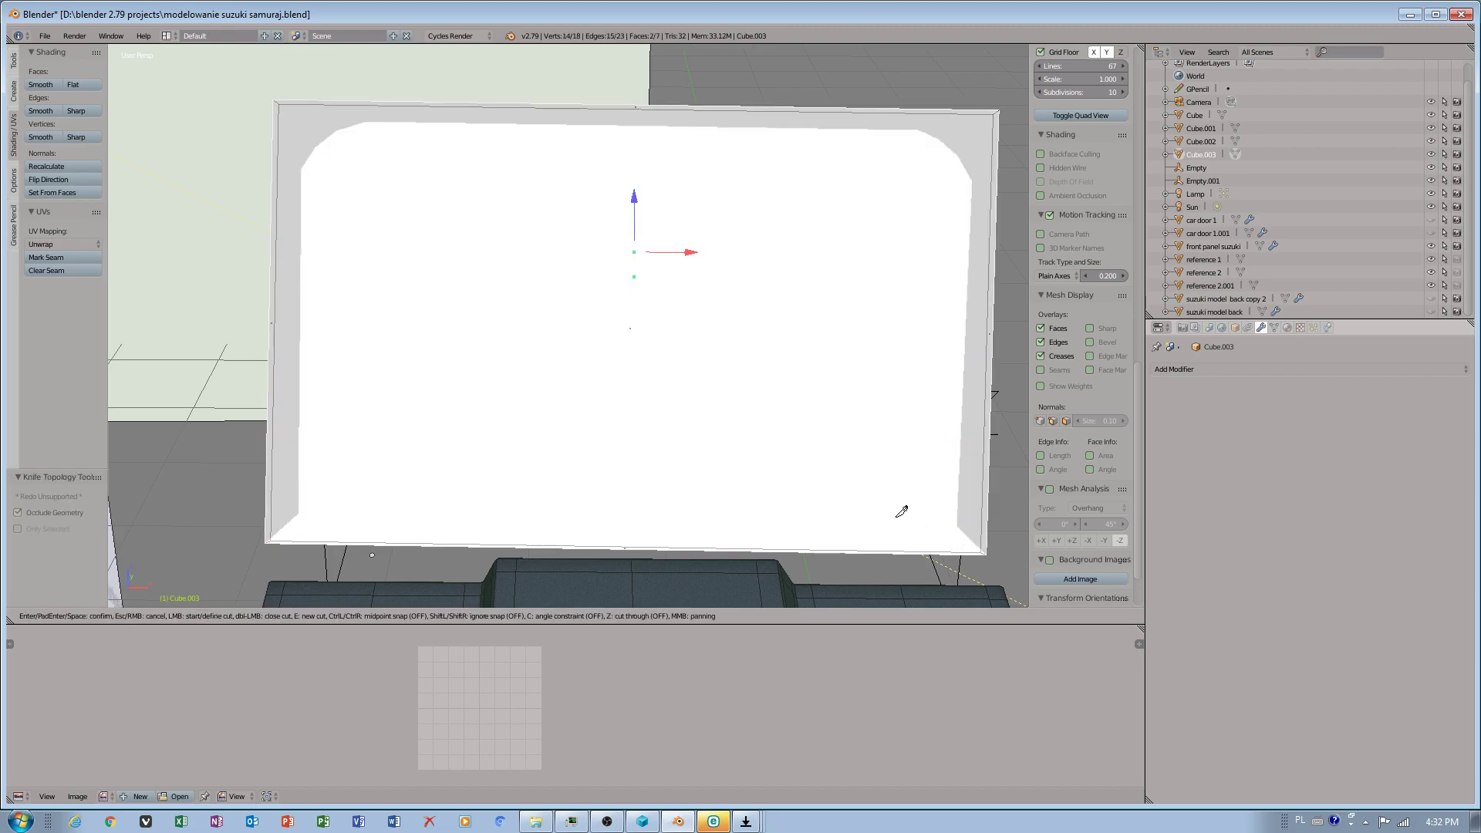
{"action": "left_click", "coordinate": [961, 523]}
{"action": "left_click", "coordinate": [298, 513]}
{"action": "key", "text": "Return"}
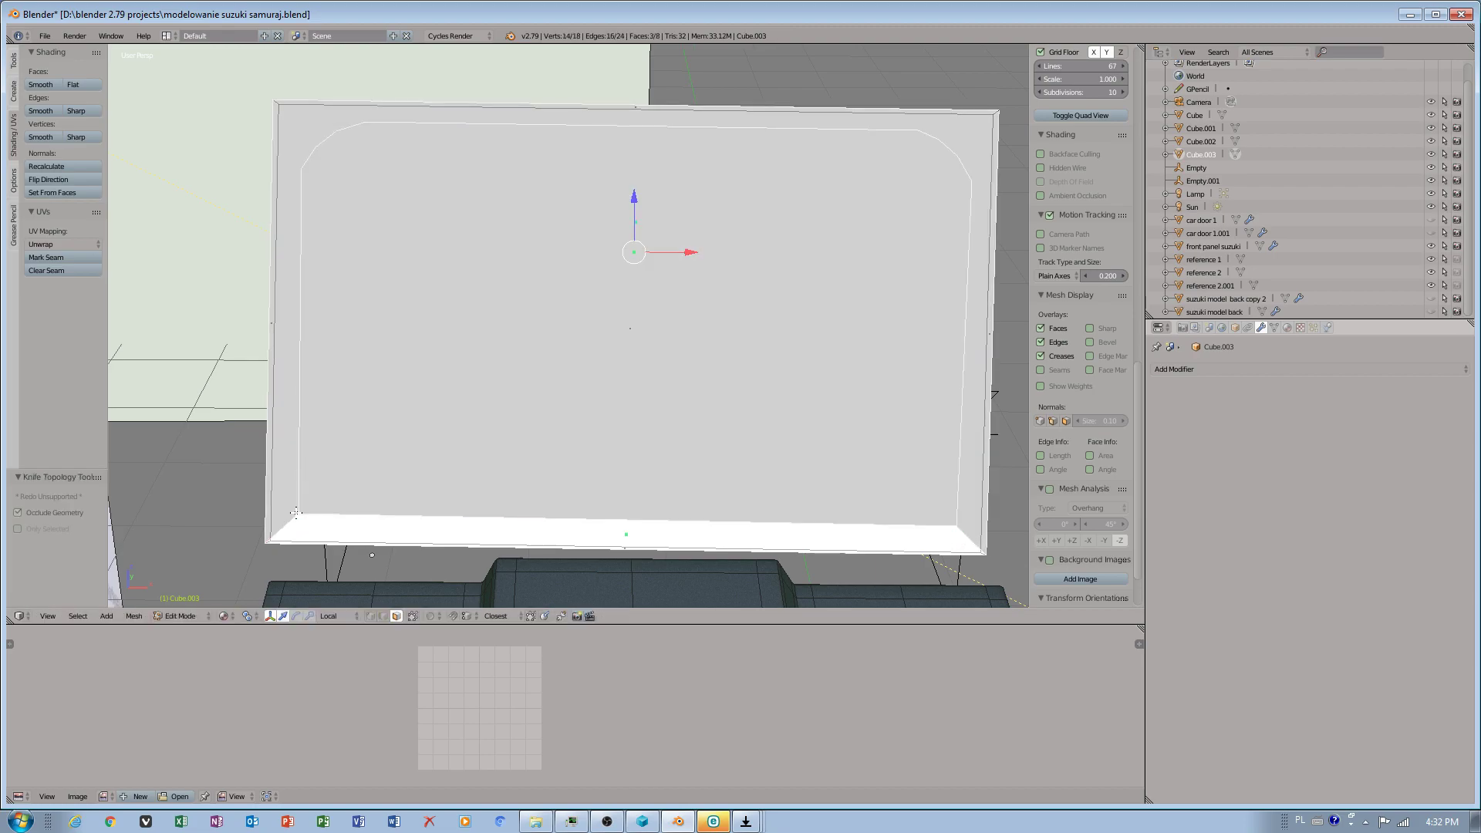
Step: Knife-cut from the lower end of the outline's upper-left rounded corner across to the block's left edge
{"action": "middle_click_drag", "start_coordinate": [355, 253], "coordinate": [401, 332]}
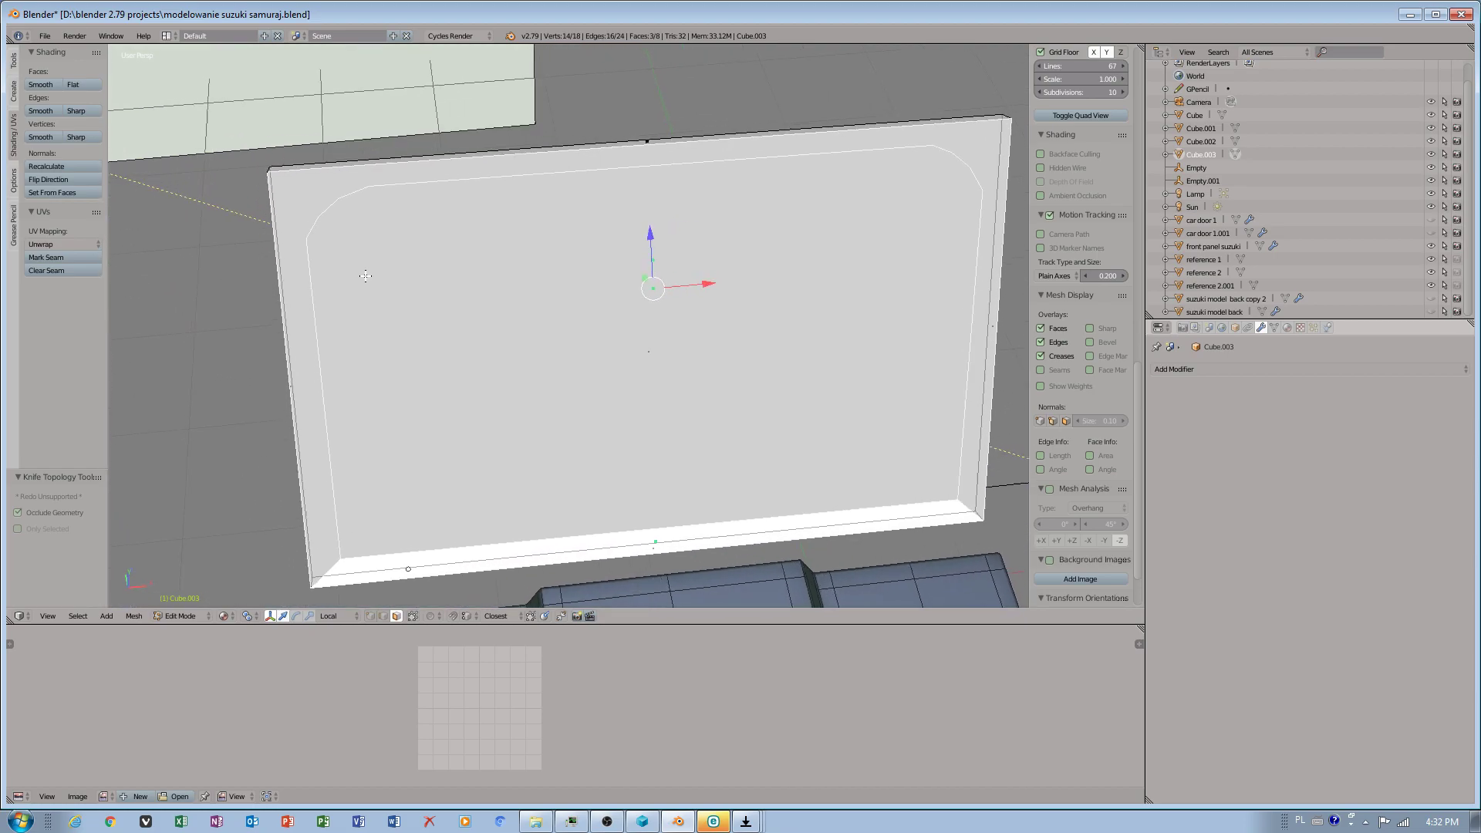
{"action": "scroll", "coordinate": [402, 333], "scroll_direction": "up", "scroll_amount": 3}
{"action": "key", "text": "k"}
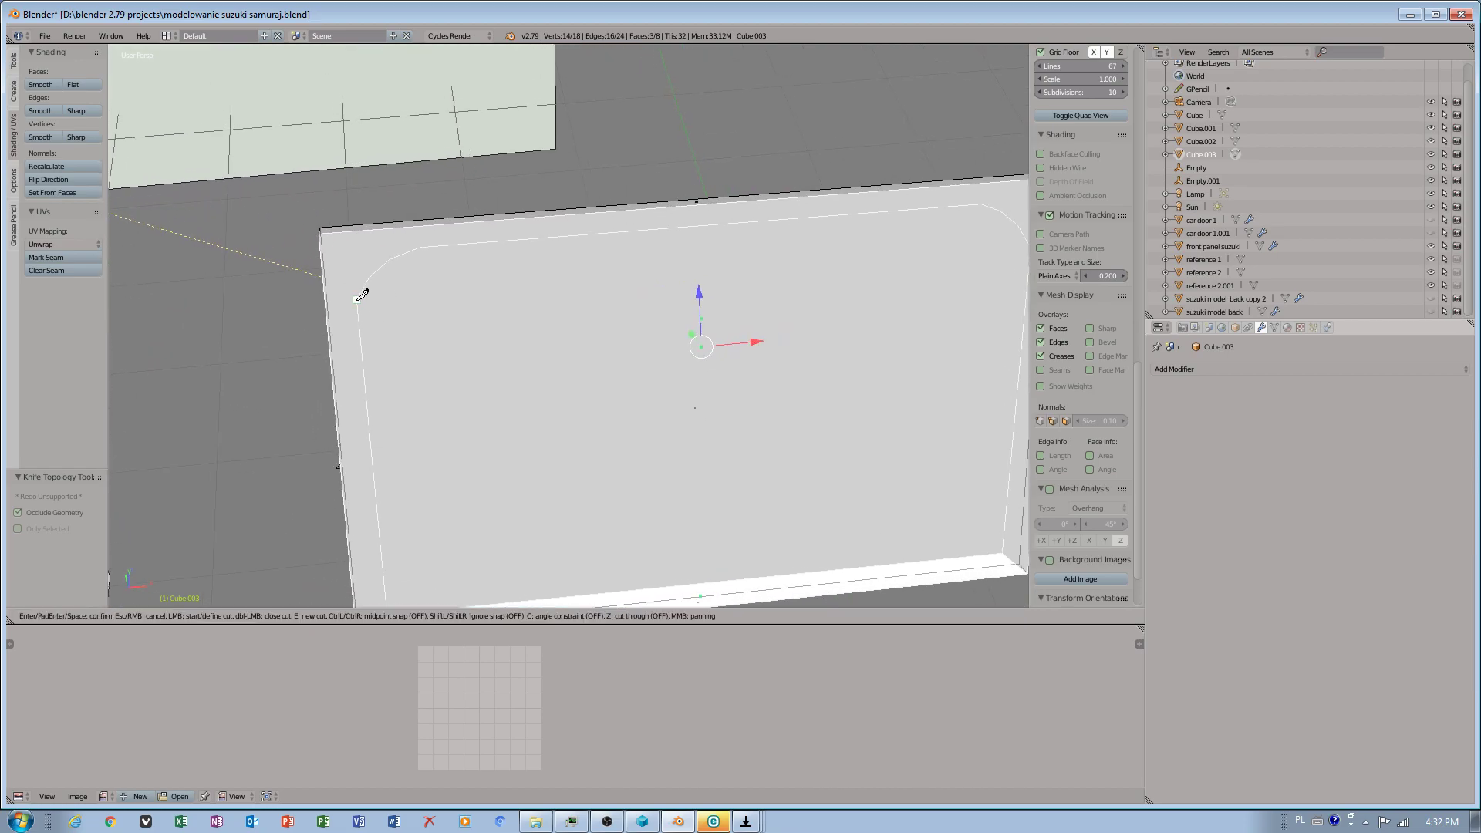
{"action": "left_click", "coordinate": [358, 296]}
{"action": "left_click", "coordinate": [329, 299]}
{"action": "key", "text": "Return"}
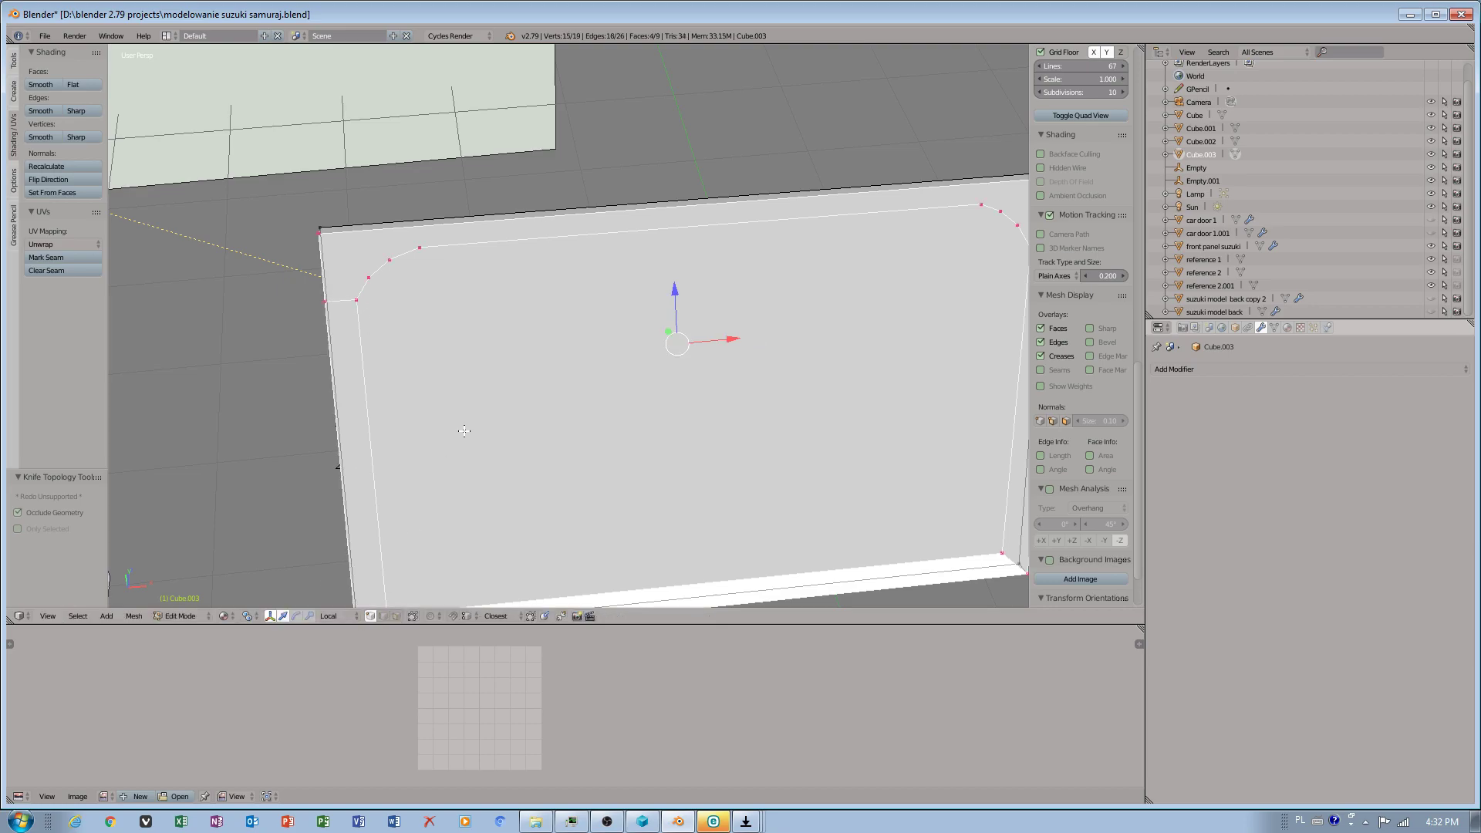
Step: Knife-cut from the upper-left rounded corner's three remaining points out to the block's corner and top edge
{"action": "key", "text": "k"}
{"action": "left_click", "coordinate": [369, 278]}
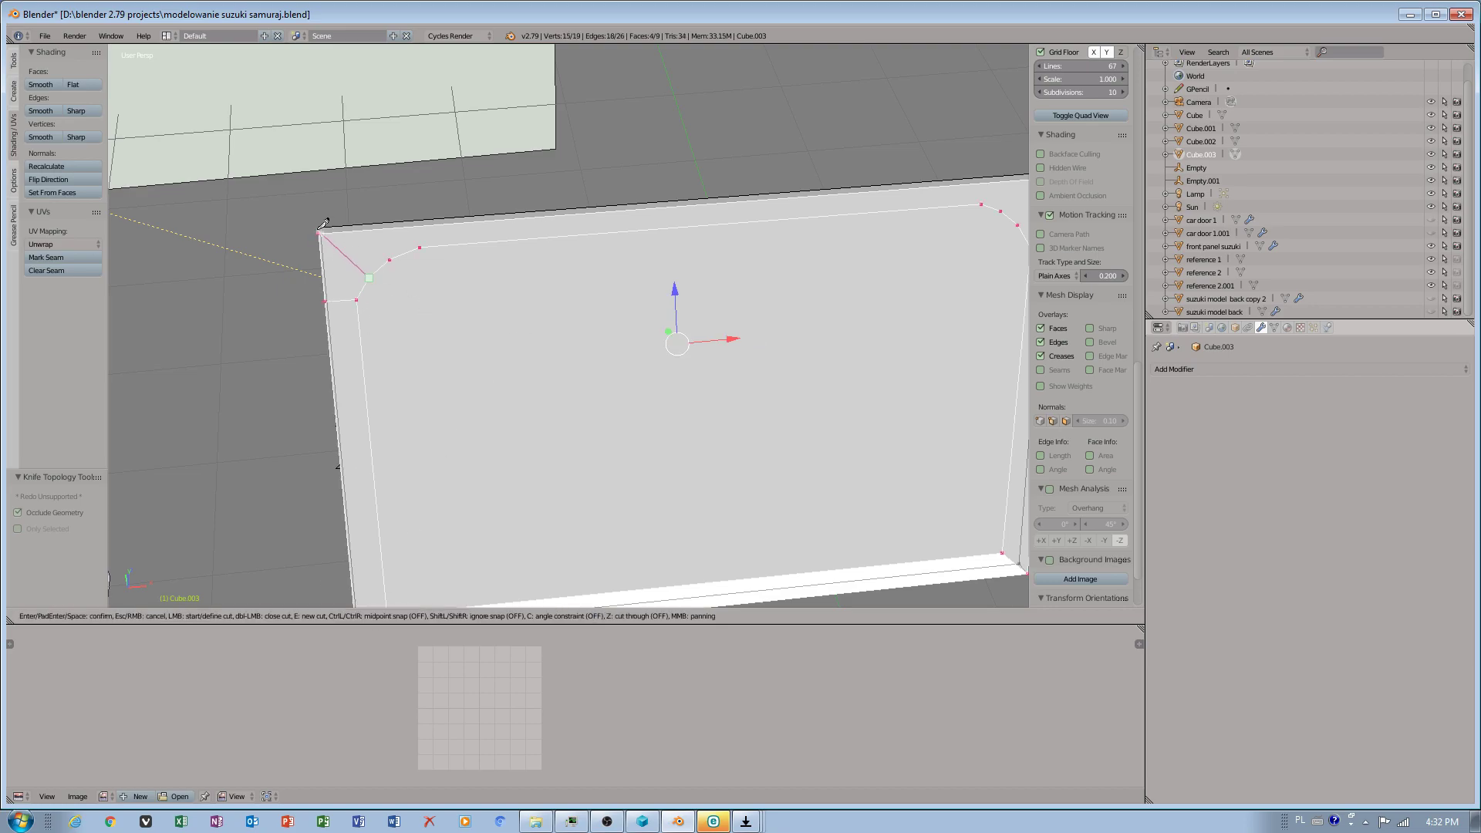
{"action": "left_click", "coordinate": [327, 229]}
{"action": "key", "text": "Return"}
{"action": "key", "text": "k"}
{"action": "left_click", "coordinate": [390, 260]}
{"action": "left_click", "coordinate": [367, 230]}
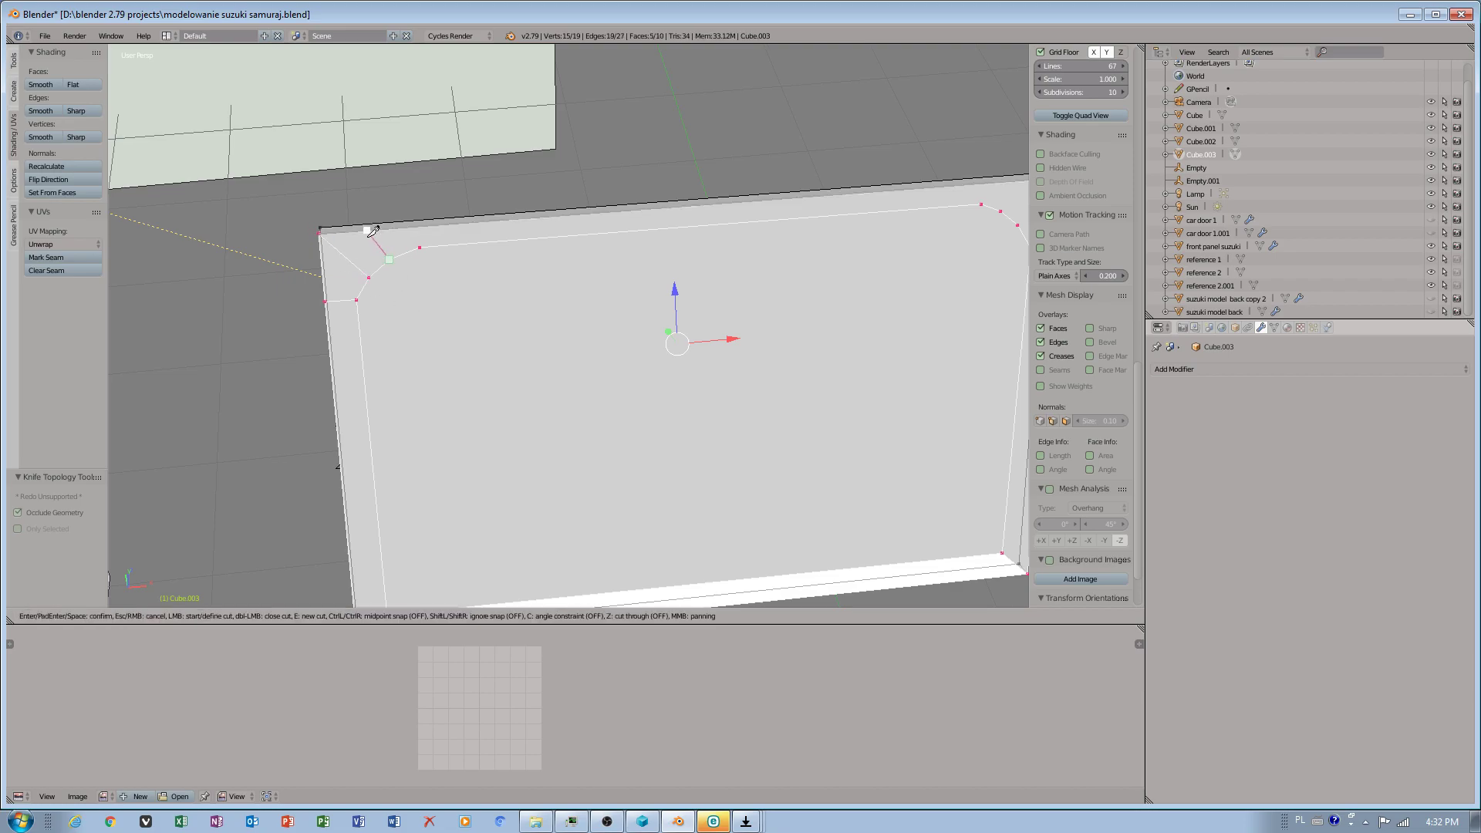
{"action": "key", "text": "Return"}
{"action": "key", "text": "k"}
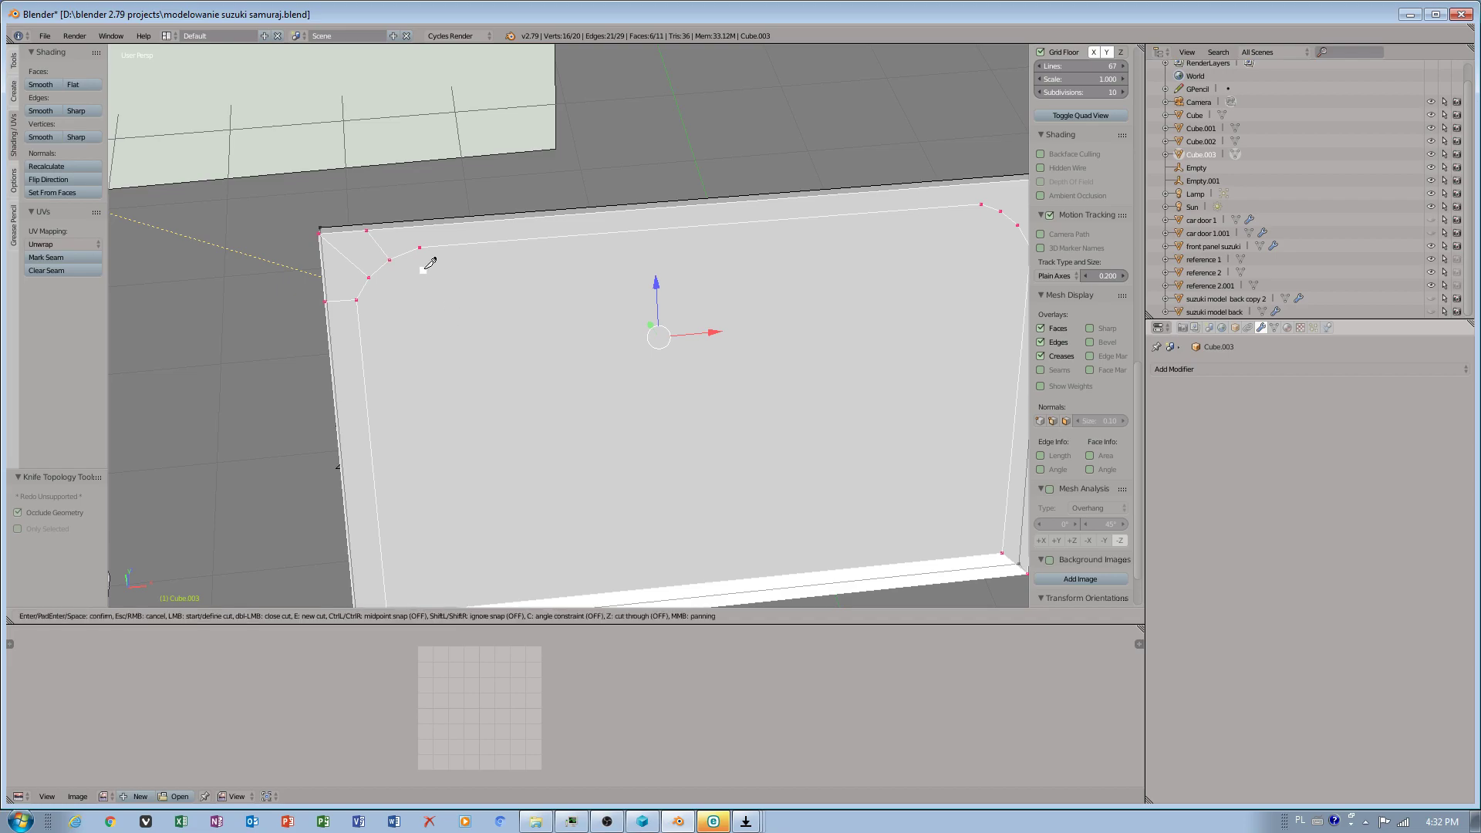
{"action": "left_click", "coordinate": [419, 248]}
{"action": "left_click", "coordinate": [417, 226]}
{"action": "key", "text": "Return"}
Step: Knife-cut from each of the four points on the outline's upper-right rounded corner out to the block's outer edges
{"action": "scroll", "coordinate": [468, 307], "scroll_direction": "down", "scroll_amount": 1}
{"action": "middle_click_drag", "start_coordinate": [595, 401], "coordinate": [385, 349]}
{"action": "mouse_move", "coordinate": [627, 349]}
{"action": "middle_mouse_down"}
{"action": "mouse_move", "coordinate": [651, 287]}
{"action": "mouse_move", "coordinate": [598, 354]}
{"action": "mouse_move", "coordinate": [616, 358]}
{"action": "middle_mouse_up"}
{"action": "key", "text": "k"}
{"action": "left_click", "coordinate": [596, 336]}
{"action": "left_click", "coordinate": [607, 313]}
{"action": "key", "text": "Return"}
{"action": "key", "text": "k"}
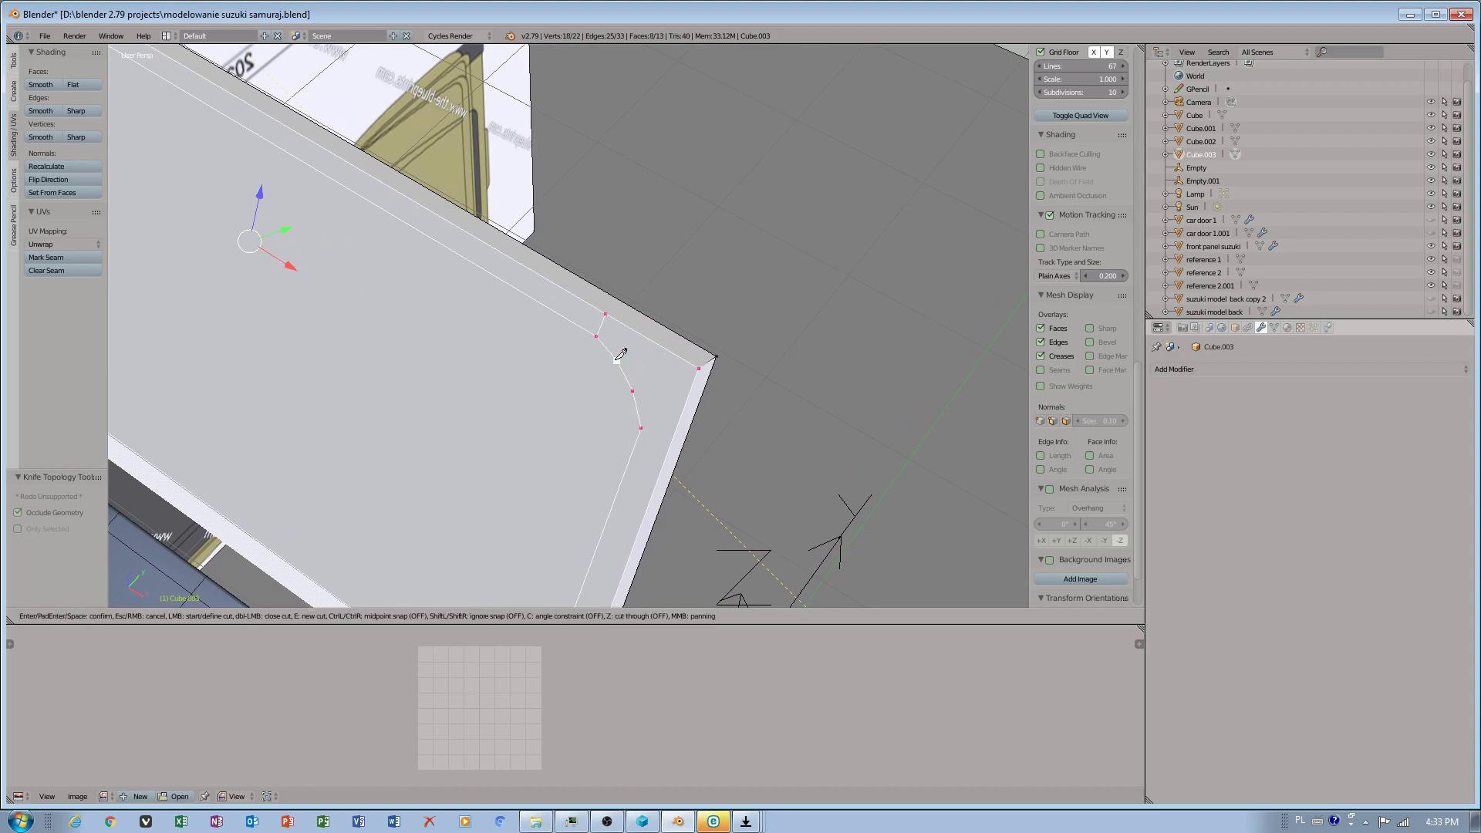
{"action": "left_click", "coordinate": [638, 332]}
{"action": "key", "text": "Return"}
{"action": "key", "text": "k"}
{"action": "left_click", "coordinate": [633, 391]}
{"action": "left_click", "coordinate": [669, 351]}
{"action": "key", "text": "Return"}
{"action": "key", "text": "k"}
{"action": "left_click", "coordinate": [642, 428]}
{"action": "left_click", "coordinate": [669, 446]}
{"action": "key", "text": "Return"}
Step: Select the block's back face in face mode, grow the selection to the adjoining side faces, and delete them
{"action": "middle_click_drag", "start_coordinate": [601, 445], "coordinate": [548, 579]}
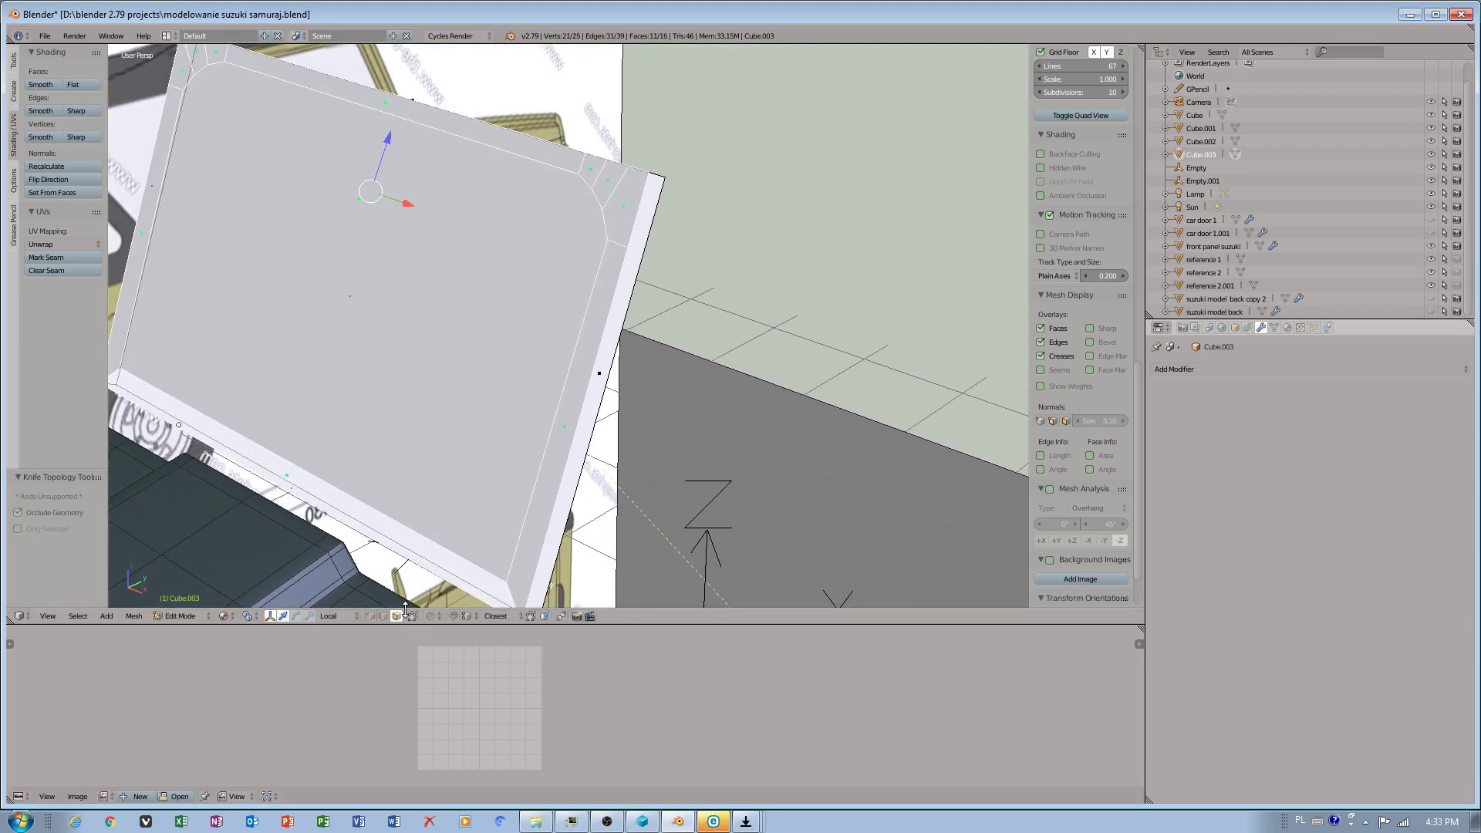
{"action": "left_click", "coordinate": [397, 616]}
{"action": "key", "text": "a"}
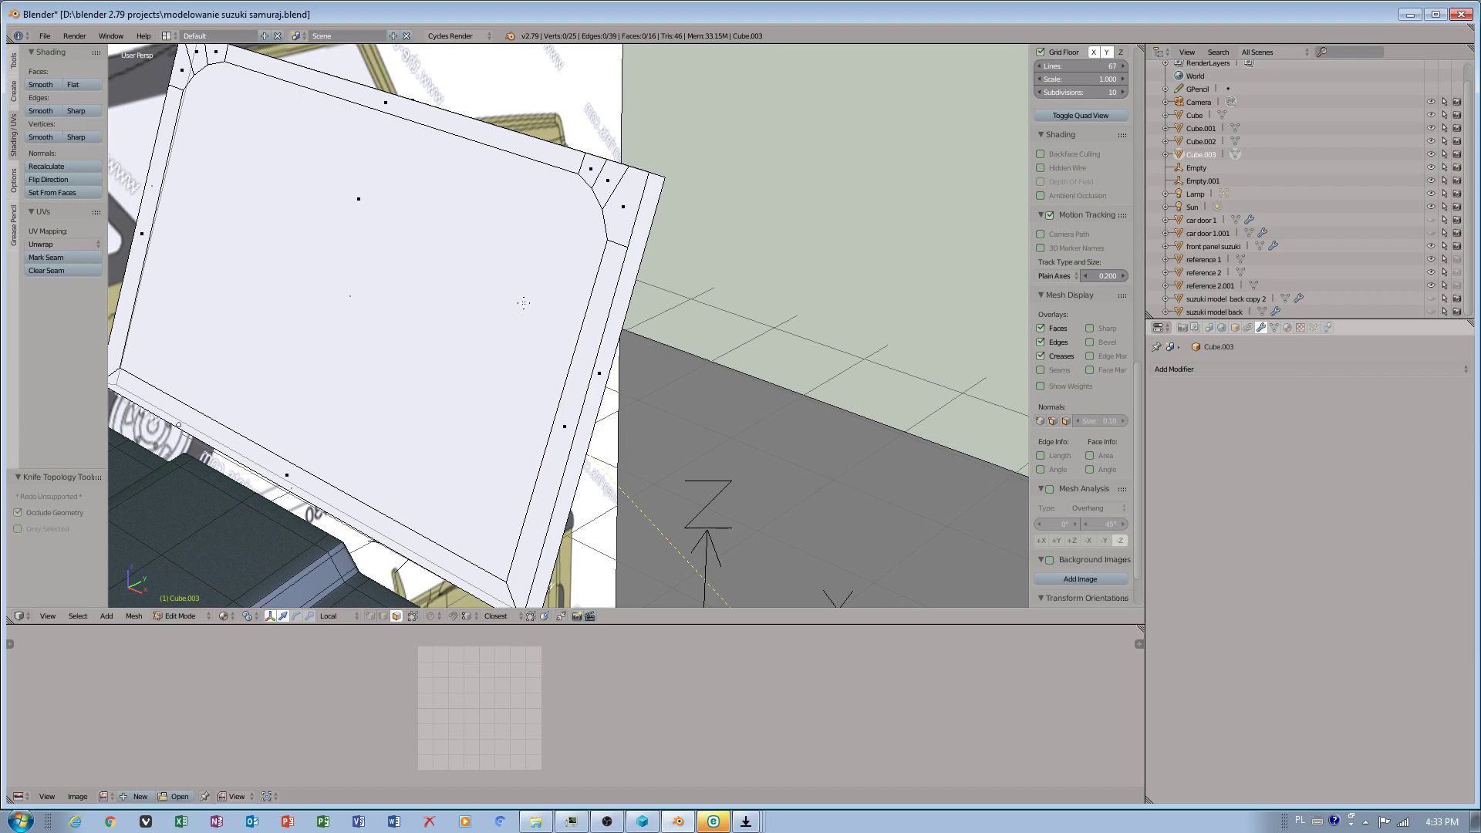
{"action": "right_click", "coordinate": [328, 296]}
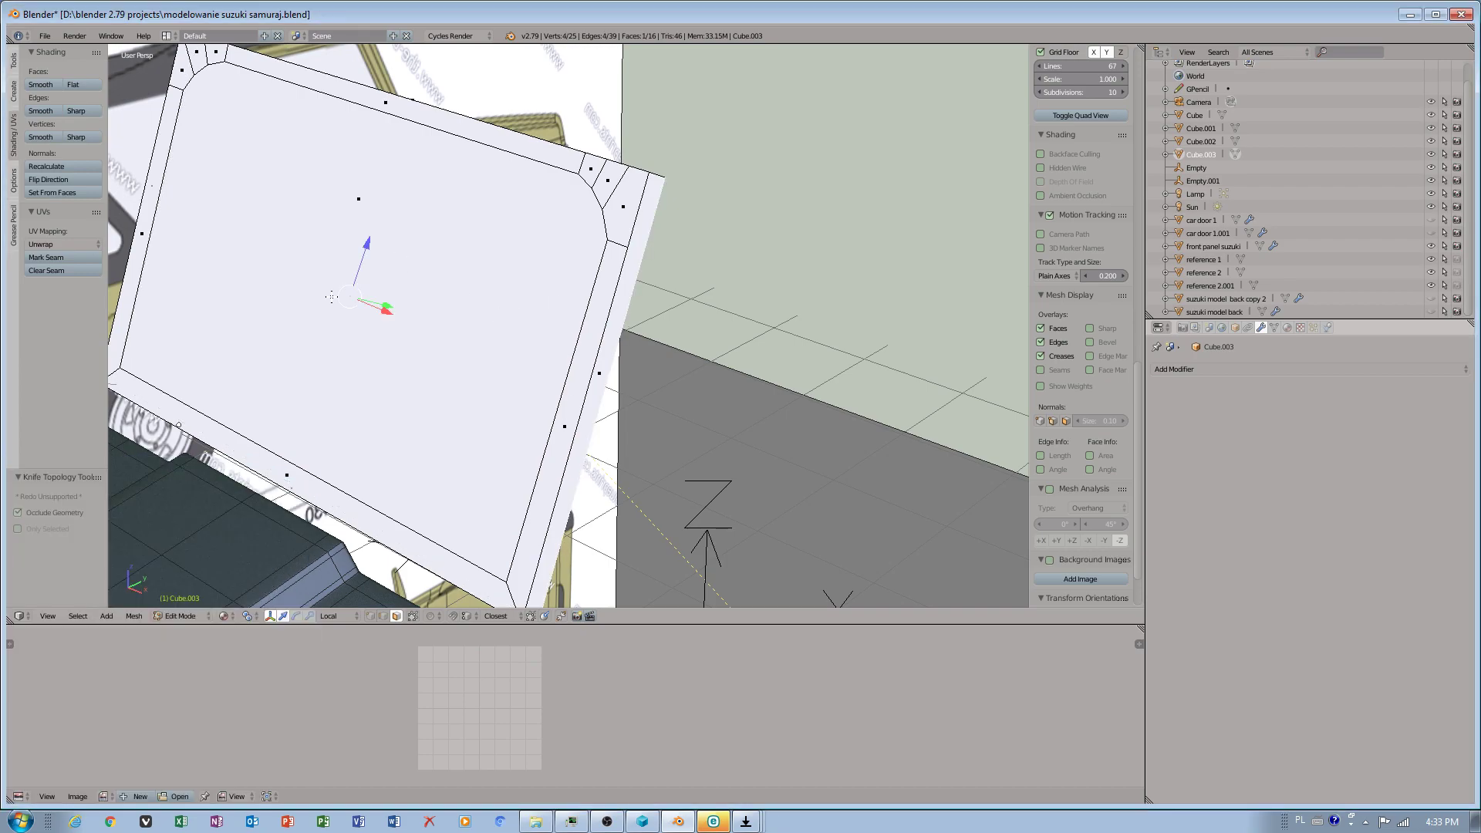
{"action": "middle_click_drag", "start_coordinate": [521, 337], "coordinate": [409, 375]}
{"action": "left_click", "coordinate": [413, 617]}
{"action": "key", "text": "ctrl+KP_Add"}
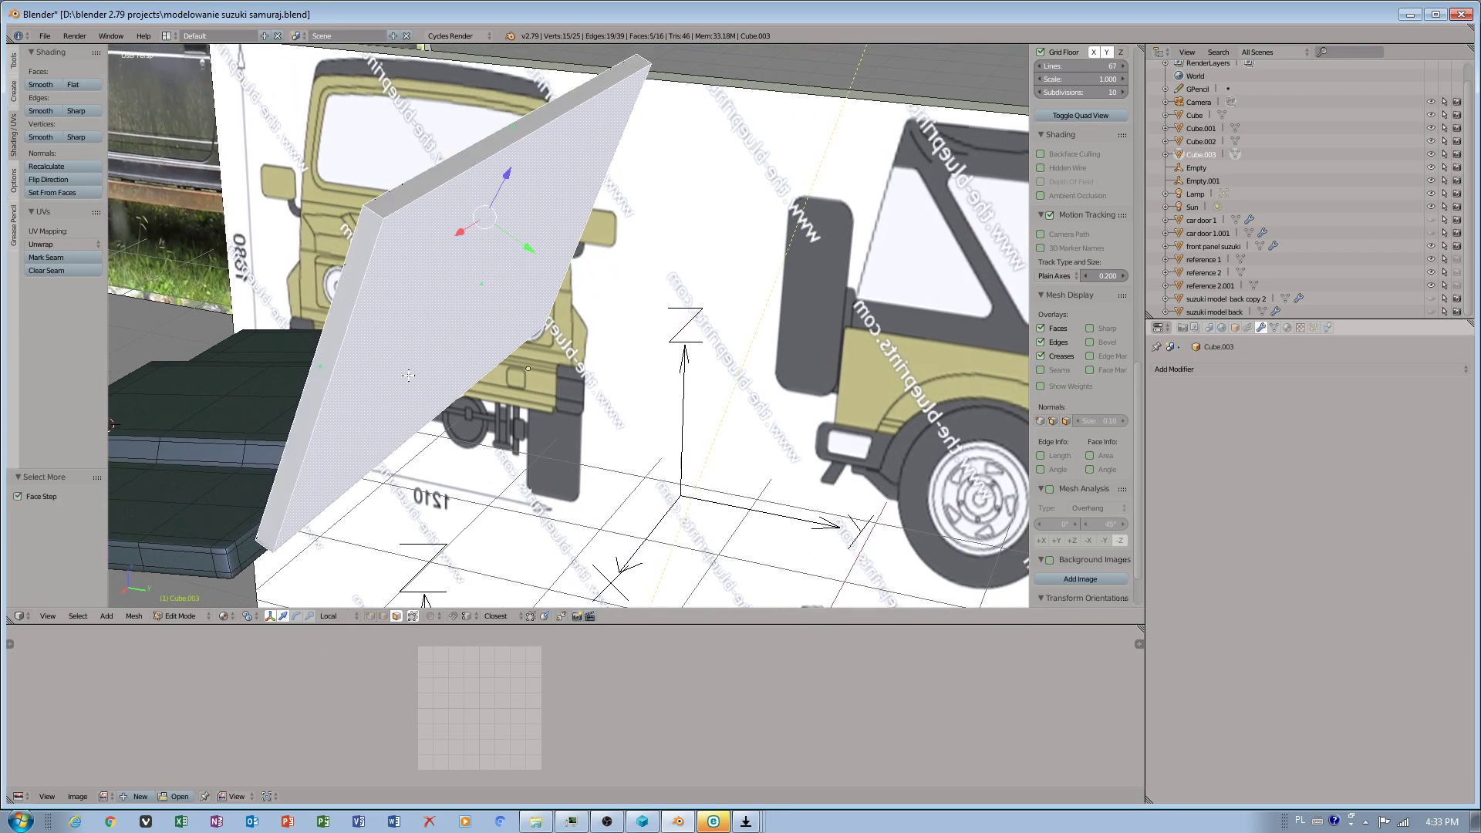
{"action": "key", "text": "x"}
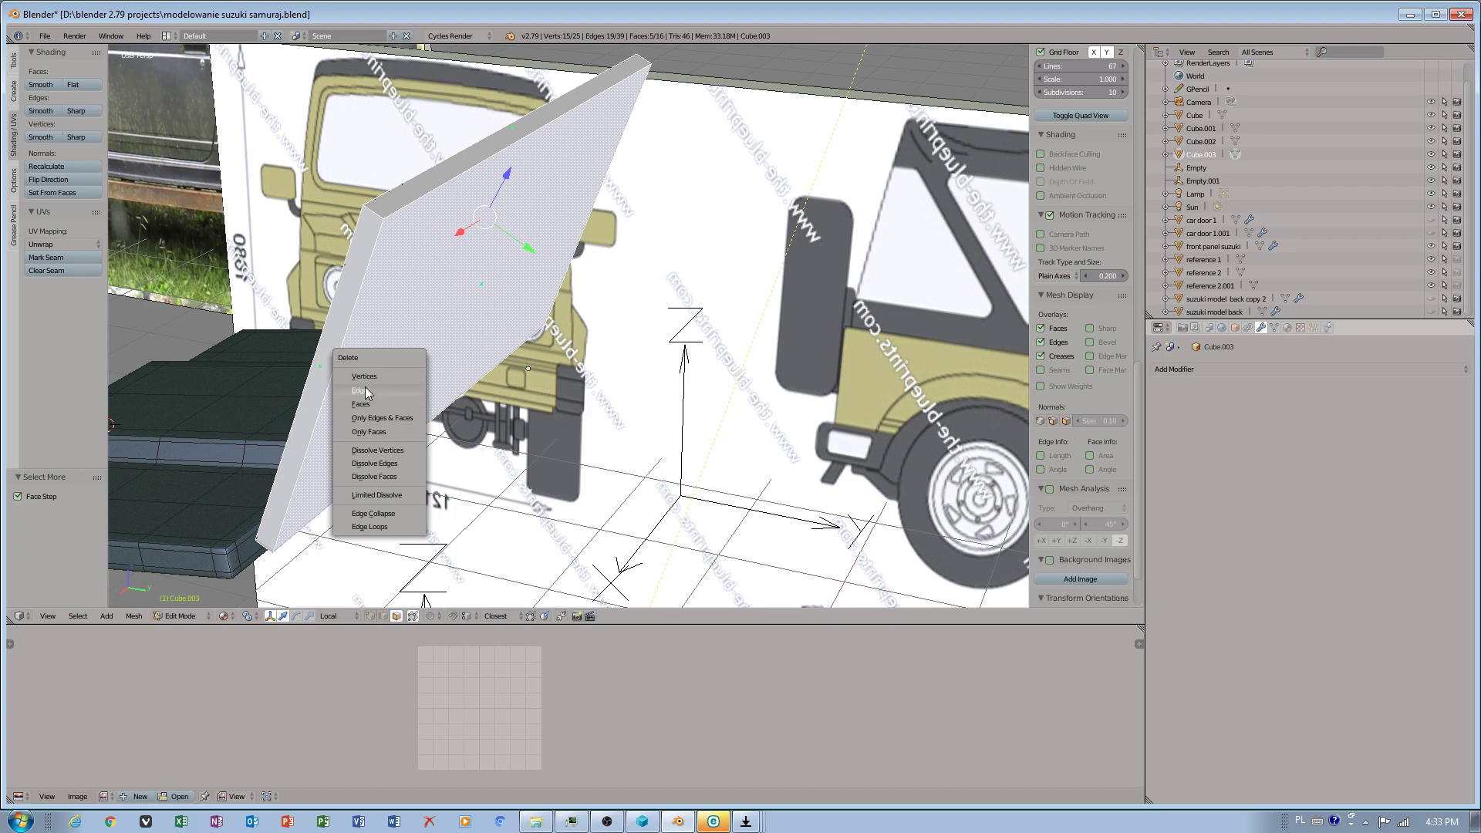
{"action": "left_click", "coordinate": [401, 417]}
Step: Delete the large face inside the rounded outline to open the windshield
{"action": "middle_click_drag", "start_coordinate": [489, 202], "coordinate": [495, 473]}
{"action": "right_click", "coordinate": [391, 301]}
{"action": "key", "text": "x"}
{"action": "left_click", "coordinate": [391, 301]}
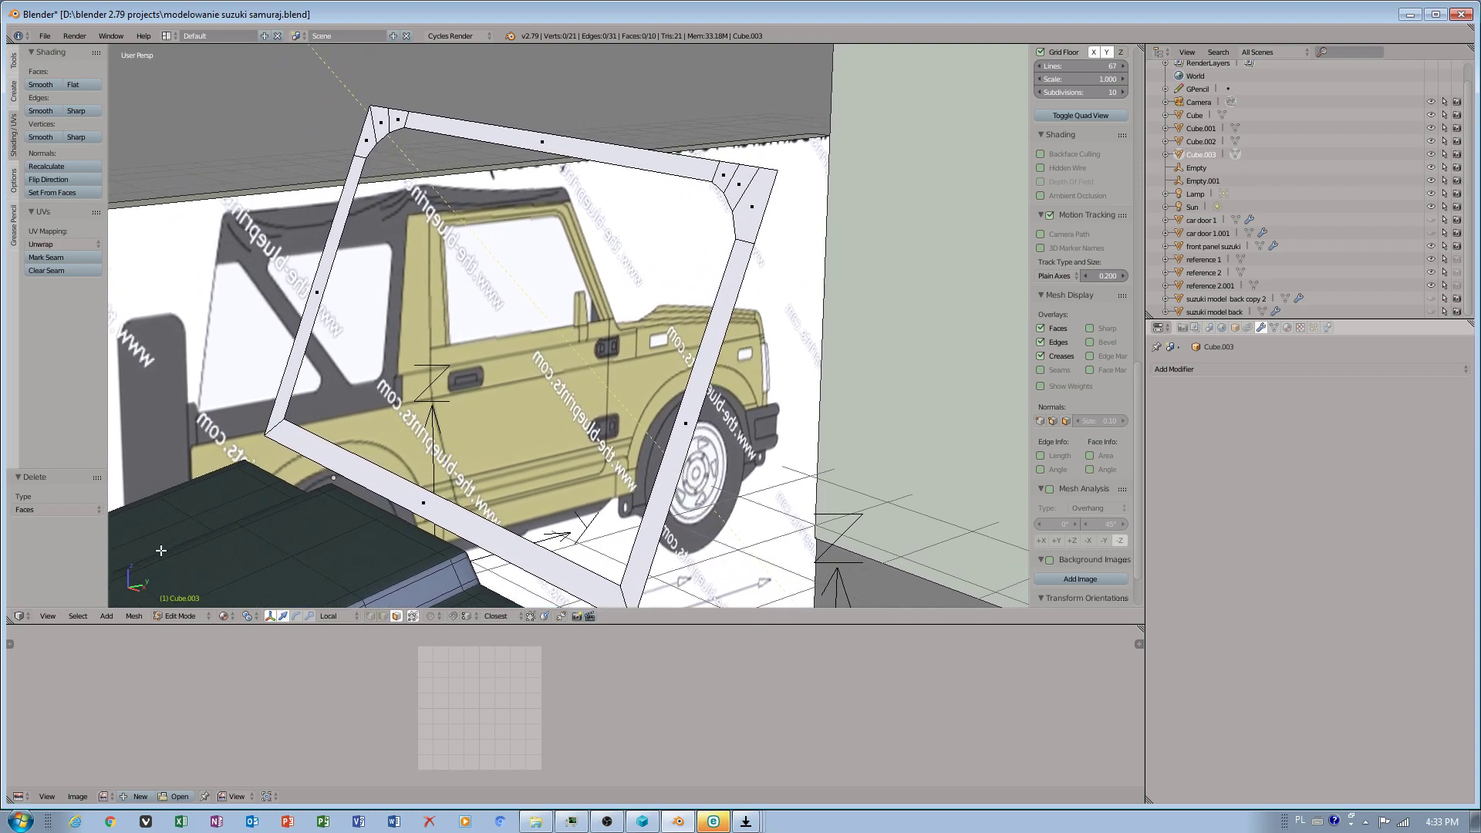
Step: Return to Object Mode and add a Solidify modifier to the windshield frame
{"action": "left_click", "coordinate": [180, 615]}
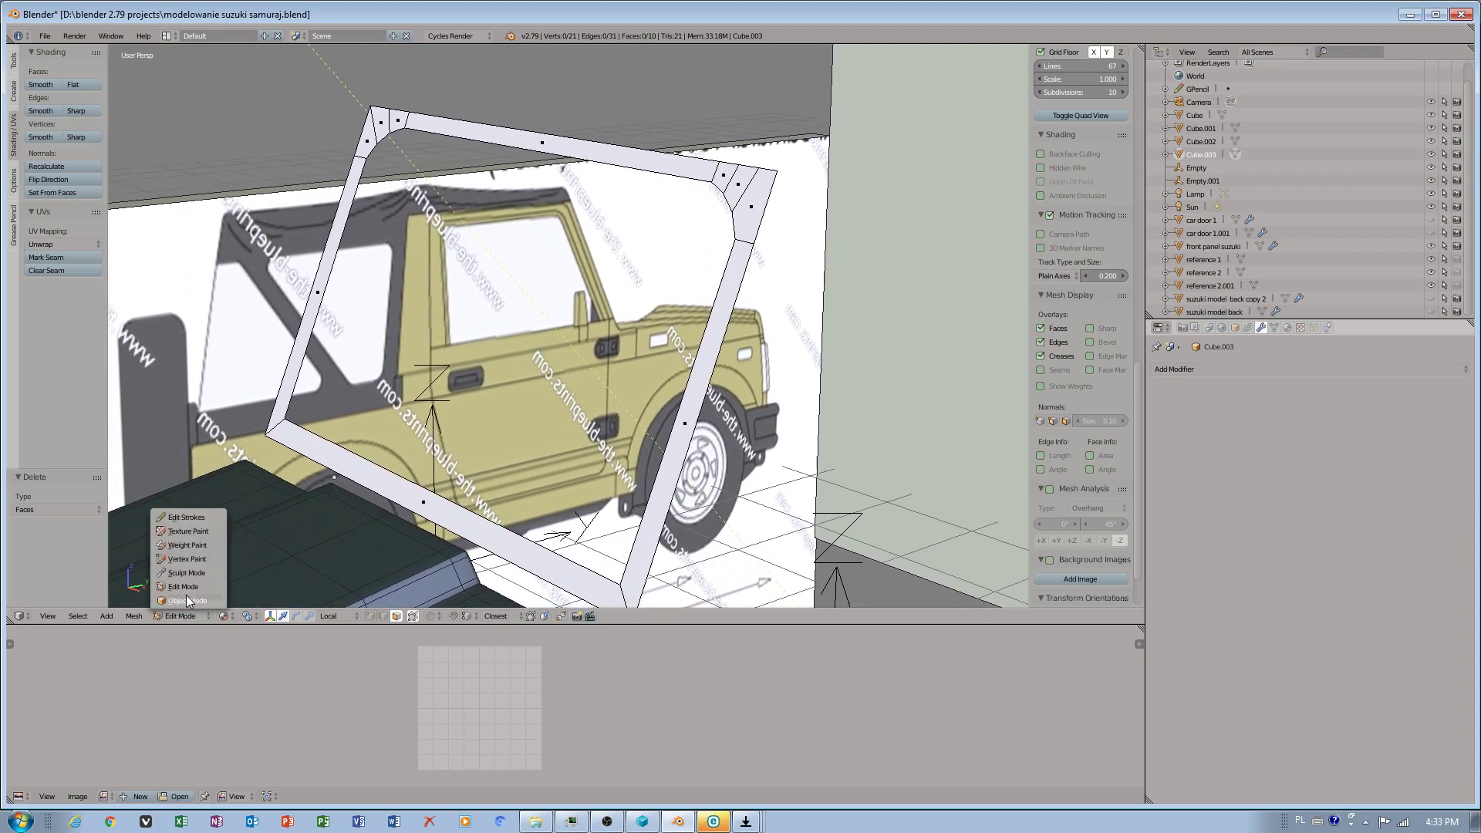
{"action": "left_click", "coordinate": [186, 598]}
{"action": "middle_click_drag", "start_coordinate": [378, 384], "coordinate": [432, 351]}
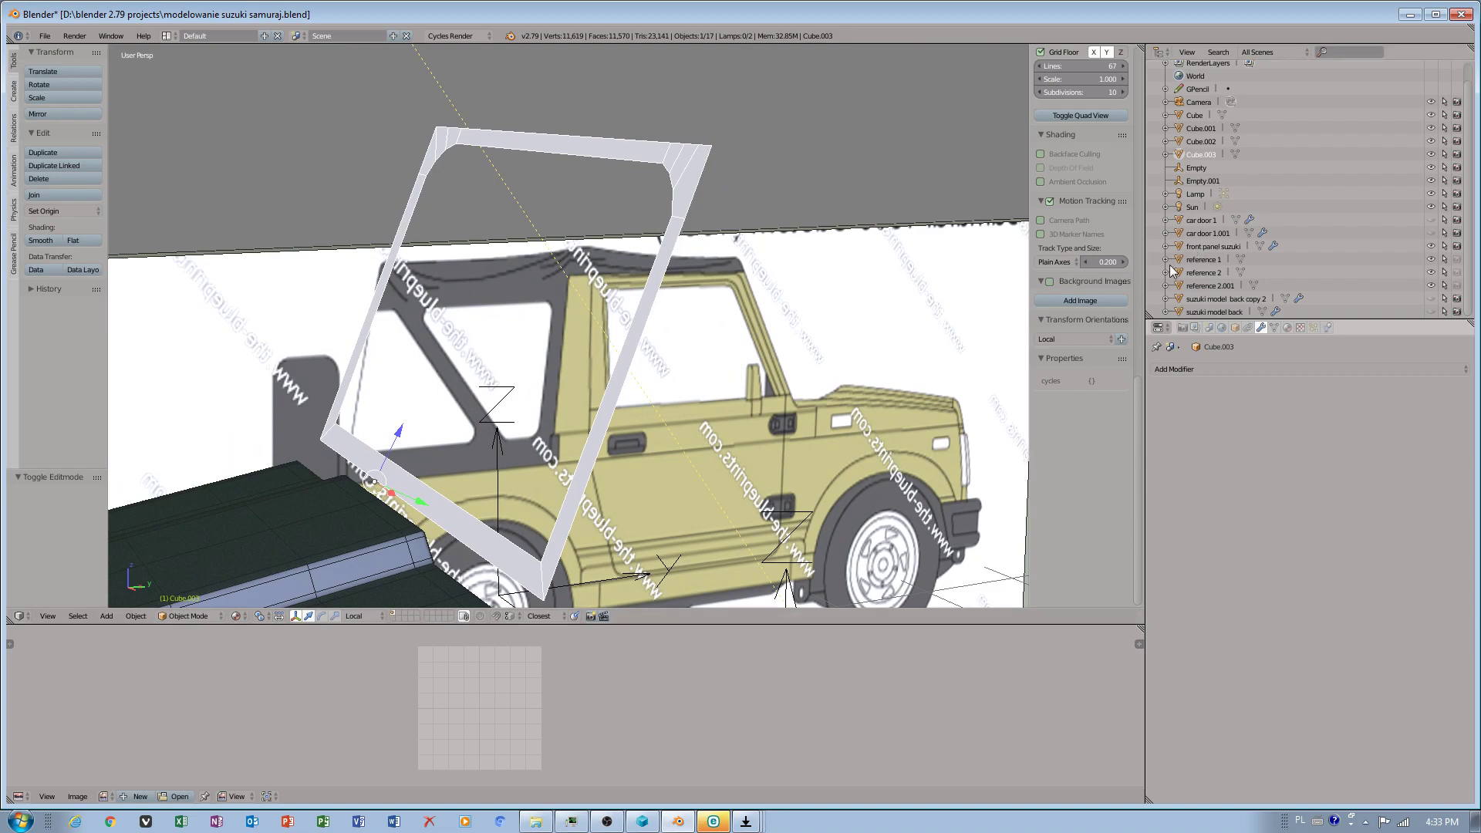
{"action": "left_click", "coordinate": [1238, 370]}
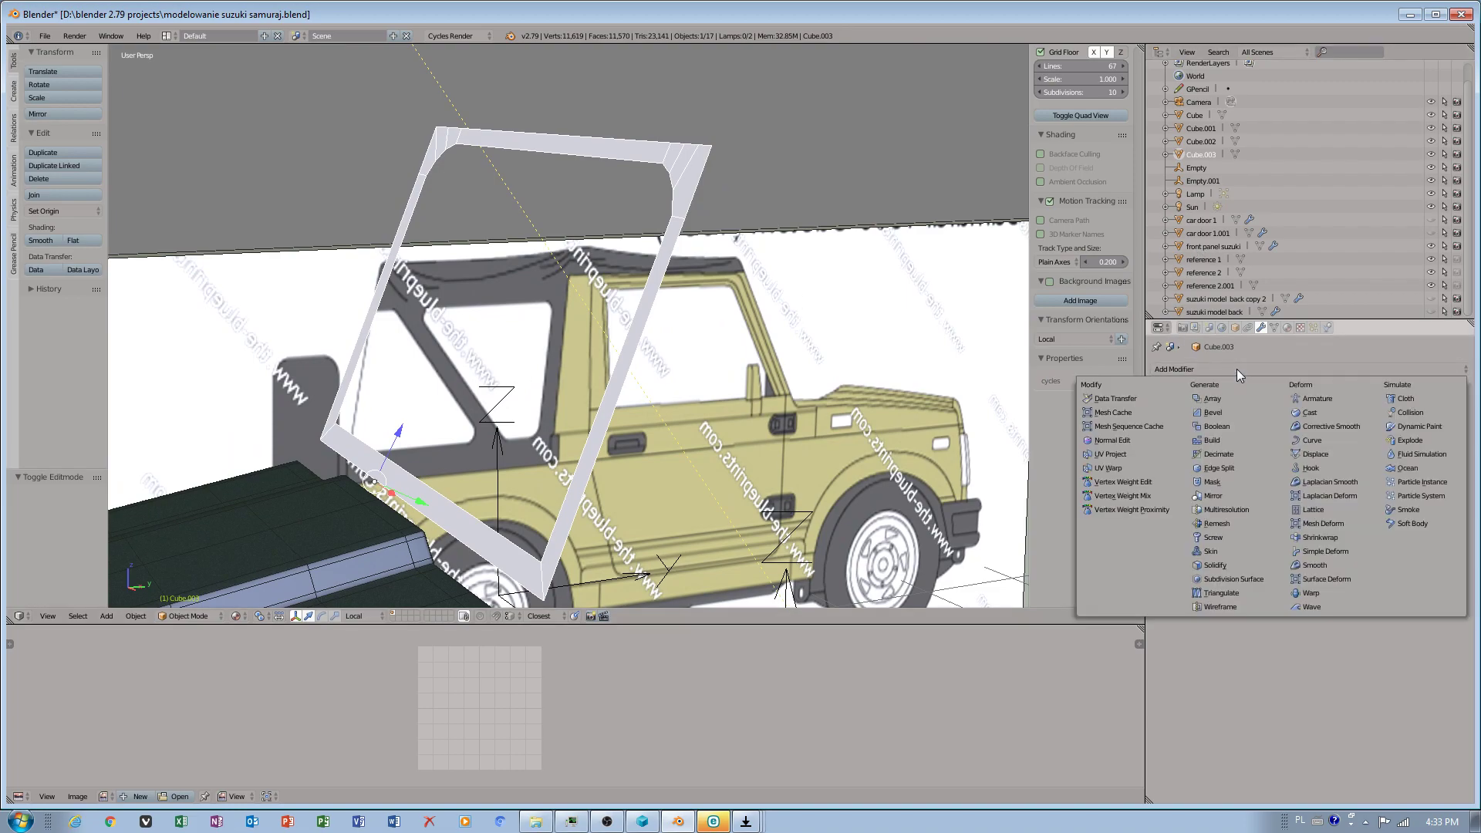
{"action": "left_click", "coordinate": [1229, 564]}
Step: Set the Solidify thickness to about 1.631 and apply the modifier to the windshield frame
{"action": "left_click_drag", "start_coordinate": [1182, 426], "coordinate": [1292, 427]}
{"action": "middle_click_drag", "start_coordinate": [779, 309], "coordinate": [586, 362]}
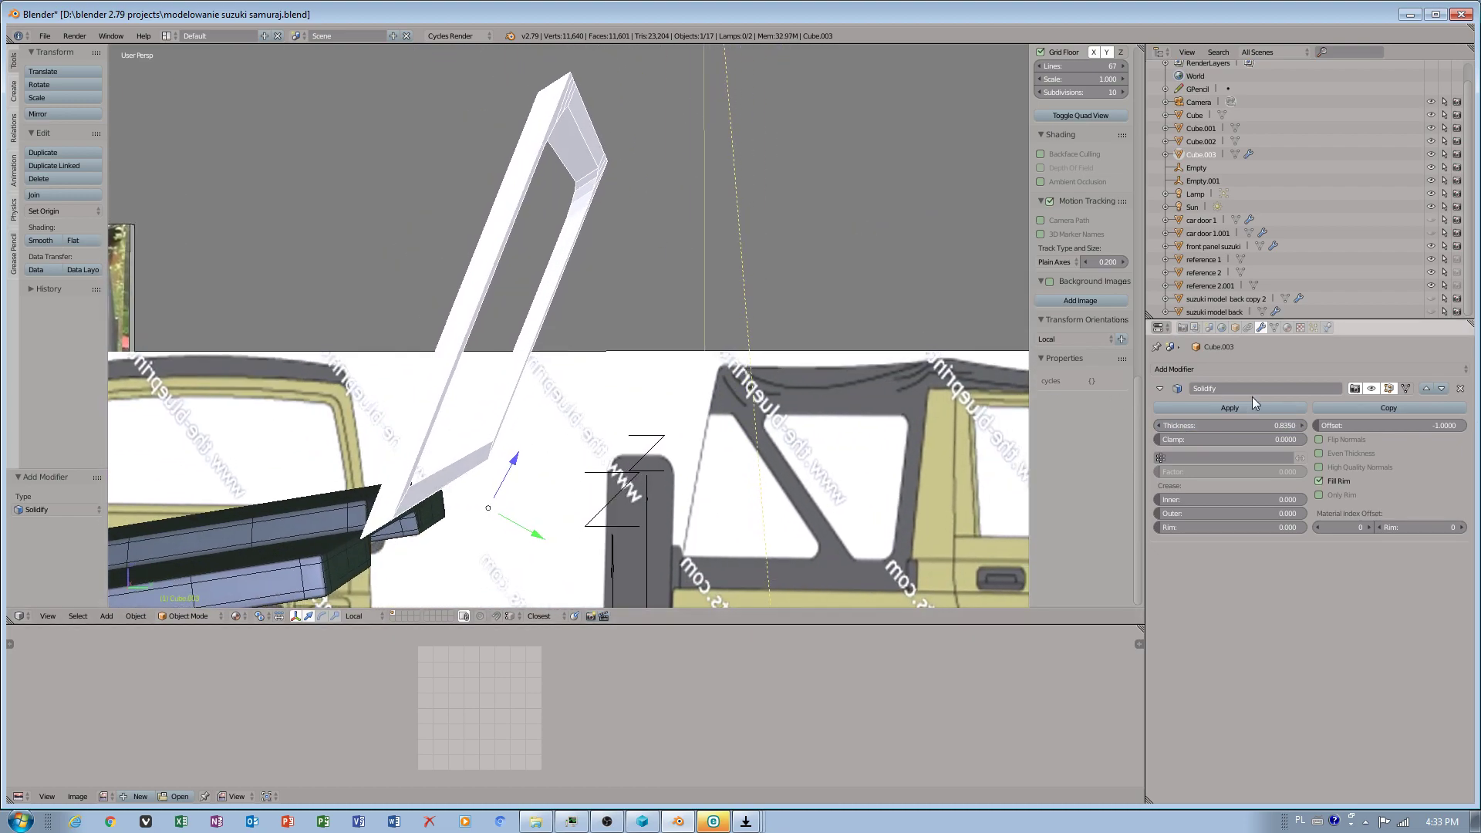
{"action": "left_click_drag", "start_coordinate": [1181, 425], "coordinate": [1287, 425]}
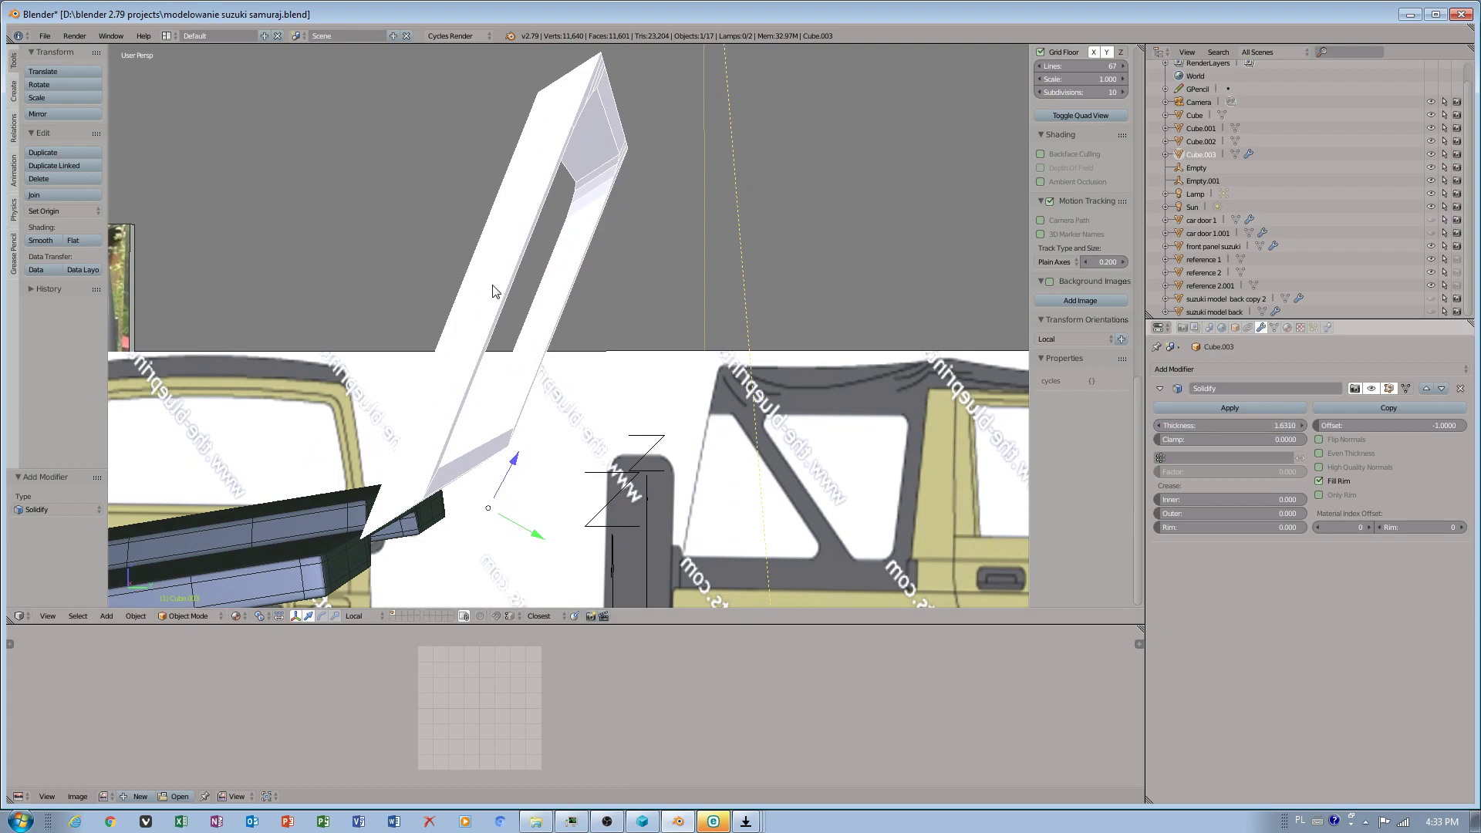
{"action": "left_click", "coordinate": [1222, 409]}
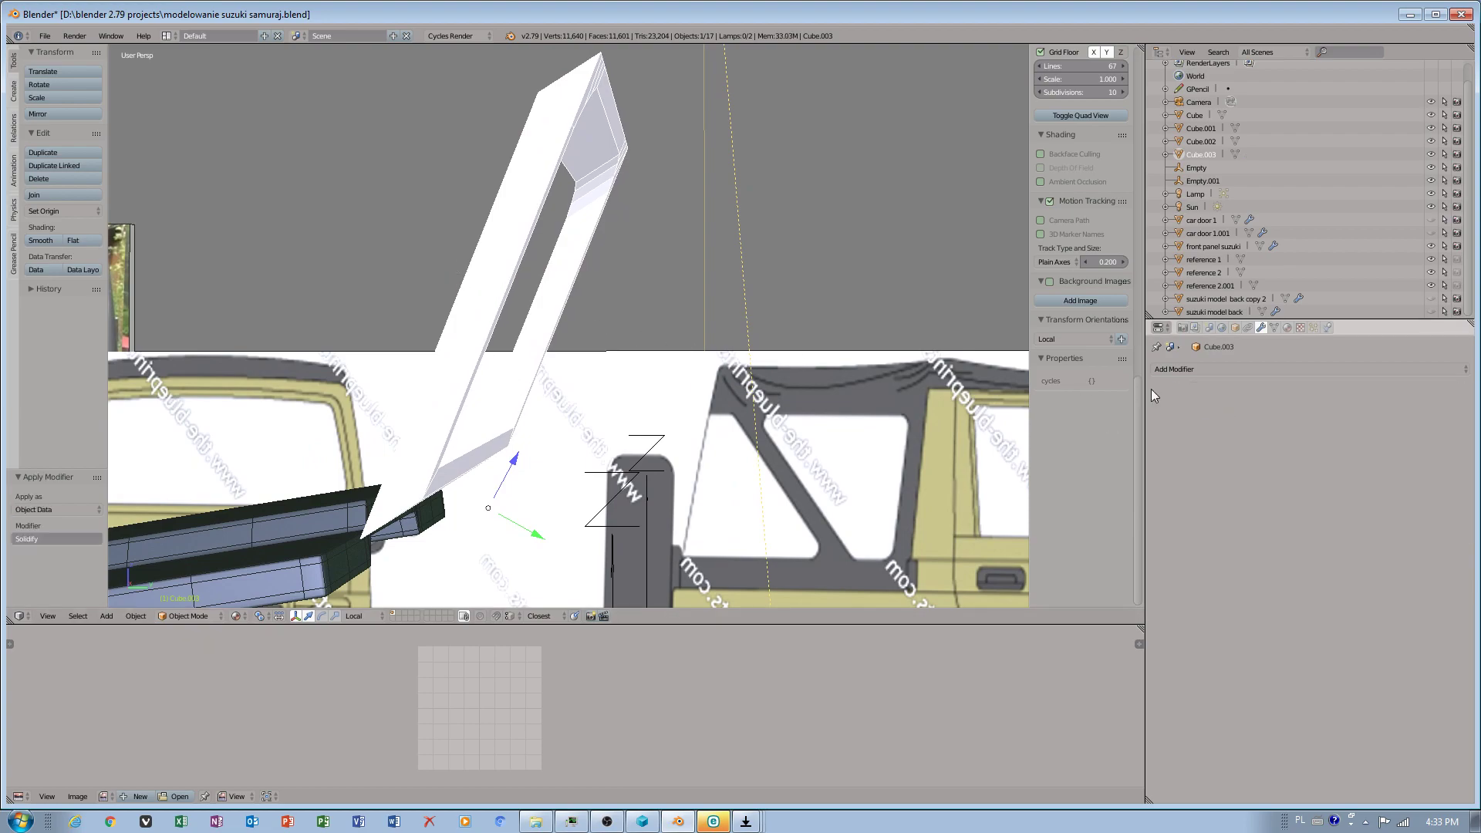
Step: In Edit Mode, select all co-planar faces on the frame's newly thickened side and move them about -0.232 along local Z
{"action": "key", "text": "Tab"}
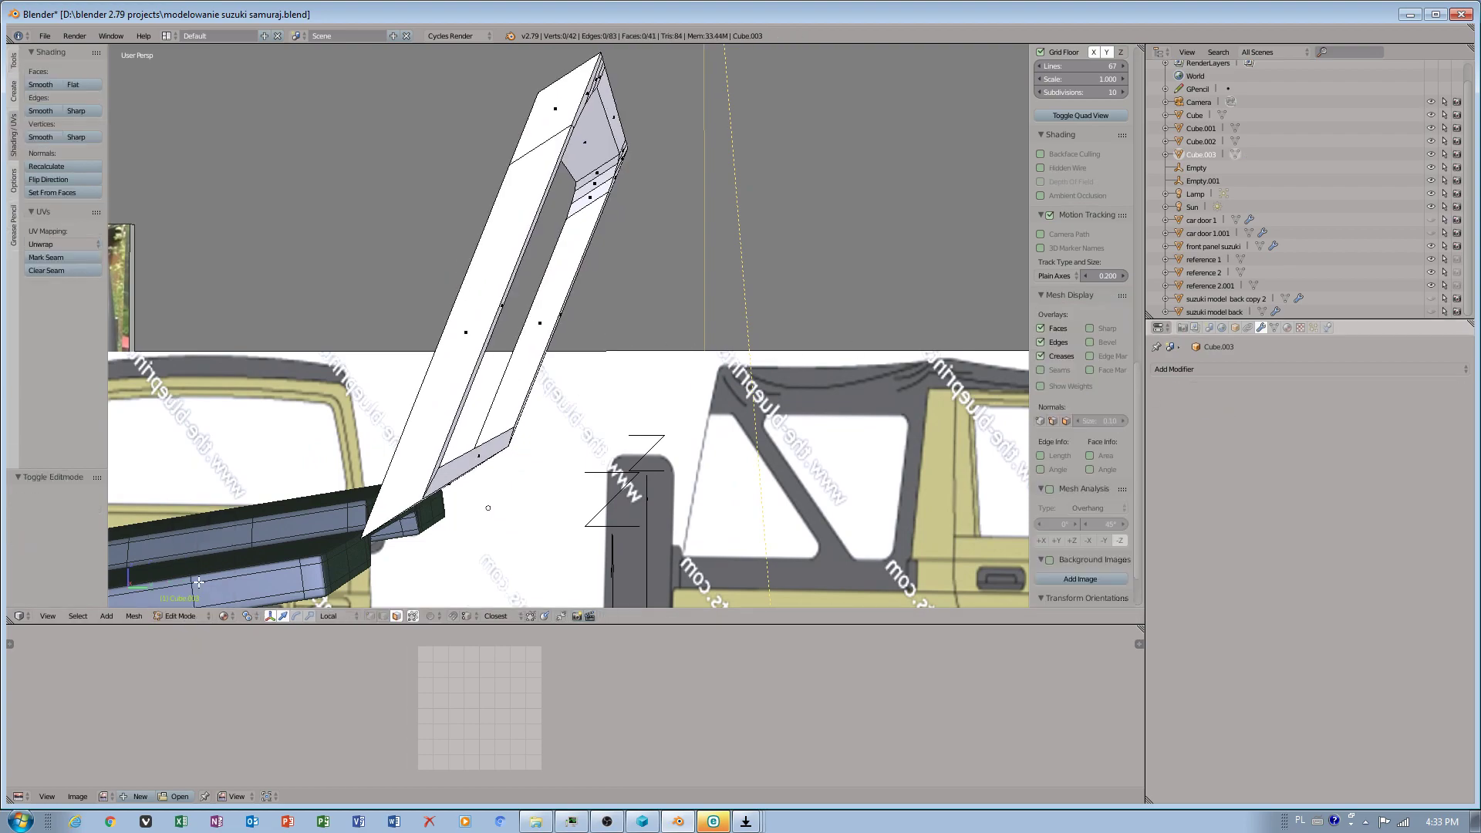
{"action": "right_click", "coordinate": [618, 122]}
{"action": "middle_click_drag", "start_coordinate": [617, 122], "coordinate": [634, 152]}
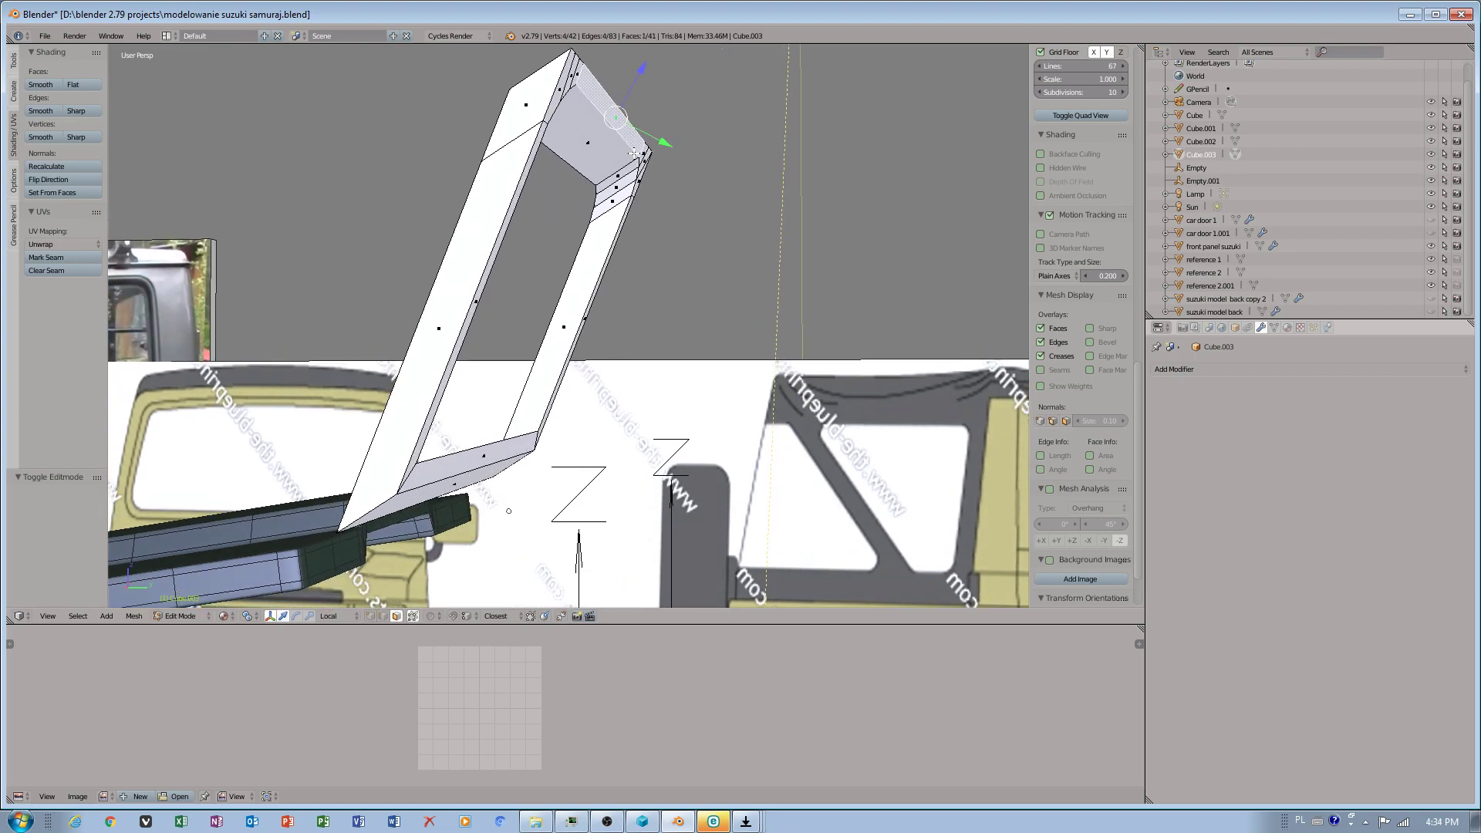
{"action": "left_click", "coordinate": [80, 615]}
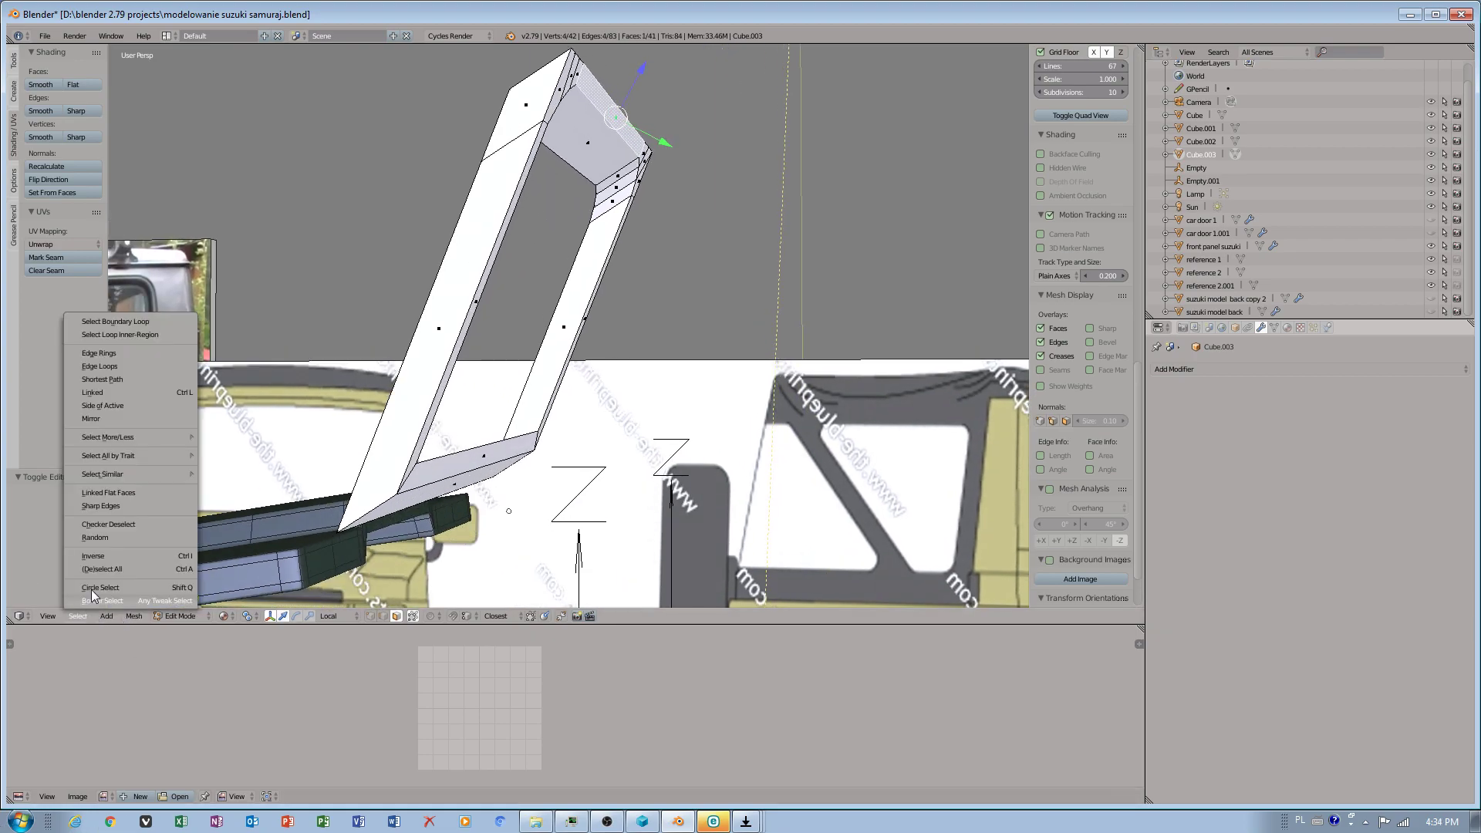
{"action": "mouse_move", "coordinate": [126, 474]}
{"action": "left_click", "coordinate": [250, 553]}
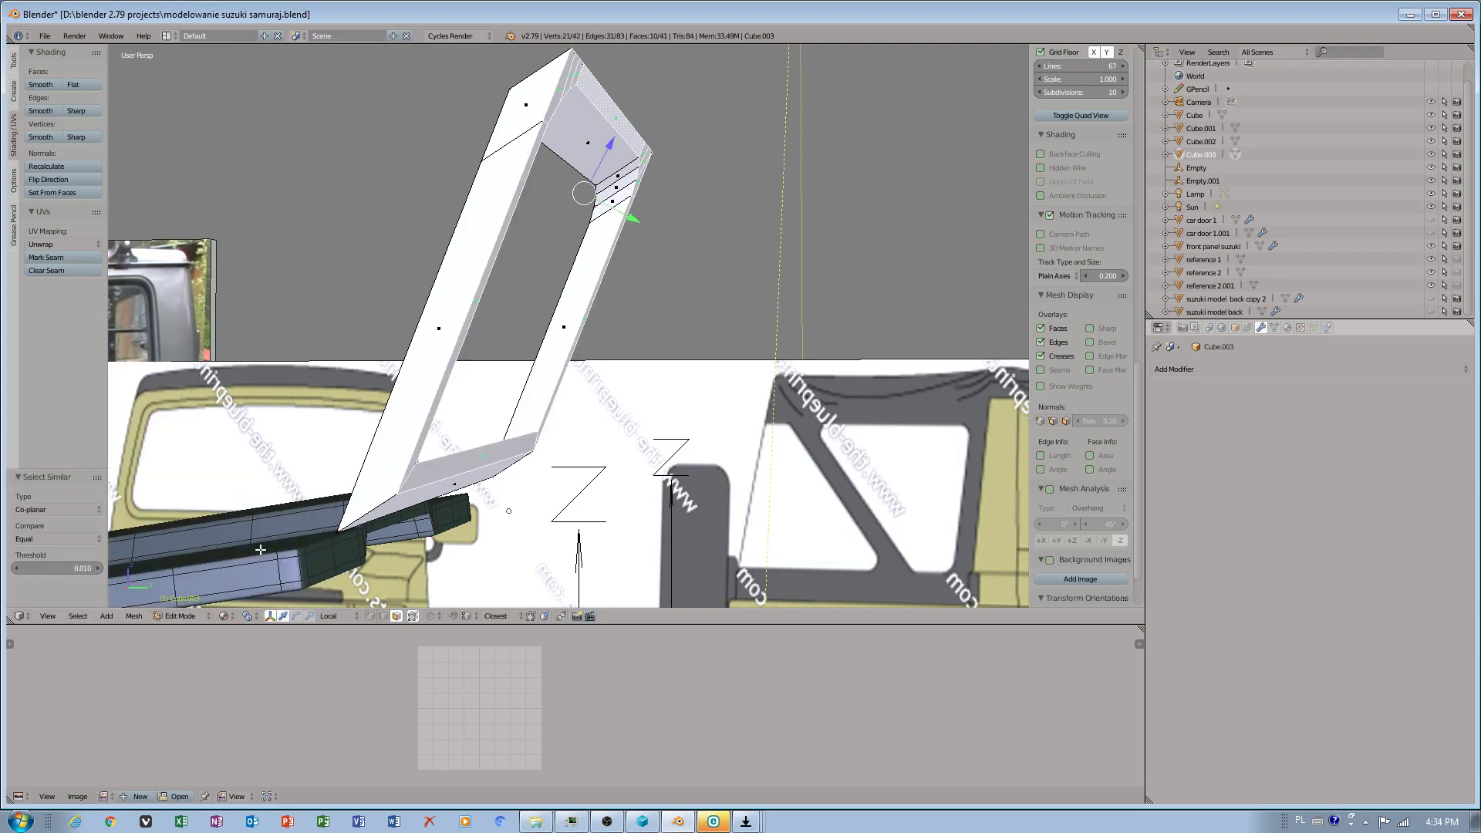
{"action": "left_click_drag", "start_coordinate": [601, 164], "coordinate": [581, 211]}
Step: In edge mode, knife-cut a line near the frame's outer edge, up the left side and around the upper-left corner
{"action": "middle_click_drag", "start_coordinate": [581, 210], "coordinate": [378, 173]}
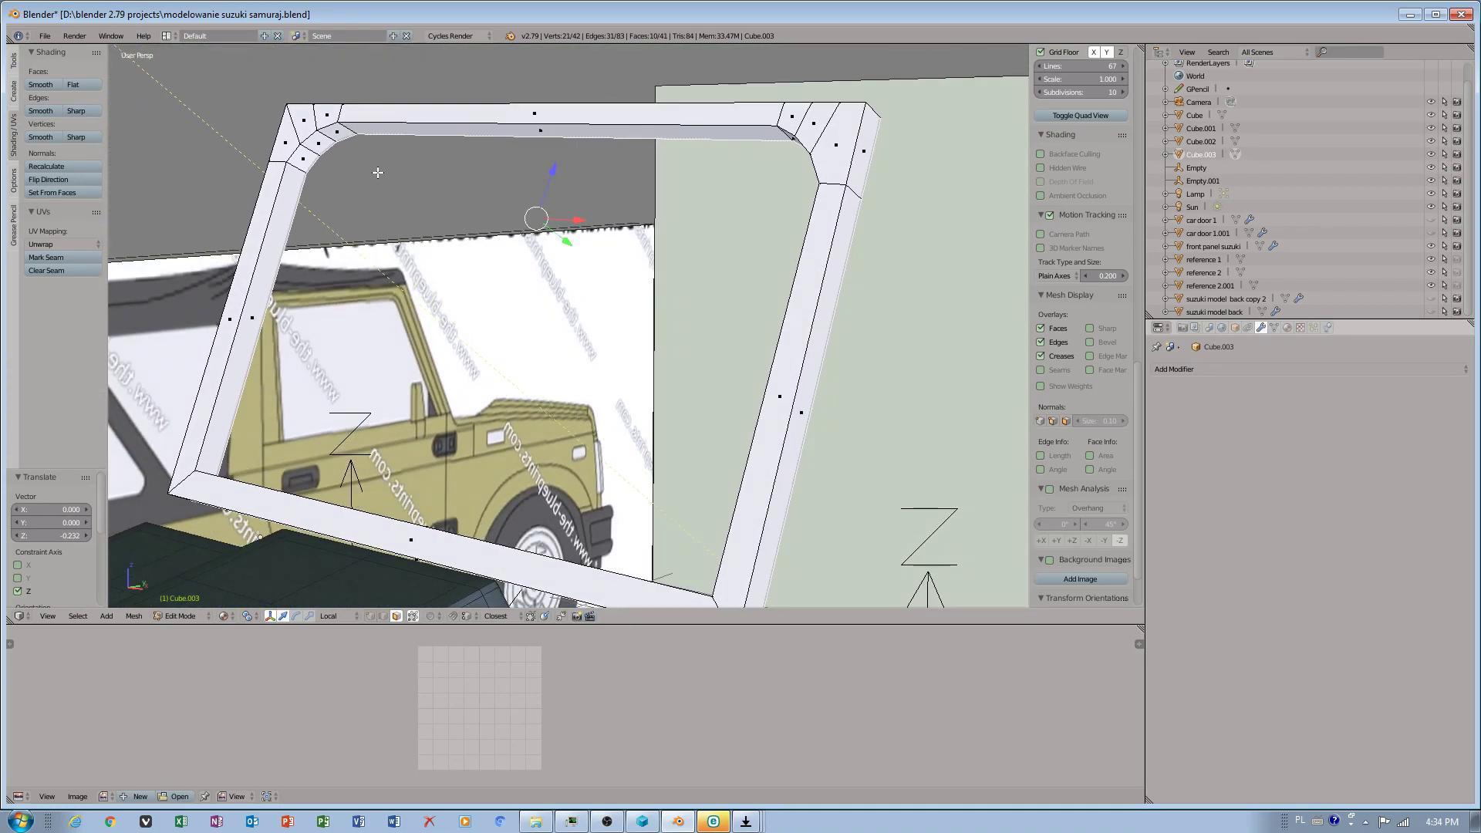
{"action": "left_click", "coordinate": [383, 616]}
{"action": "middle_click_drag", "start_coordinate": [828, 162], "coordinate": [462, 123]}
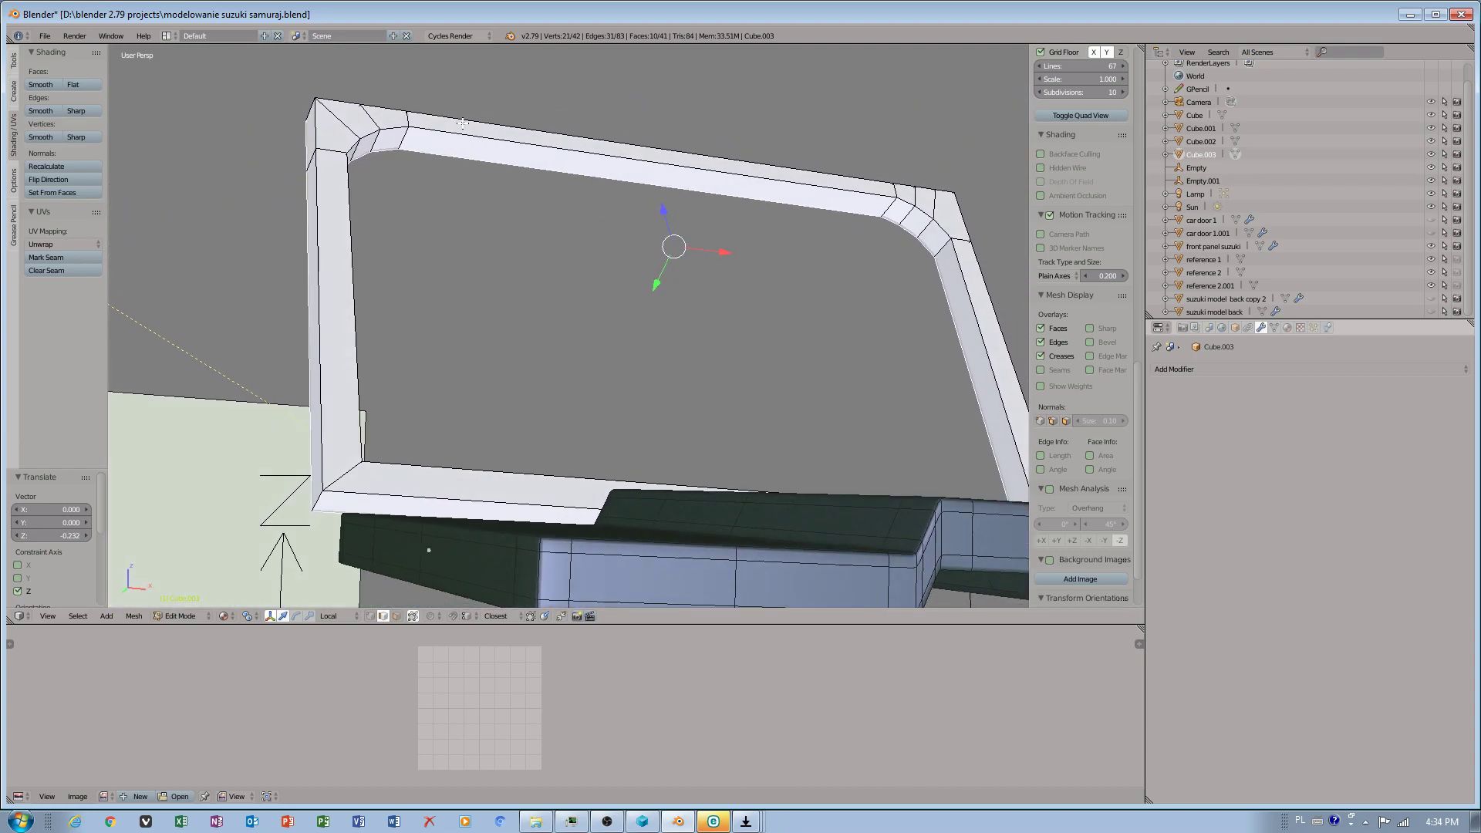
{"action": "key", "text": "k"}
{"action": "left_click", "coordinate": [331, 483]}
{"action": "left_click", "coordinate": [324, 106]}
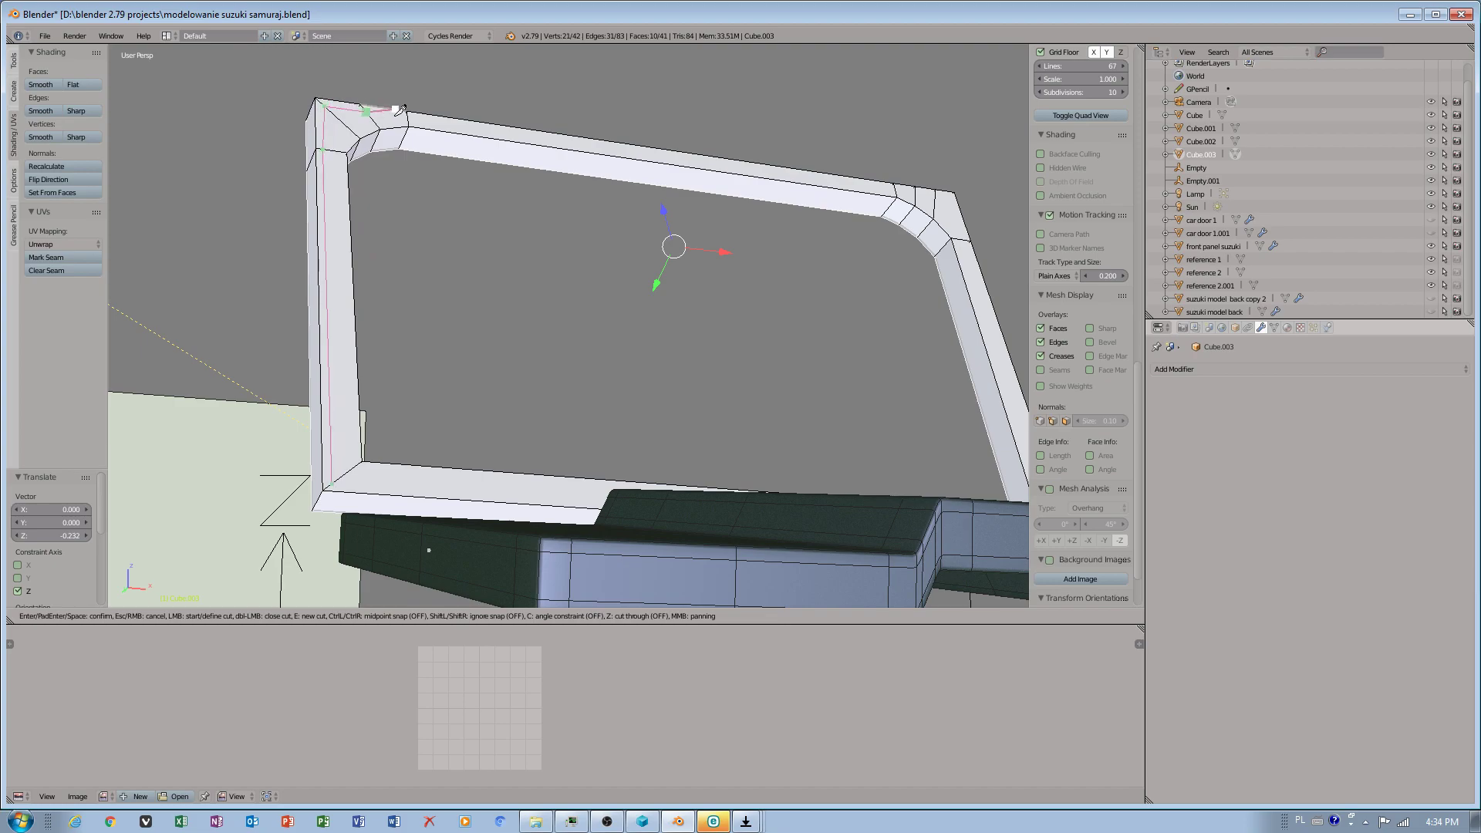
{"action": "key", "text": "Return"}
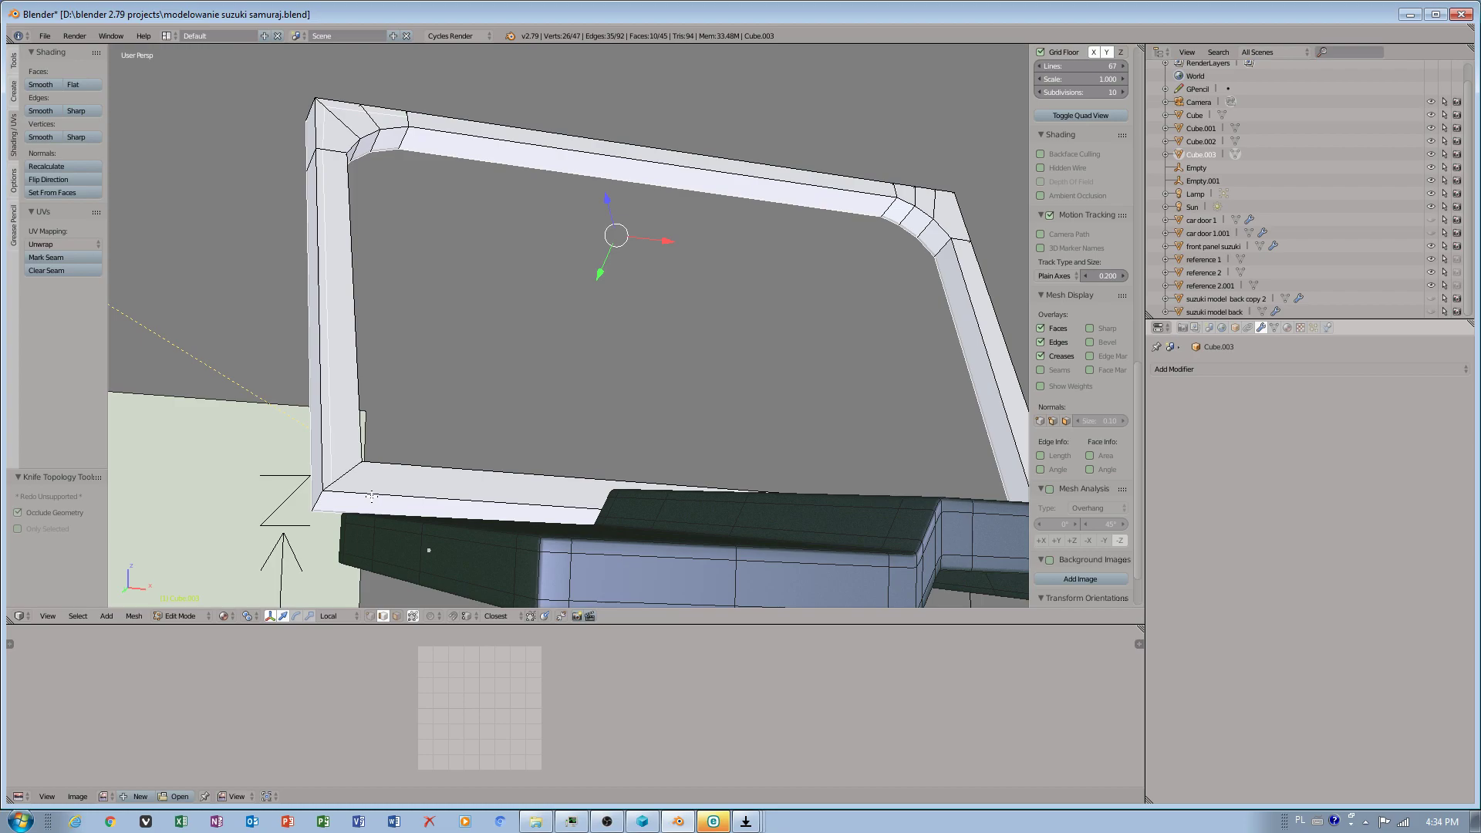
Step: Save the project, and also save it over the existing file modelowanie suzuki samuraj 1.blend
{"action": "middle_click_drag", "start_coordinate": [510, 464], "coordinate": [407, 545]}
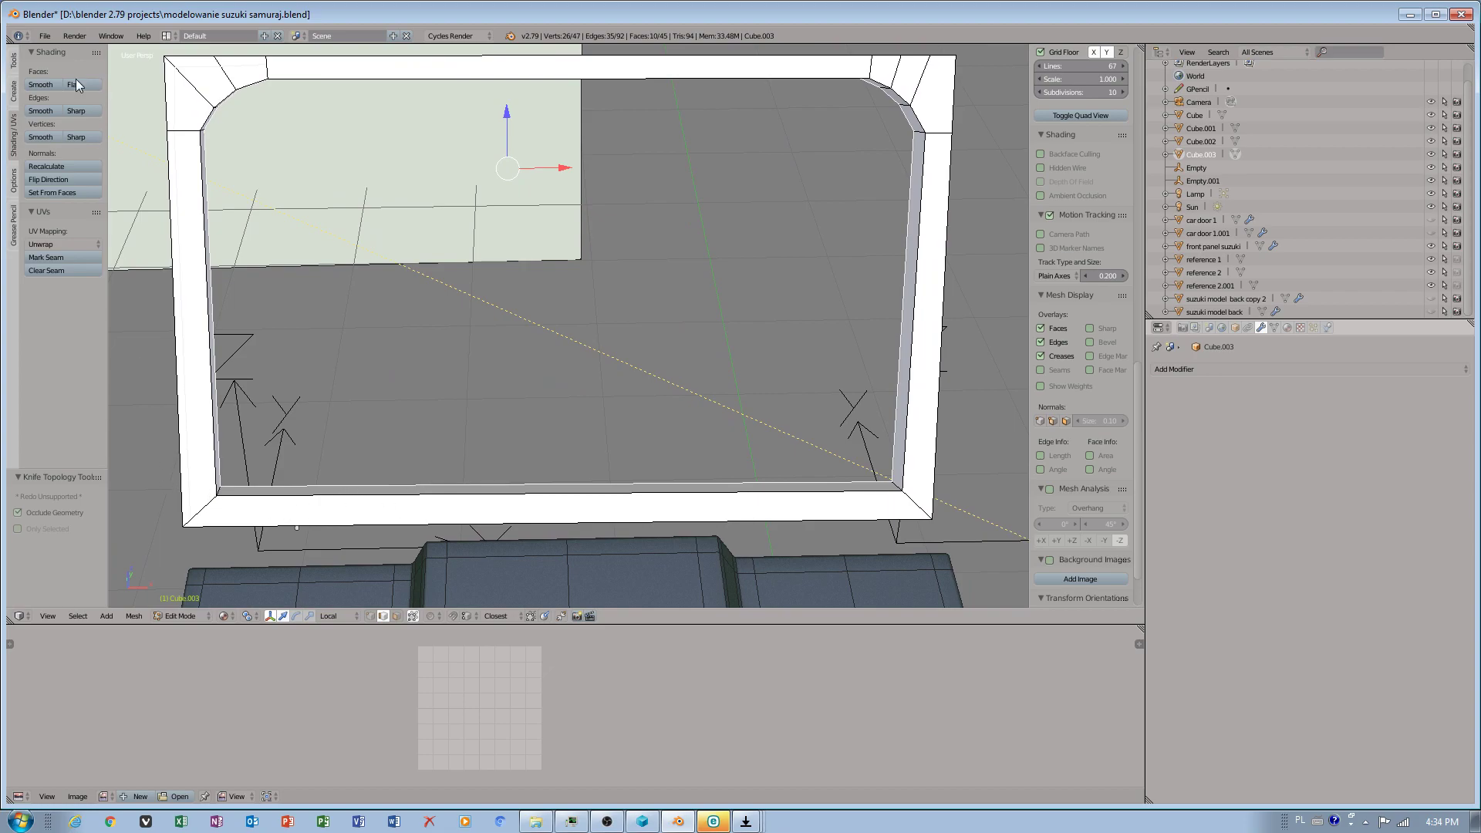
{"action": "left_click", "coordinate": [47, 34]}
{"action": "left_click", "coordinate": [67, 136]}
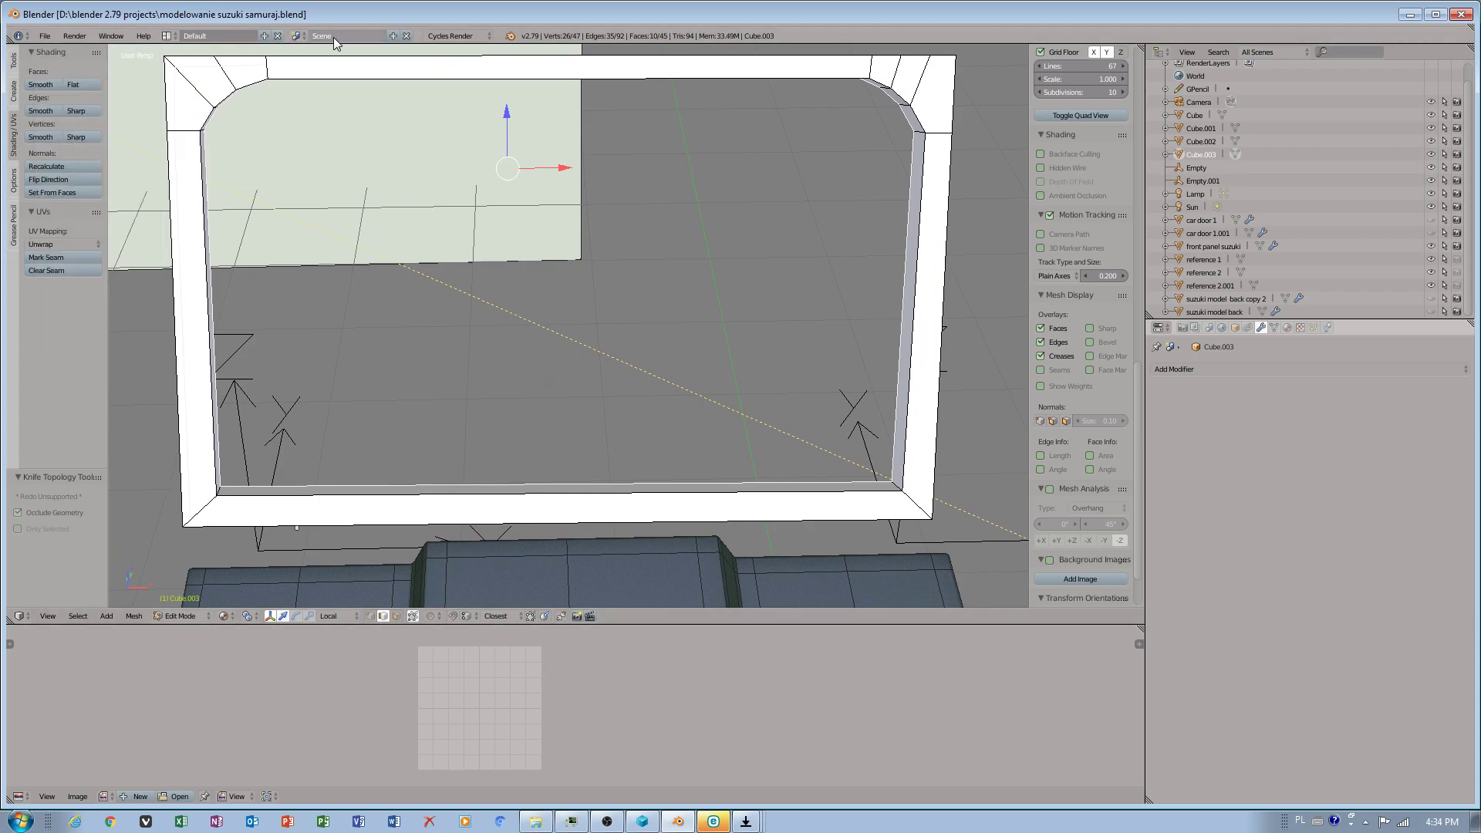
{"action": "left_click", "coordinate": [46, 36]}
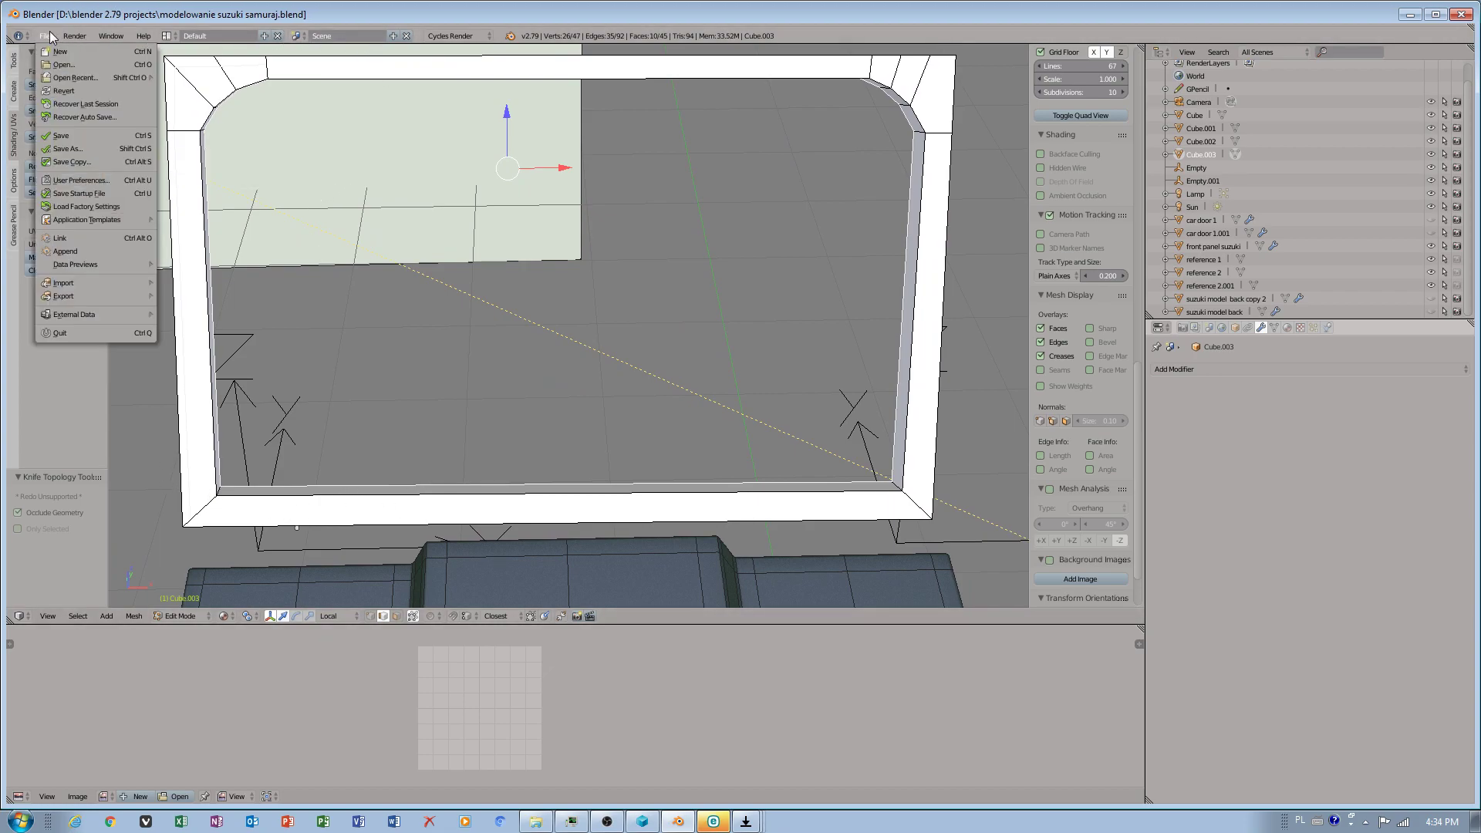
{"action": "left_click", "coordinate": [71, 145]}
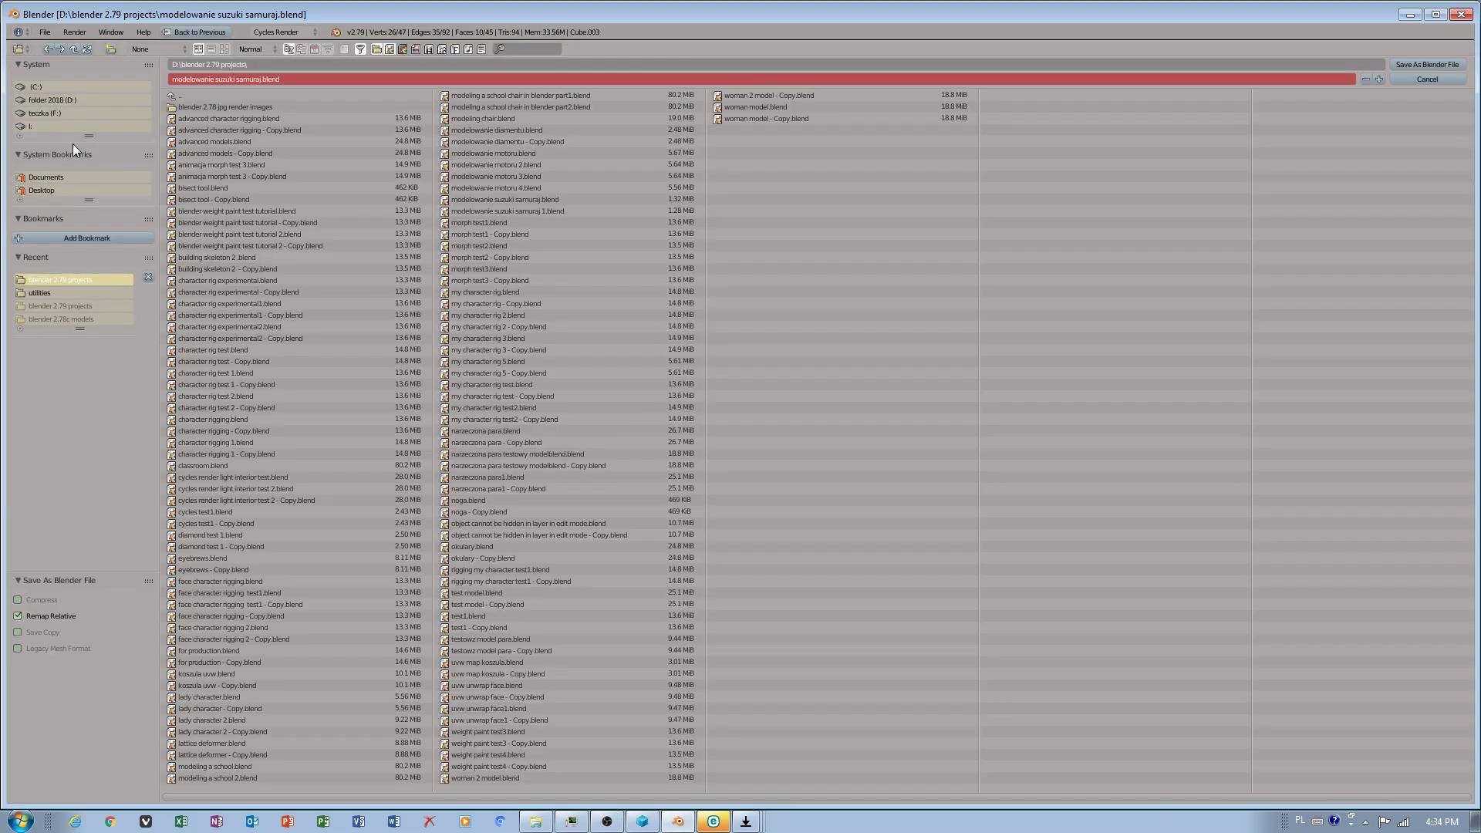
{"action": "left_click", "coordinate": [537, 209]}
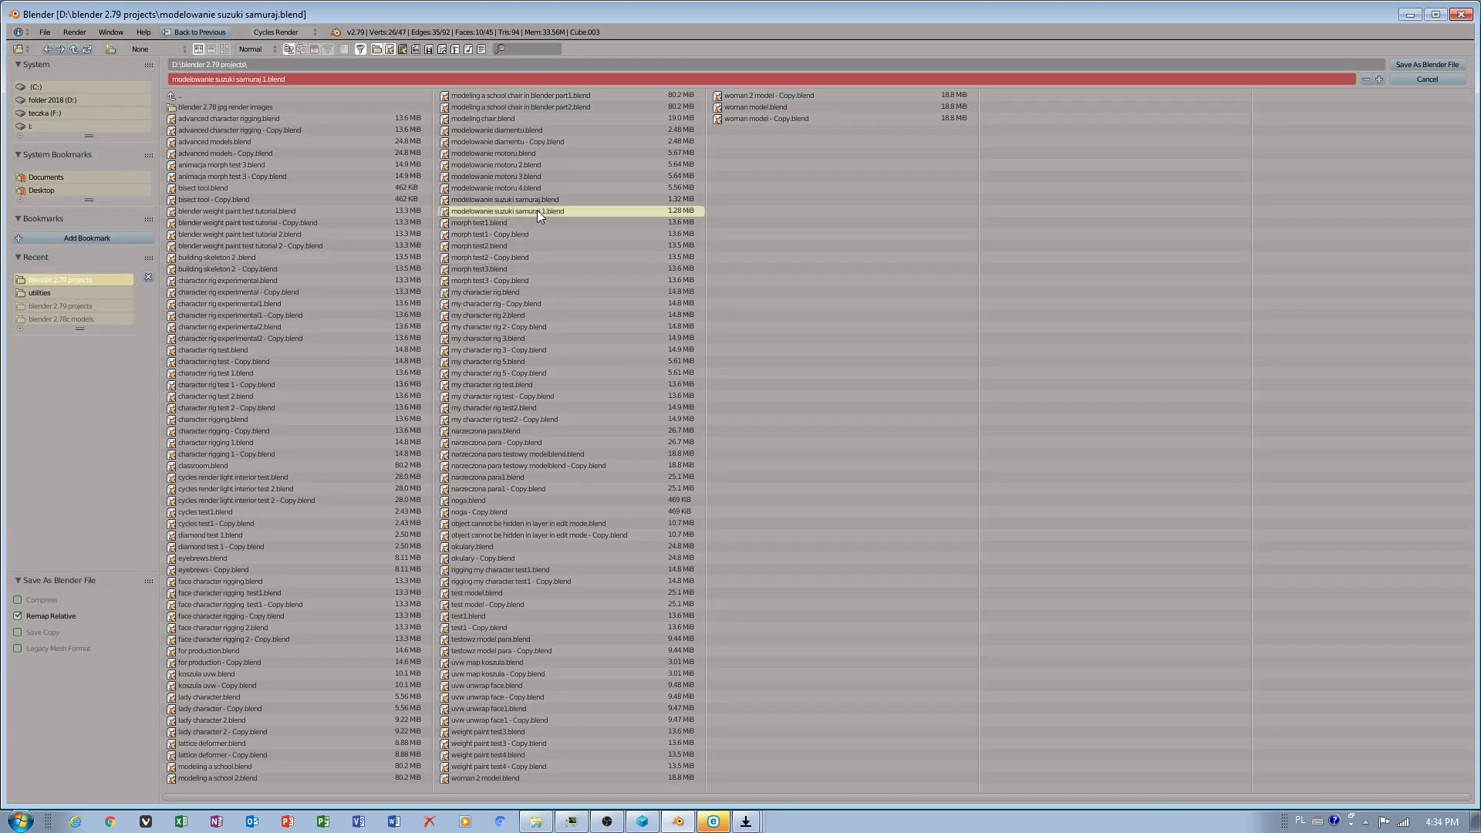
{"action": "left_click", "coordinate": [1411, 65]}
Step: Knife-cut a line near the frame's outer edge, along the bottom bar and up the right side to the upper-right corner
{"action": "key", "text": "k"}
{"action": "left_click", "coordinate": [193, 518]}
{"action": "left_click", "coordinate": [924, 510]}
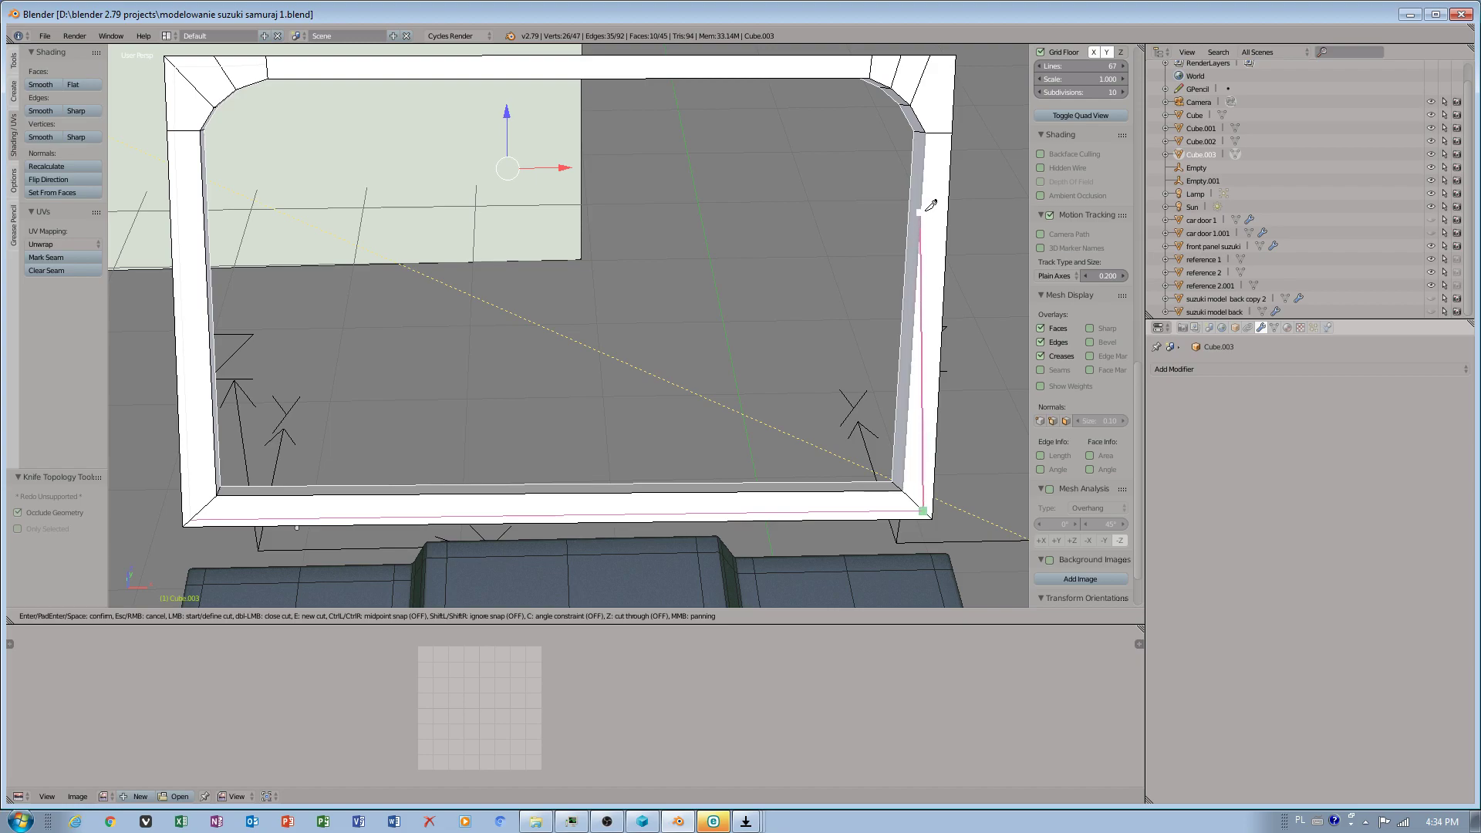
{"action": "left_click", "coordinate": [948, 129]}
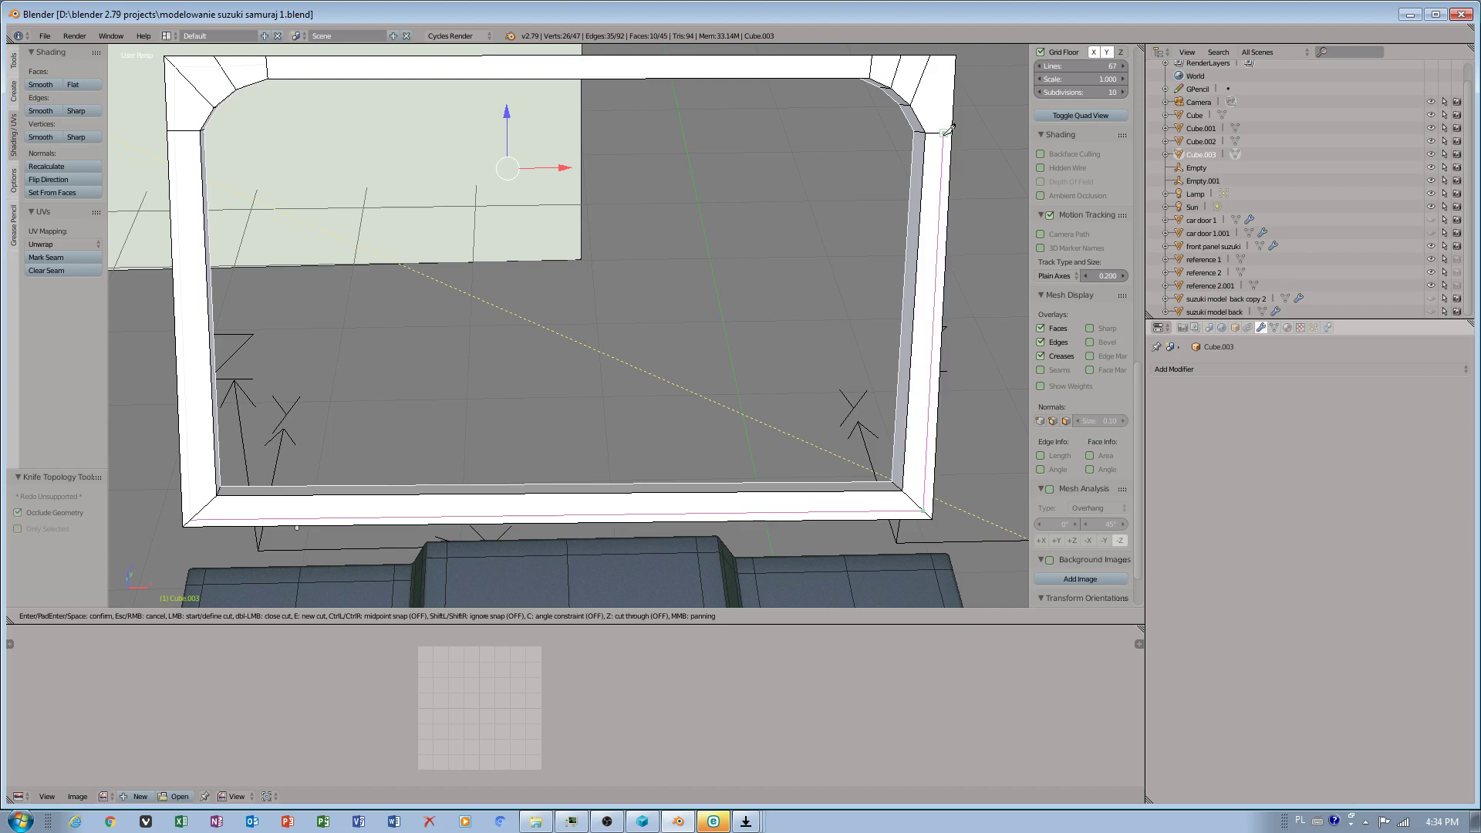
{"action": "left_click", "coordinate": [951, 60]}
{"action": "key", "text": "Return"}
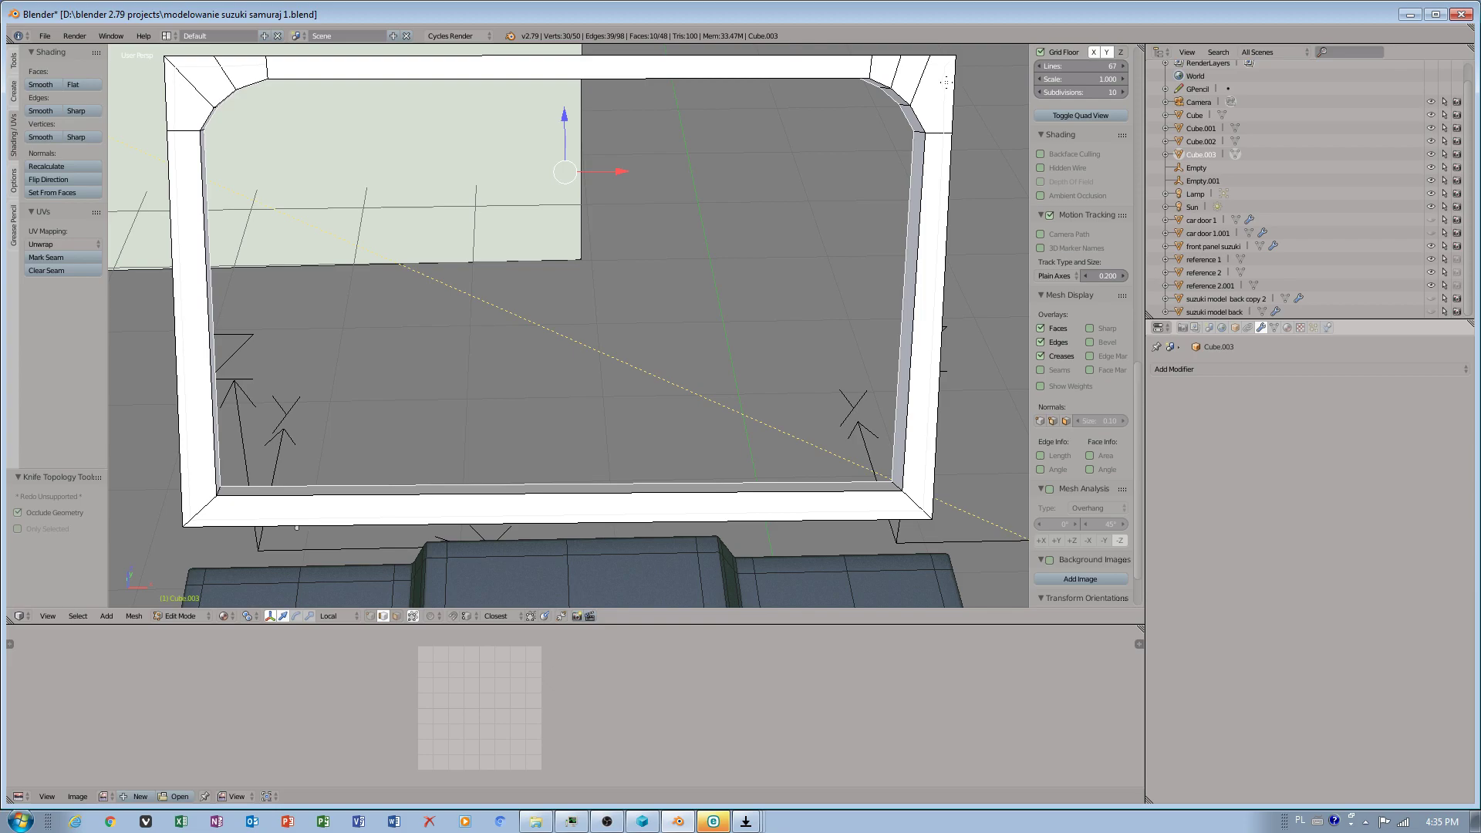
Step: Knife-cut along the frame's top bar near its outer edge, from the upper-right corner to the upper-left corner section
{"action": "key", "text": "k"}
{"action": "left_click", "coordinate": [946, 65]}
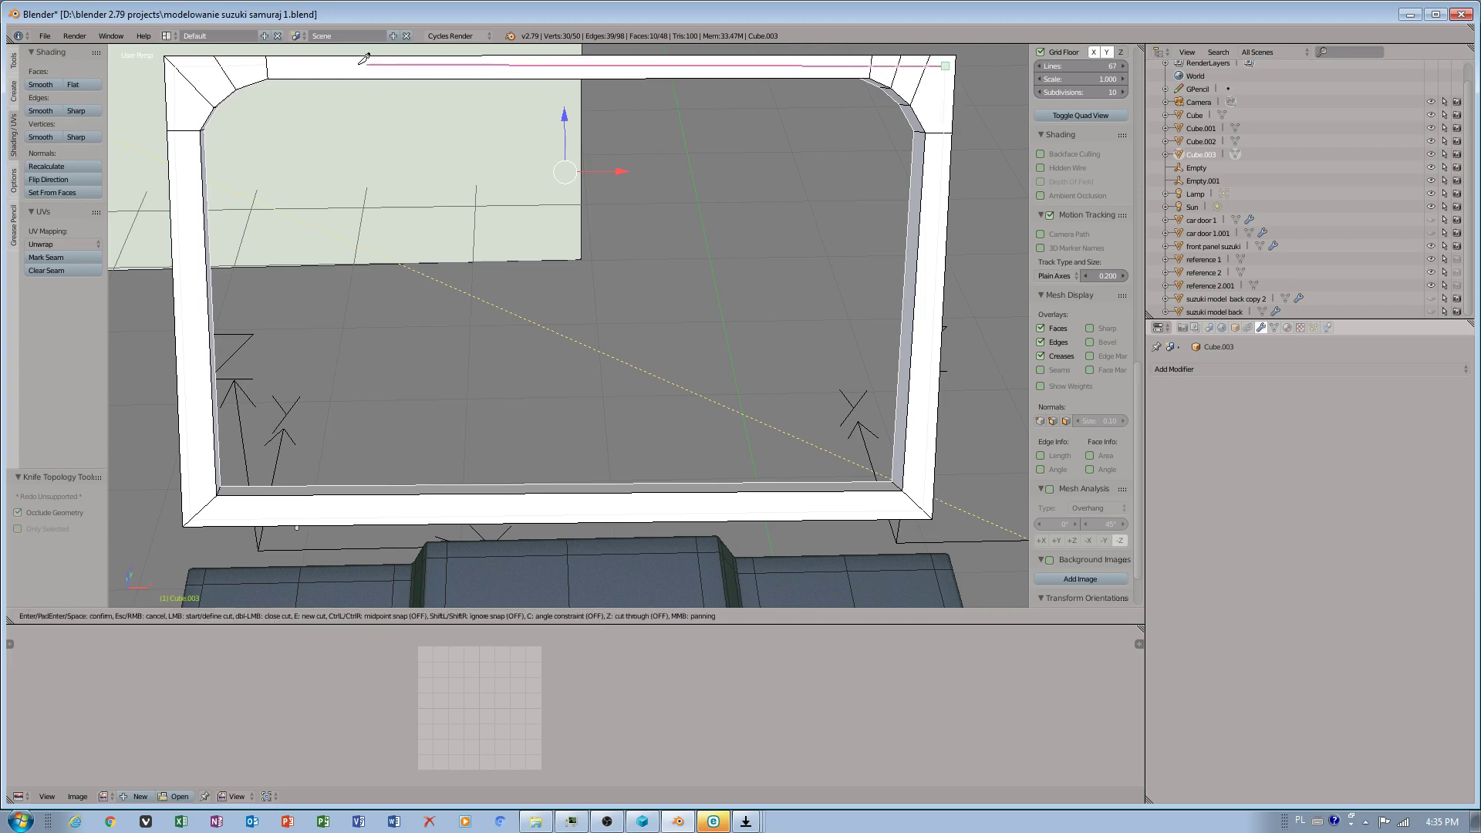
{"action": "left_click", "coordinate": [268, 57]}
{"action": "key", "text": "Return"}
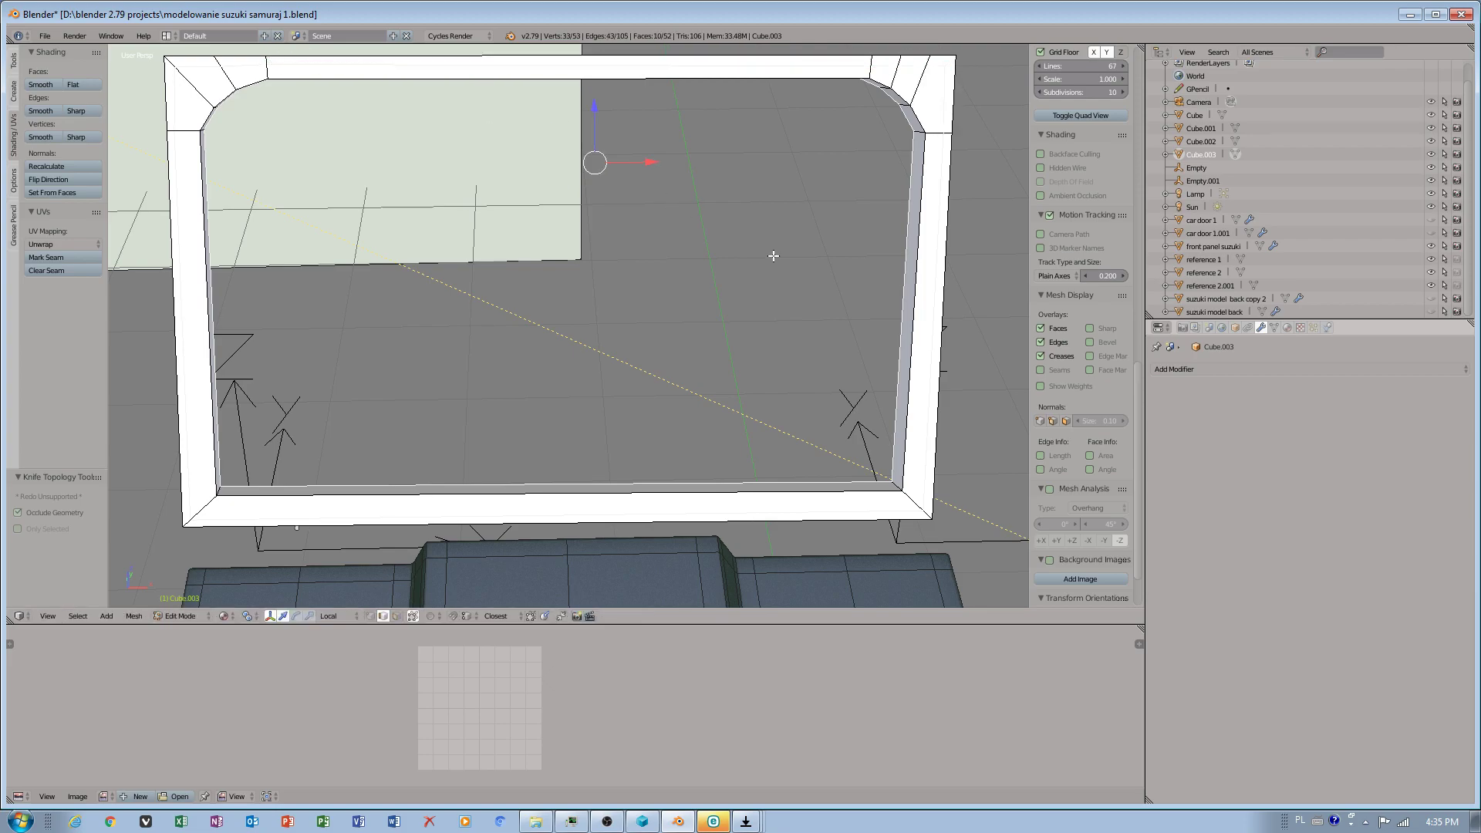
Step: Add a loop cut running around the front face of the windshield frame, slid close to the opening's edge
{"action": "middle_click_drag", "start_coordinate": [837, 267], "coordinate": [504, 420]}
{"action": "right_click", "coordinate": [327, 434]}
{"action": "key", "text": "ctrl+r"}
{"action": "left_click", "coordinate": [327, 437]}
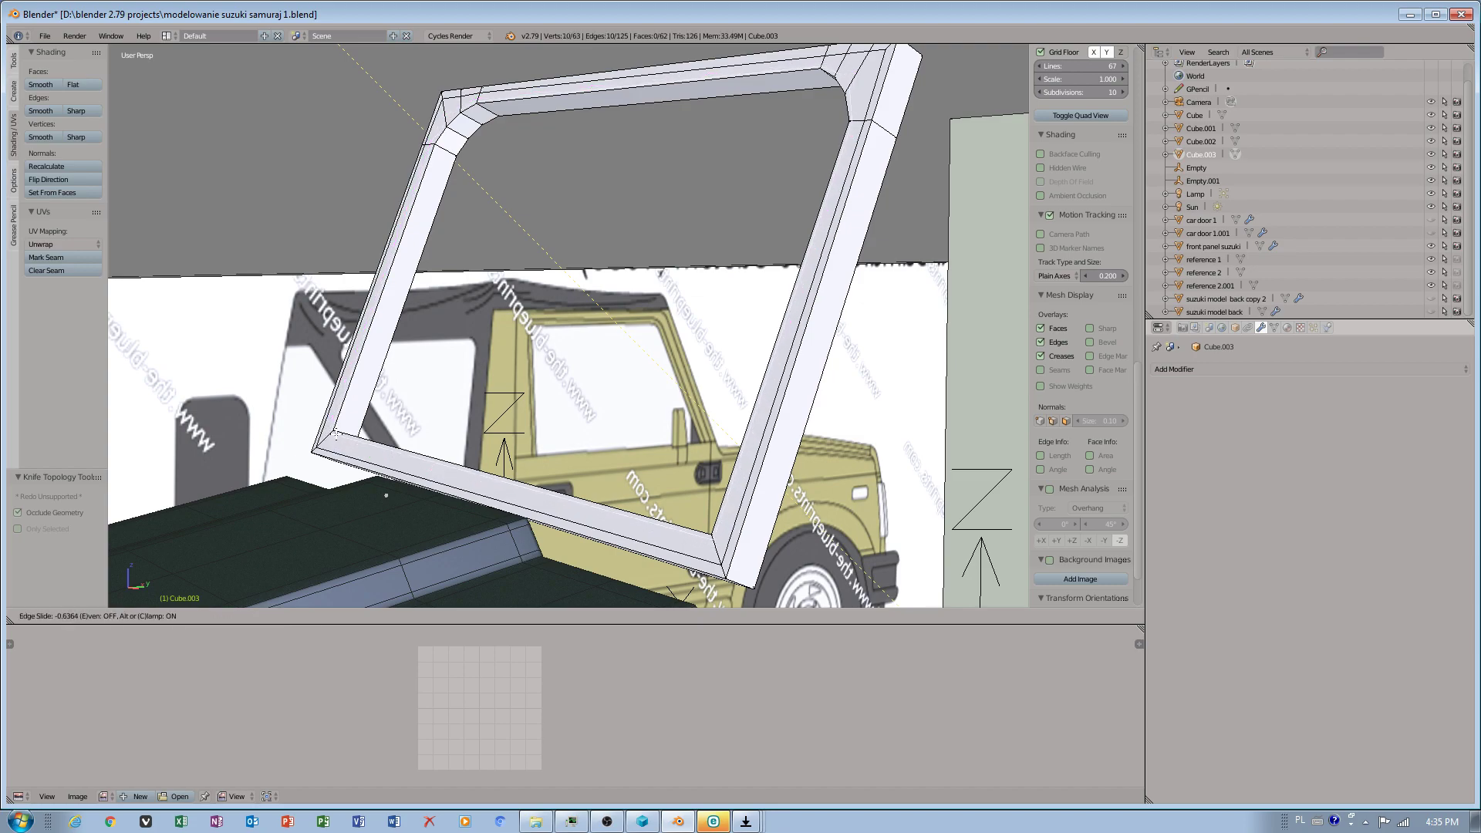
{"action": "left_click", "coordinate": [330, 435]}
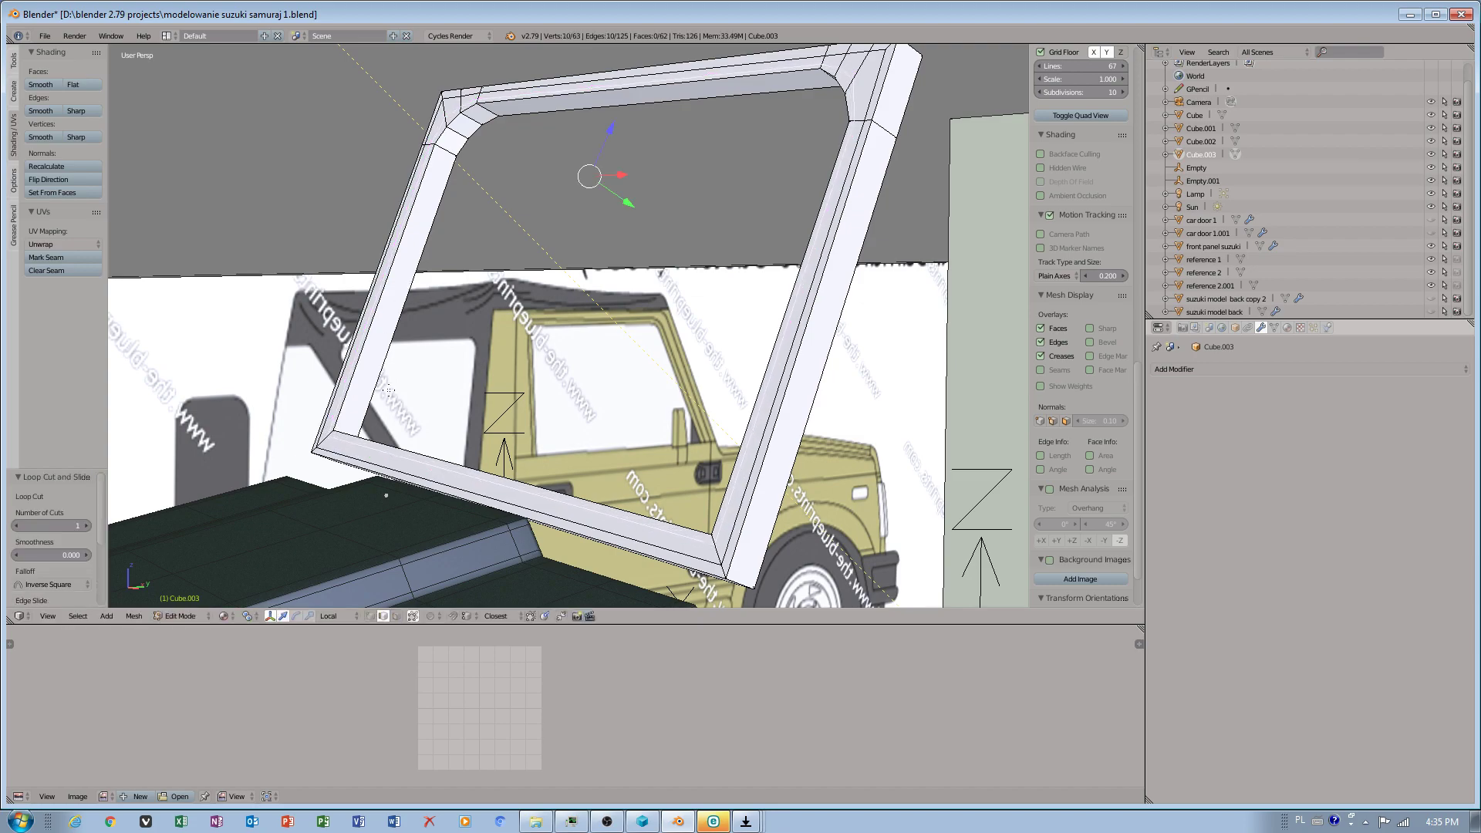
Step: Slide the new loop's vertex in the frame's upper-left corner closer to the rounded edge of the opening
{"action": "right_click", "coordinate": [452, 114]}
{"action": "key", "text": "KP_Decimal"}
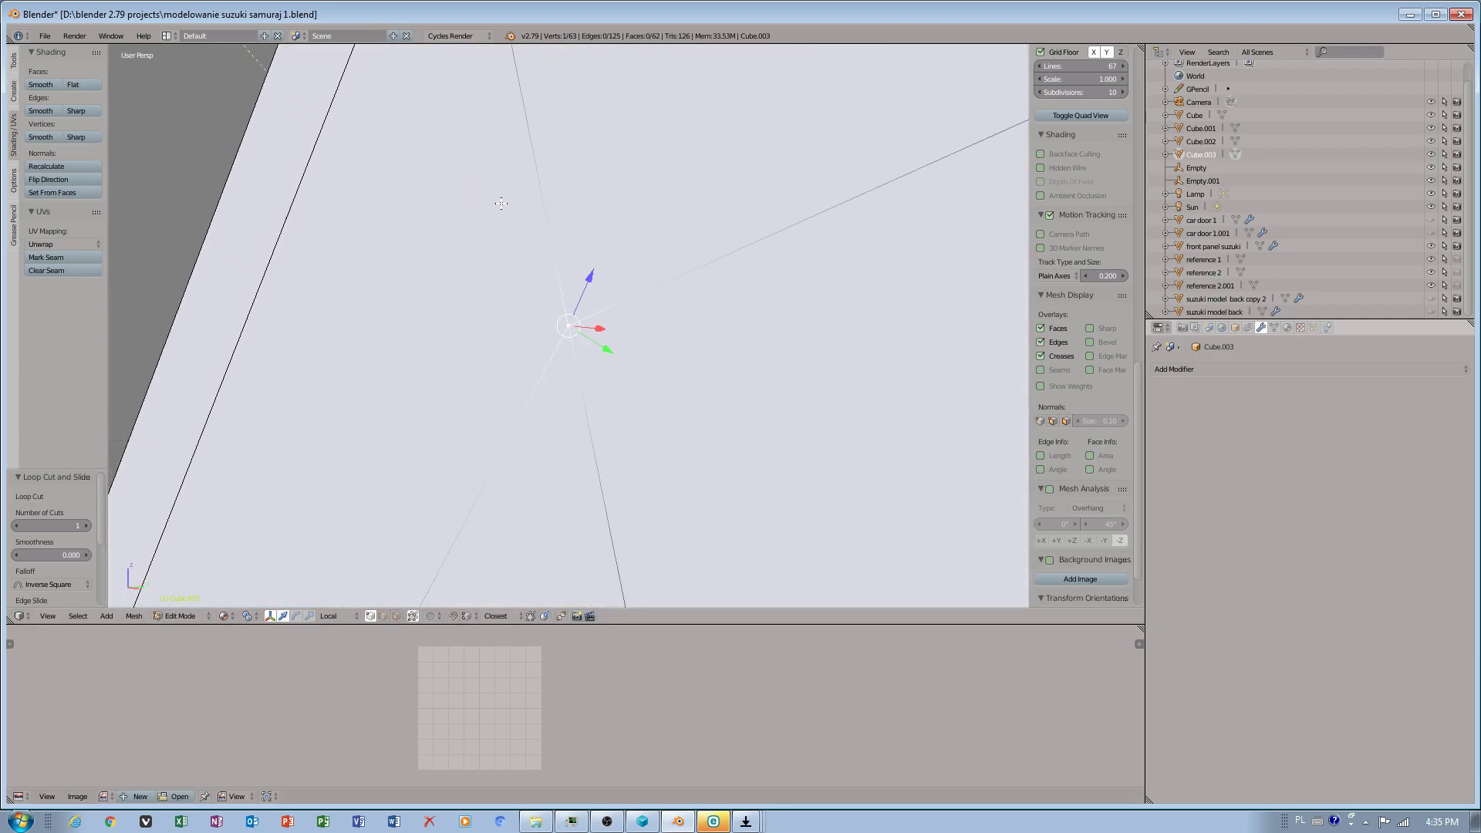
{"action": "scroll", "coordinate": [682, 399], "scroll_direction": "down", "scroll_amount": 5}
{"action": "middle_click_drag", "start_coordinate": [682, 398], "coordinate": [697, 371]}
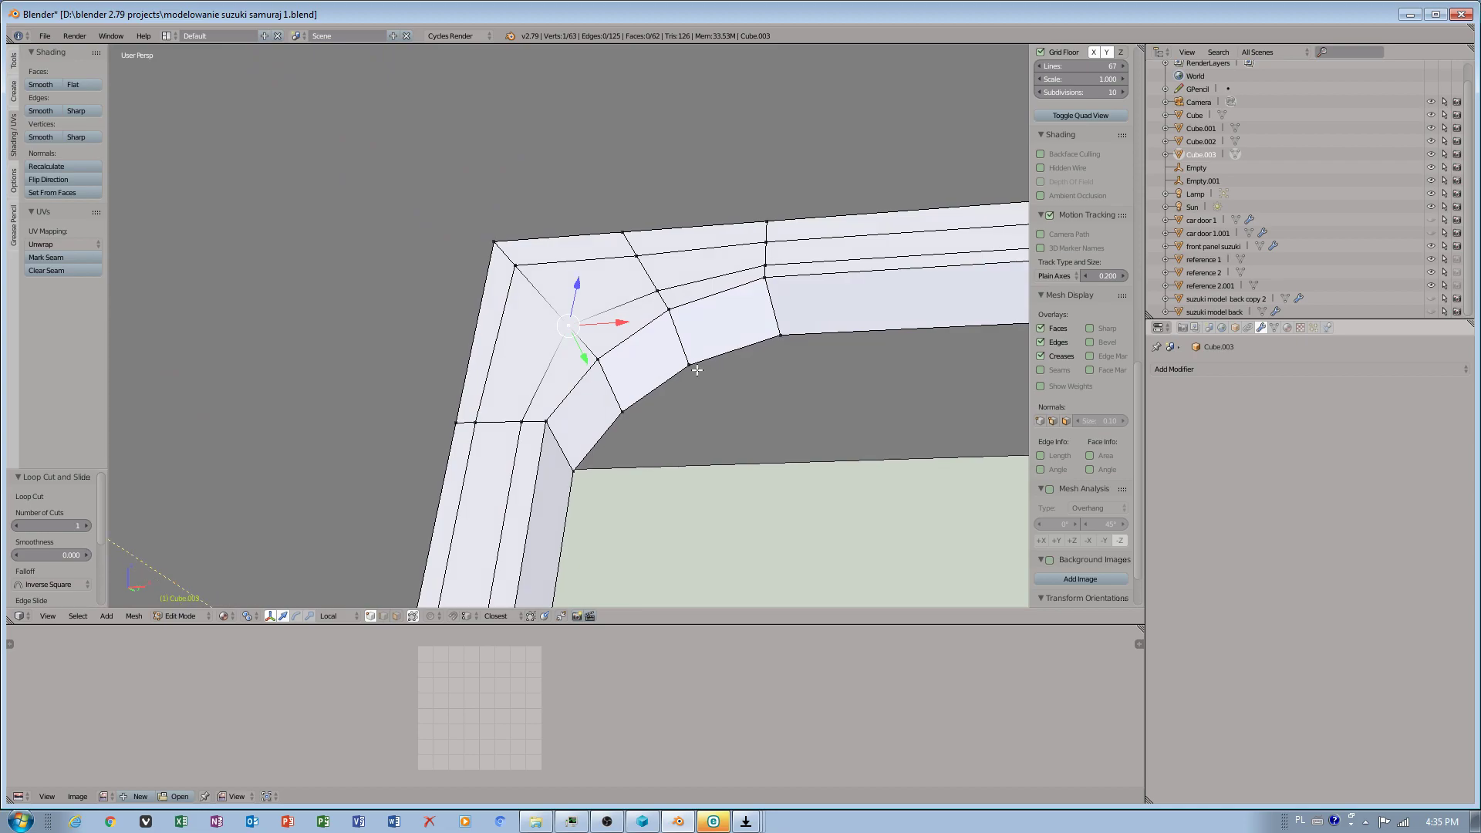
{"action": "key", "text": "ctrl+v"}
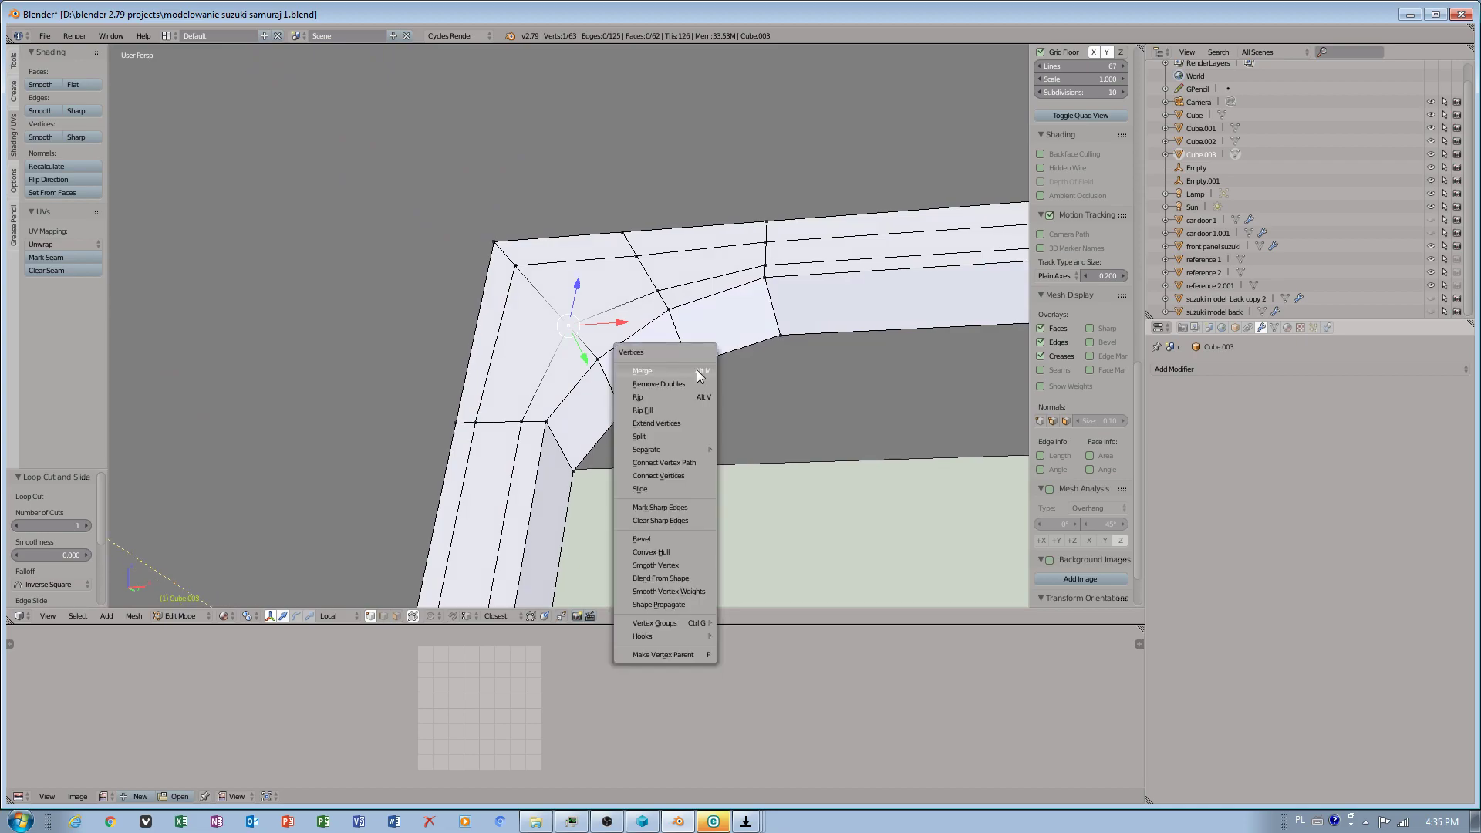
{"action": "left_click", "coordinate": [657, 489]}
{"action": "left_click", "coordinate": [693, 435]}
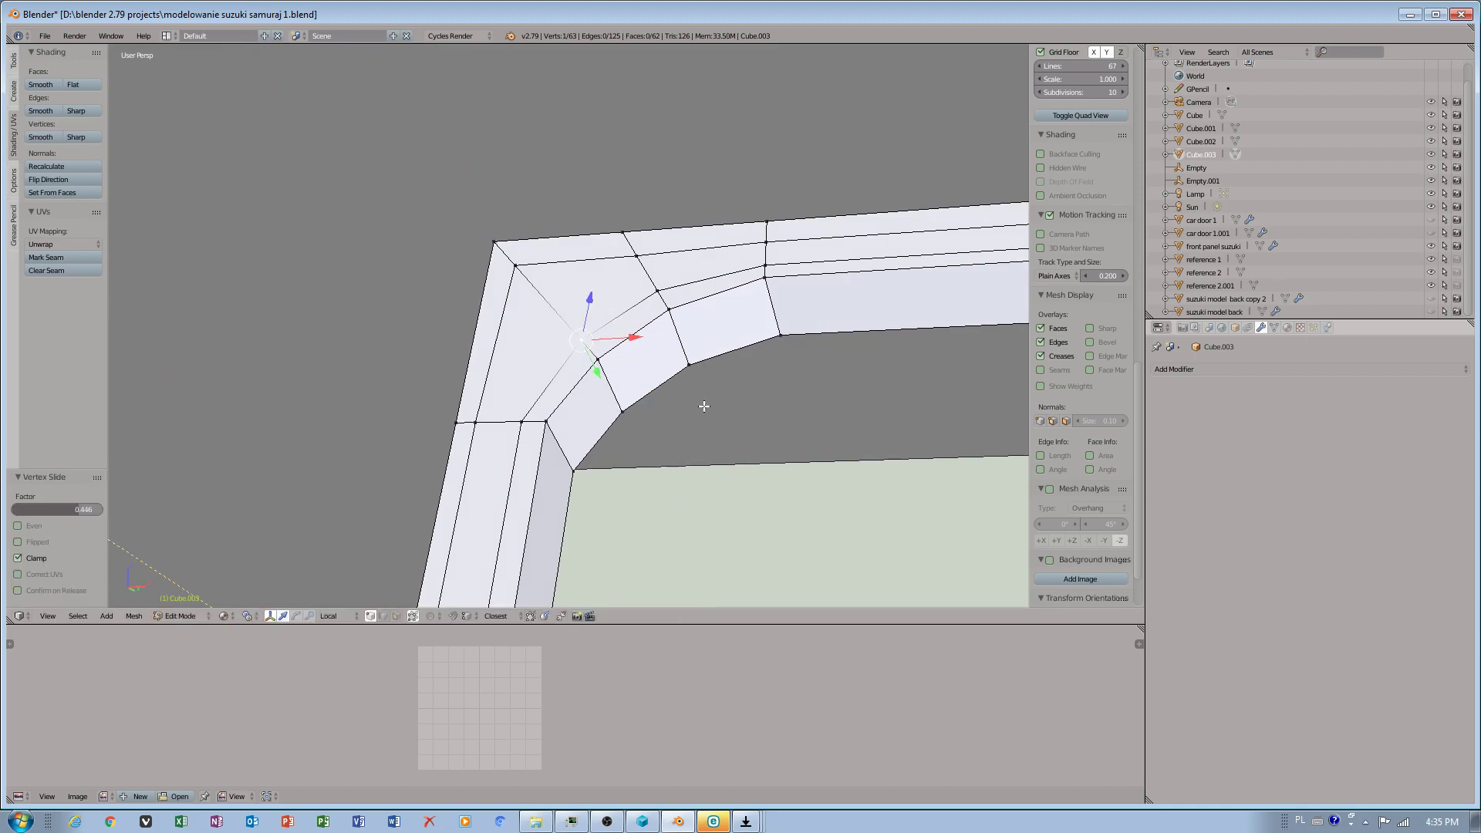
Step: Slide the matching loop vertex in the frame's upper-right corner closer to the rounded edge of the opening
{"action": "scroll", "coordinate": [741, 317], "scroll_direction": "down", "scroll_amount": 3}
{"action": "middle_click_drag", "start_coordinate": [737, 354], "coordinate": [400, 374], "text": "shift"}
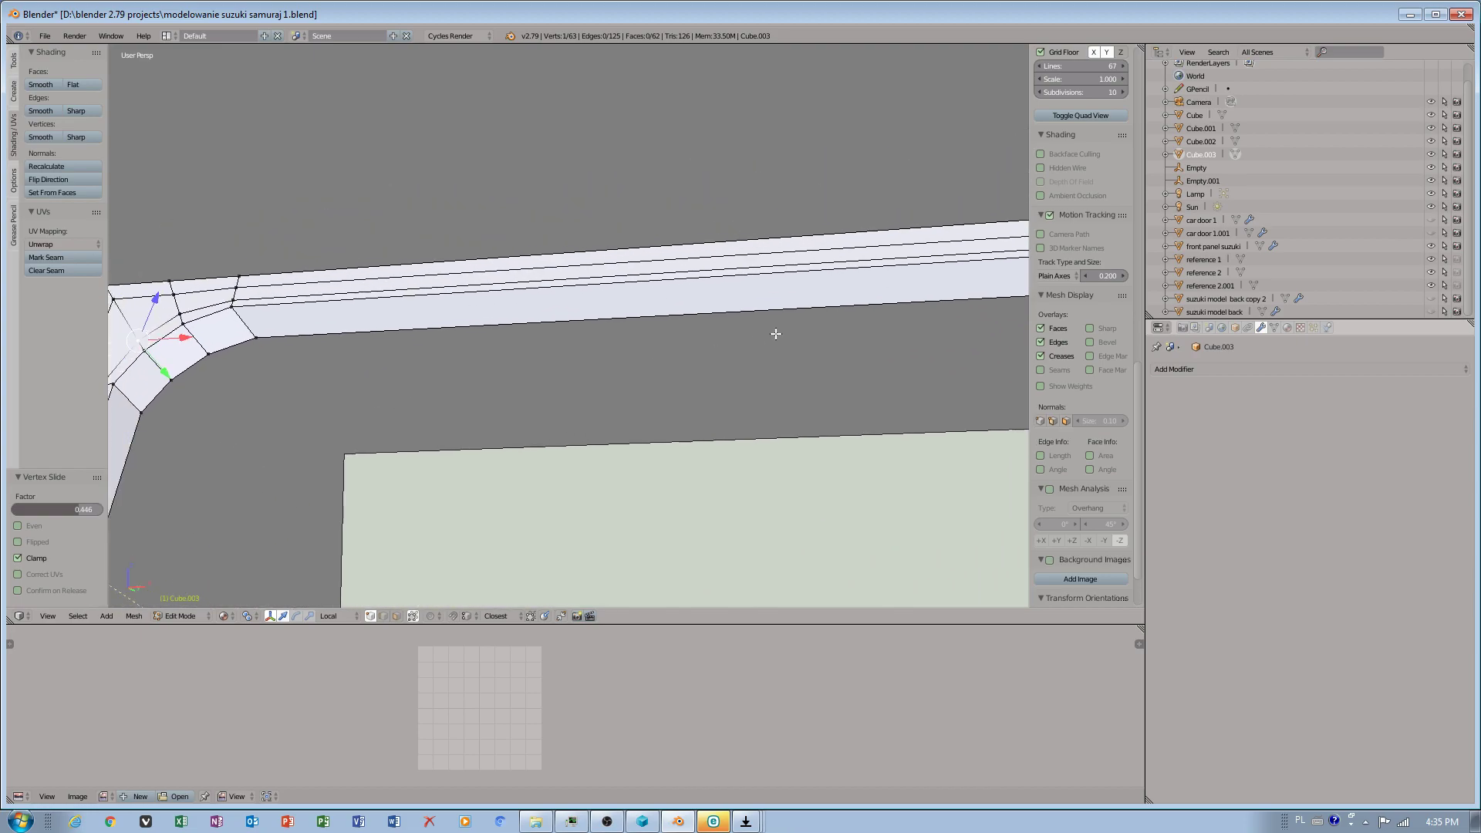
{"action": "scroll", "coordinate": [790, 335], "scroll_direction": "down", "scroll_amount": 2}
{"action": "middle_click_drag", "start_coordinate": [804, 337], "coordinate": [483, 362], "text": "shift"}
{"action": "scroll", "coordinate": [694, 351], "scroll_direction": "up", "scroll_amount": 4}
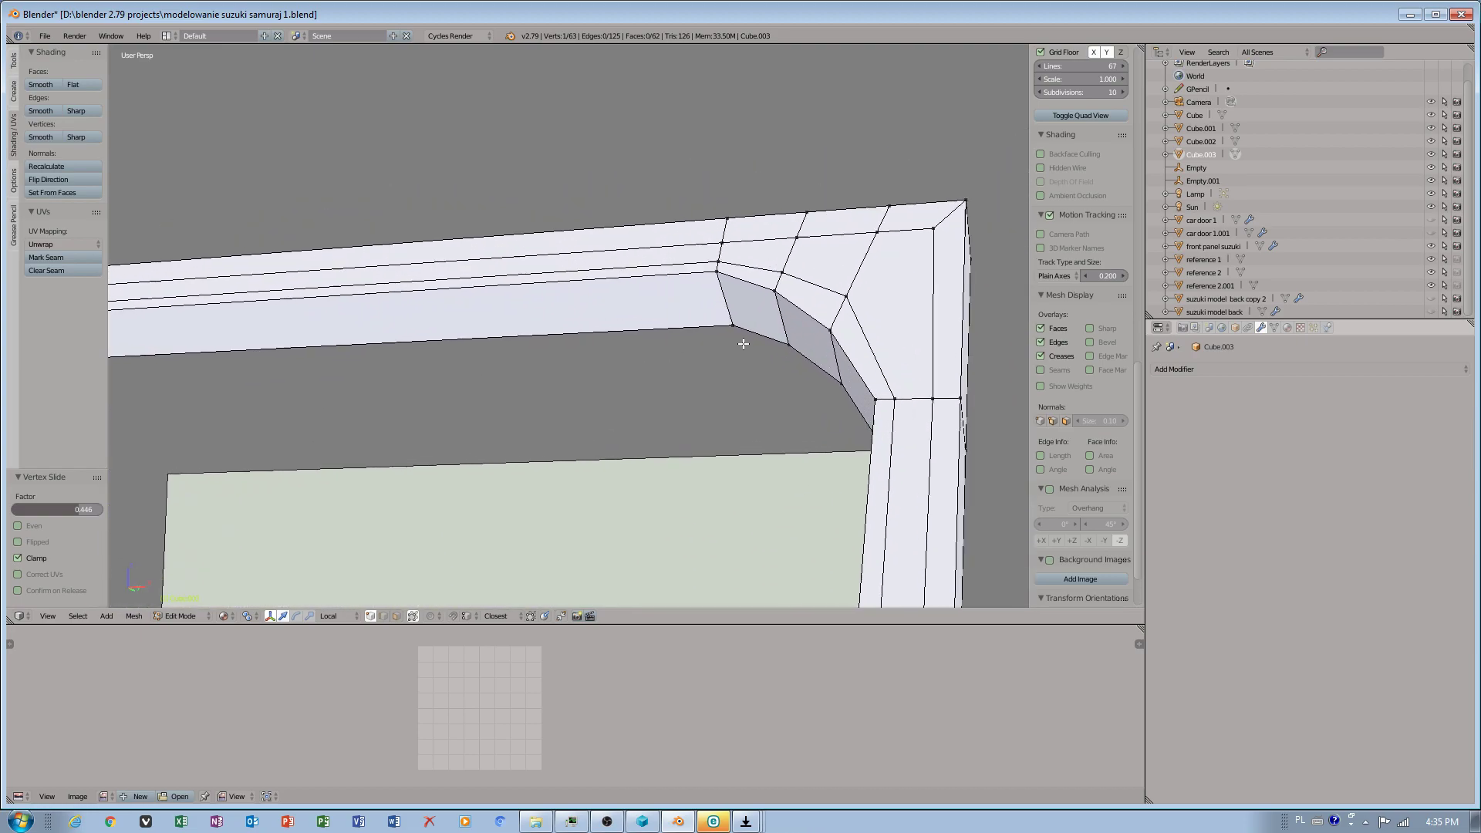
{"action": "key", "text": "ctrl+v"}
{"action": "left_click", "coordinate": [859, 287]}
{"action": "left_click", "coordinate": [853, 303]}
Step: Add two loop cuts around the opening's inner wall, one close to its front edge and one close to its back edge
{"action": "right_click", "coordinate": [734, 305]}
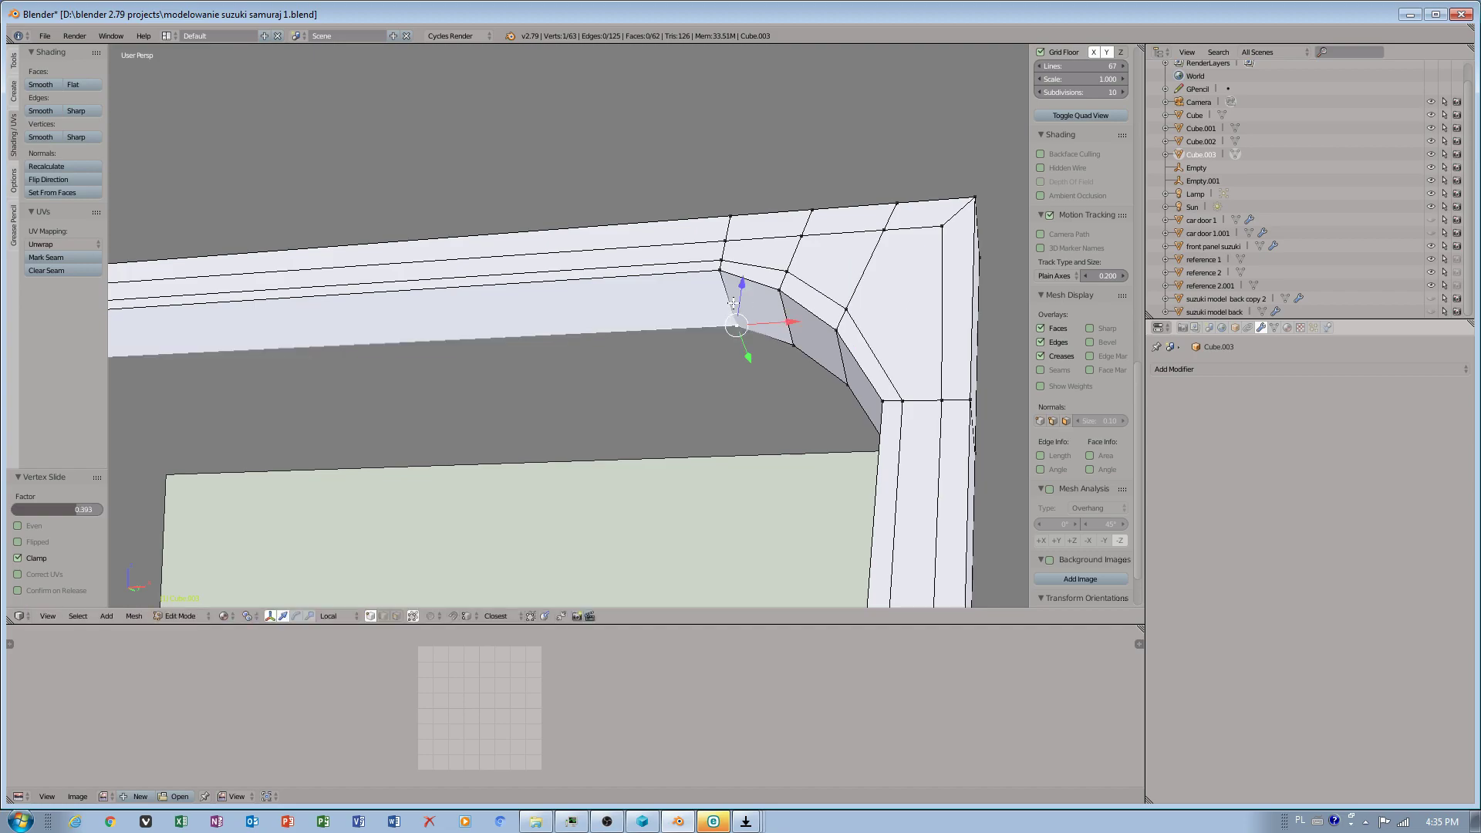
{"action": "key", "text": "ctrl+r"}
{"action": "left_click", "coordinate": [730, 290]}
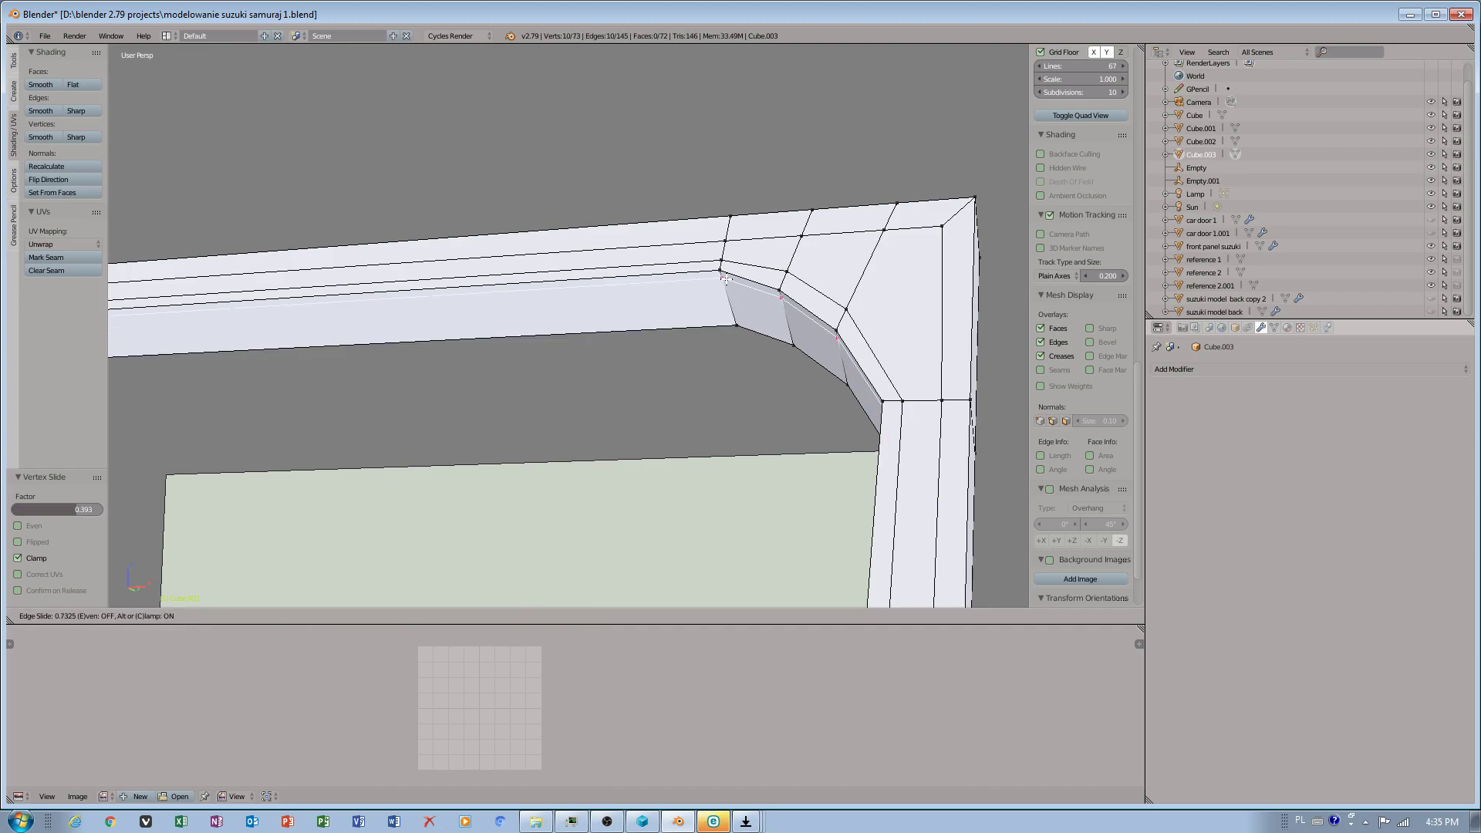
{"action": "left_click", "coordinate": [726, 281]}
{"action": "key", "text": "ctrl+r"}
{"action": "left_click", "coordinate": [732, 313]}
{"action": "left_click", "coordinate": [808, 304]}
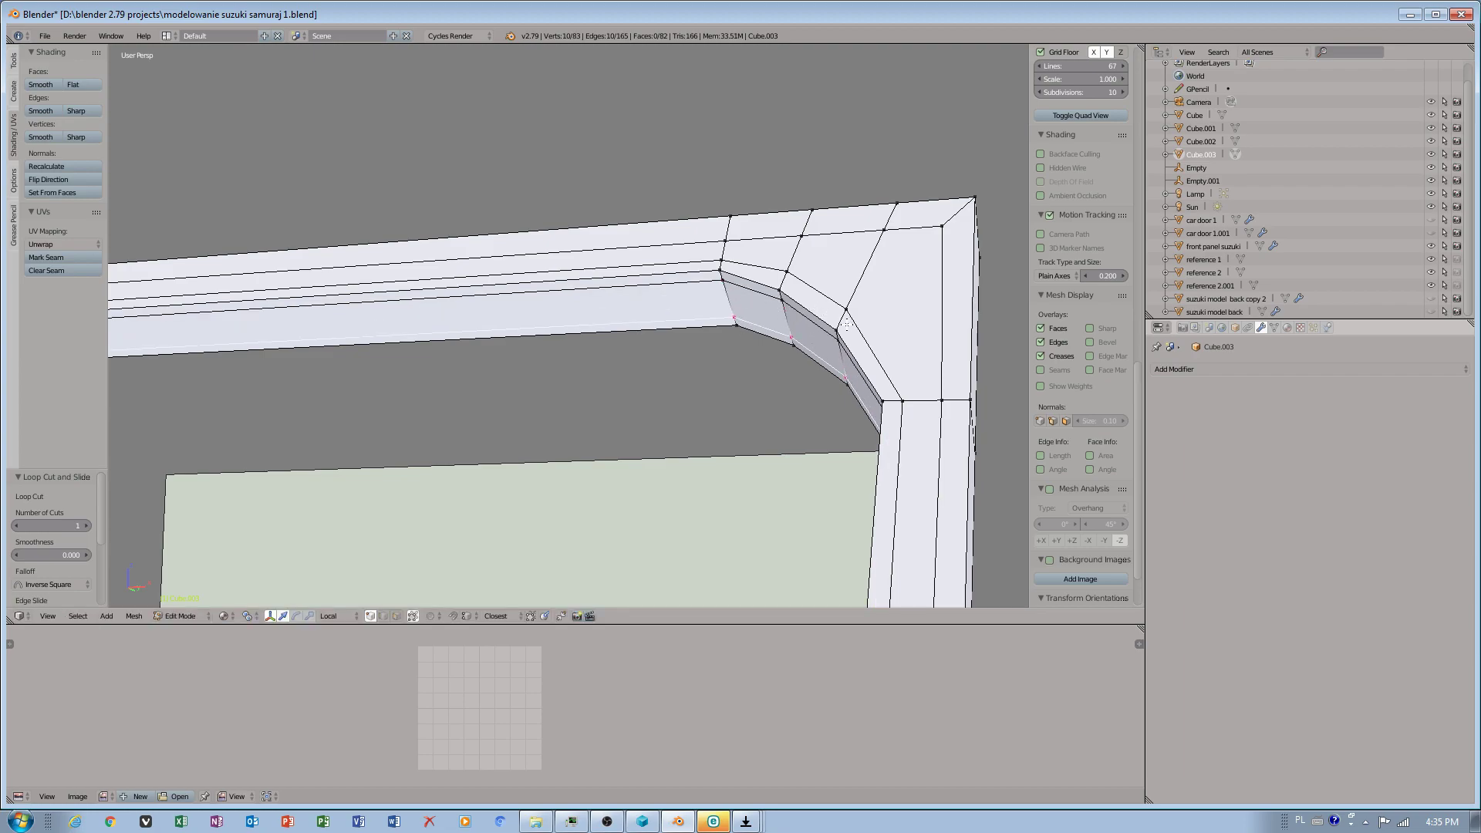
Step: With occluded geometry selectable, knife-cut diagonally through the bottom bar just beside the lower-right corner's mitre edge
{"action": "scroll", "coordinate": [849, 322], "scroll_direction": "down", "scroll_amount": 5}
{"action": "middle_click_drag", "start_coordinate": [848, 322], "coordinate": [733, 297]}
{"action": "middle_click_drag", "start_coordinate": [767, 461], "coordinate": [717, 354], "text": "shift"}
{"action": "scroll", "coordinate": [718, 359], "scroll_direction": "up", "scroll_amount": 3}
{"action": "middle_click_drag", "start_coordinate": [710, 436], "coordinate": [670, 312]}
{"action": "scroll", "coordinate": [687, 370], "scroll_direction": "up", "scroll_amount": 3}
{"action": "middle_click_drag", "start_coordinate": [718, 477], "coordinate": [661, 419]}
{"action": "right_click", "coordinate": [662, 420]}
{"action": "key", "text": "KP_Decimal"}
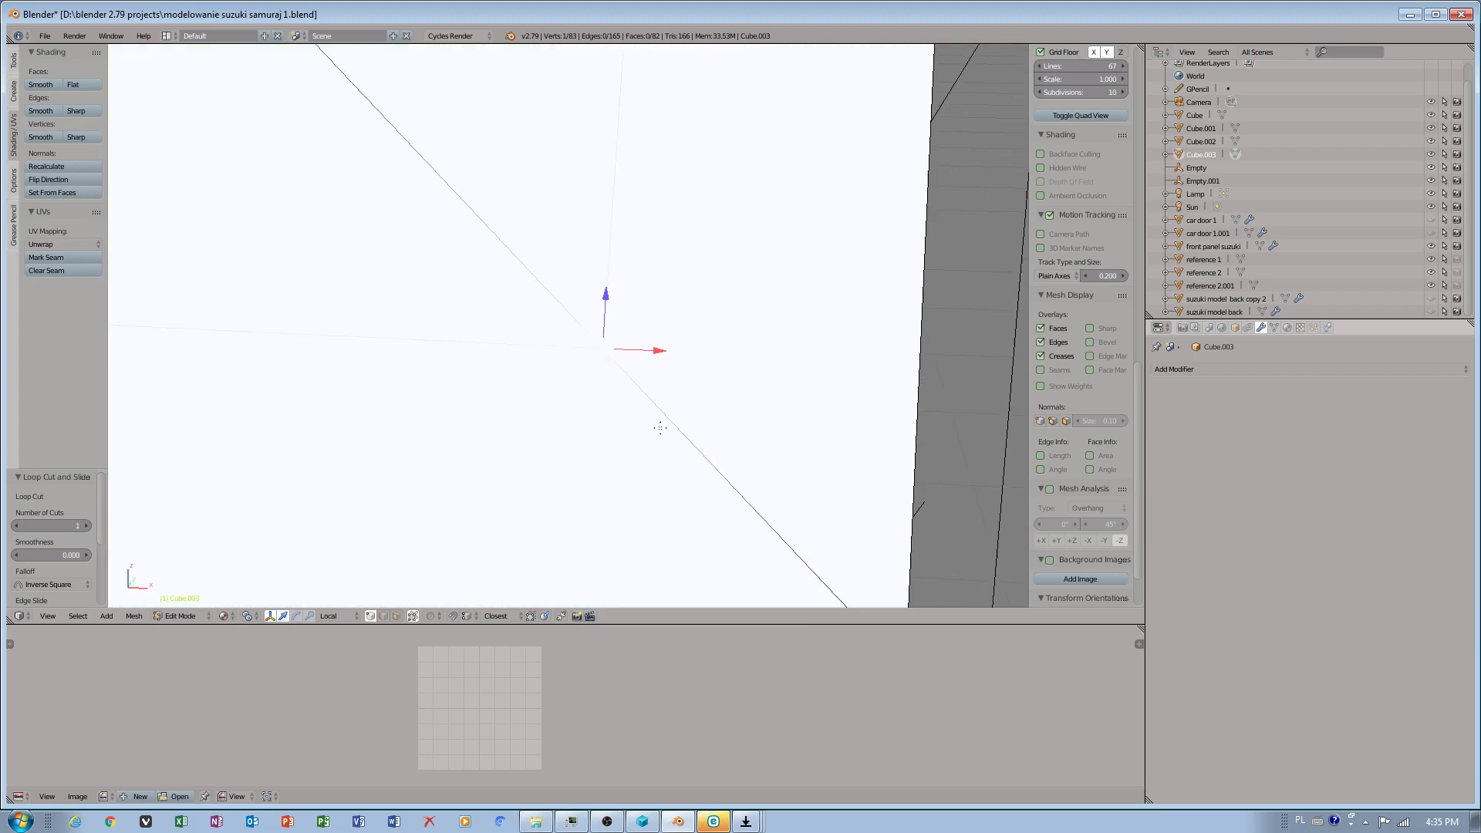
{"action": "scroll", "coordinate": [522, 423], "scroll_direction": "down", "scroll_amount": 7}
{"action": "middle_click_drag", "start_coordinate": [522, 424], "coordinate": [666, 426]}
{"action": "left_click", "coordinate": [414, 618]}
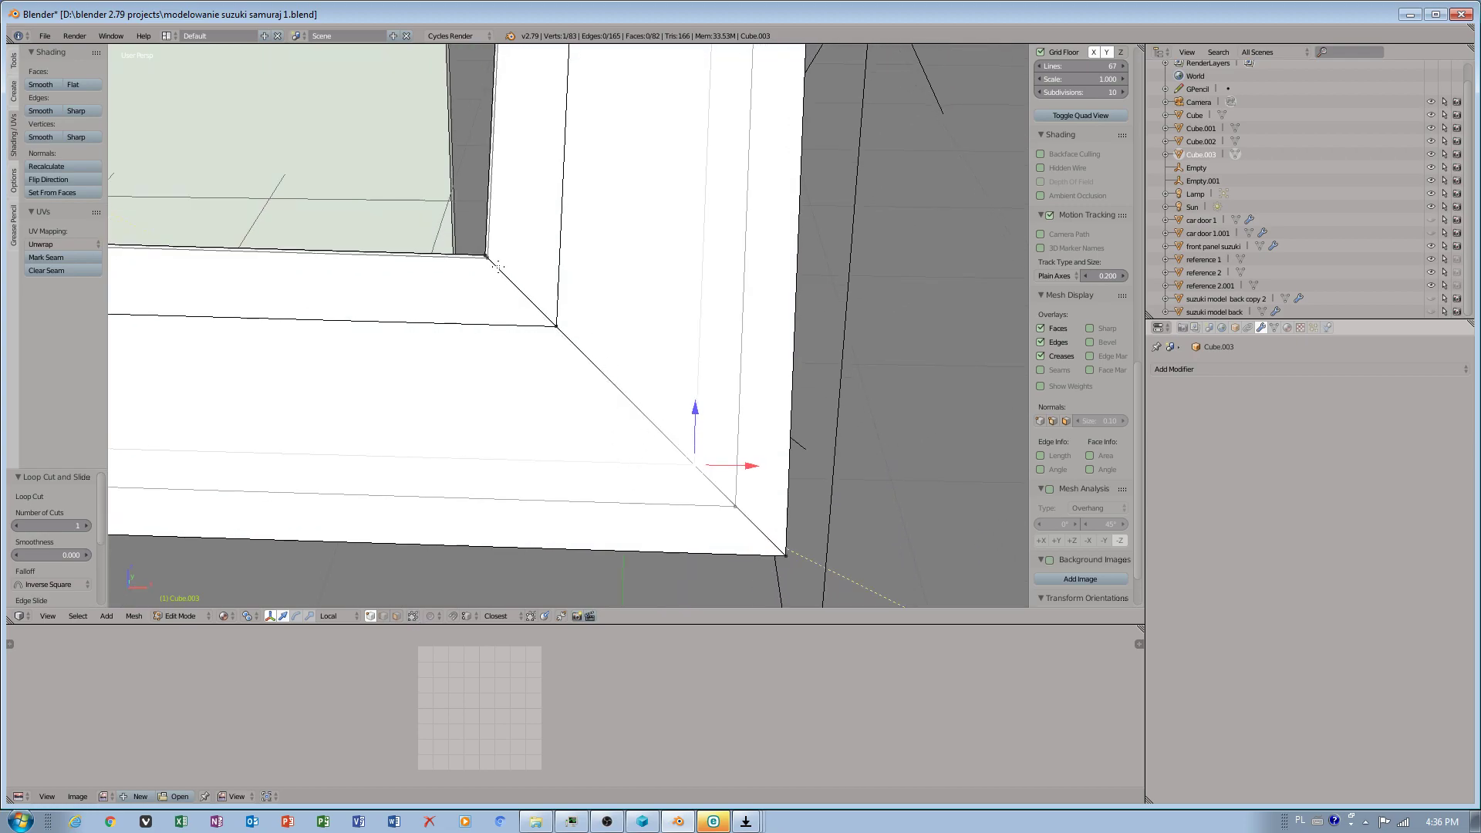
{"action": "key", "text": "k"}
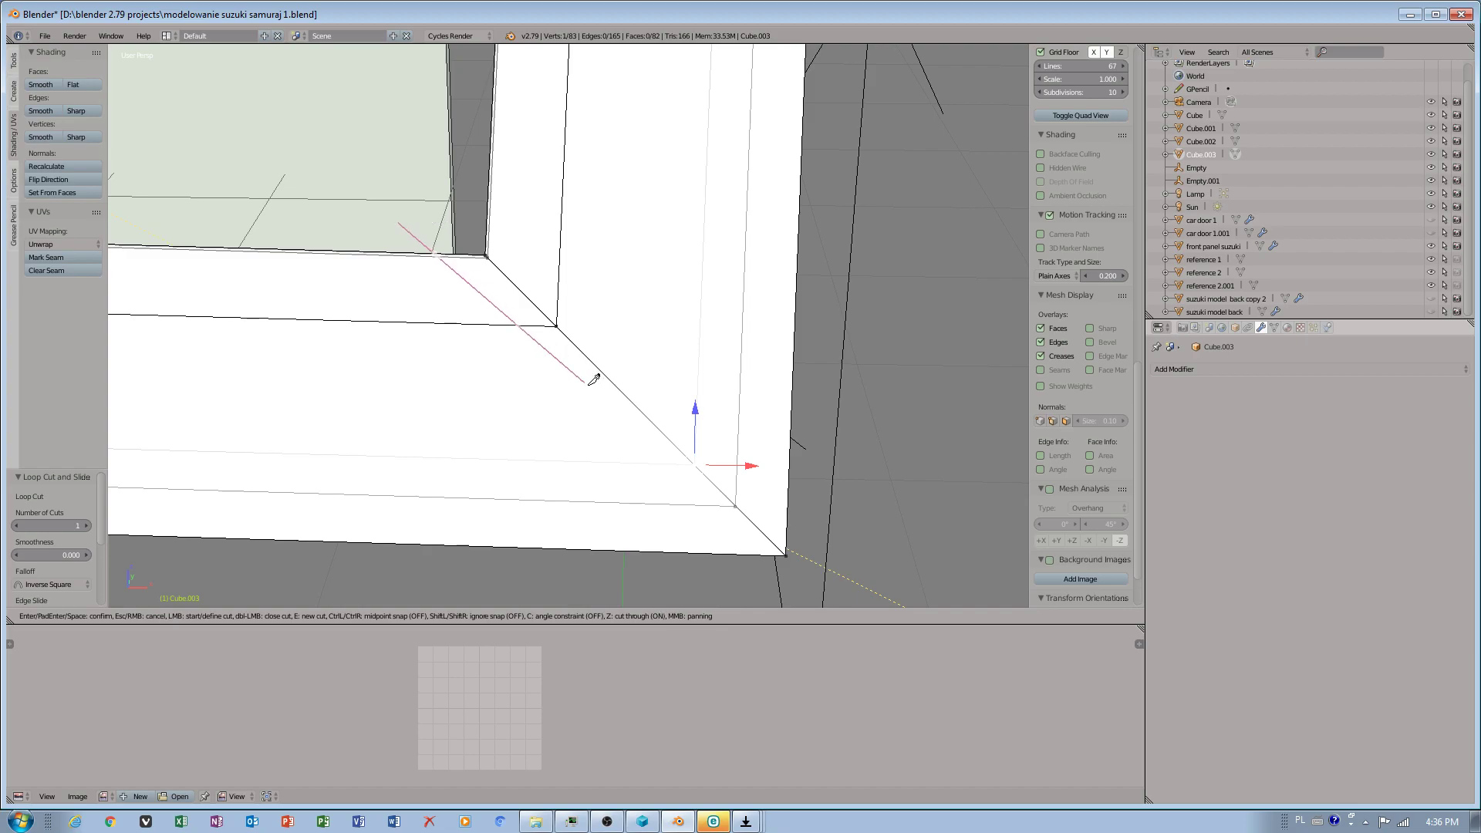
{"action": "left_click", "coordinate": [775, 561]}
{"action": "key", "text": "Return"}
{"action": "right_click", "coordinate": [704, 503]}
{"action": "mouse_move", "coordinate": [763, 497]}
{"action": "middle_mouse_down"}
{"action": "mouse_move", "coordinate": [501, 370]}
{"action": "mouse_move", "coordinate": [441, 397]}
{"action": "mouse_move", "coordinate": [698, 461]}
{"action": "mouse_move", "coordinate": [753, 492]}
{"action": "middle_mouse_up"}
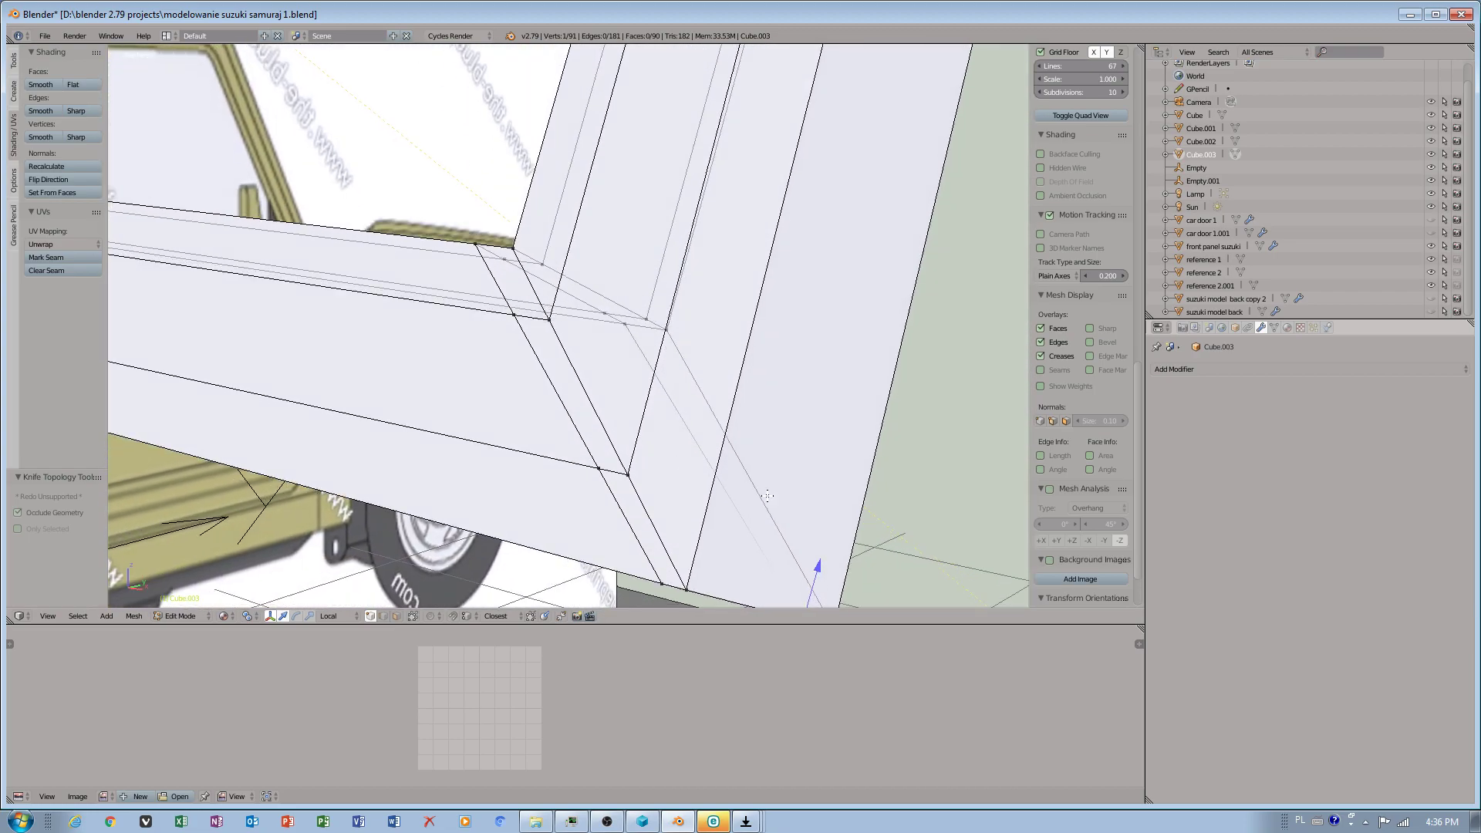
Step: Knife-cut diagonally through the frame's right post just above the lower-right corner's mitre edge
{"action": "middle_click_drag", "start_coordinate": [778, 543], "coordinate": [635, 421]}
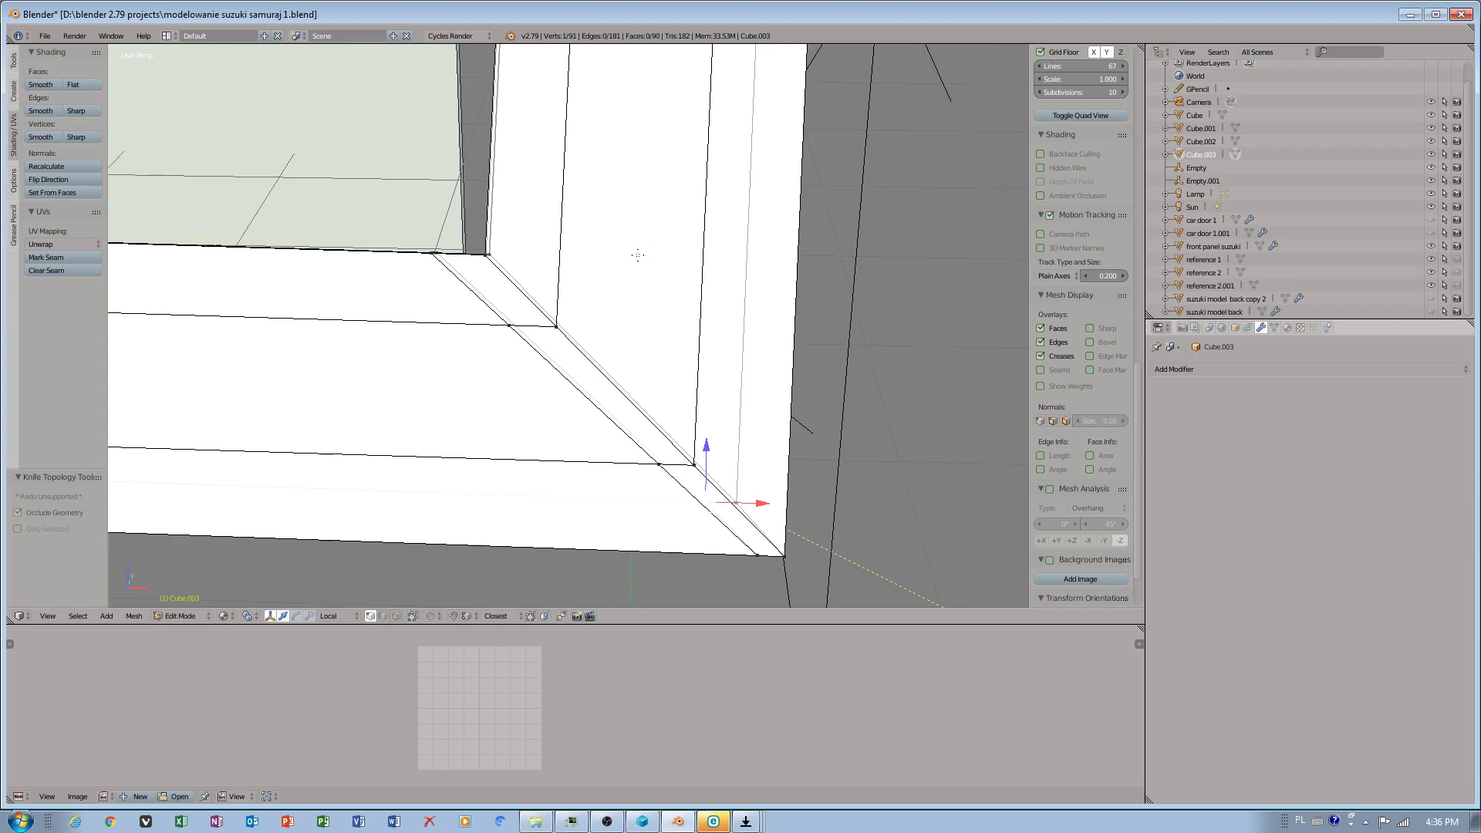
{"action": "key", "text": "k"}
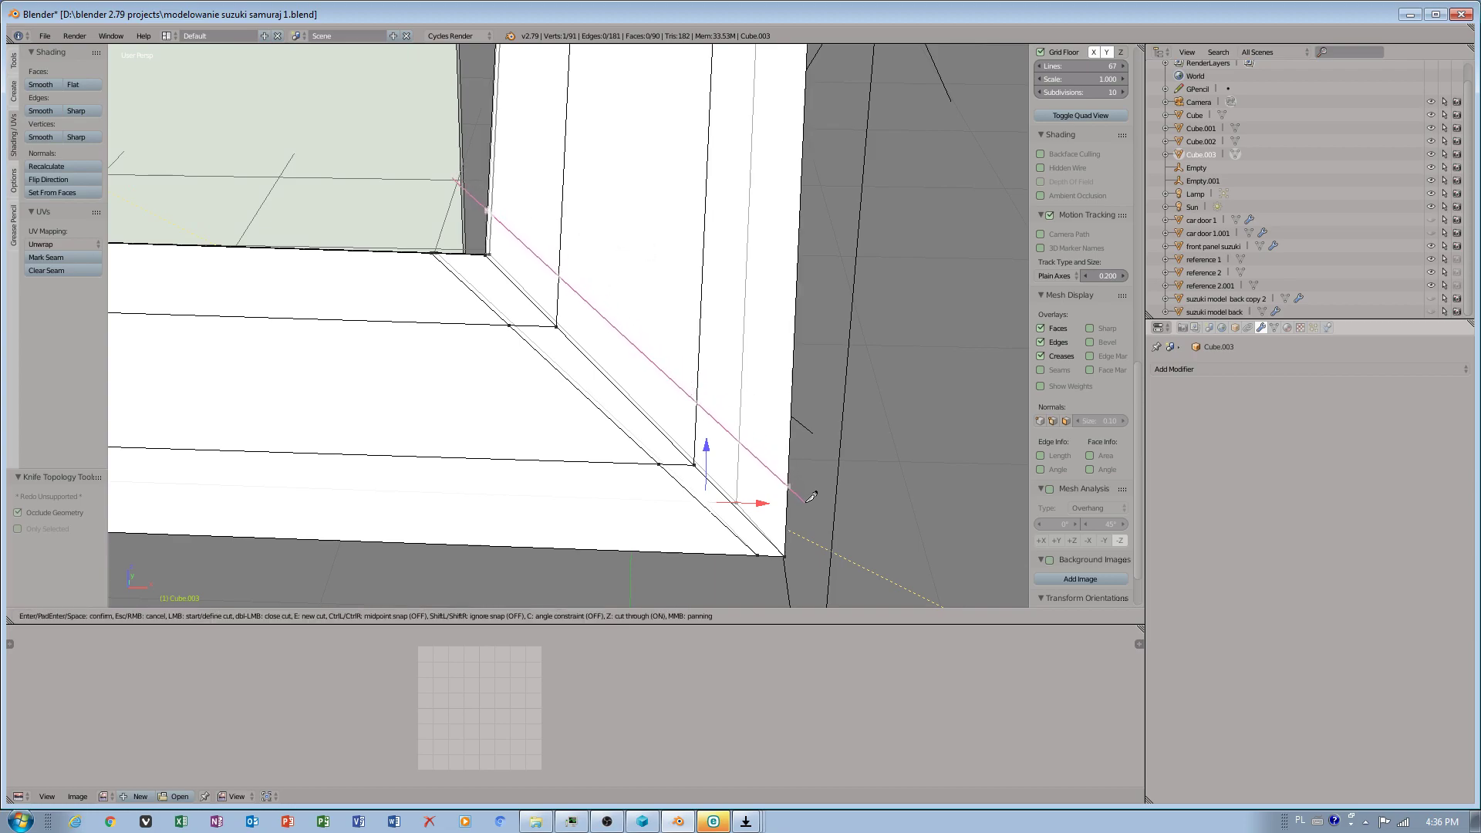
{"action": "left_click", "coordinate": [822, 538]}
{"action": "key", "text": "Return"}
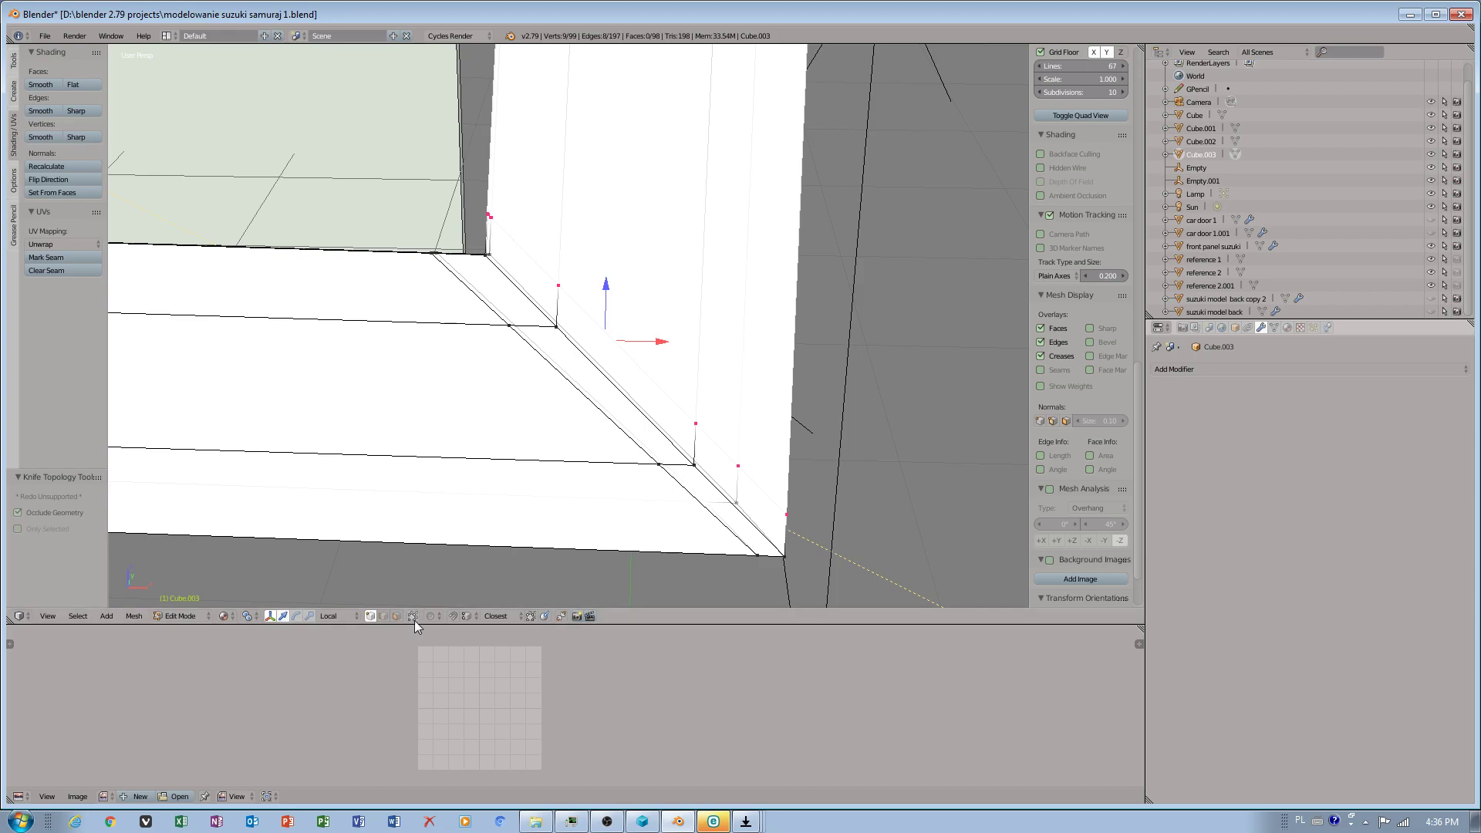
{"action": "right_click", "coordinate": [694, 425]}
Step: Add two loop cuts around the frame's outer side wall, one close to each of its edges
{"action": "scroll", "coordinate": [693, 426], "scroll_direction": "down", "scroll_amount": 2}
{"action": "middle_click_drag", "start_coordinate": [694, 425], "coordinate": [605, 382]}
{"action": "middle_click_drag", "start_coordinate": [665, 472], "coordinate": [656, 446]}
{"action": "key", "text": "ctrl+r"}
{"action": "left_click", "coordinate": [652, 441]}
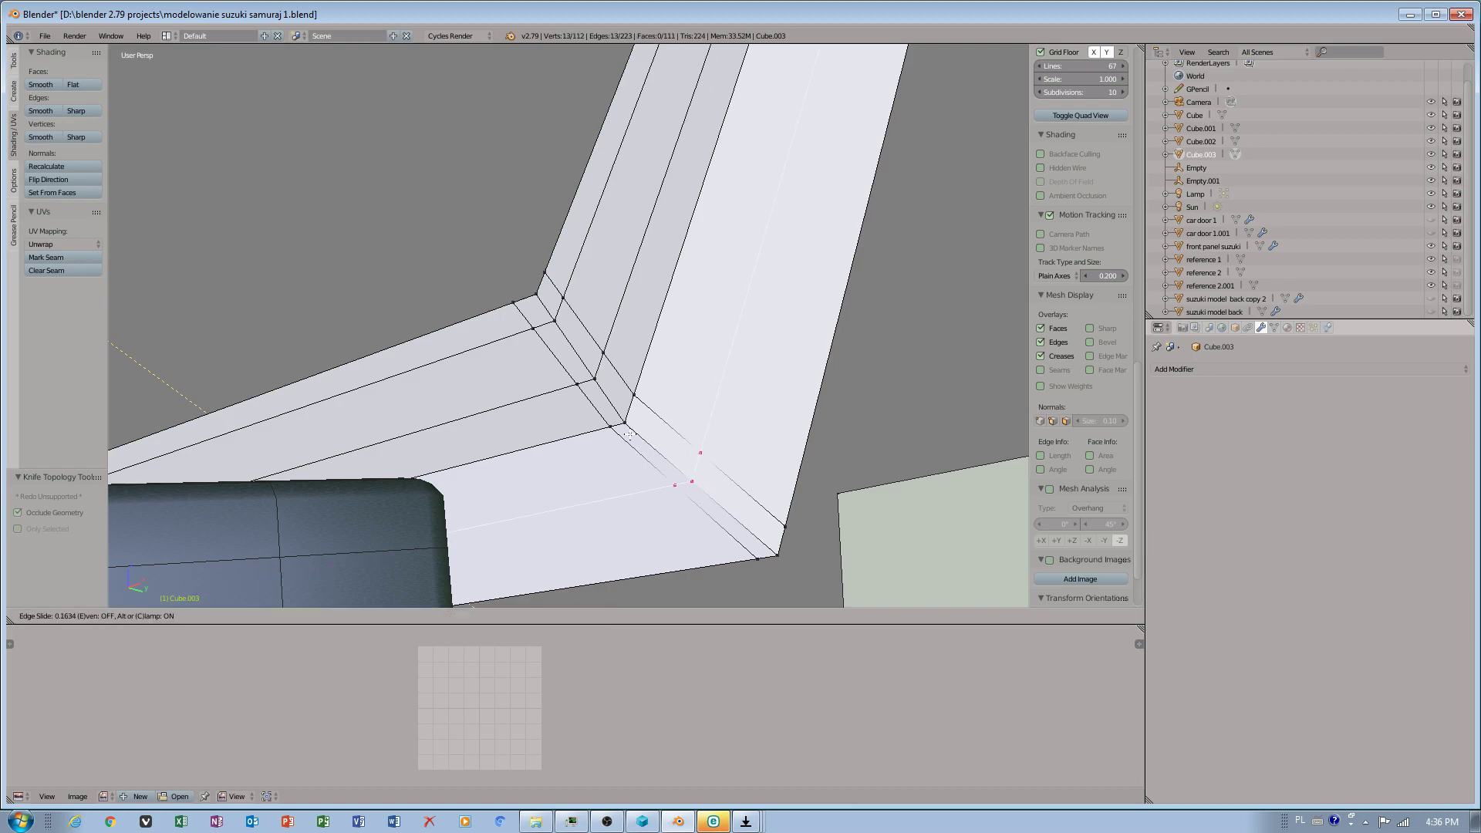
{"action": "left_click", "coordinate": [584, 406]}
{"action": "key", "text": "ctrl+r"}
{"action": "left_click", "coordinate": [711, 498]}
{"action": "left_click", "coordinate": [770, 548]}
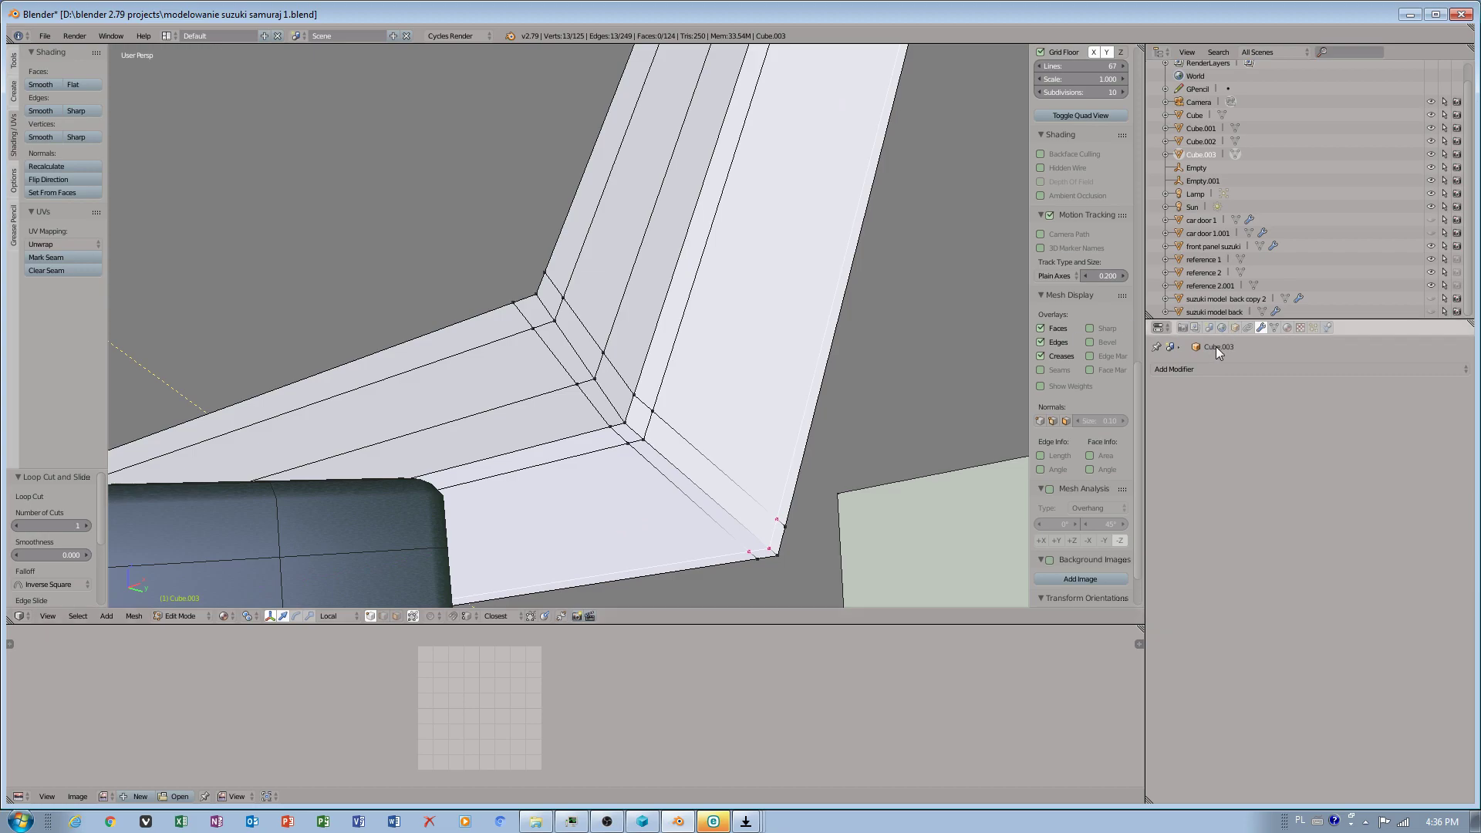
Step: Add a Subdivision Surface modifier to the frame, enable its edit-cage display, and turn off its viewport display
{"action": "left_click", "coordinate": [1226, 369]}
{"action": "left_click", "coordinate": [1238, 576]}
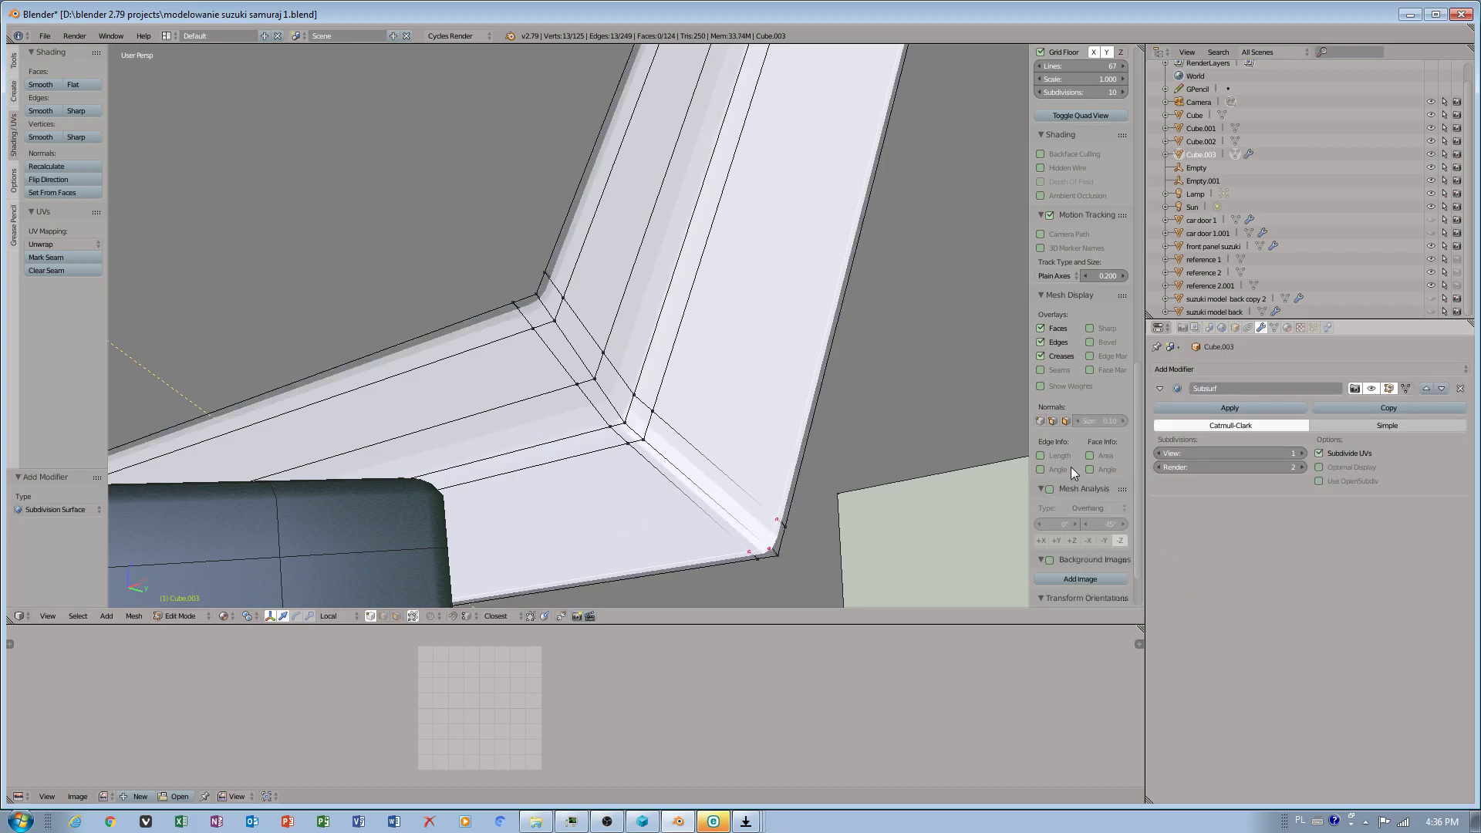
{"action": "left_click", "coordinate": [1406, 389]}
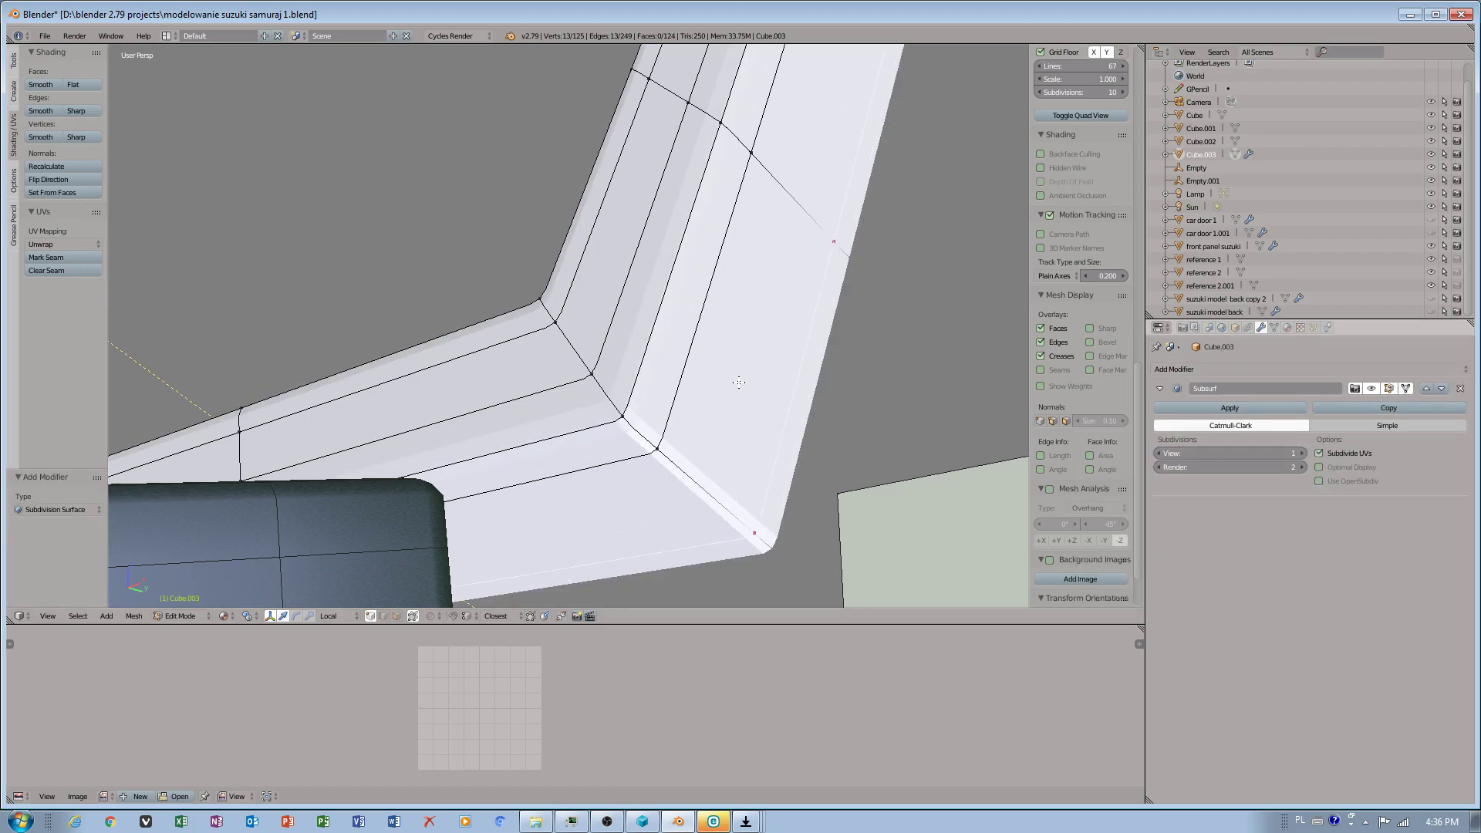
{"action": "scroll", "coordinate": [741, 384], "scroll_direction": "down", "scroll_amount": 10}
{"action": "middle_click_drag", "start_coordinate": [625, 410], "coordinate": [664, 417]}
{"action": "left_click", "coordinate": [1372, 389]}
{"action": "middle_click_drag", "start_coordinate": [317, 394], "coordinate": [722, 337], "text": "shift"}
{"action": "scroll", "coordinate": [715, 338], "scroll_direction": "up", "scroll_amount": 3}
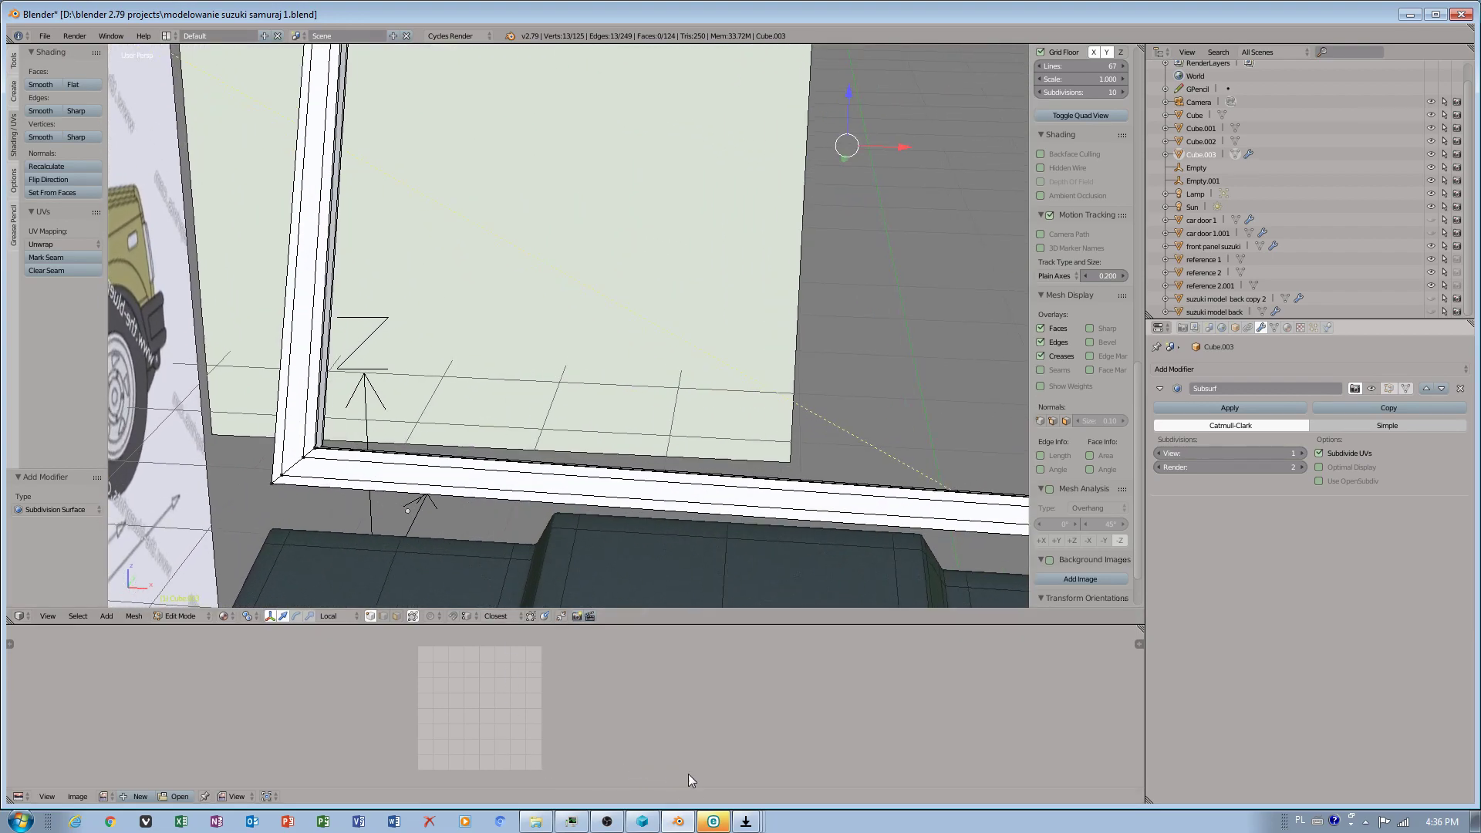
{"action": "left_click", "coordinate": [709, 822]}
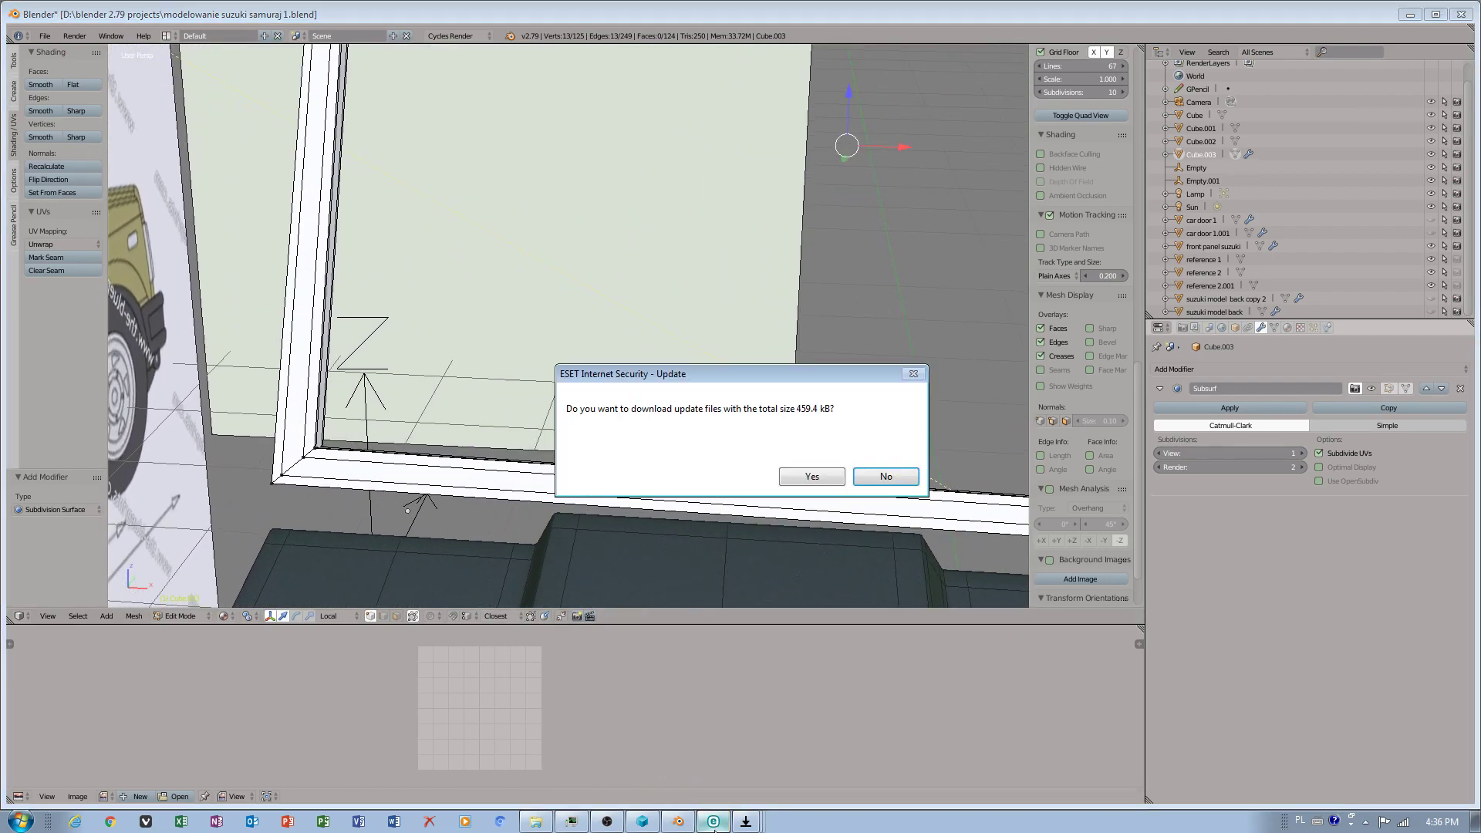
{"action": "left_click", "coordinate": [874, 479]}
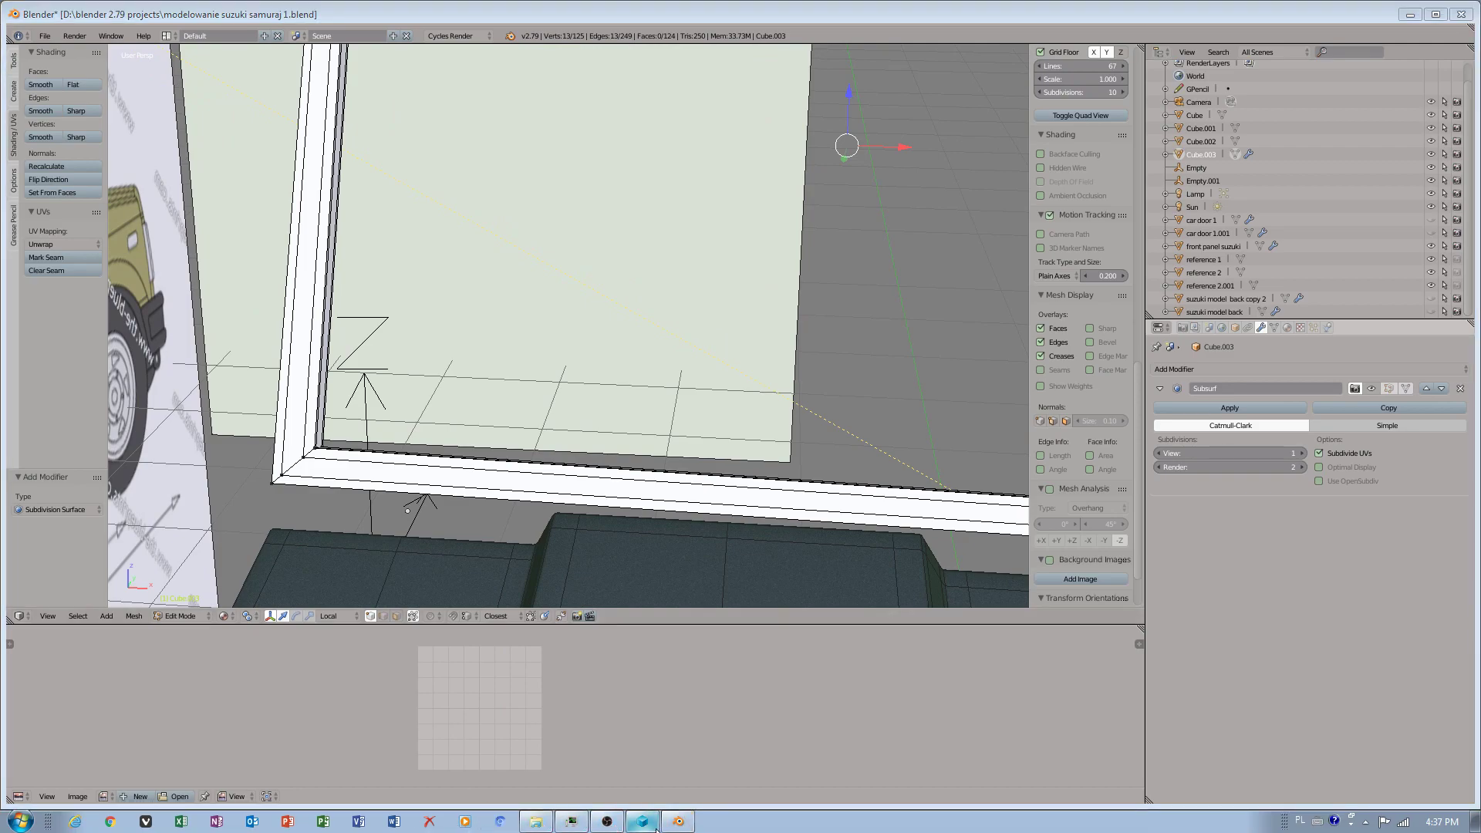
{"action": "left_click", "coordinate": [546, 824]}
{"action": "right_click", "coordinate": [955, 537]}
{"action": "left_click", "coordinate": [993, 225]}
{"action": "left_click", "coordinate": [1030, 472]}
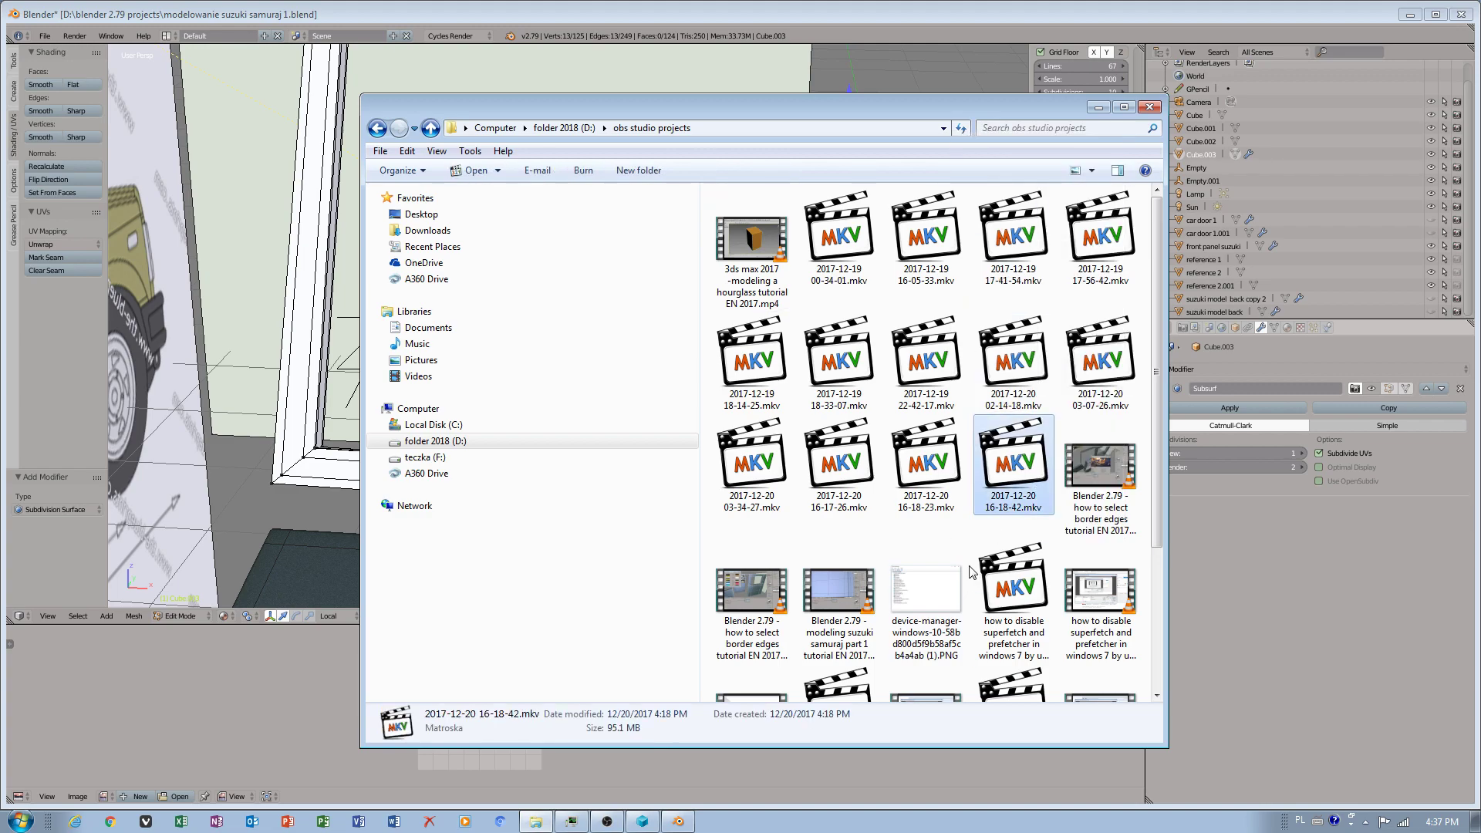
{"action": "right_click", "coordinate": [963, 534]}
{"action": "left_click", "coordinate": [1003, 220]}
{"action": "left_click", "coordinate": [1012, 471]}
{"action": "left_click", "coordinate": [1099, 107]}
Step: Examine the windshield frame's mesh and its position above the car body from the front
{"action": "scroll", "coordinate": [640, 405], "scroll_direction": "down", "scroll_amount": 5}
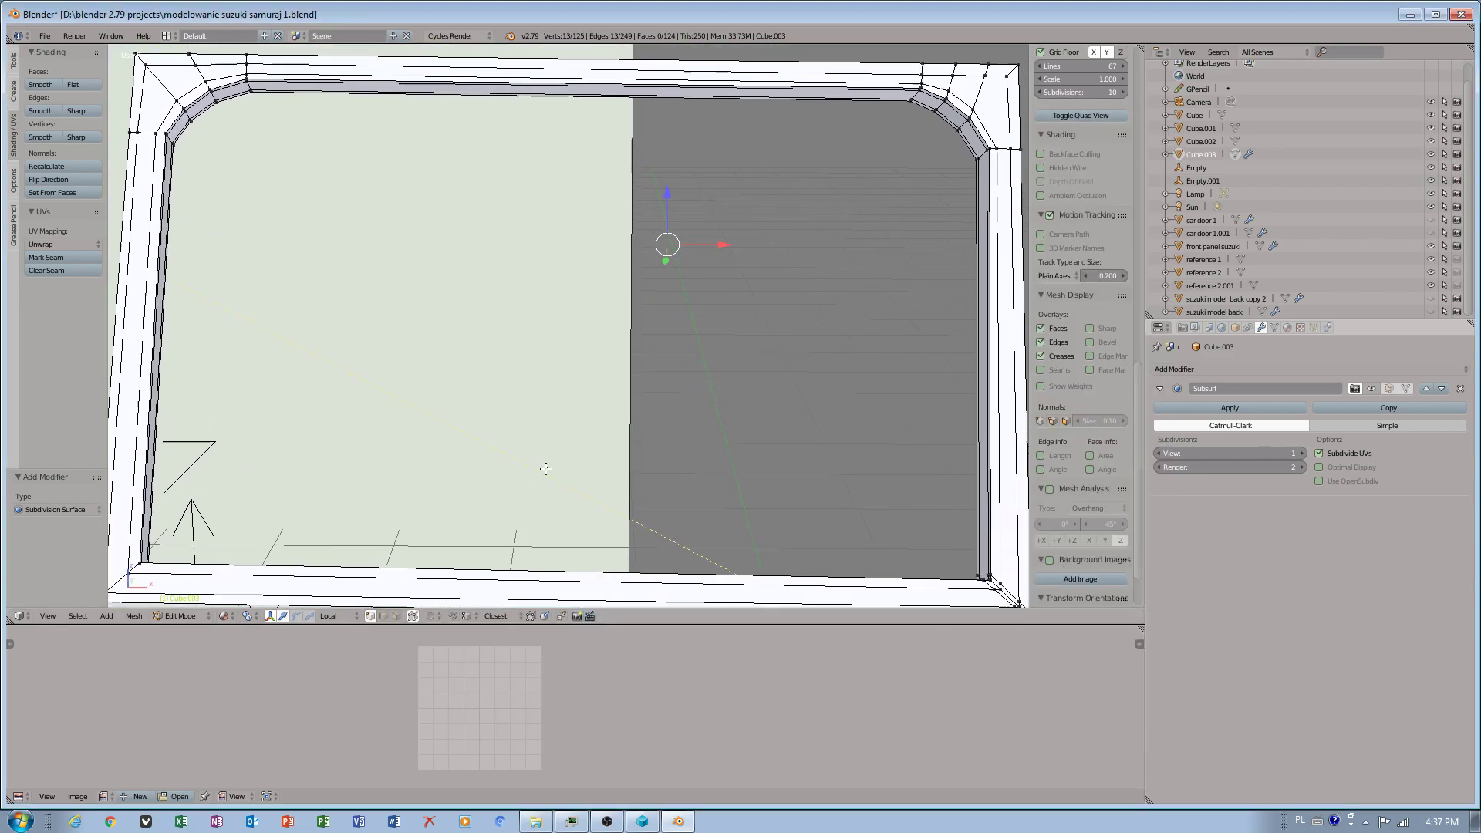
{"action": "mouse_move", "coordinate": [637, 400]}
{"action": "middle_mouse_down"}
{"action": "mouse_move", "coordinate": [661, 438]}
{"action": "mouse_move", "coordinate": [661, 418]}
{"action": "middle_mouse_up"}
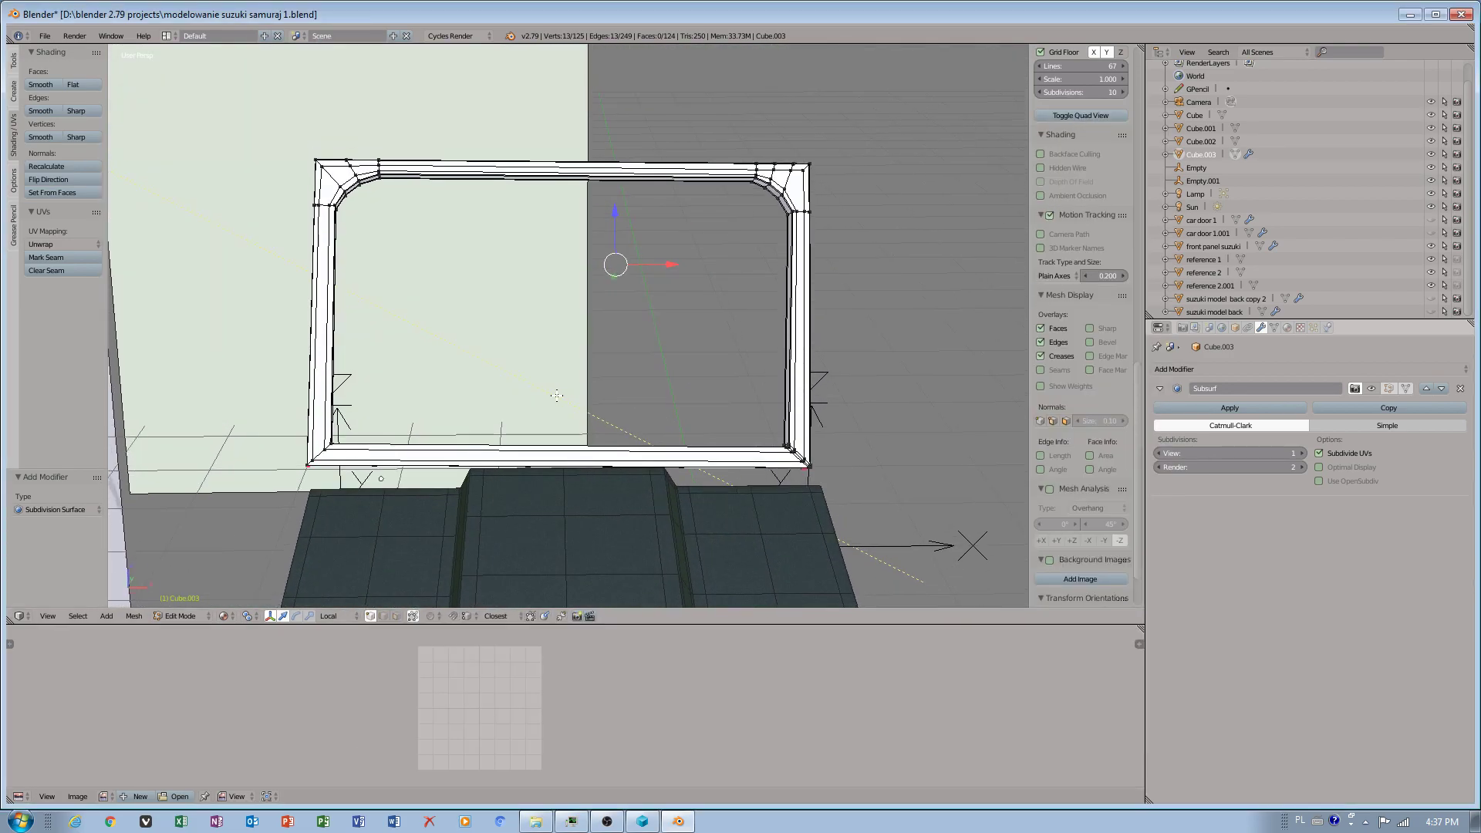
{"action": "scroll", "coordinate": [557, 396], "scroll_direction": "up", "scroll_amount": 2}
{"action": "middle_click_drag", "start_coordinate": [481, 361], "coordinate": [487, 363], "text": "shift"}
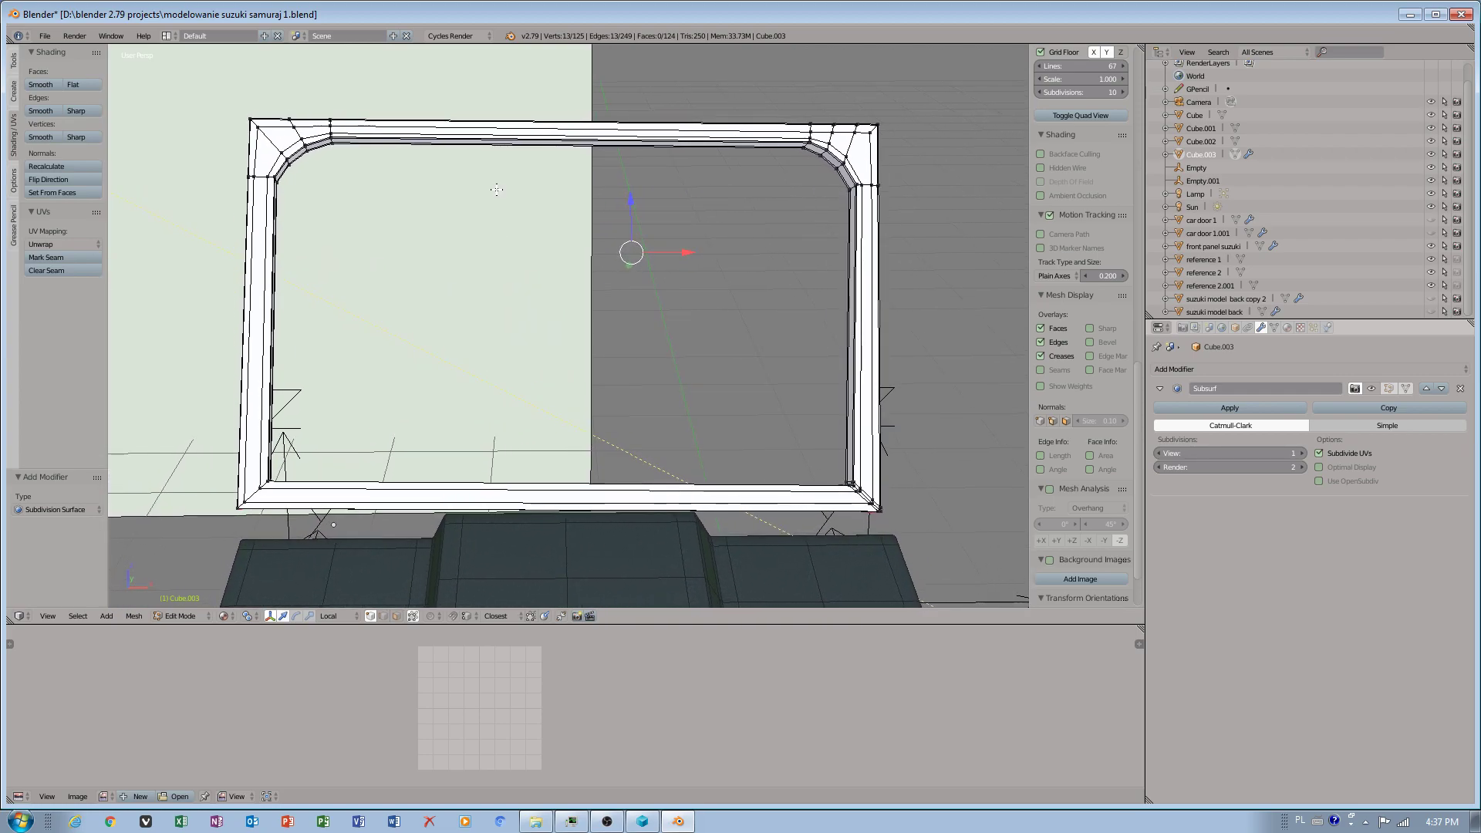
{"action": "left_click", "coordinate": [511, 34]}
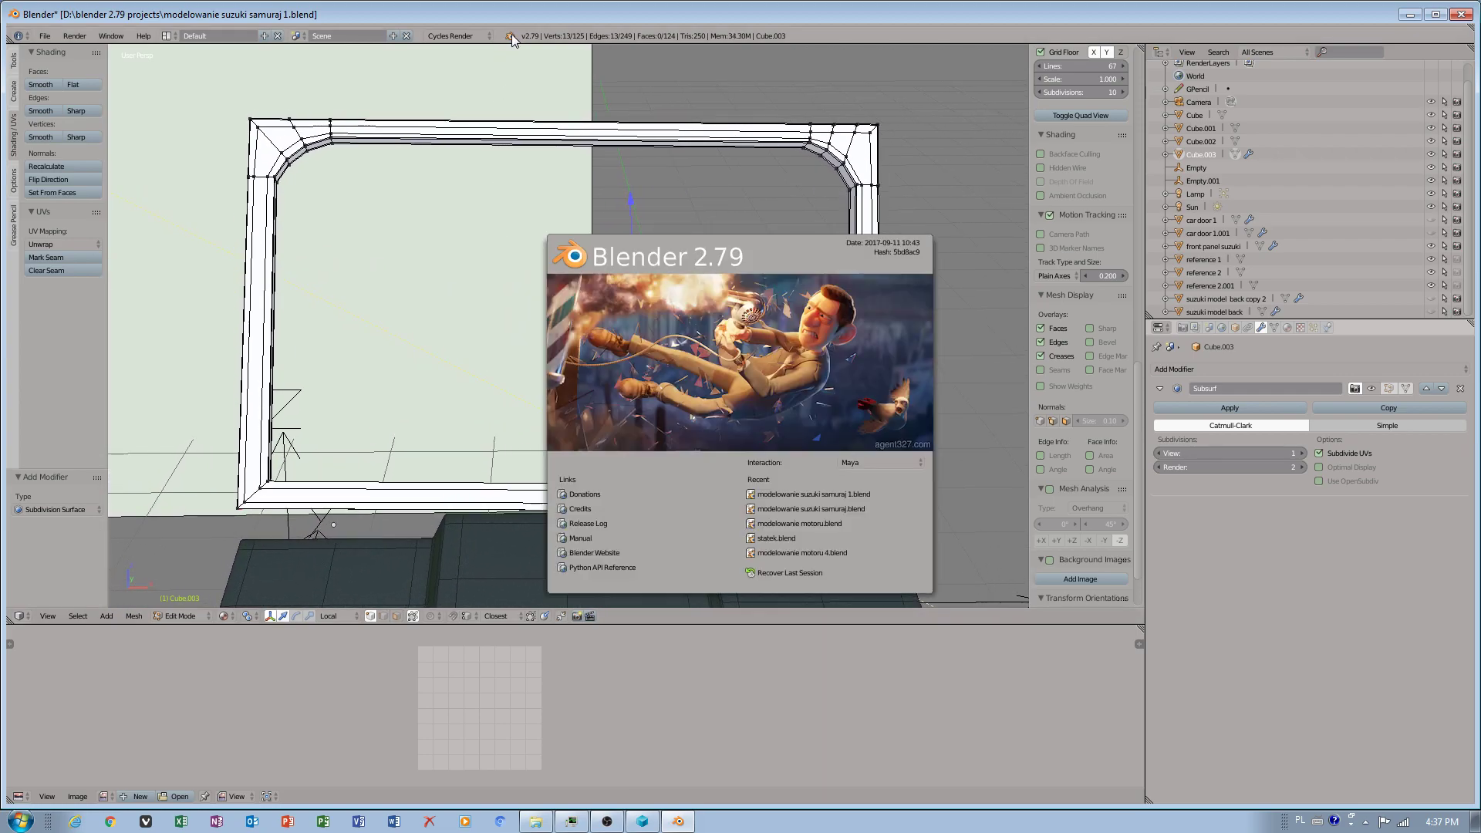
{"action": "left_click", "coordinate": [737, 310]}
{"action": "mouse_move", "coordinate": [354, 466]}
{"action": "middle_mouse_down", "text": "shift"}
{"action": "mouse_move", "coordinate": [383, 455]}
{"action": "mouse_move", "coordinate": [370, 461]}
{"action": "middle_mouse_up", "text": "shift"}
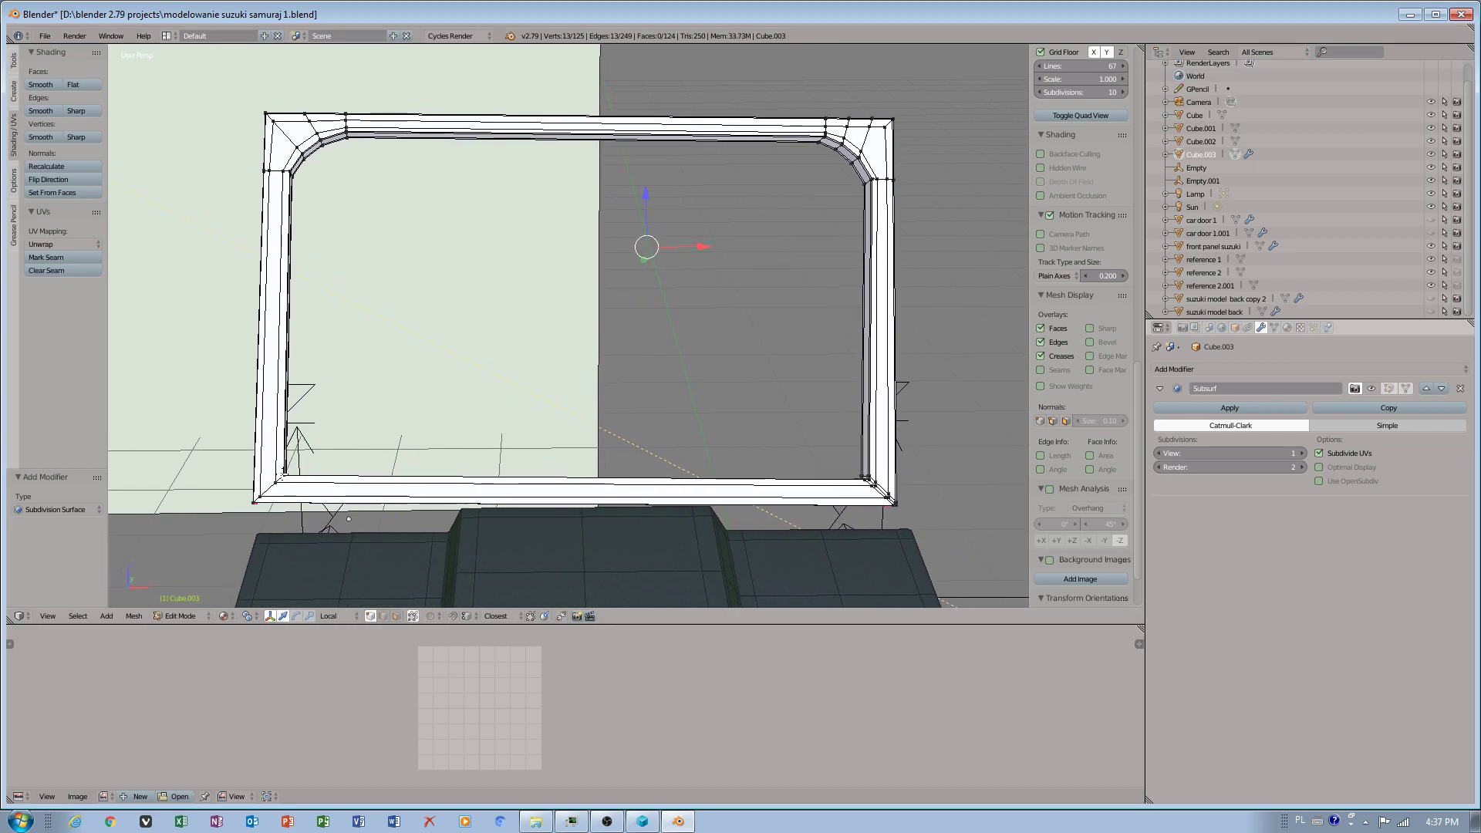
{"action": "middle_click_drag", "start_coordinate": [725, 454], "coordinate": [656, 465]}
{"action": "scroll", "coordinate": [706, 453], "scroll_direction": "down", "scroll_amount": 4}
{"action": "scroll", "coordinate": [623, 461], "scroll_direction": "up", "scroll_amount": 3}
{"action": "middle_click_drag", "start_coordinate": [549, 471], "coordinate": [699, 327], "text": "shift"}
{"action": "scroll", "coordinate": [626, 347], "scroll_direction": "down", "scroll_amount": 1}
{"action": "scroll", "coordinate": [602, 338], "scroll_direction": "up", "scroll_amount": 2}
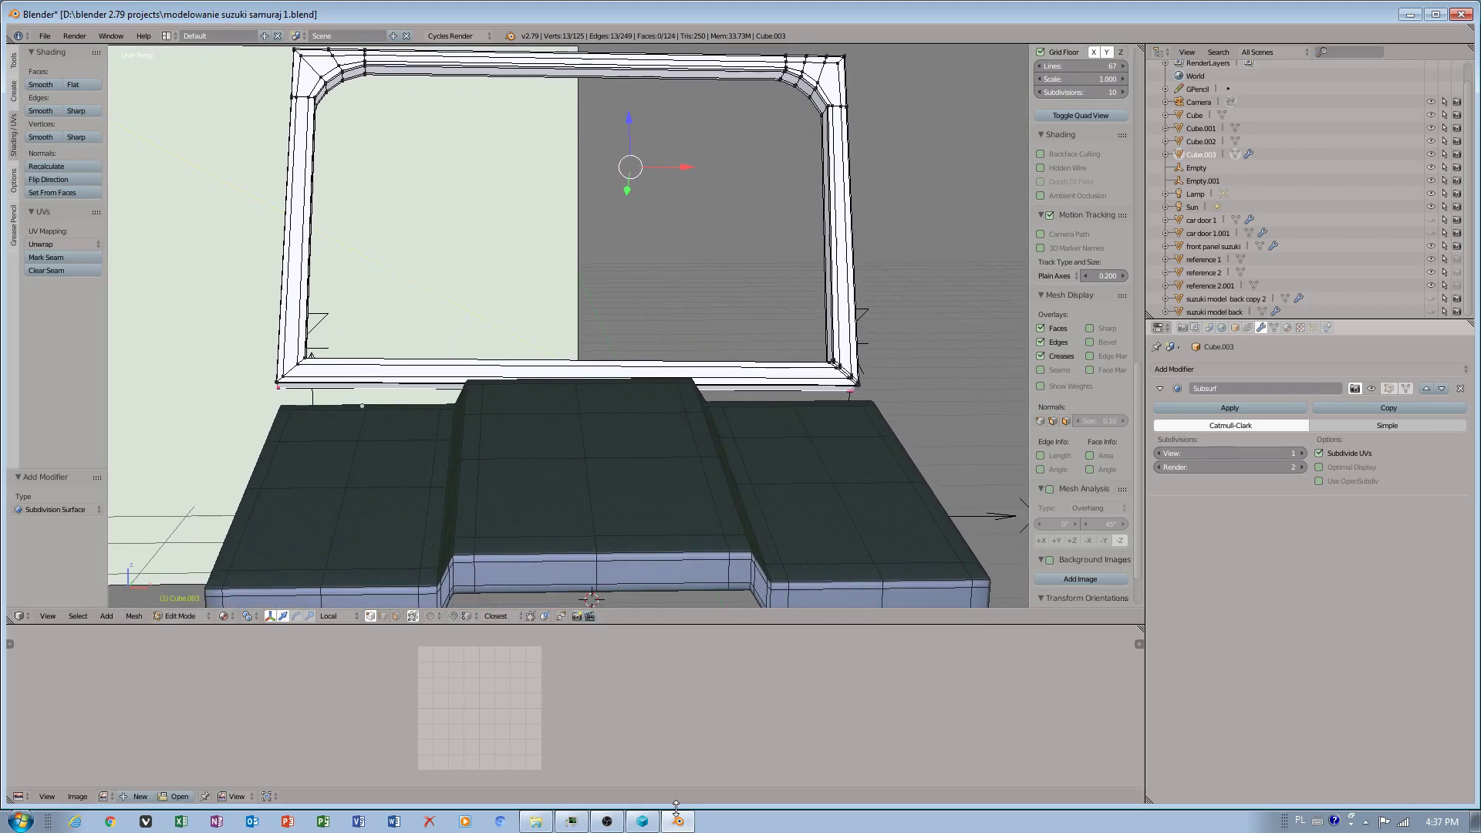
{"action": "left_click", "coordinate": [615, 826]}
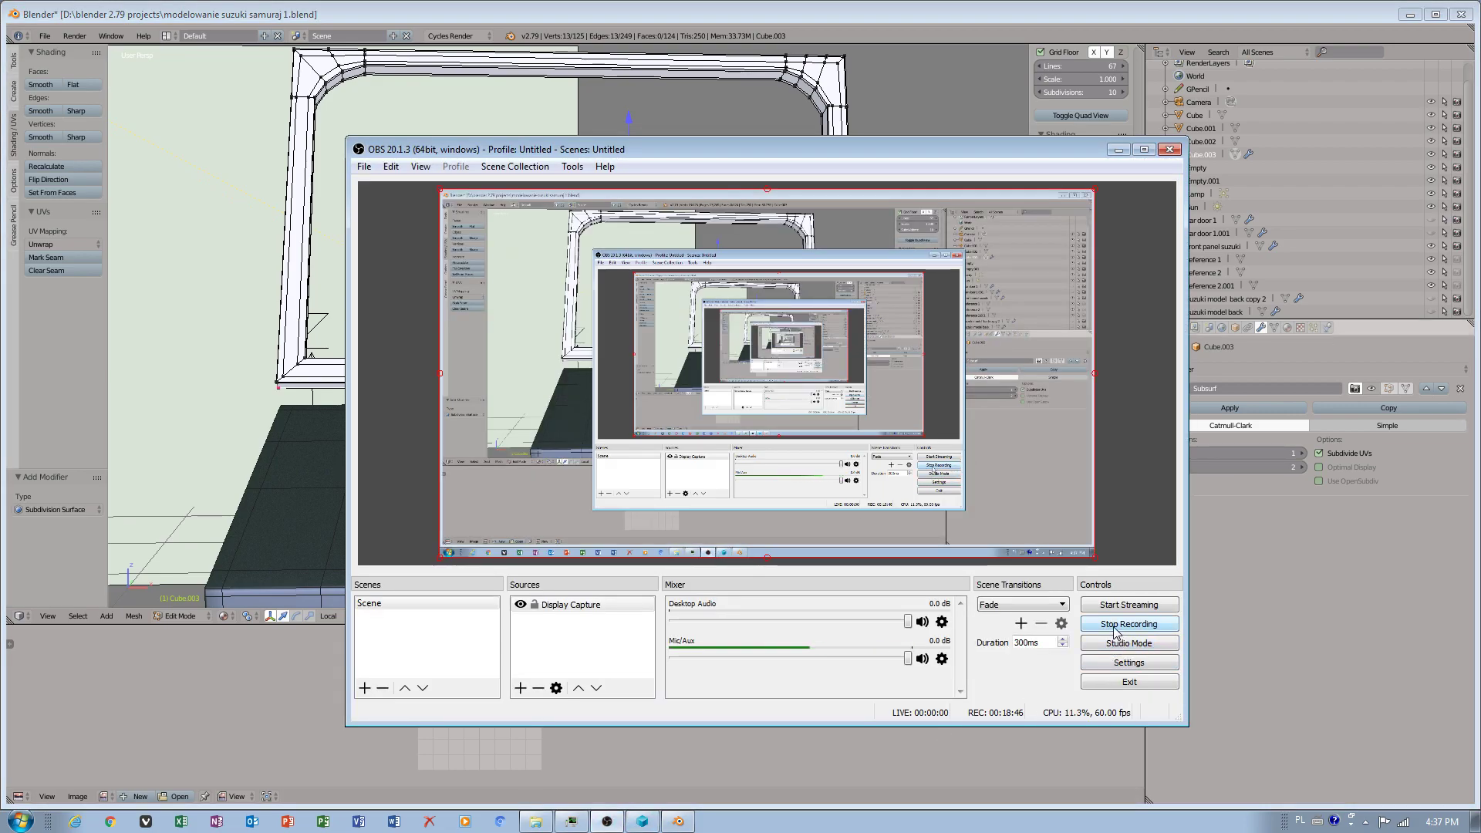